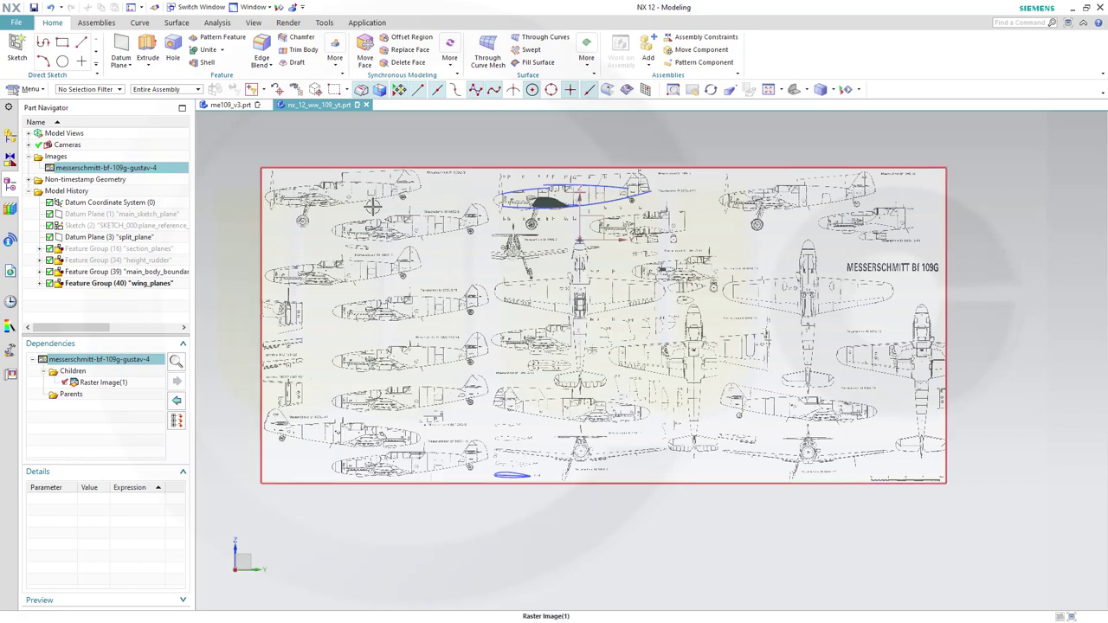
Create a new sketch on the main_sketch_plane datum plane
click(17, 48)
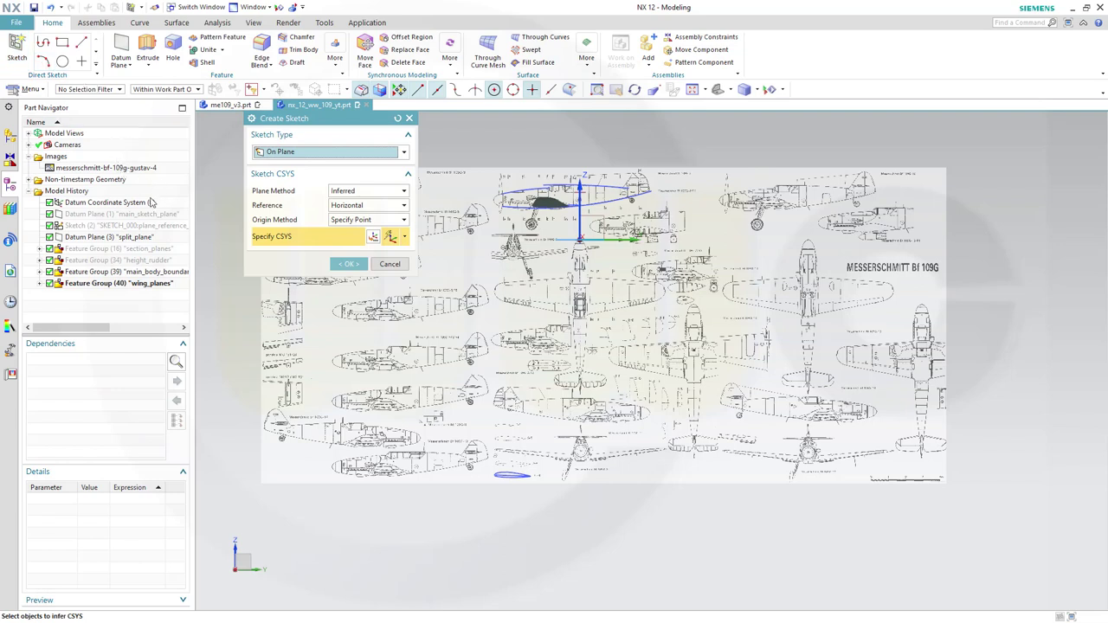
click(102, 216)
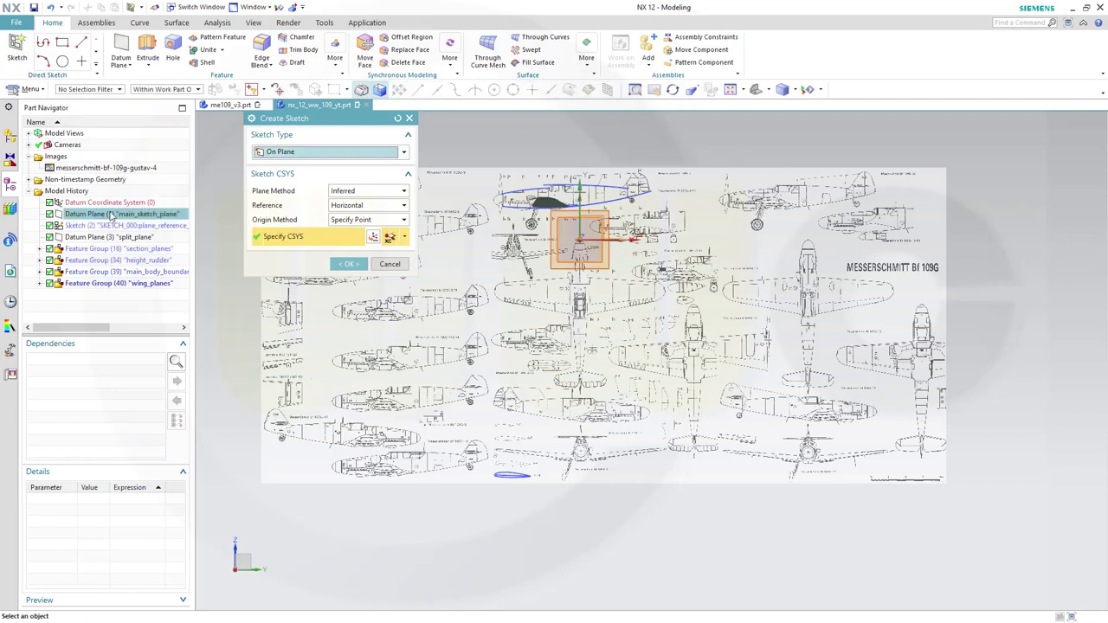
click(349, 263)
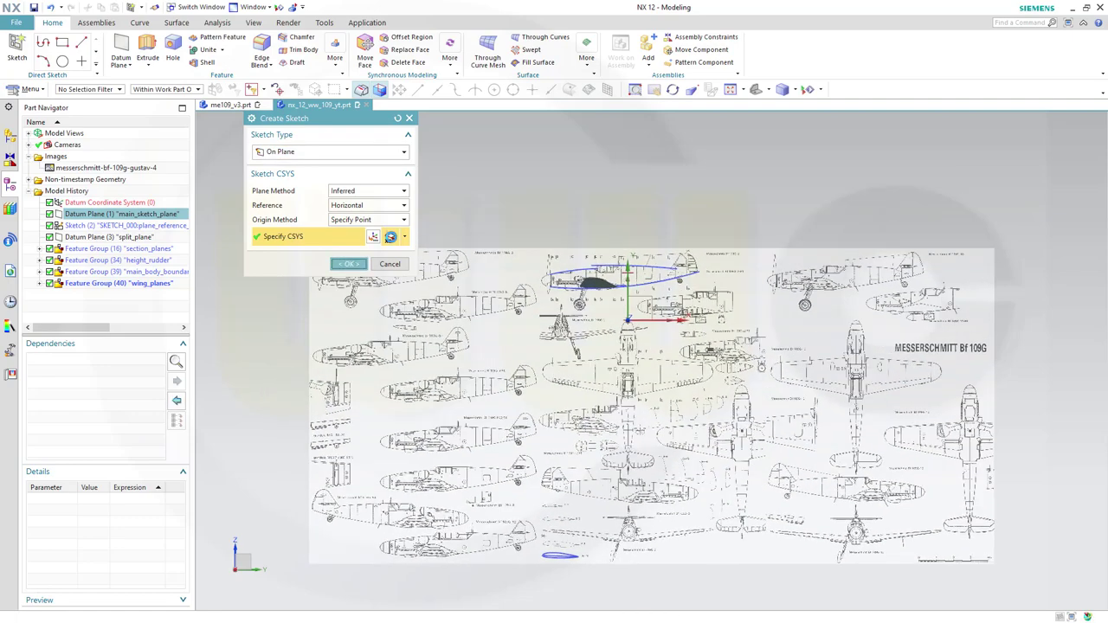
Place a sketch point at the tip of the propeller spinner in the Bf 109G-2 side view
scroll(568, 320, up, 8)
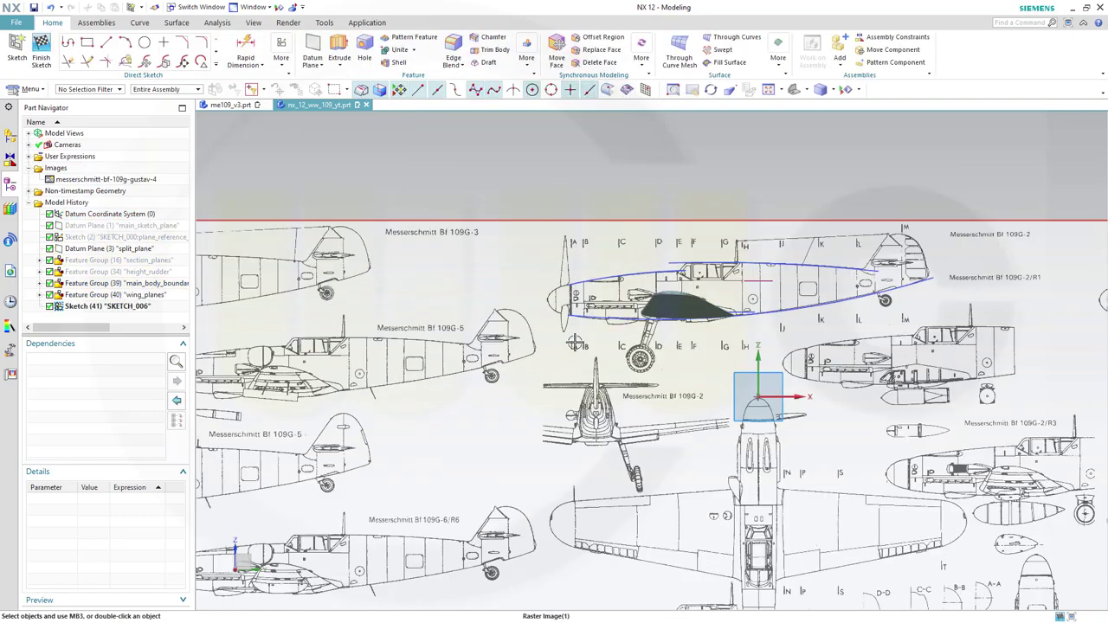
scroll(570, 322, up, 5)
shift+middle_drag(641, 315, 541, 451)
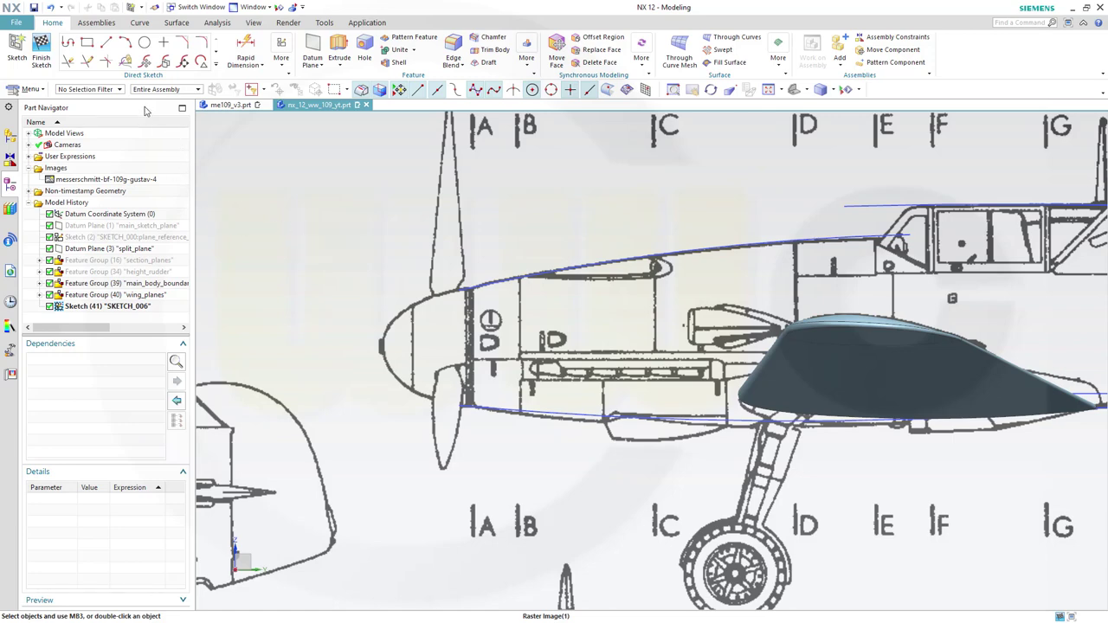
click(163, 43)
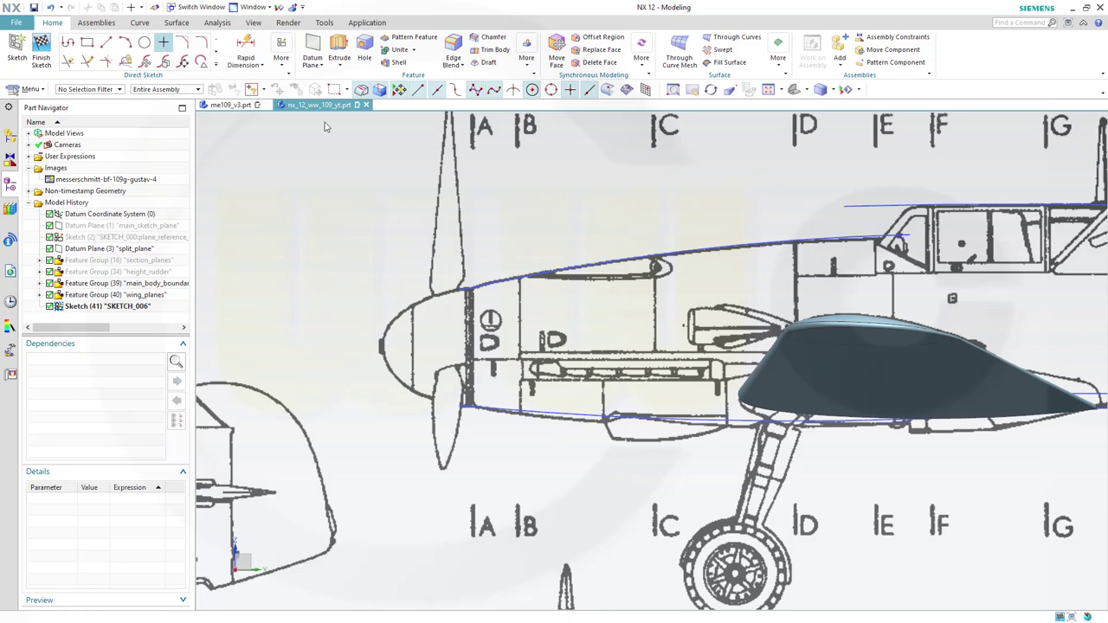
scroll(380, 350, down, 2)
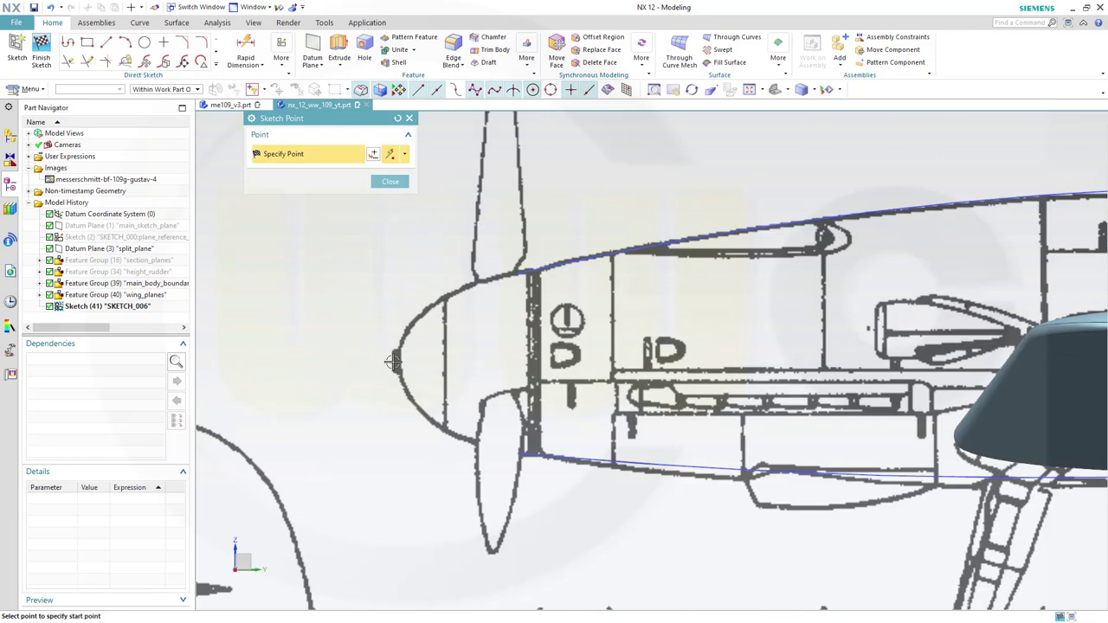
click(393, 362)
Draw a horizontal line about 490 long from the spinner tip point back toward the spinner's rear edge
click(106, 41)
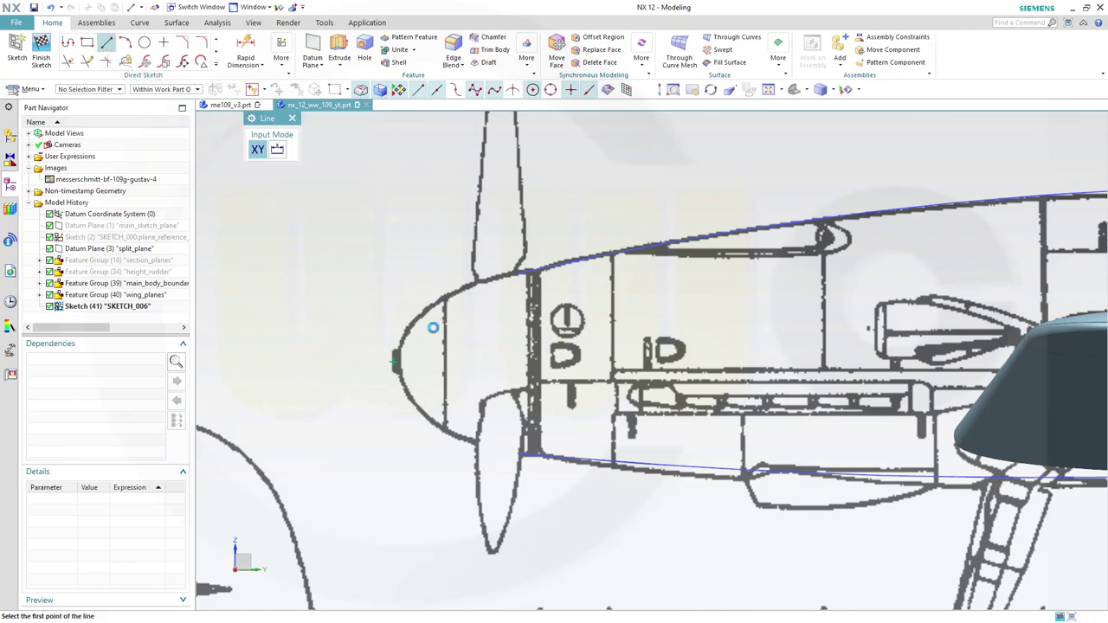
click(396, 362)
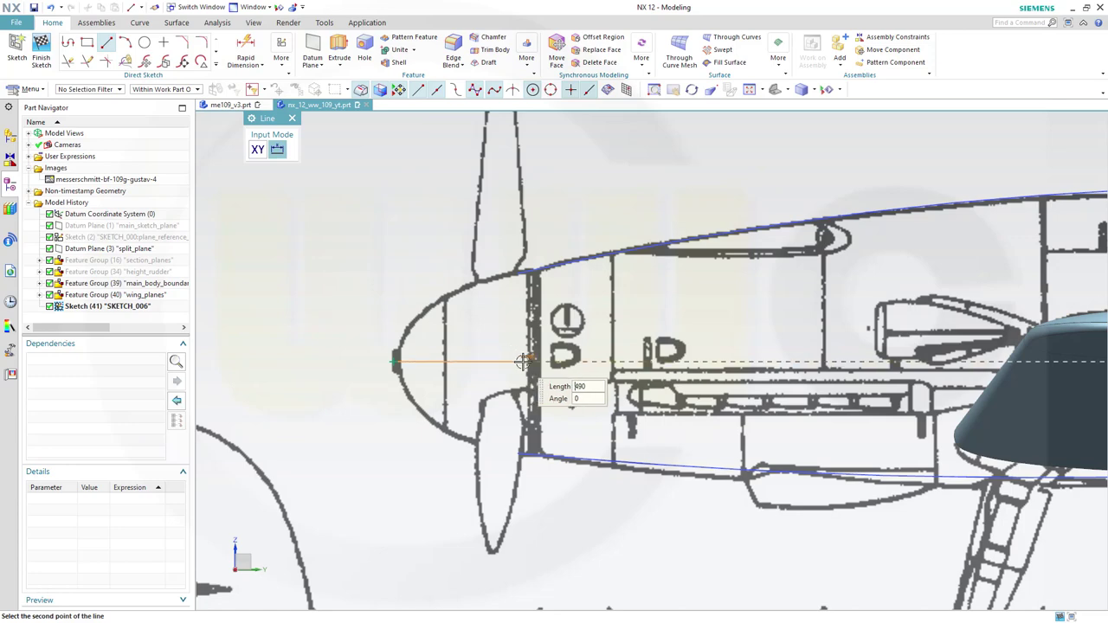
click(519, 362)
key(Escape)
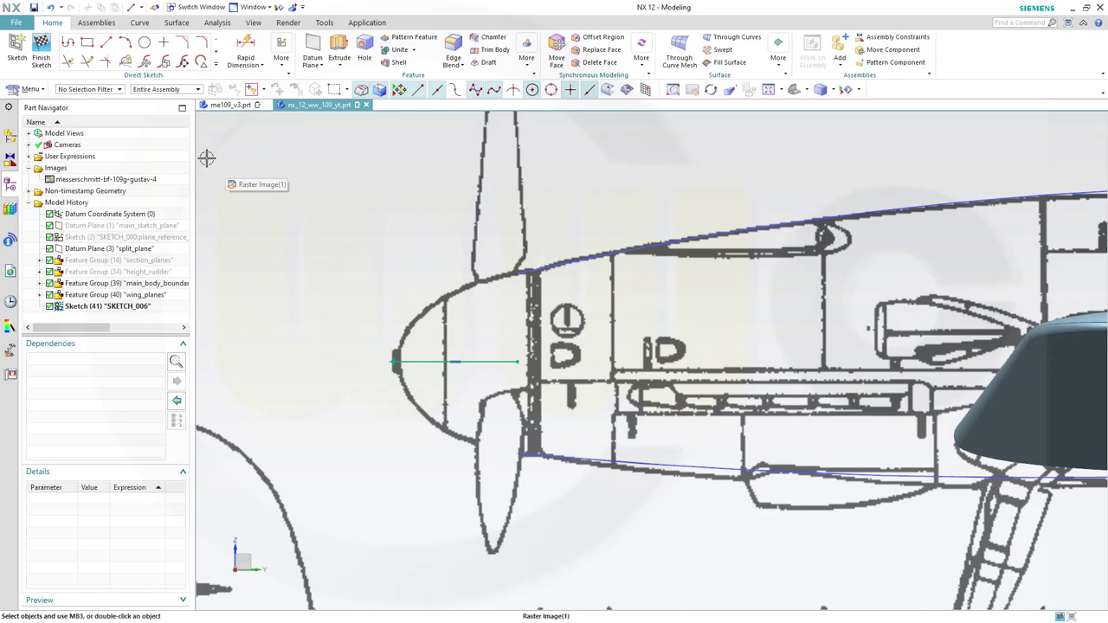
Draw a short vertical line downward from the spinner tip and convert it to a reference line
click(106, 45)
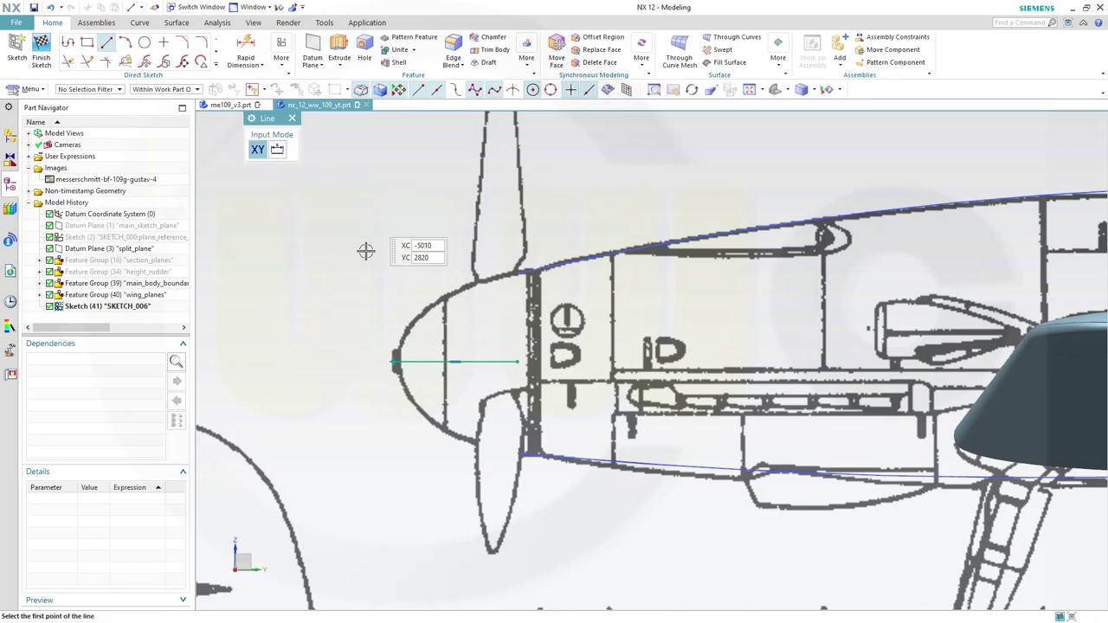
click(395, 361)
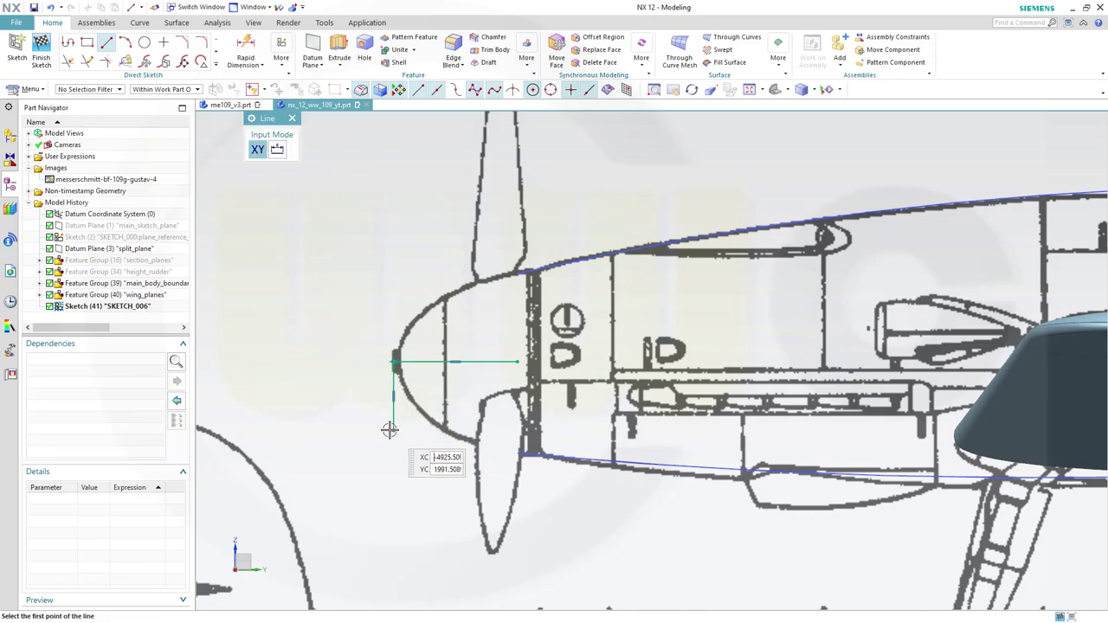
click(390, 430)
key(Escape)
click(394, 413)
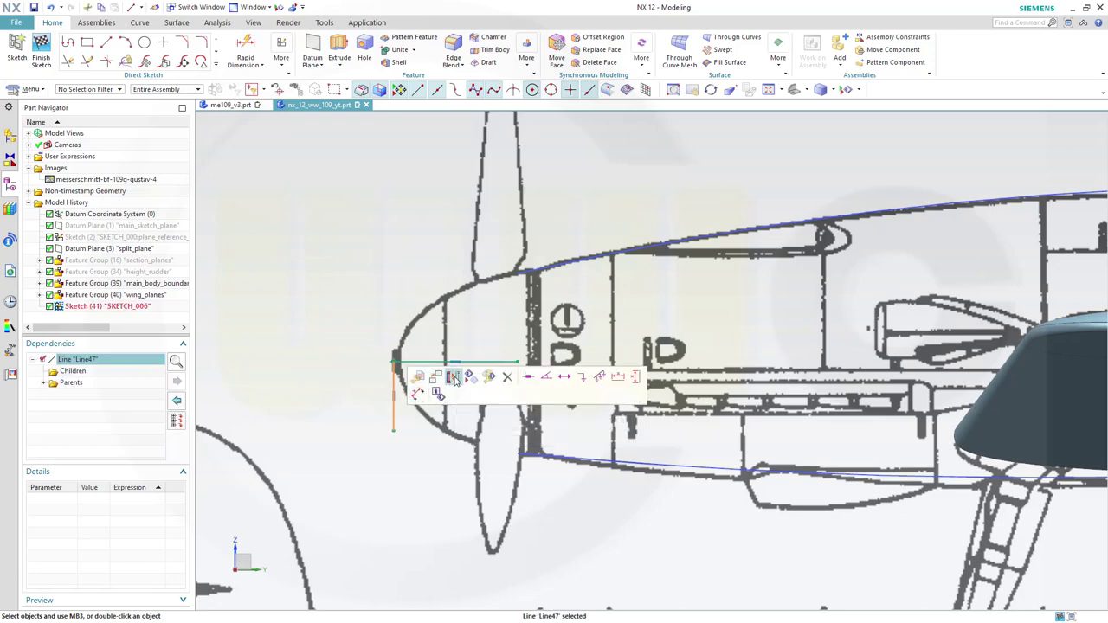
click(453, 379)
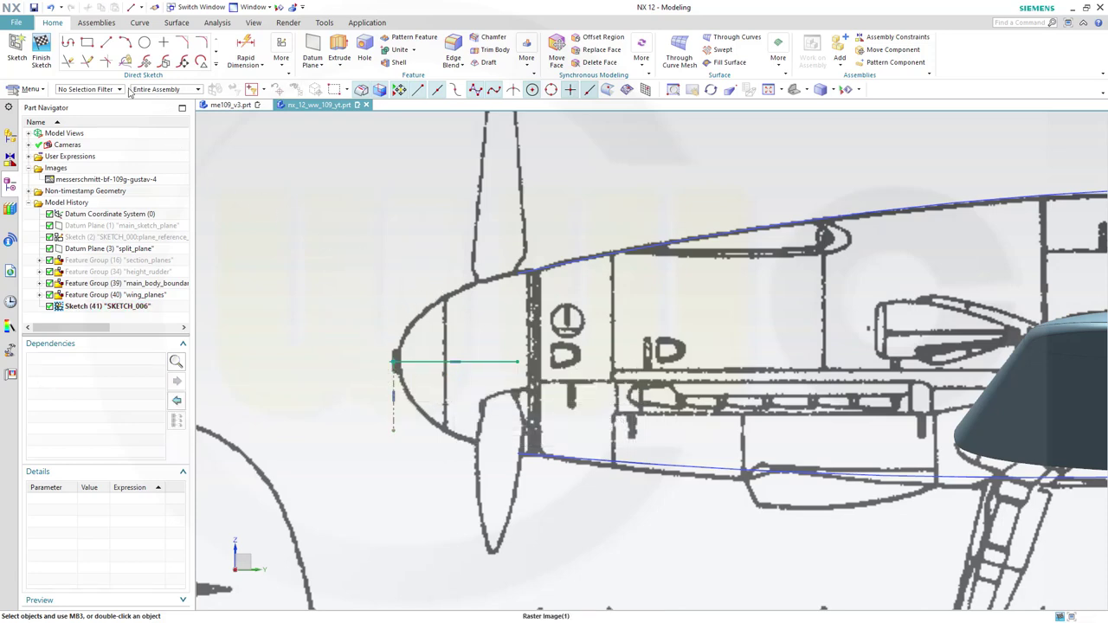
Start a through-points Studio Spline at the spinner tip, giving its first point G1 (Tangent) continuity
click(217, 66)
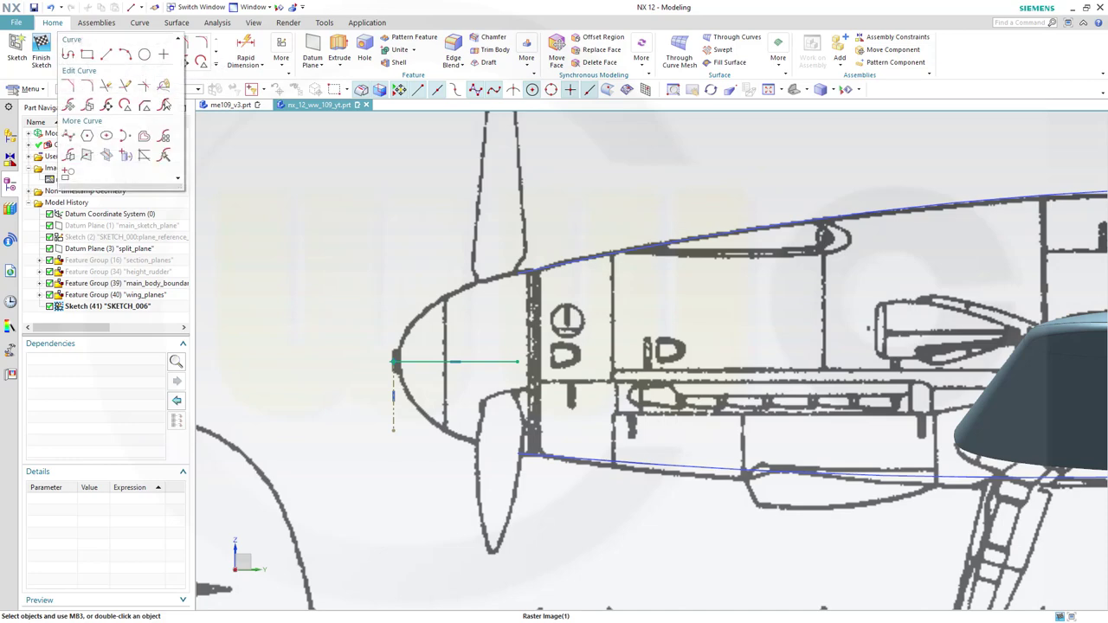
click(70, 141)
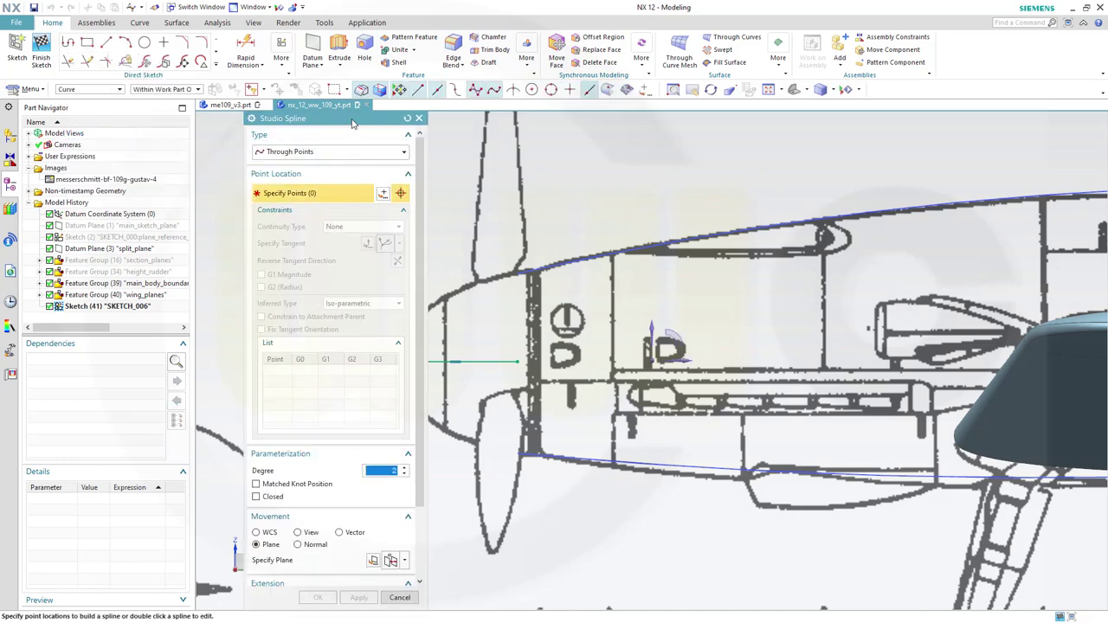
drag(351, 124, 218, 124)
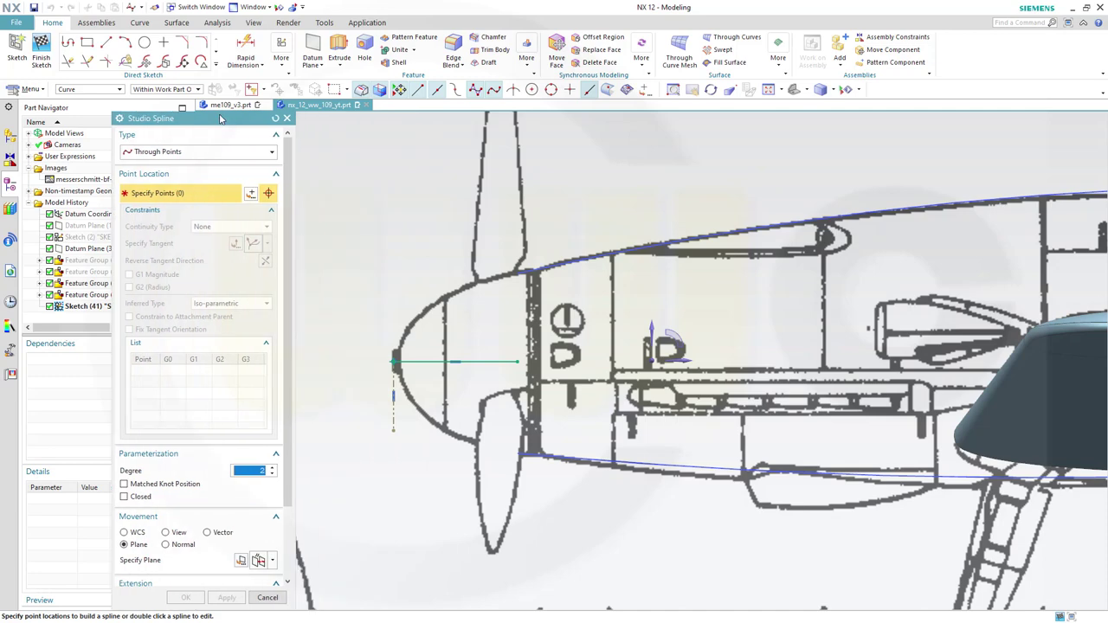
click(393, 362)
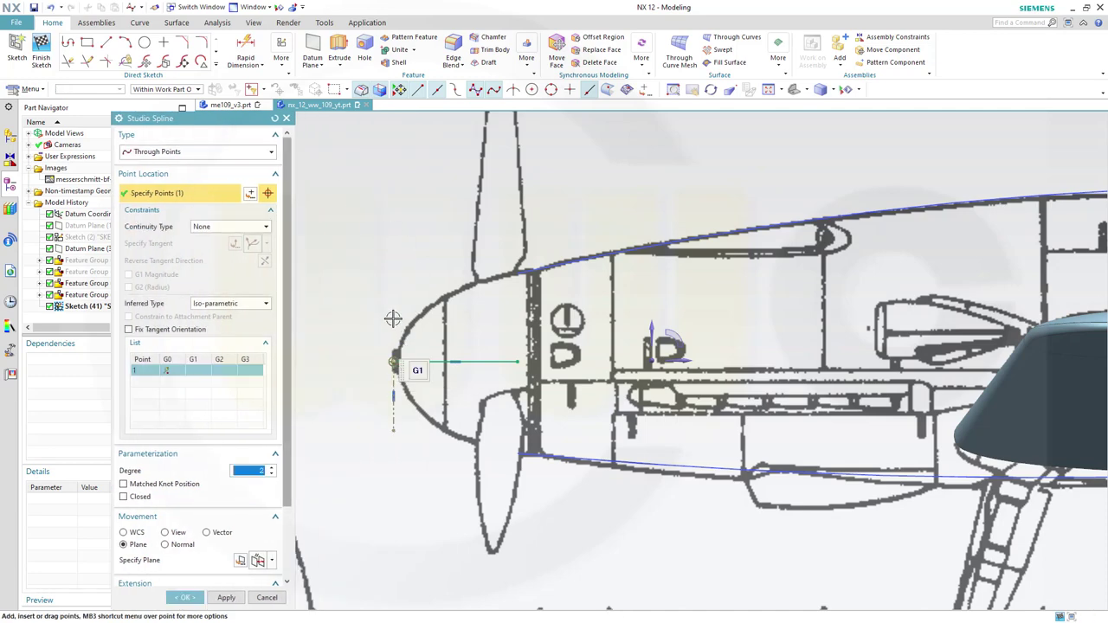
click(418, 370)
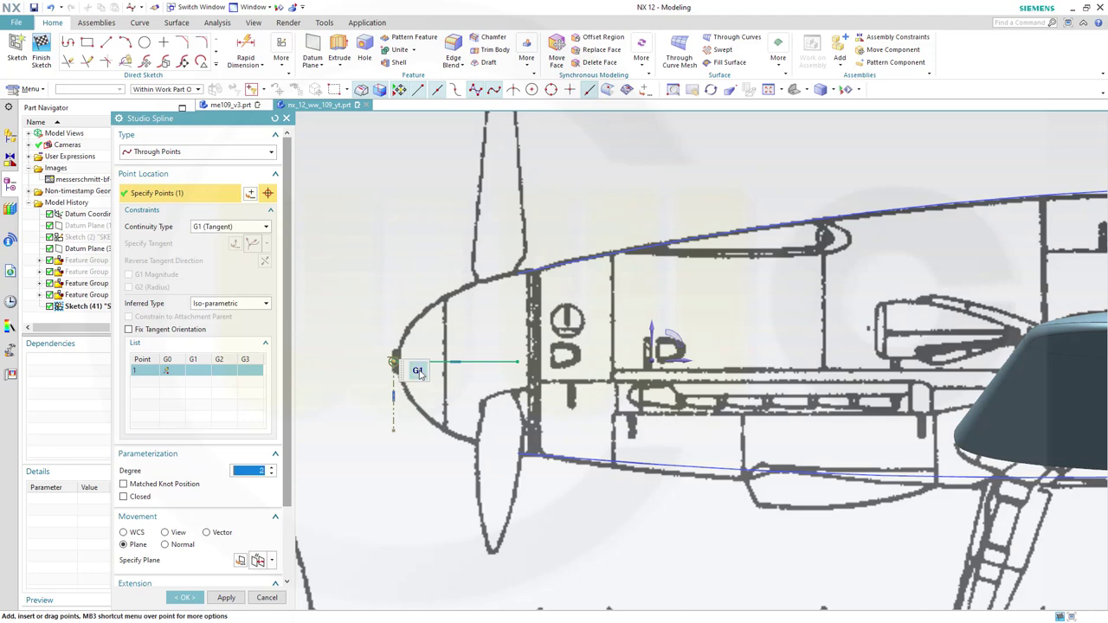
scroll(407, 329, up, 2)
scroll(421, 410, up, 2)
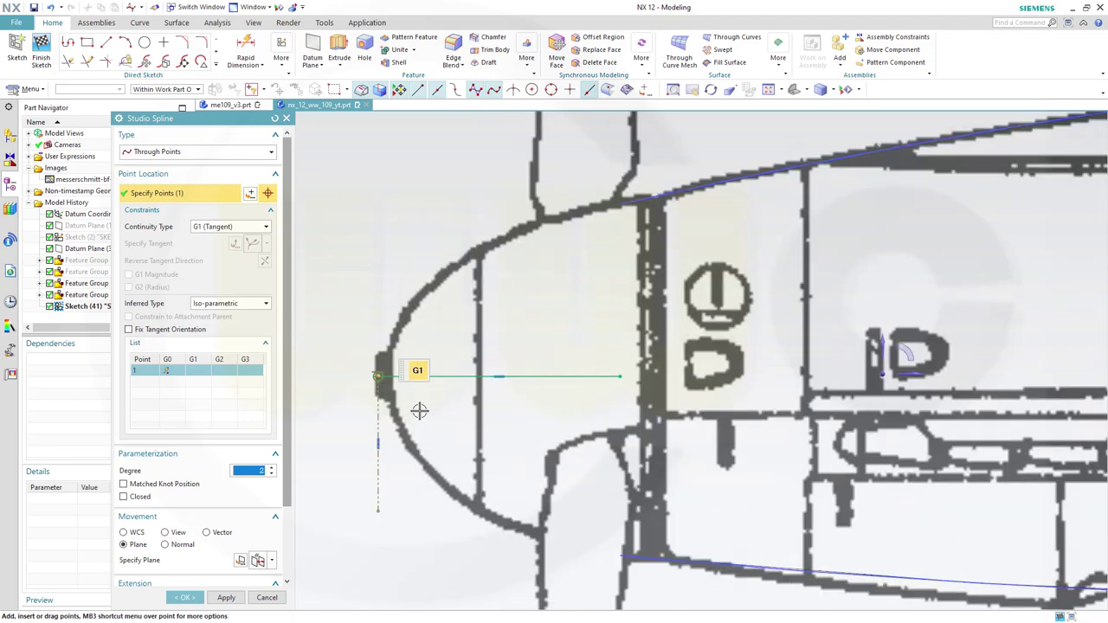
Trace the spinner's upper outline with three more spline points ending at its rear edge, then finish the sketch
click(417, 269)
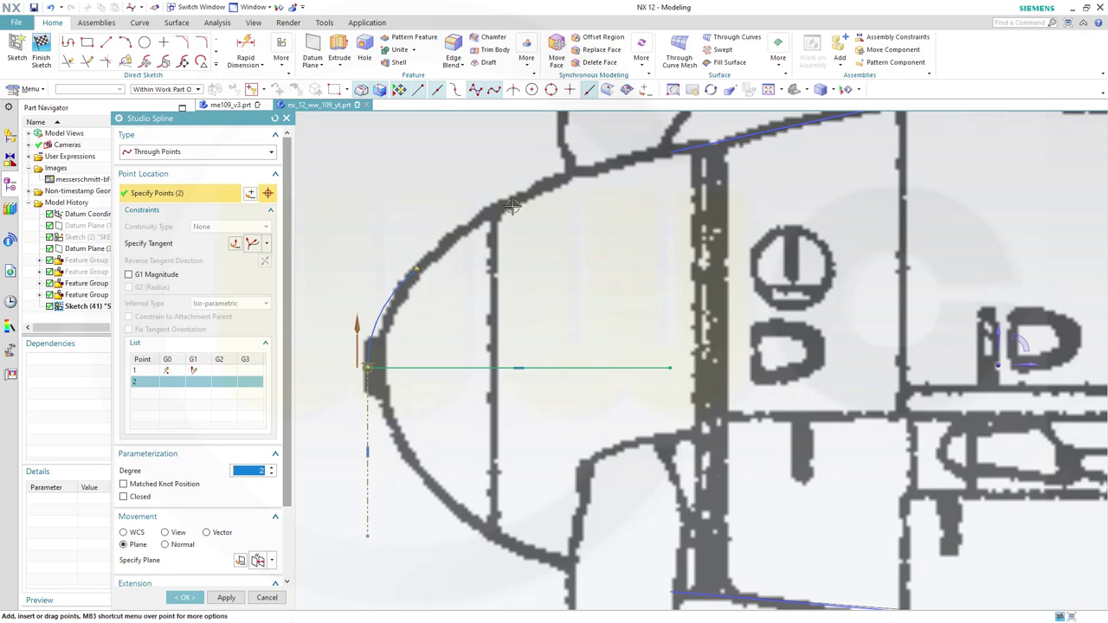
click(537, 188)
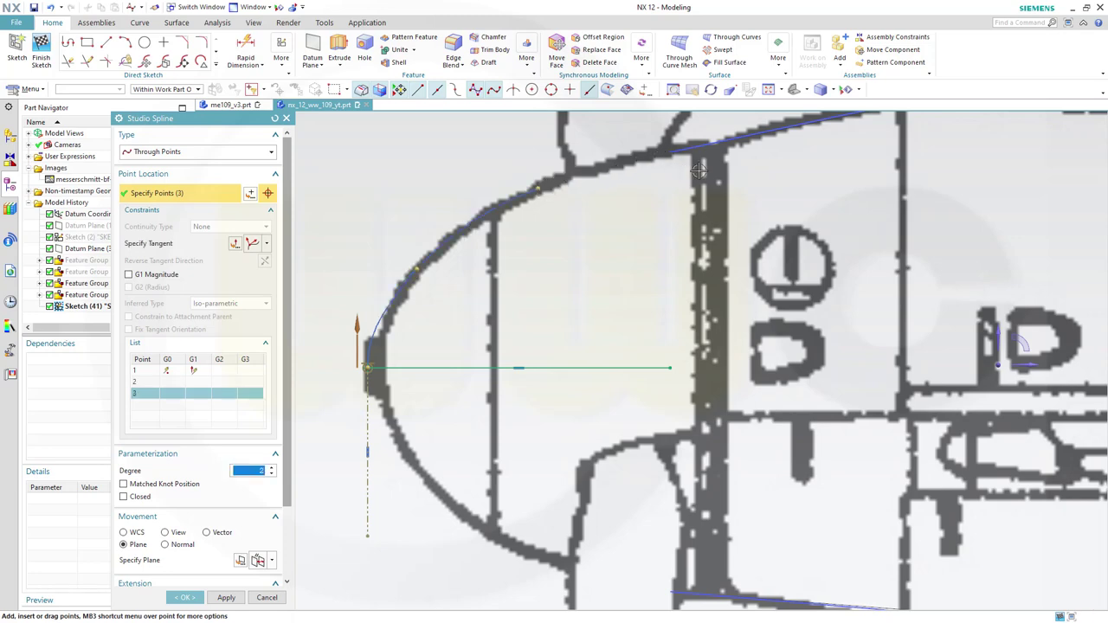
scroll(696, 171, up, 1)
scroll(698, 162, up, 1)
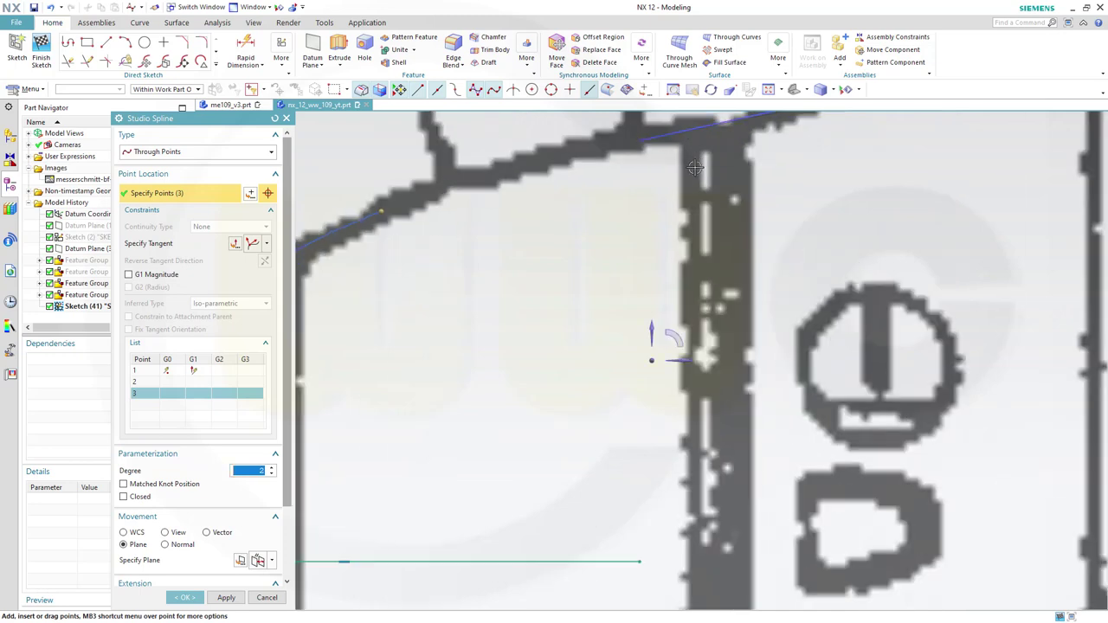
click(691, 124)
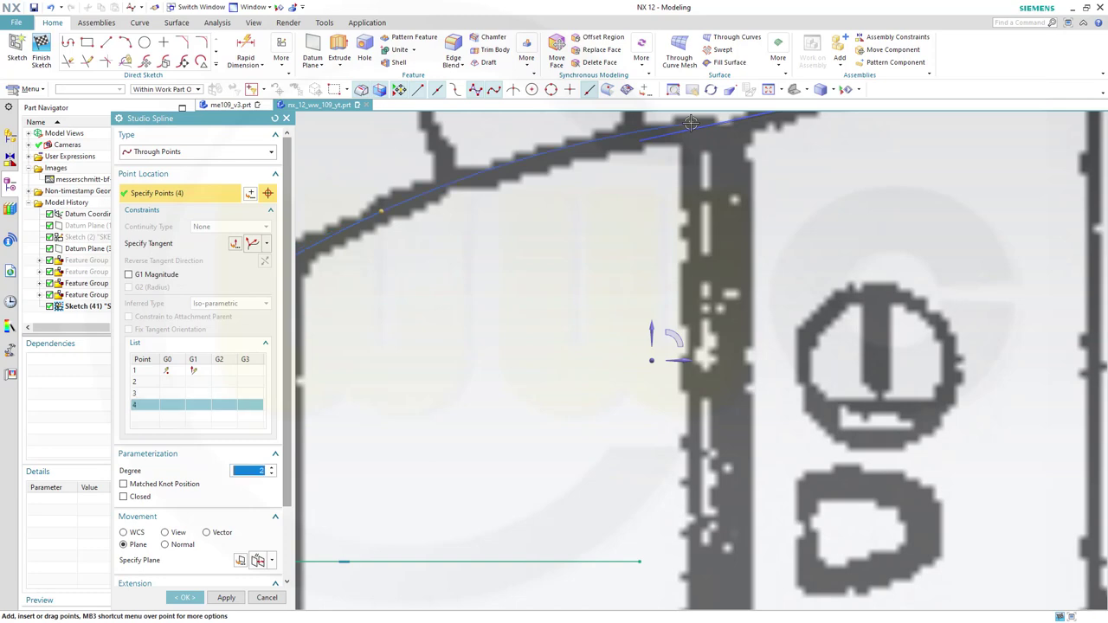
scroll(654, 232, down, 1)
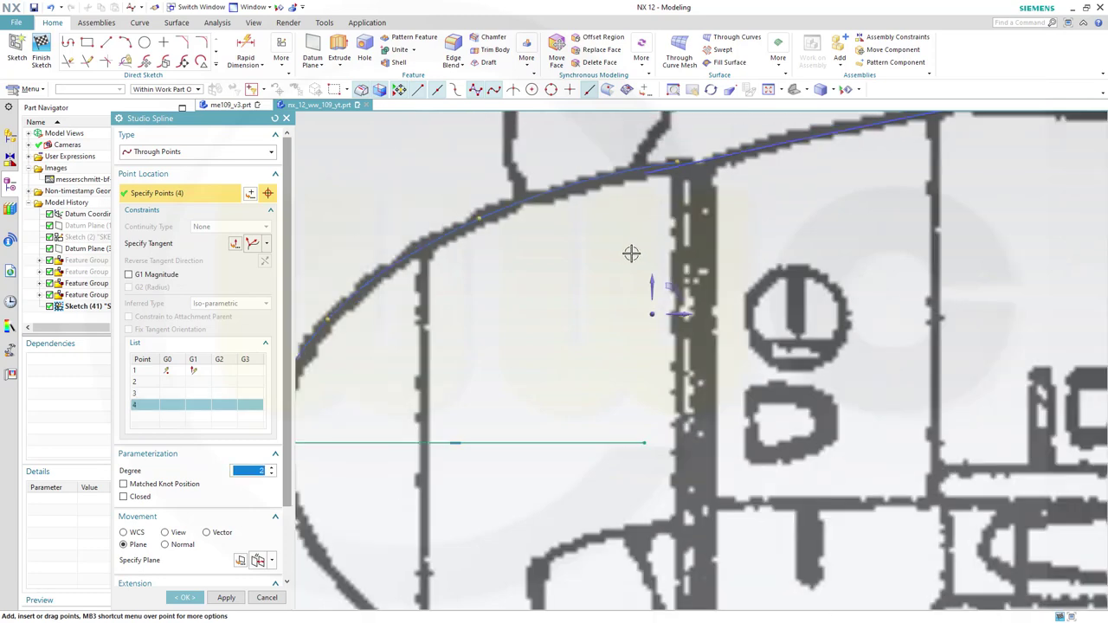
scroll(582, 277, down, 1)
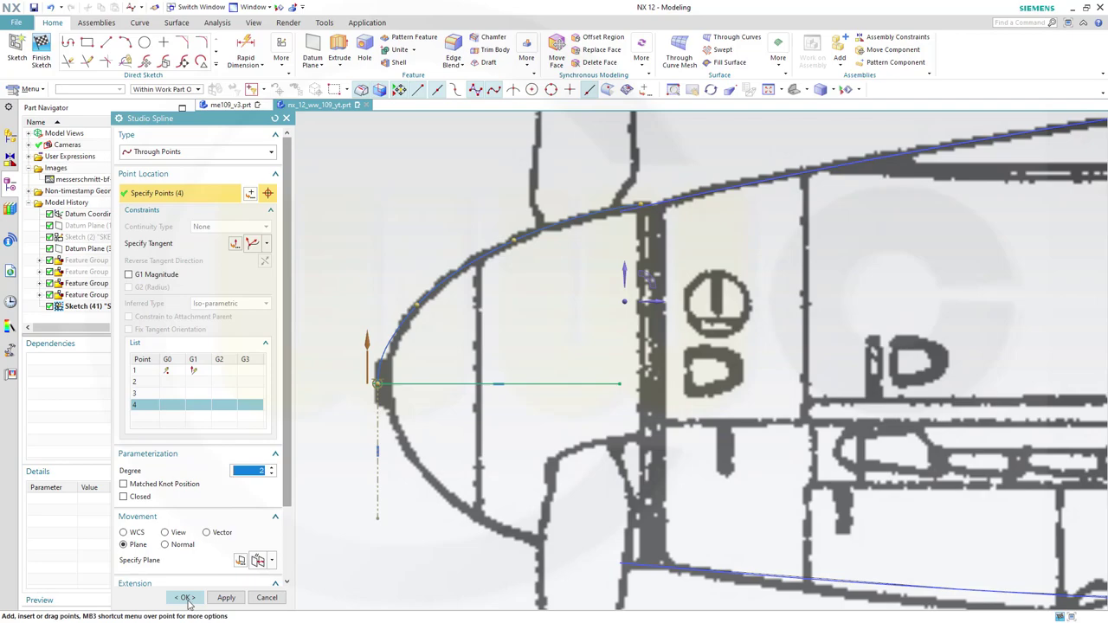
click(186, 599)
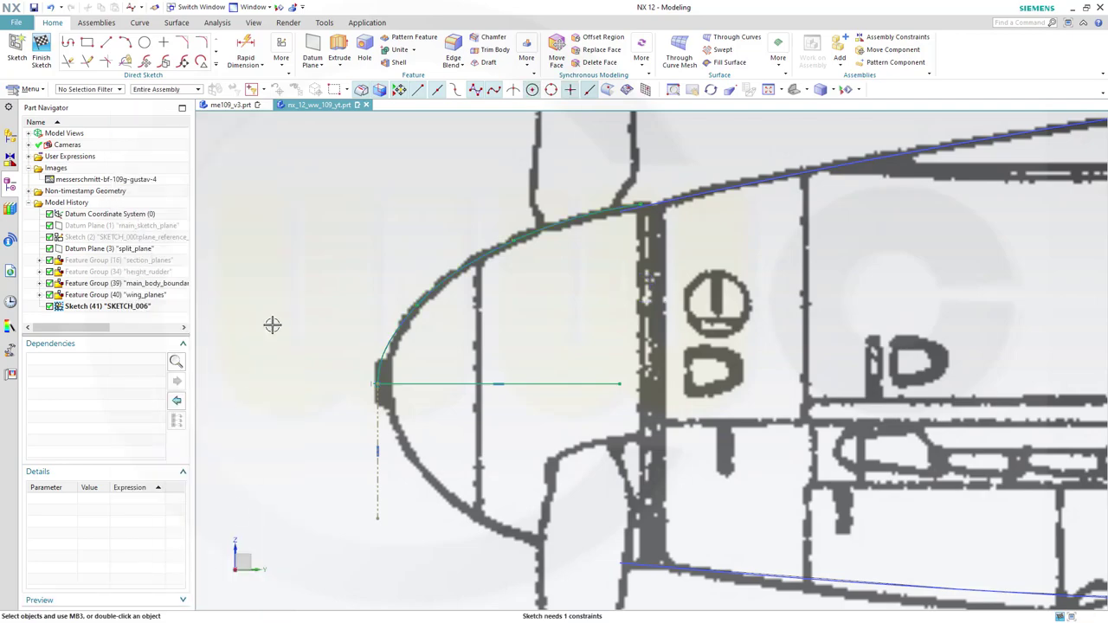
click(41, 51)
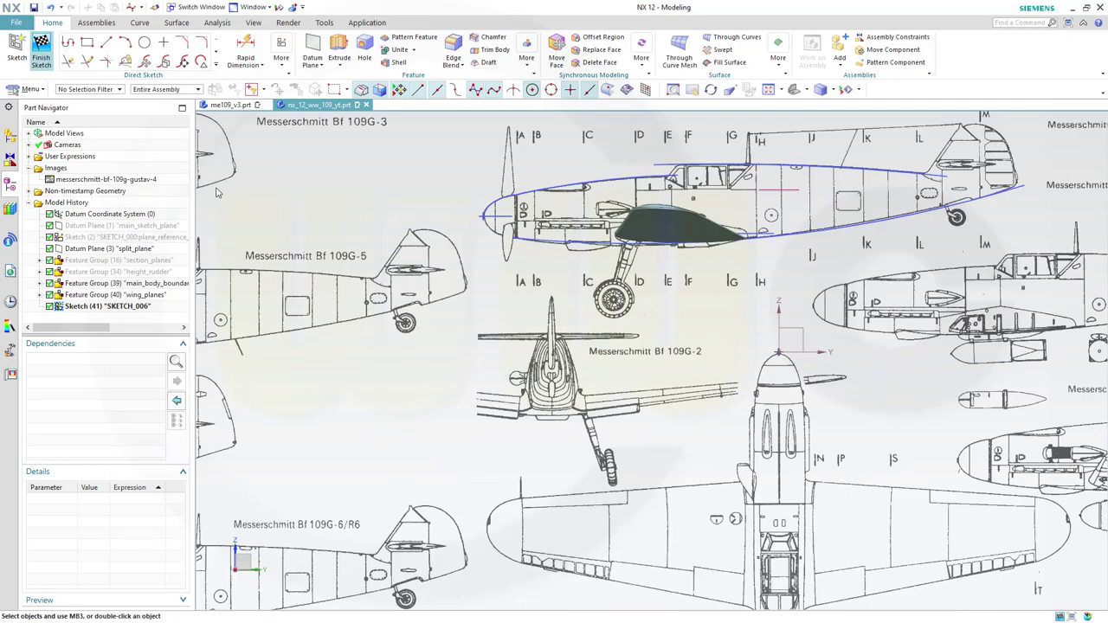
Start a Revolve of the spinner's outline spline, using the horizontal line from the spinner tip as the rotation axis
scroll(483, 184, up, 5)
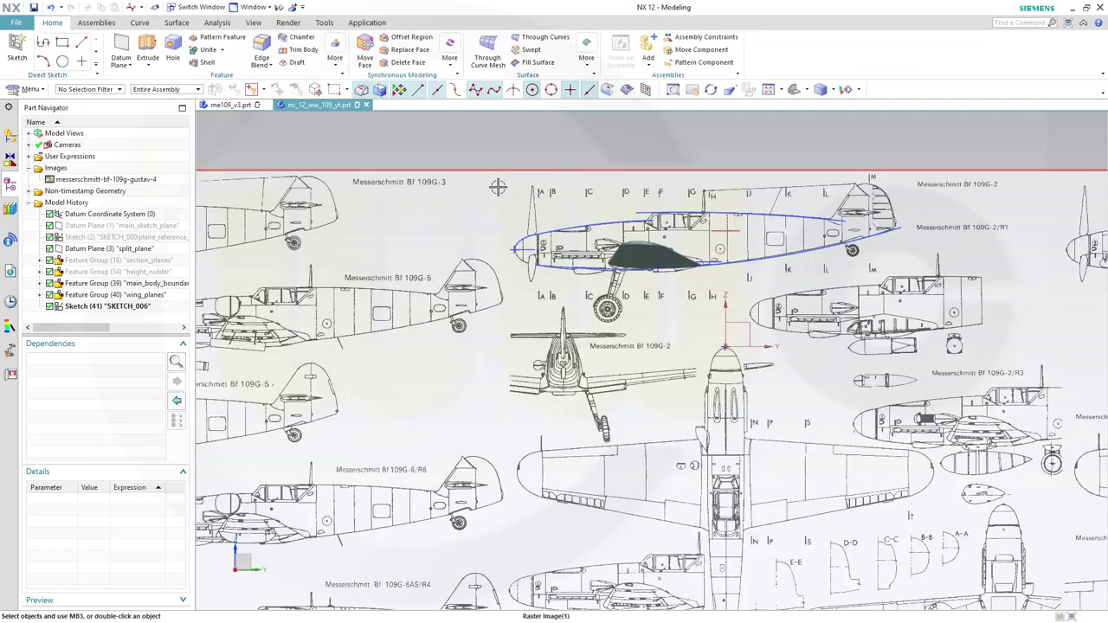
click(151, 67)
click(167, 93)
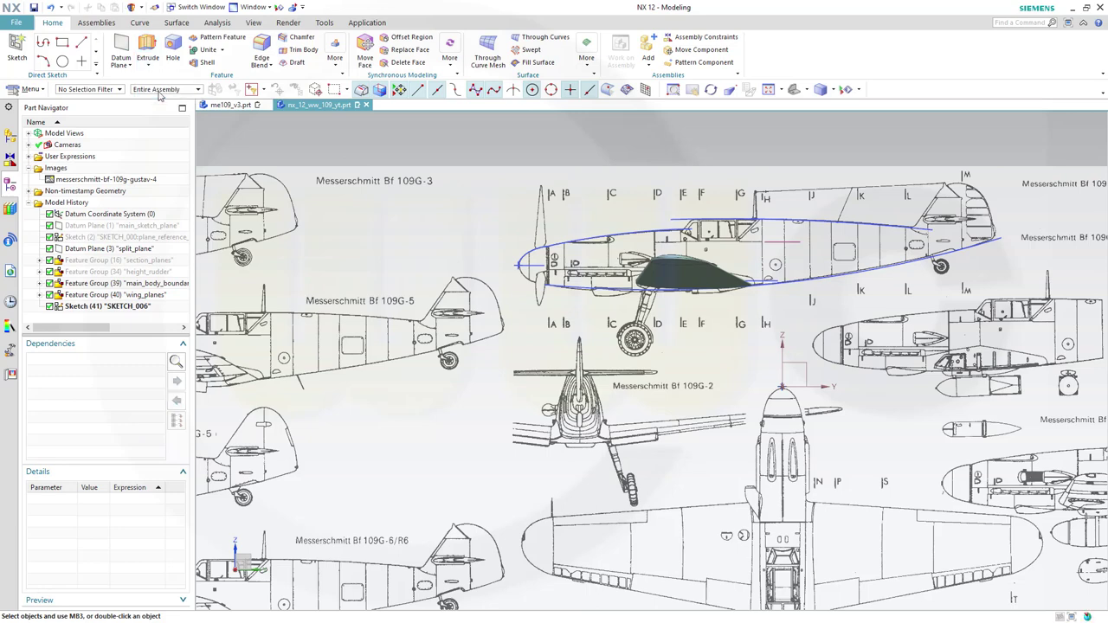
scroll(522, 235, up, 4)
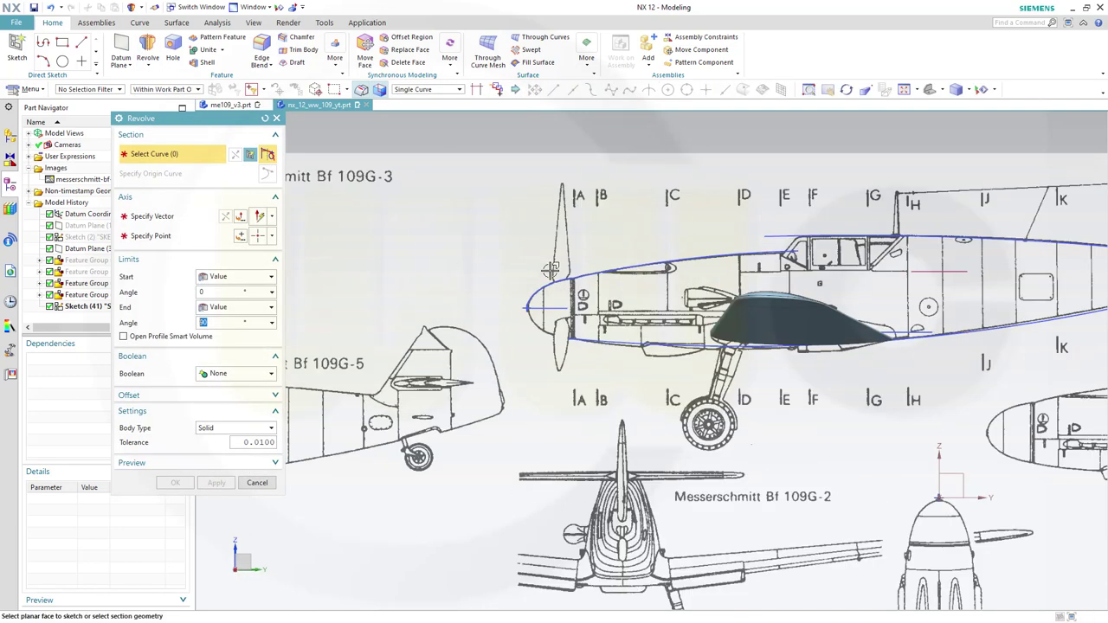
click(523, 287)
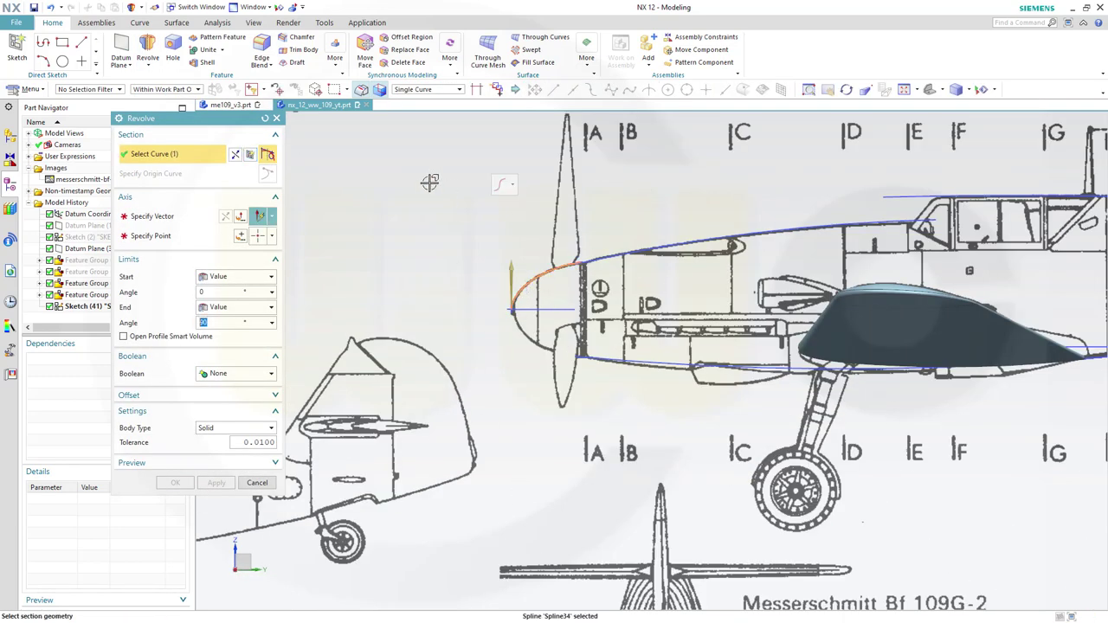
click(256, 218)
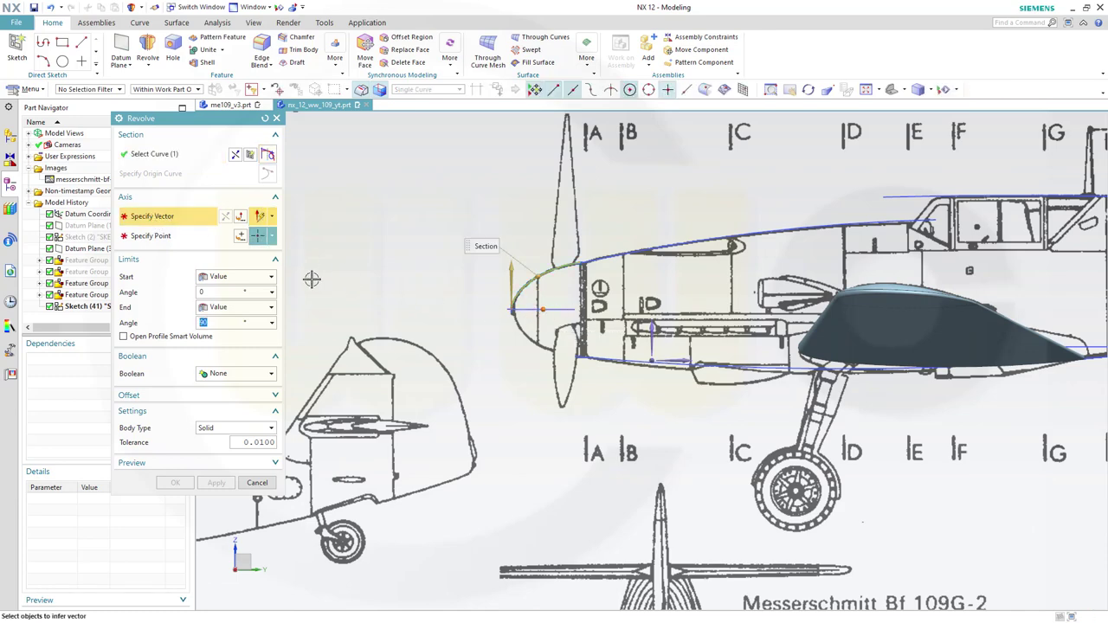
click(541, 309)
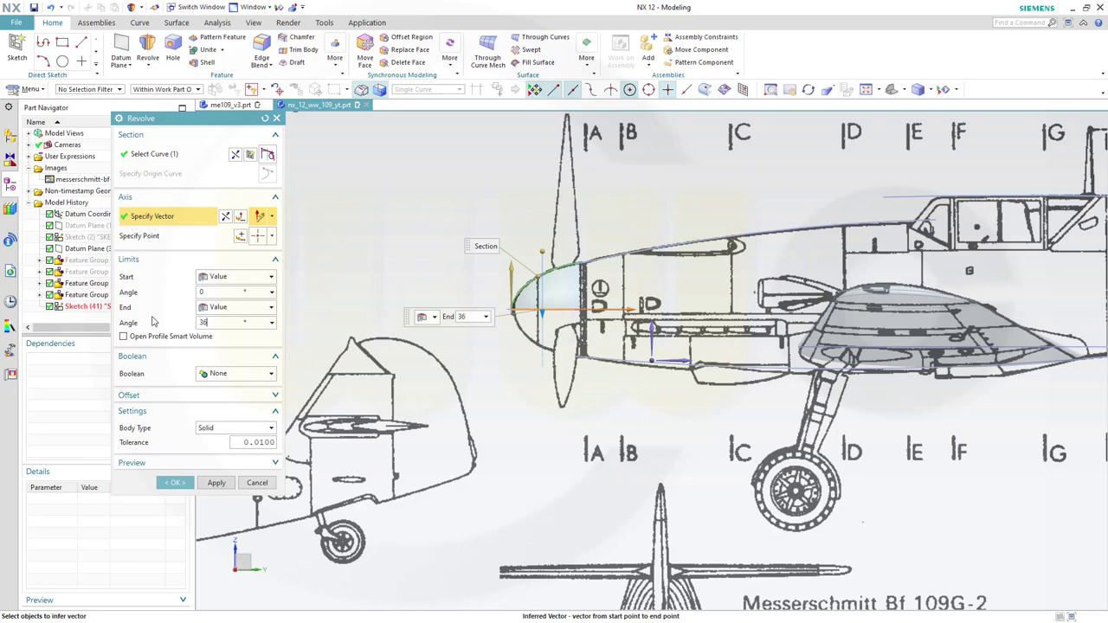
Set the revolve's end angle to 360° and its body type to Sheet, then create the spinner
text(360)
key(Return)
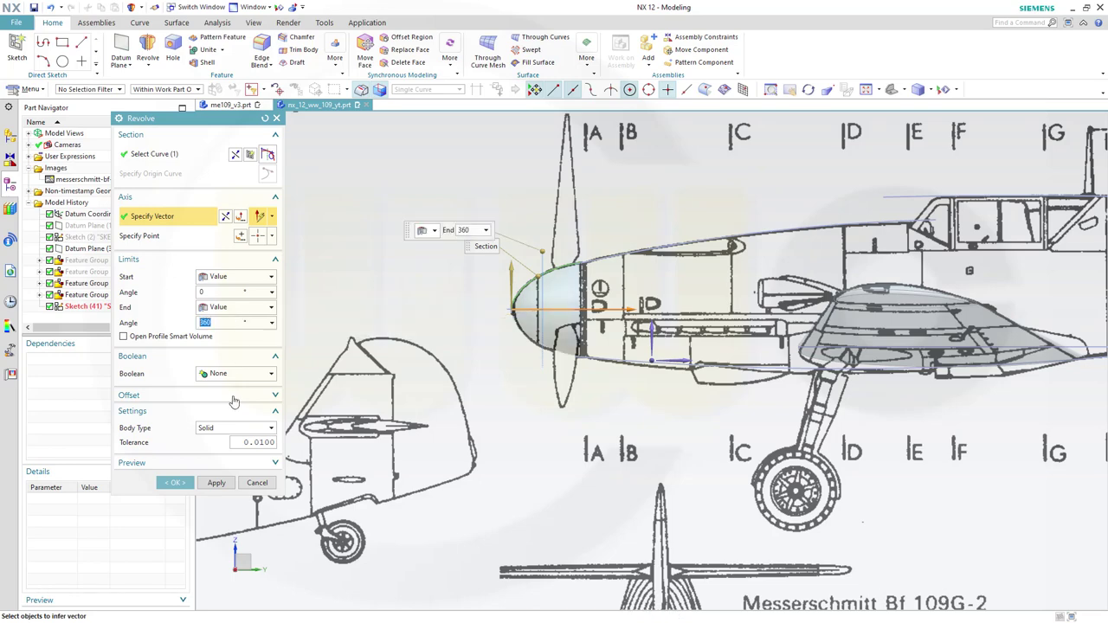
click(271, 430)
click(200, 452)
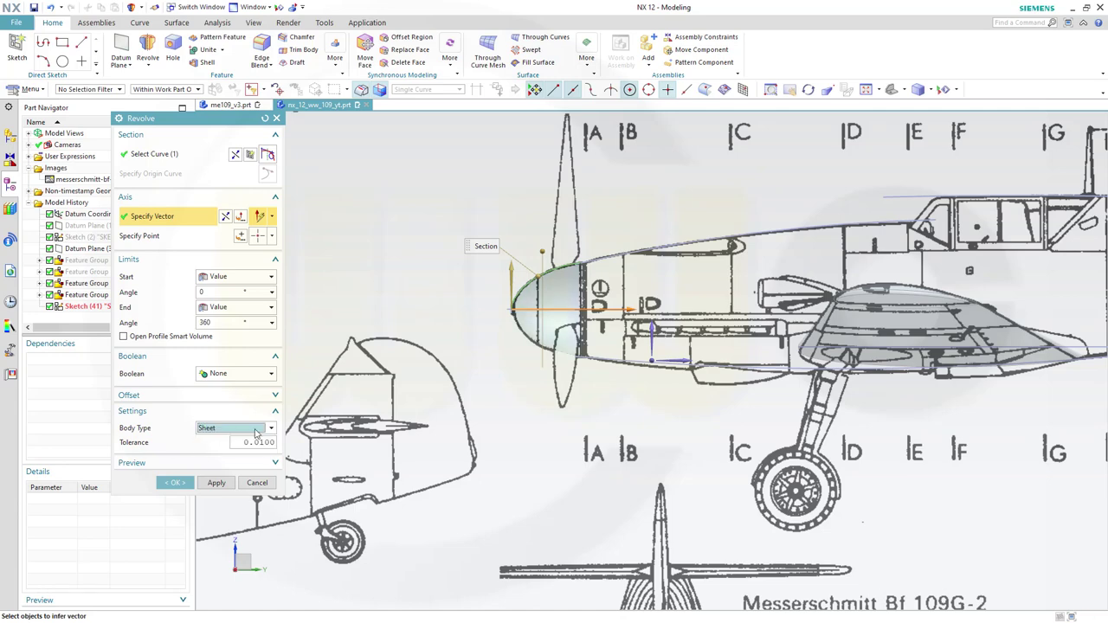
click(175, 482)
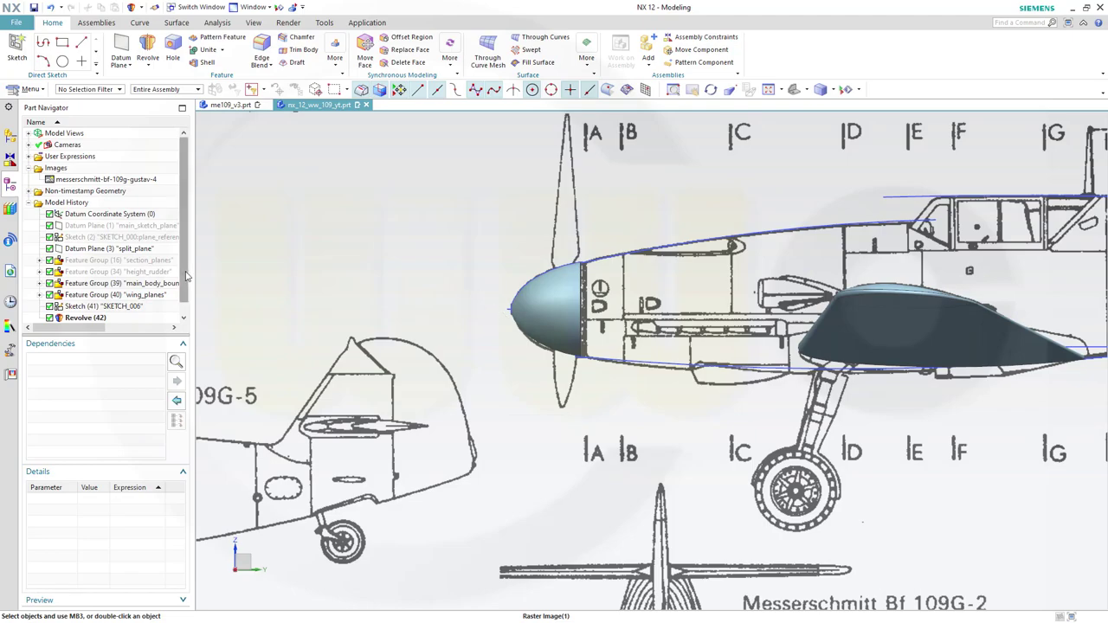
Group the spinner's sketch SKETCH_006 and its Revolve feature into a feature group named "propeller"
scroll(185, 275, down, 1)
click(84, 308)
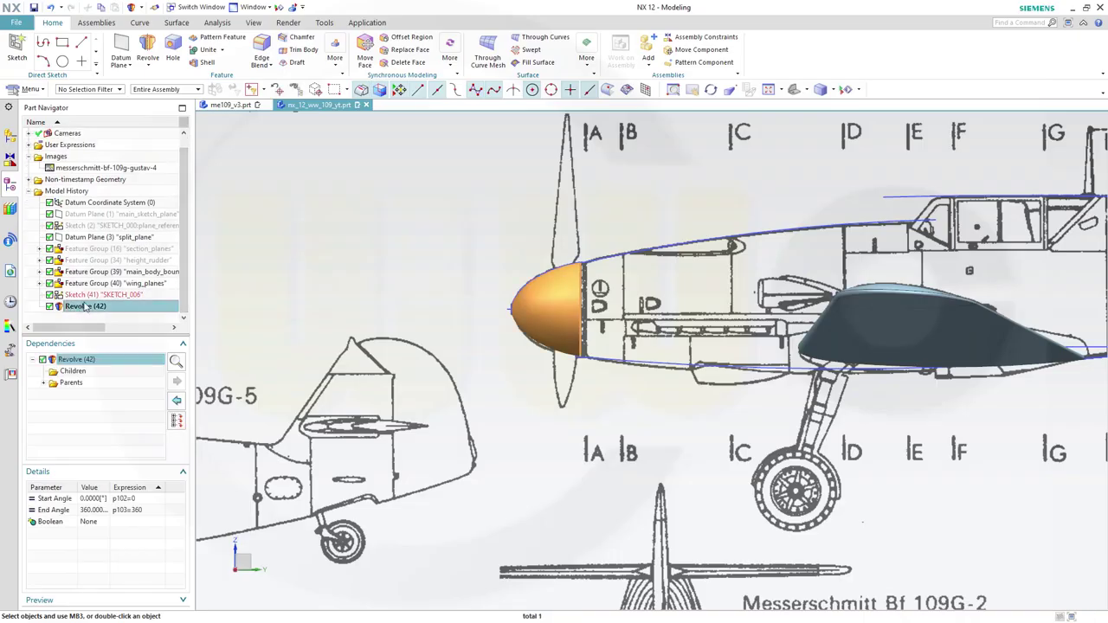
ctrl+click(91, 299)
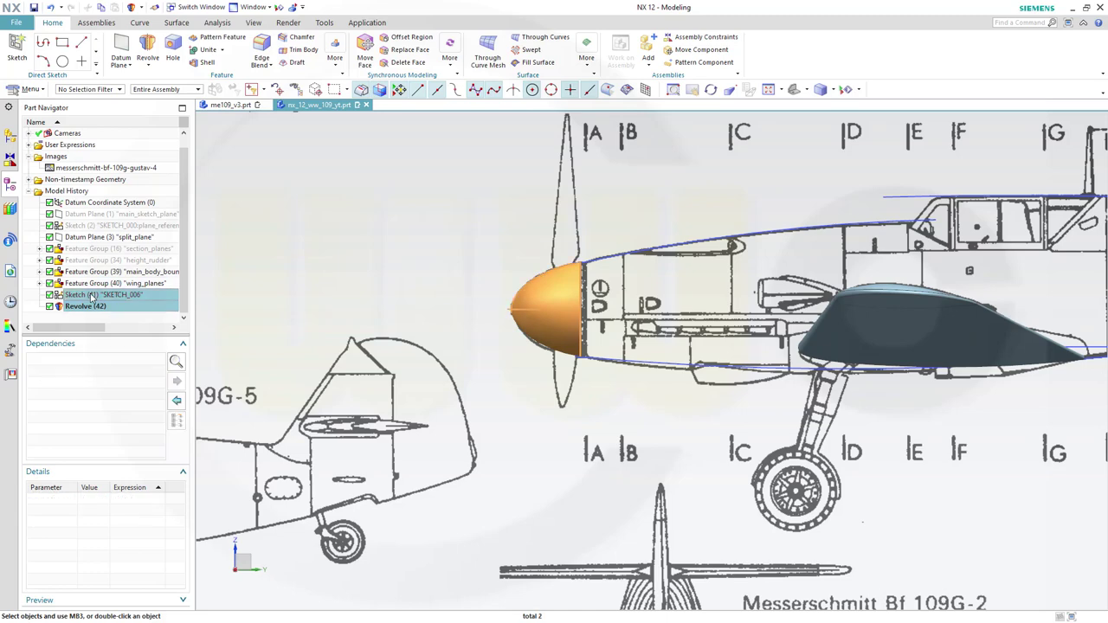
right_click(92, 297)
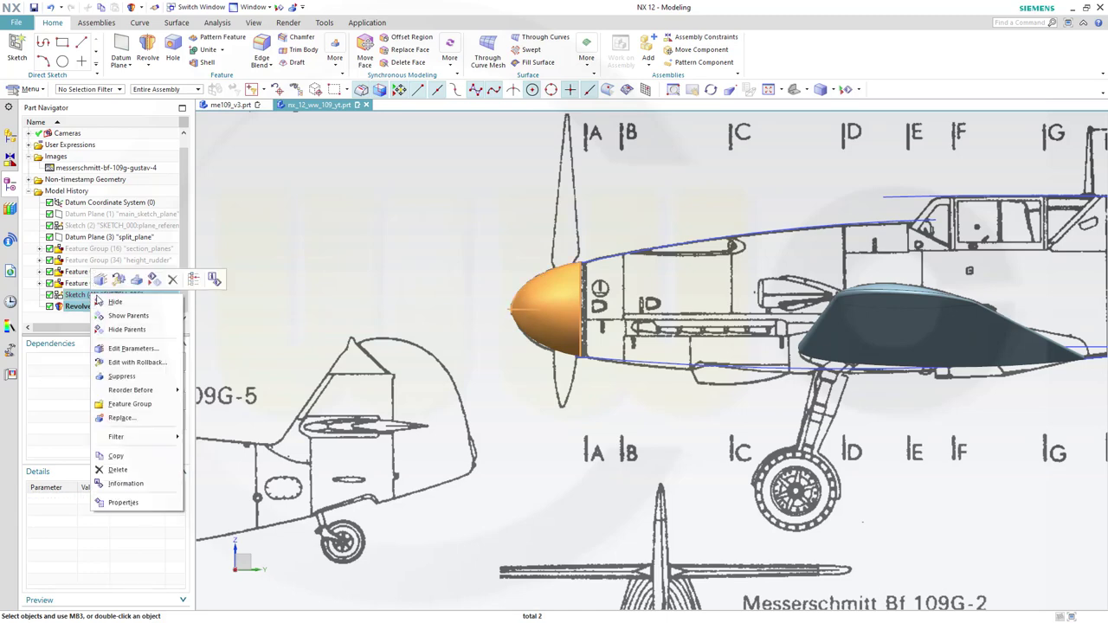
click(130, 403)
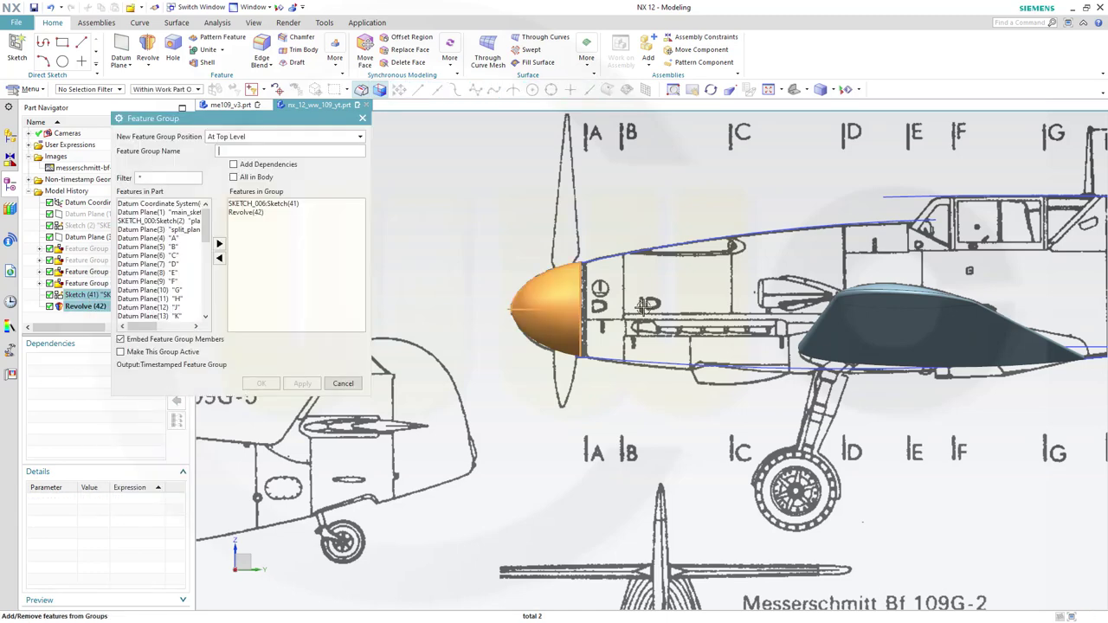
click(336, 151)
text(propeller)
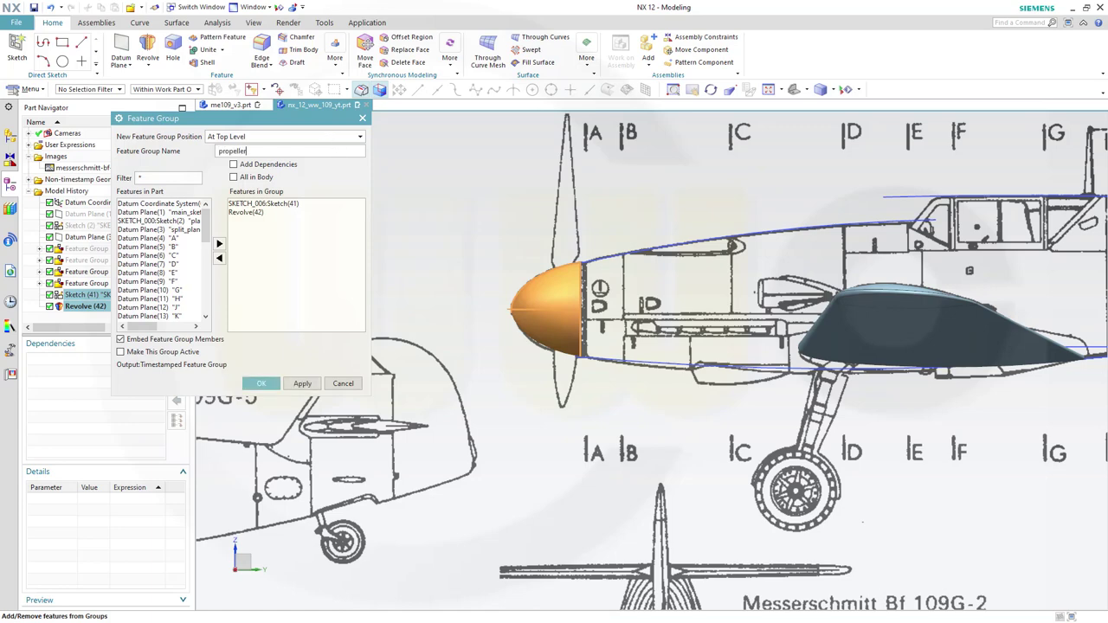
click(259, 383)
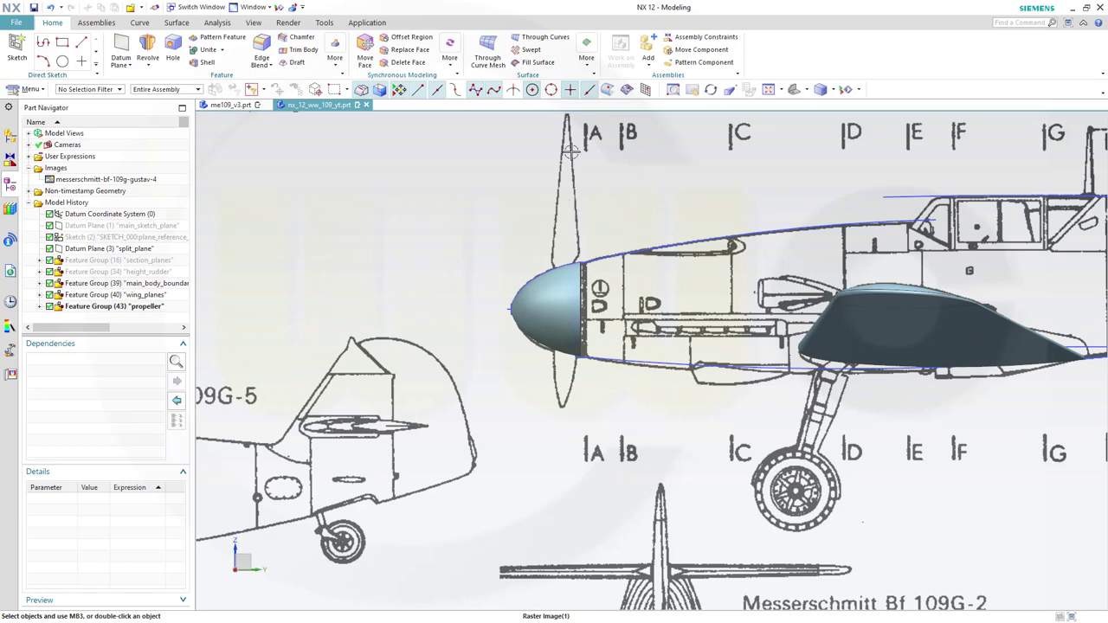
Open the N-N wing section sketch (SKETCH_002), copy all its airfoil curves and finish the sketch
scroll(599, 198, down, 5)
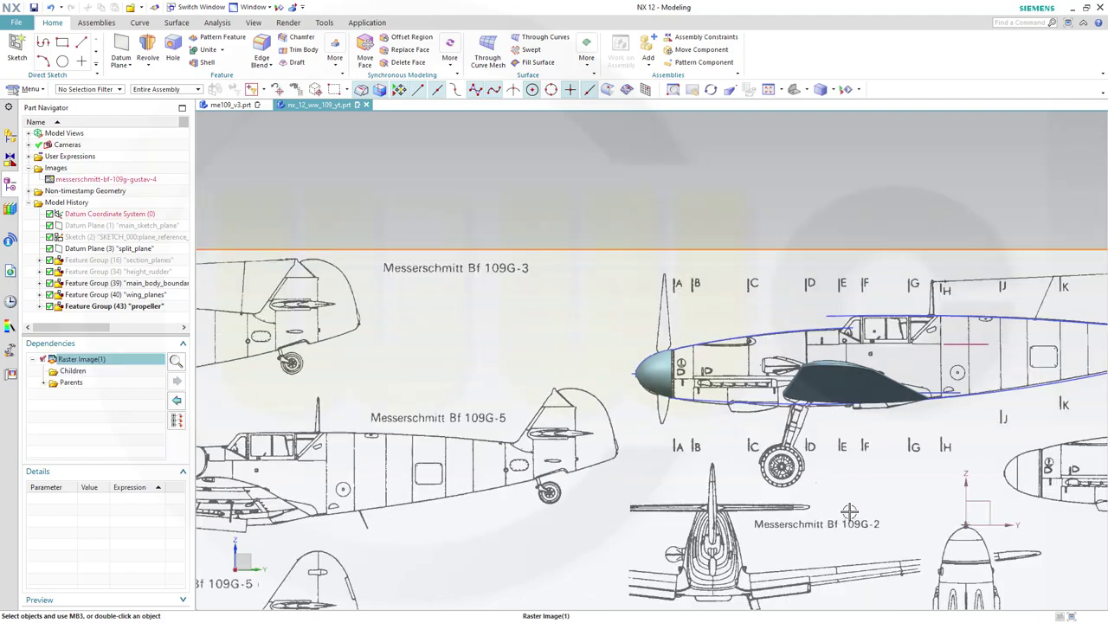
shift+middle_drag(771, 473, 772, 346)
scroll(772, 346, down, 4)
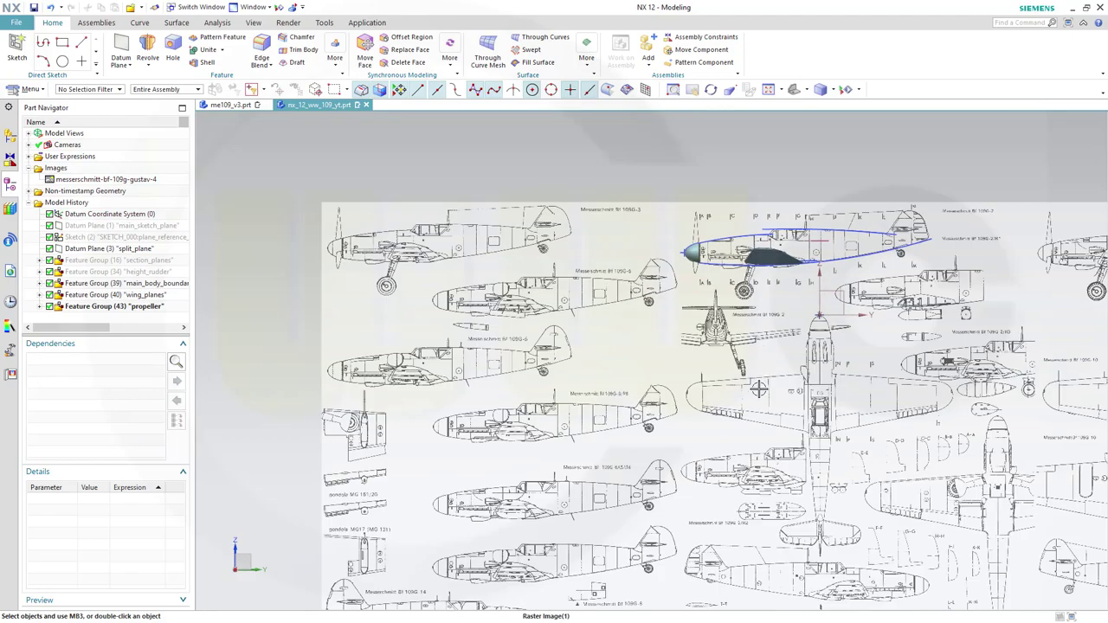
shift+middle_drag(706, 441, 576, 321)
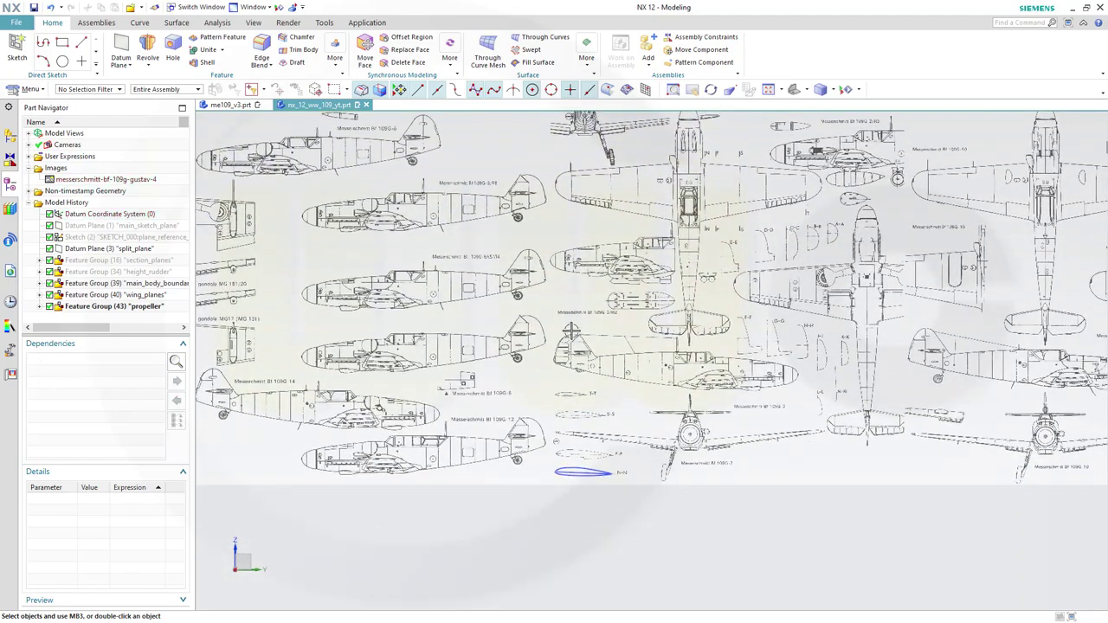
scroll(594, 502, up, 3)
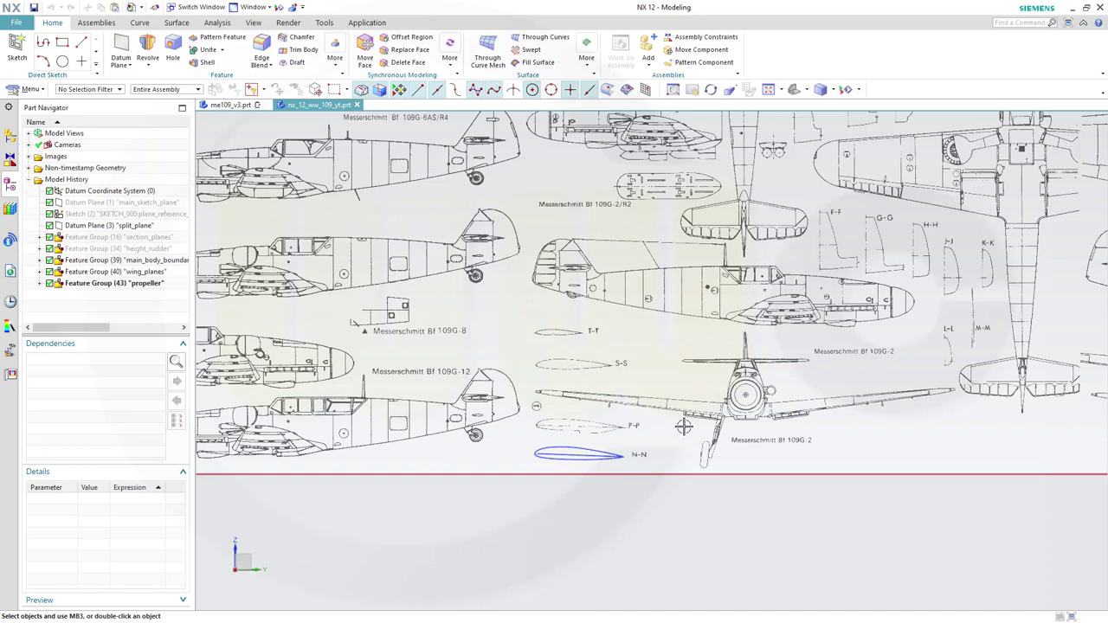
double_click(553, 445)
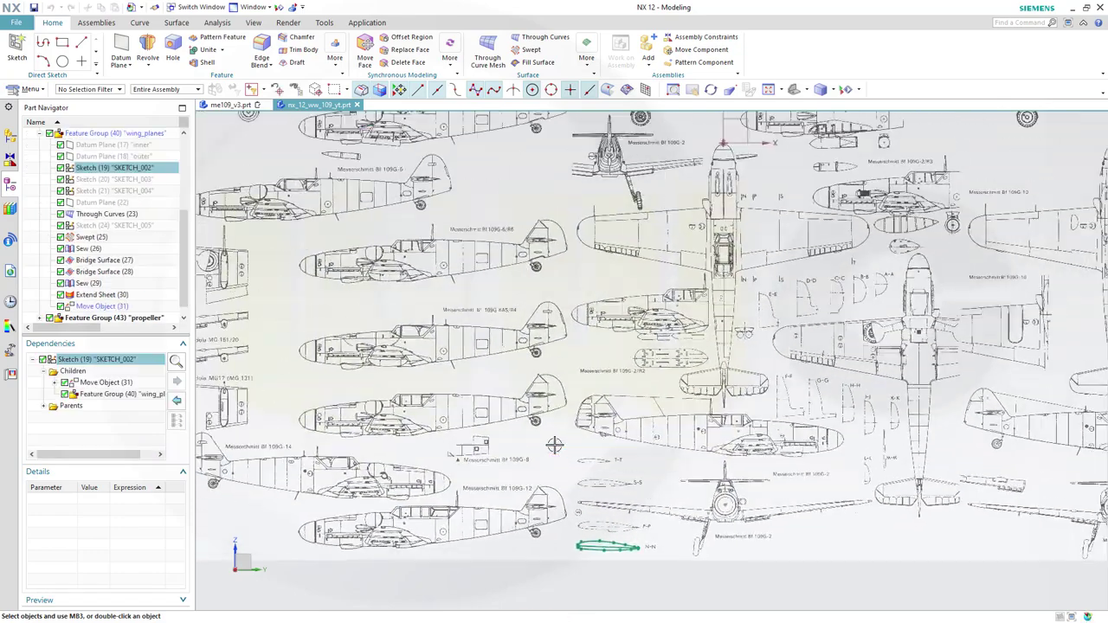
scroll(647, 569, up, 5)
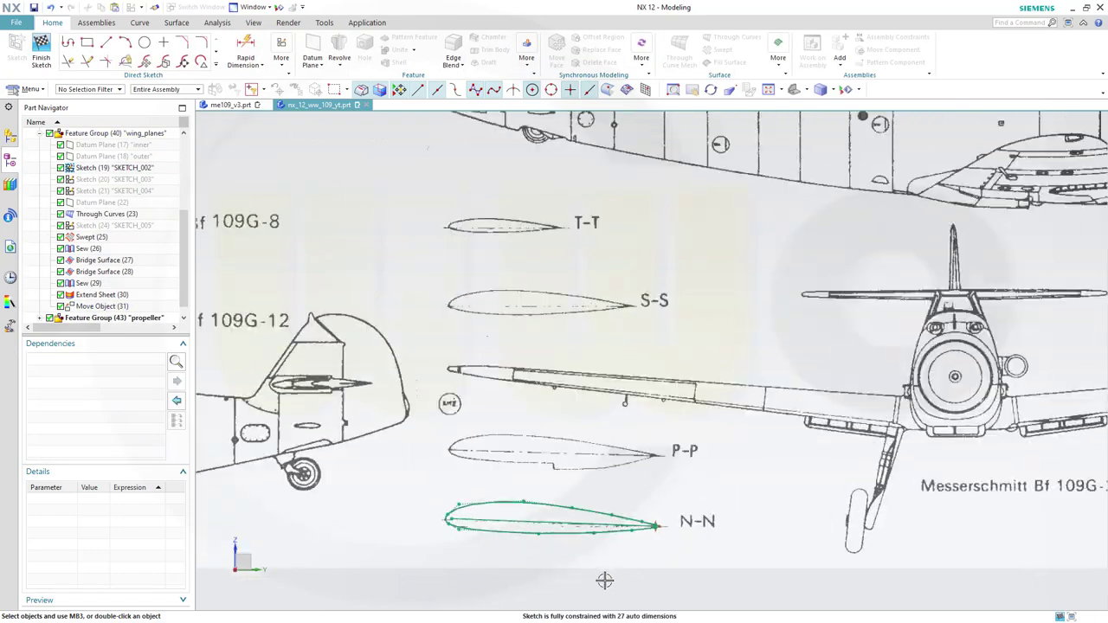
drag(415, 481, 694, 559)
click(763, 510)
click(42, 50)
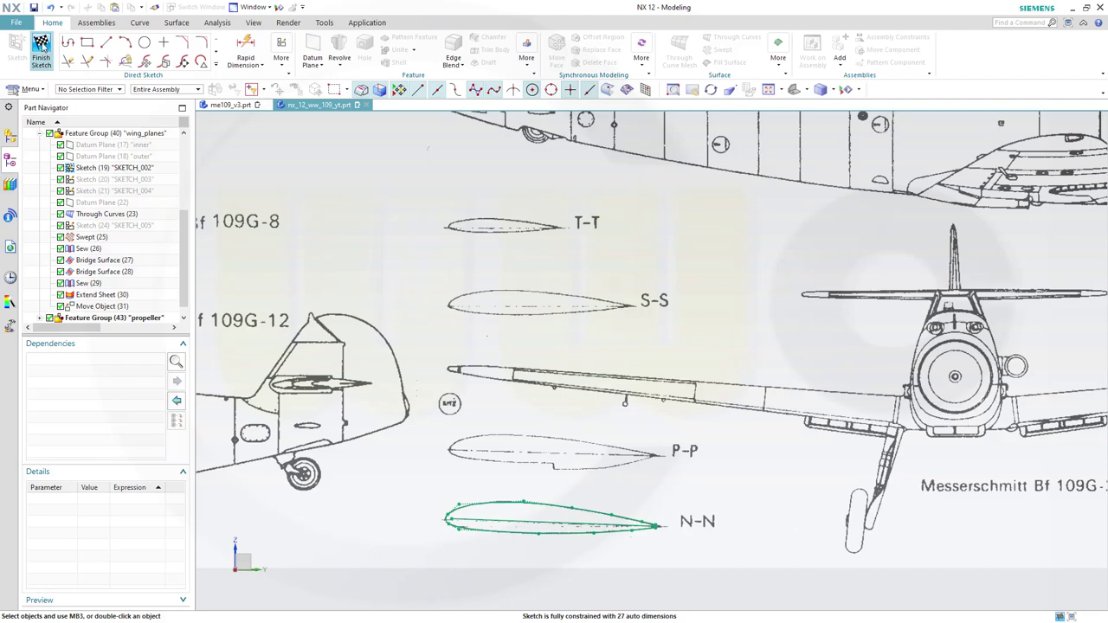
Create a new sketch on the datum plane main_sketch_plane and paste the copied airfoil curves into it
shift+middle_drag(386, 230, 491, 428)
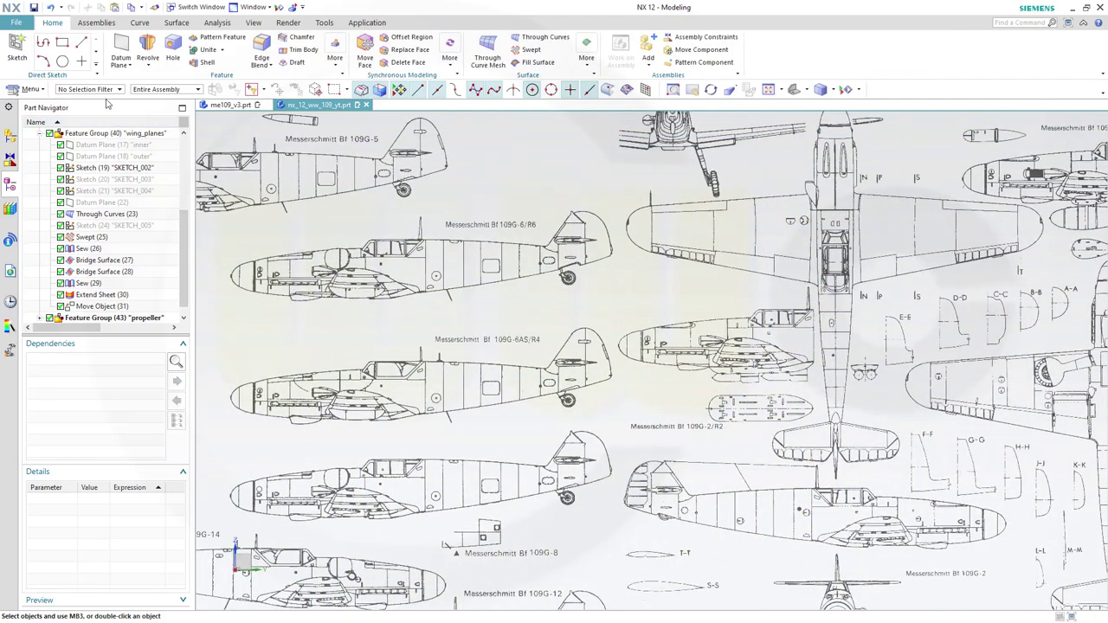
click(19, 51)
click(145, 202)
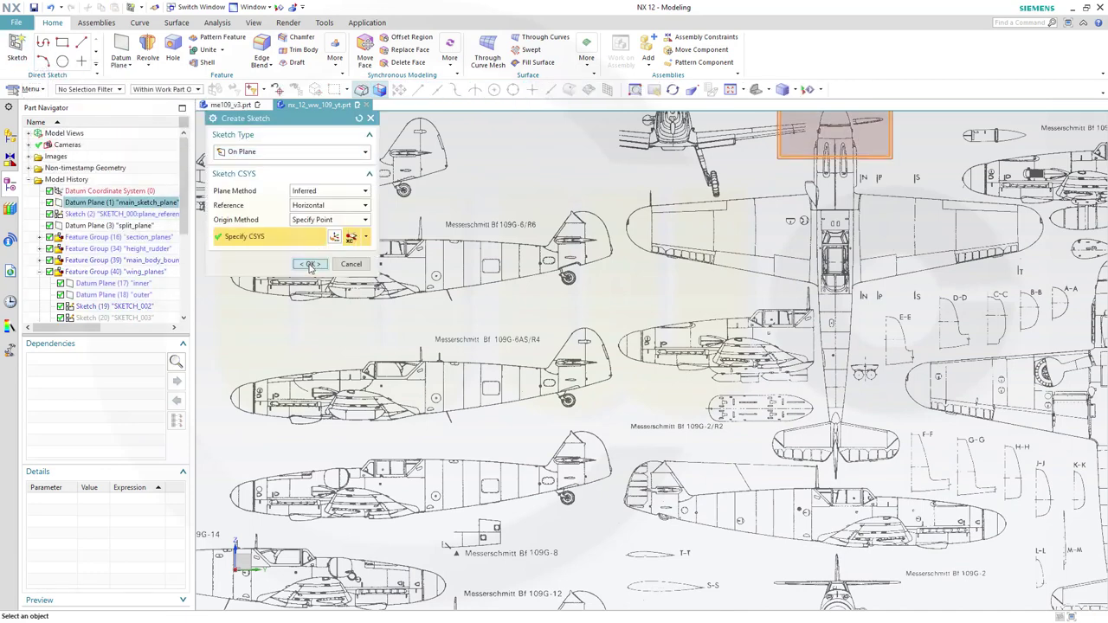
click(310, 265)
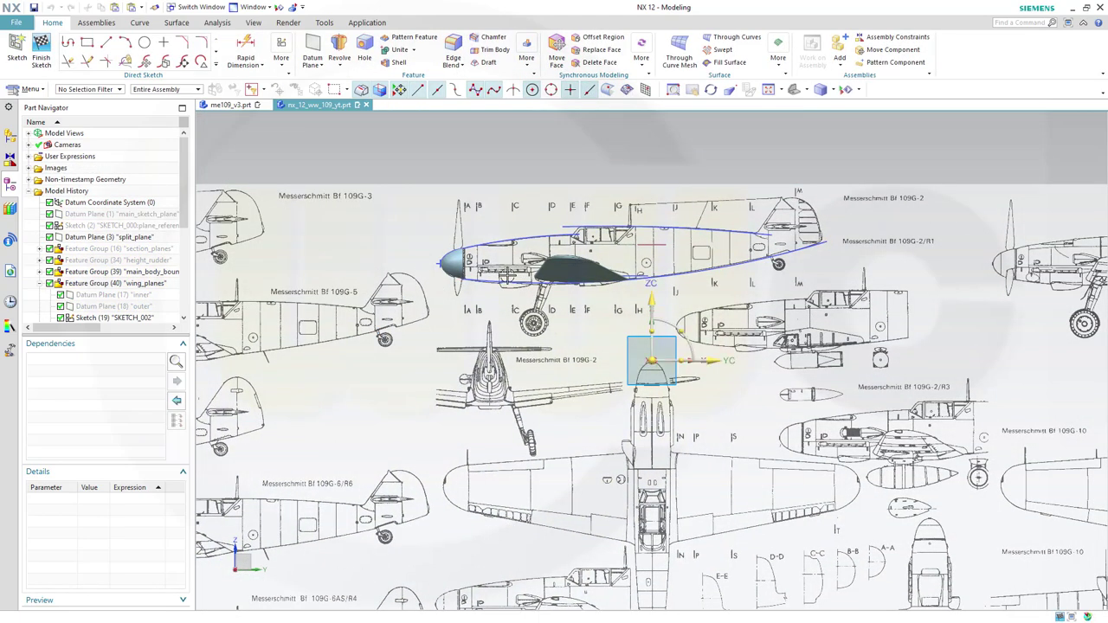
key(ctrl+v)
click(270, 212)
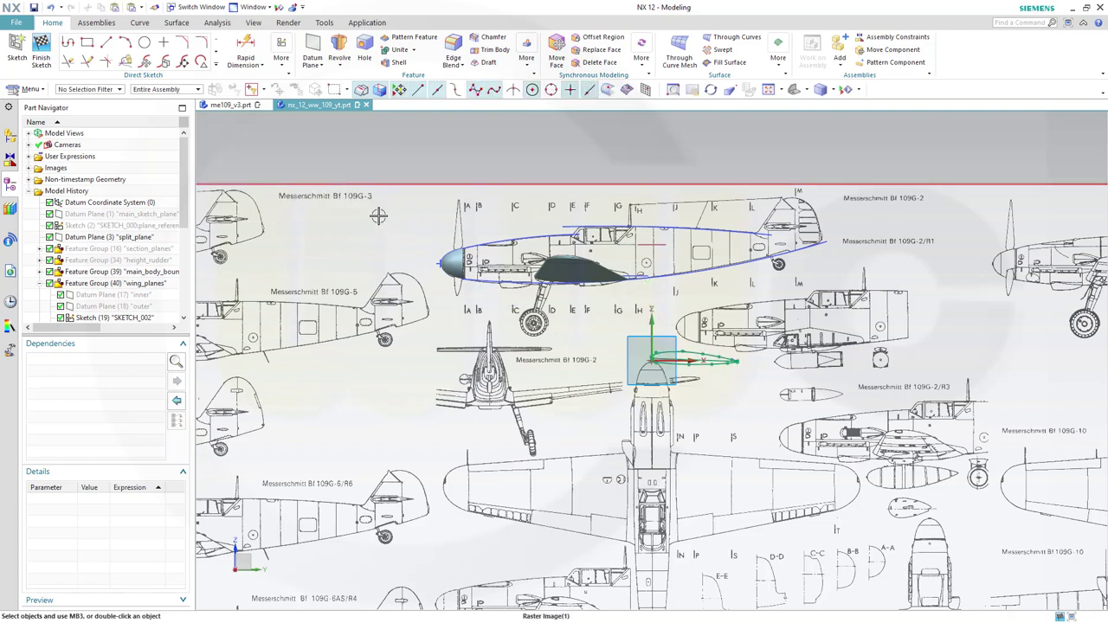
Scale the five pasted airfoil curves dynamically to a distance of 400 mm with Scale Curve
click(182, 61)
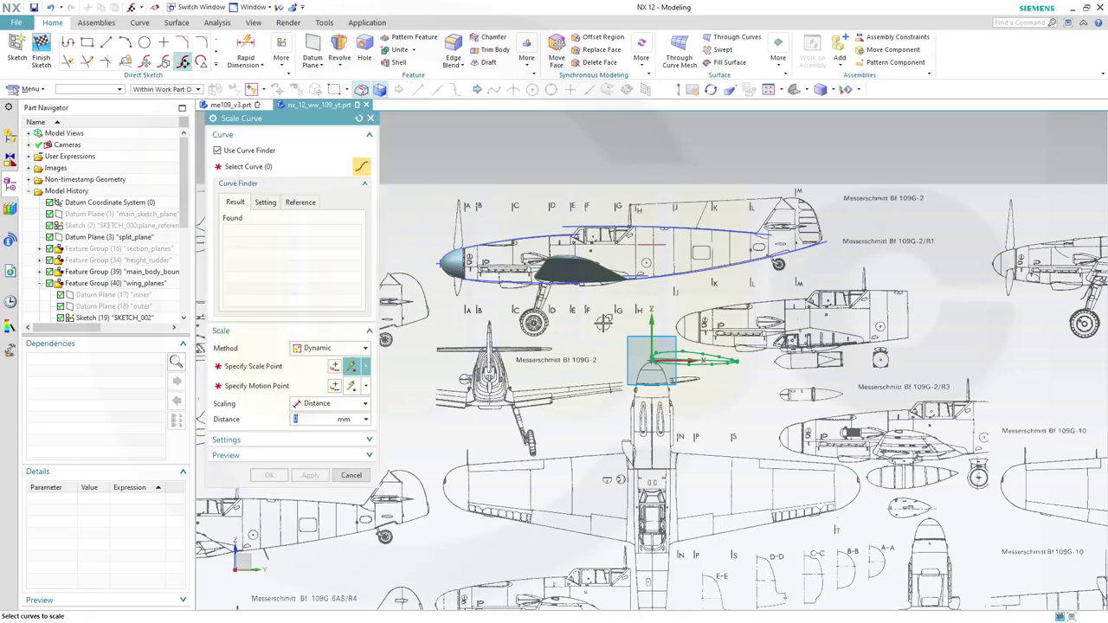
drag(616, 326, 766, 391)
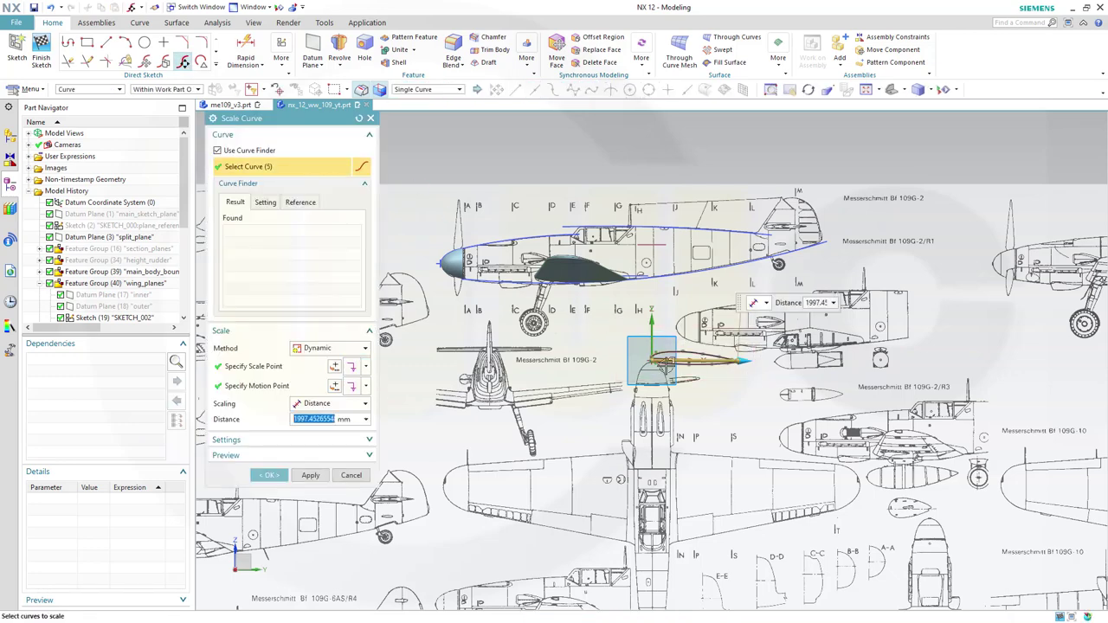
scroll(676, 396, up, 4)
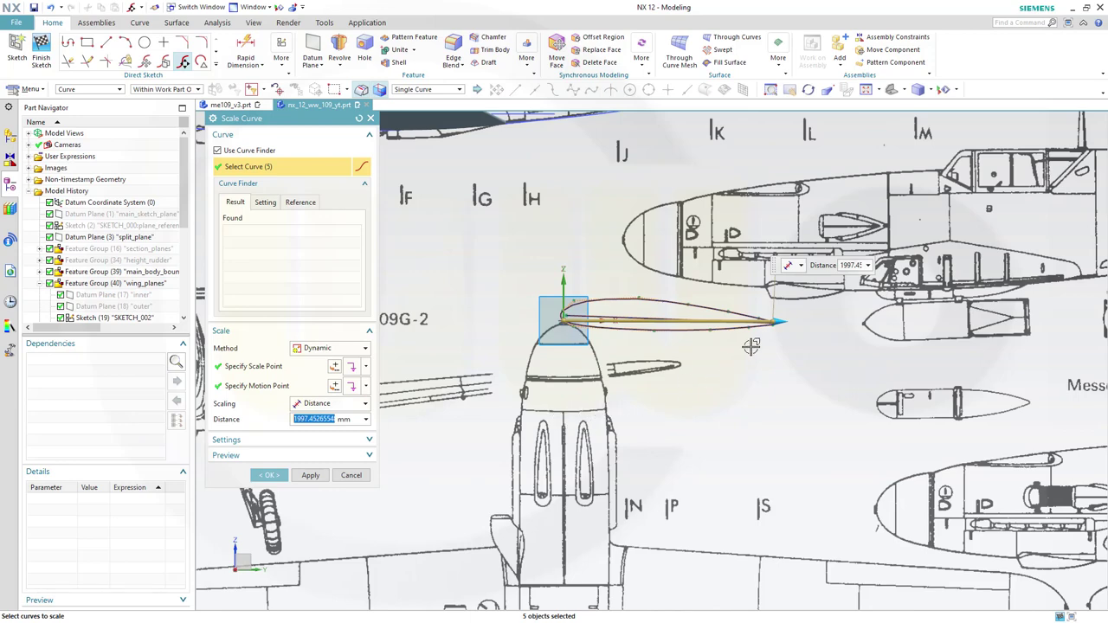
drag(778, 322, 608, 330)
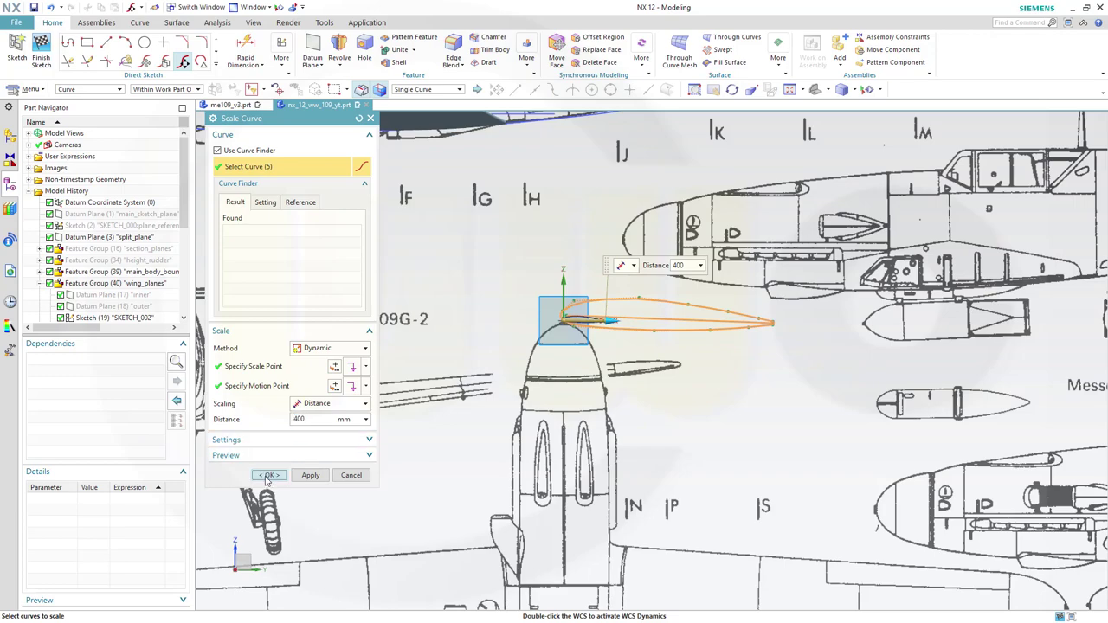
click(268, 477)
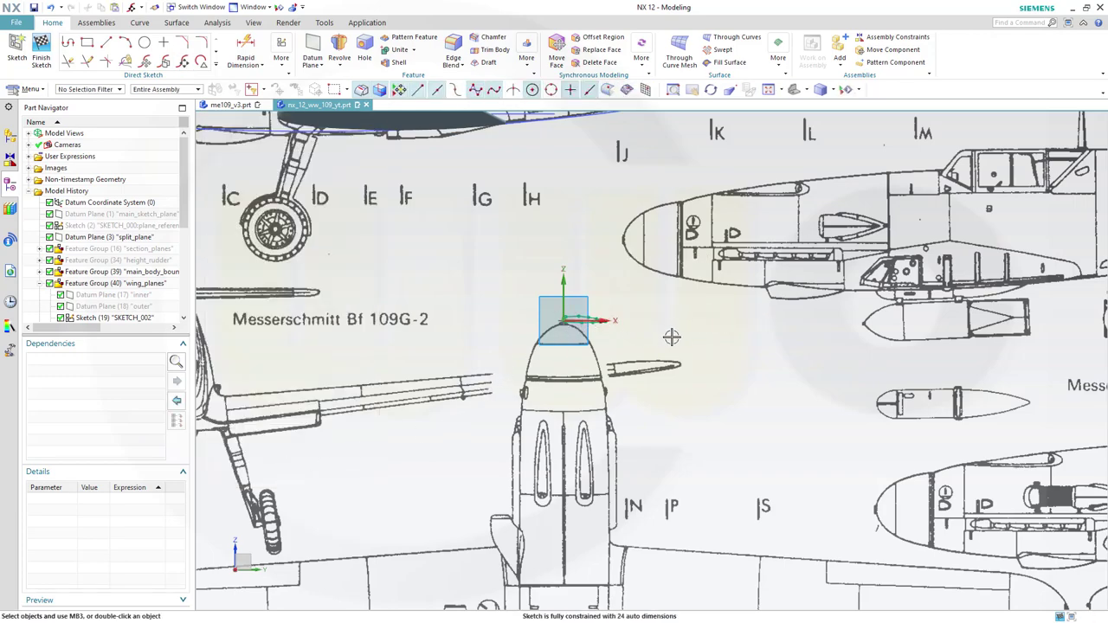
Sketch a line about 1489 mm long from the upper propeller blade's tip down to the spinner's axis in the side view
scroll(662, 340, up, 3)
scroll(650, 346, down, 2)
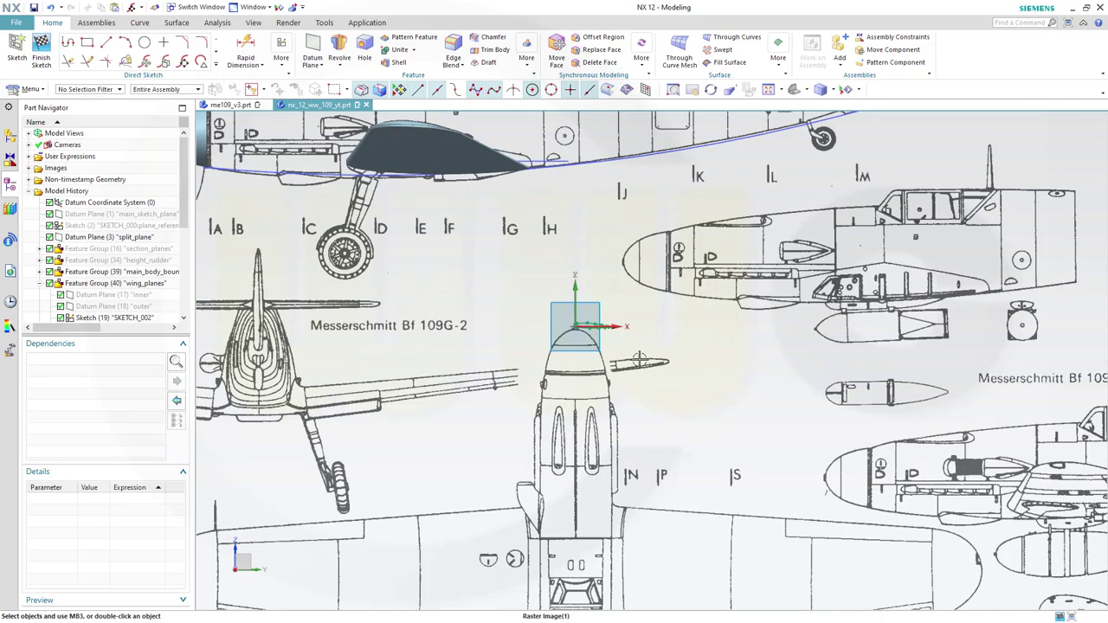
scroll(640, 355, down, 2)
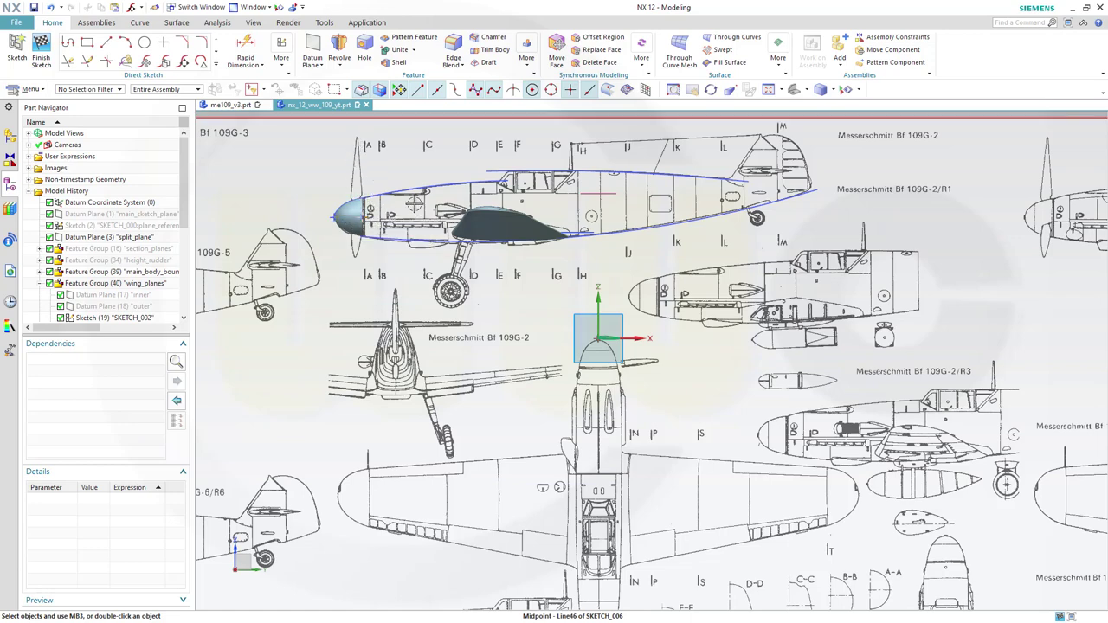
click(106, 42)
scroll(345, 143, up, 2)
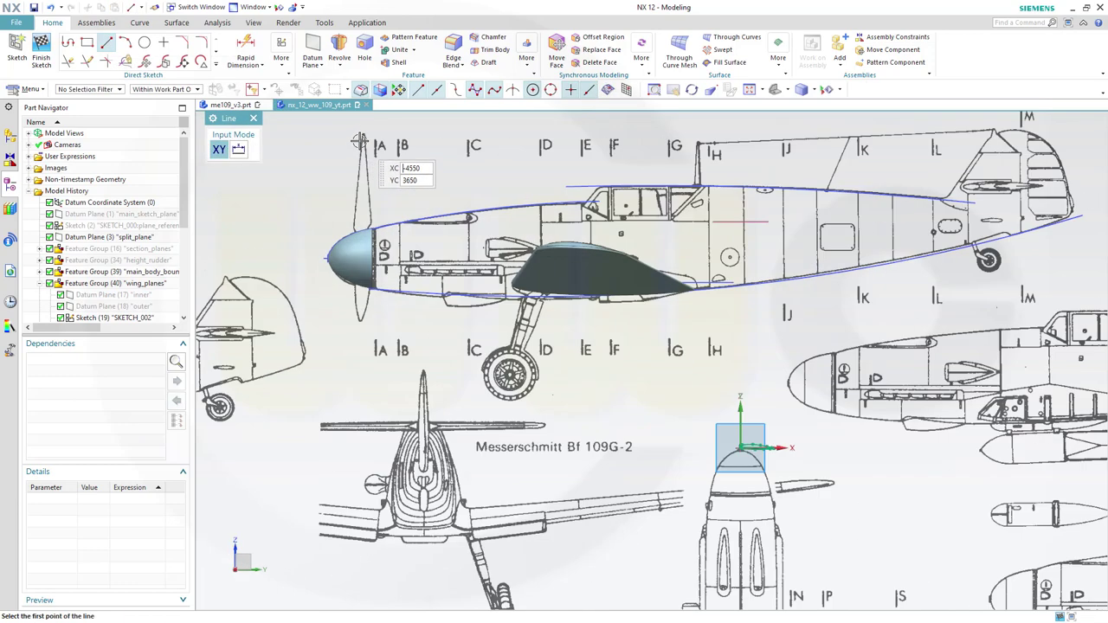
click(362, 144)
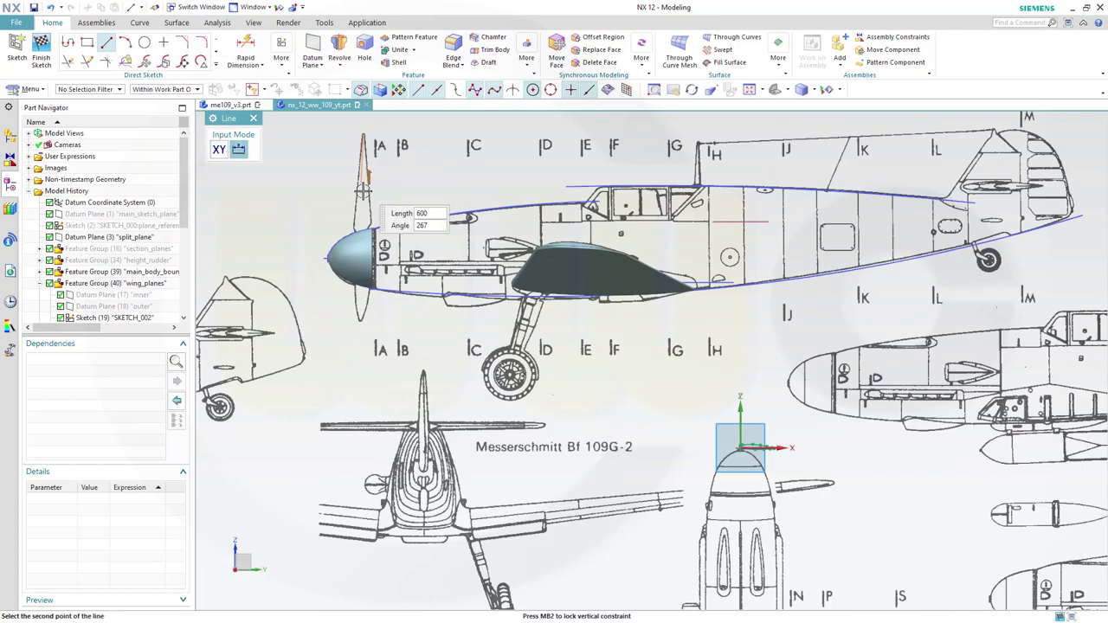
click(362, 257)
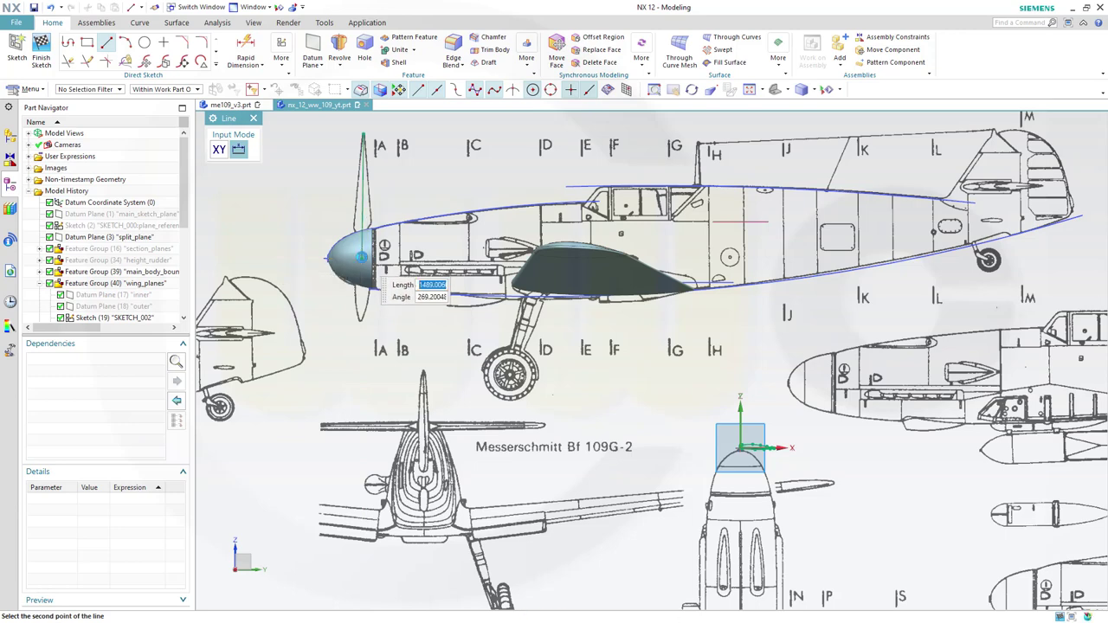
key(Escape)
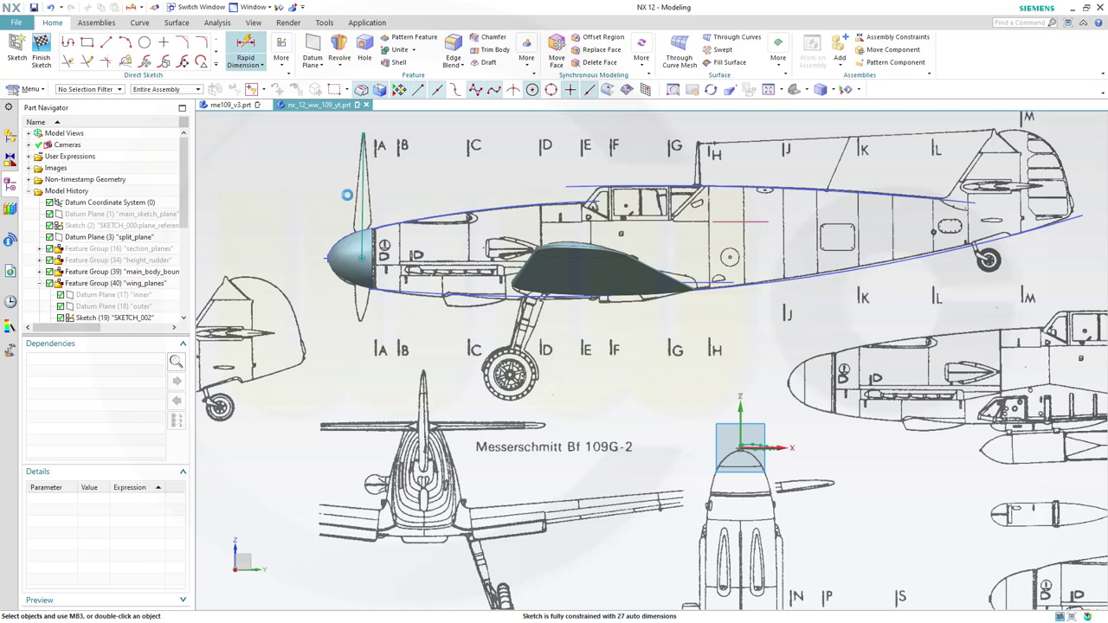
Add a vertical Rapid Dimension between the blade tip and the spinner axis, placed in front of the blade
click(246, 50)
drag(326, 124, 226, 135)
click(358, 182)
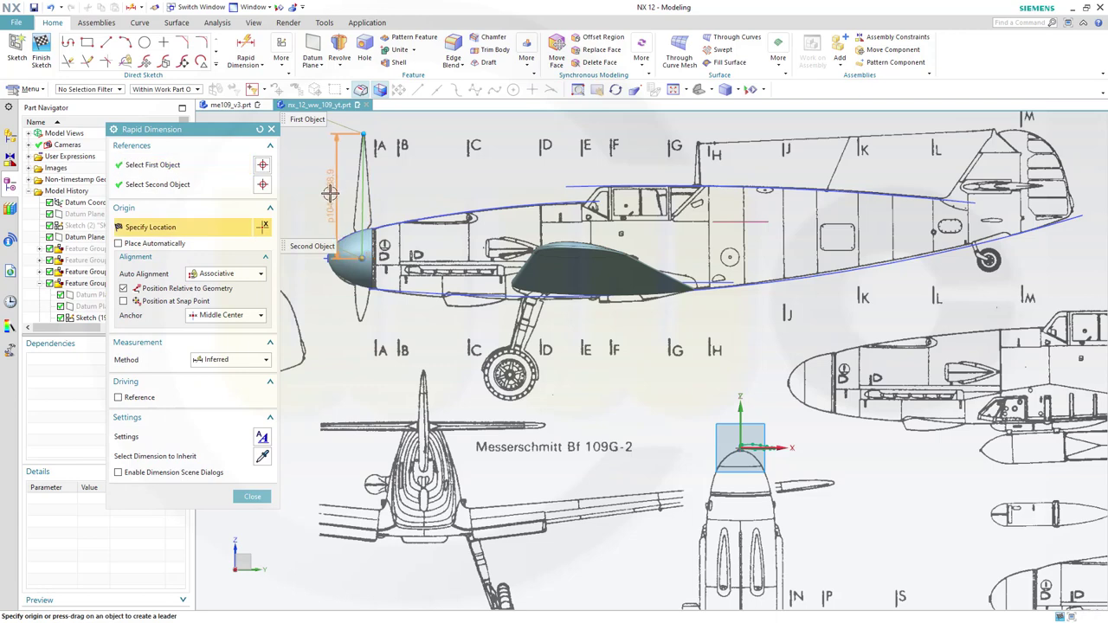
click(349, 218)
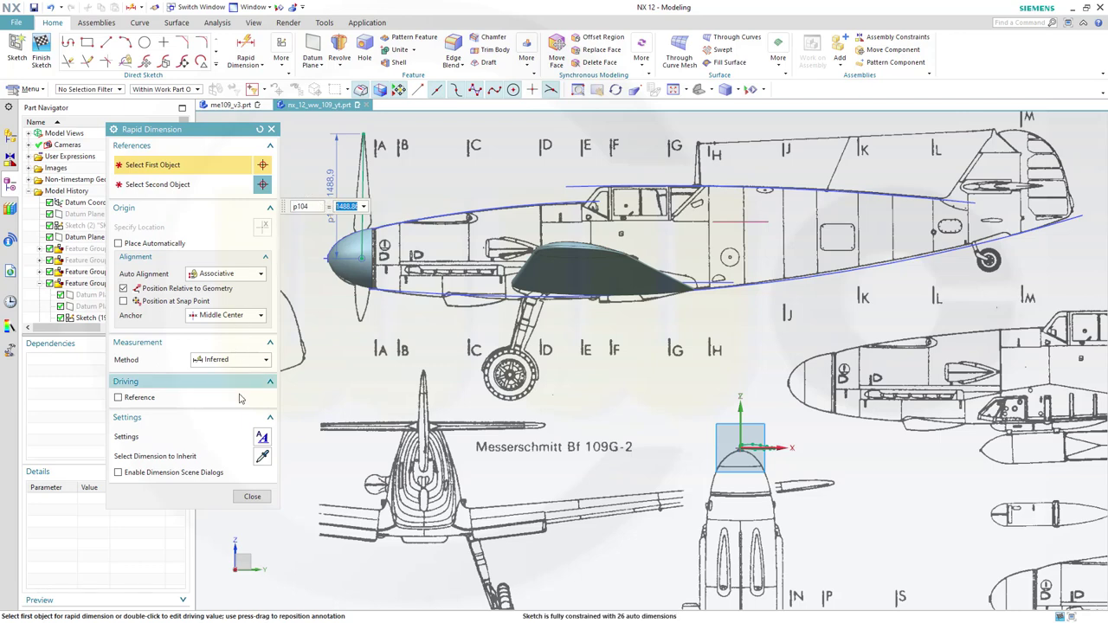
click(251, 497)
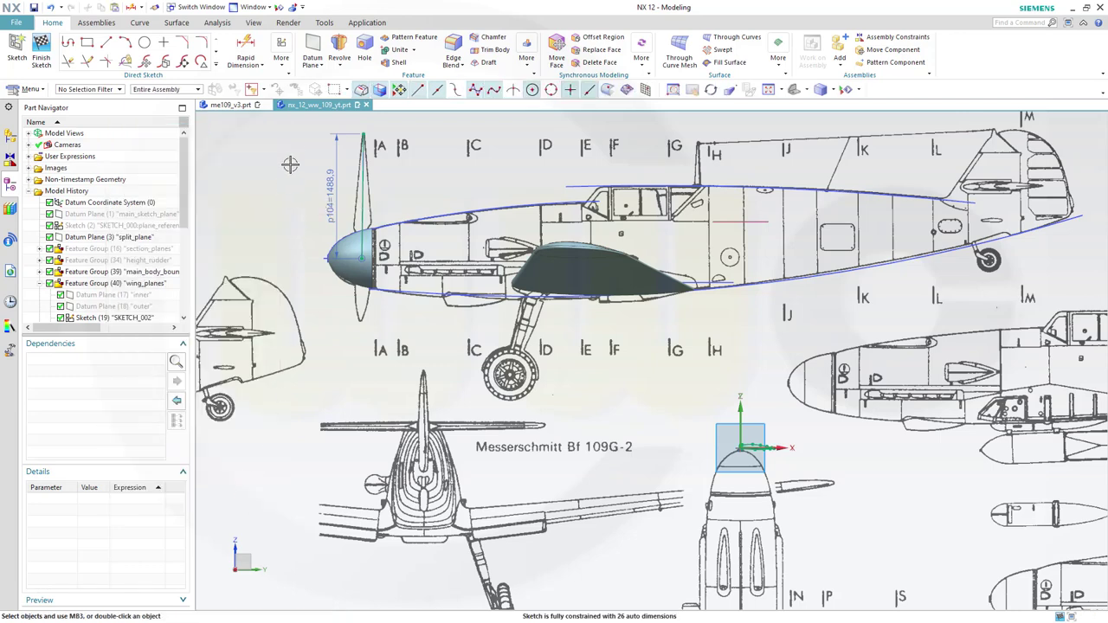
Delete the blade-length line and its vertical dimension from the airfoil sketch, keeping the airfoil and spinner sketch curves
click(400, 270)
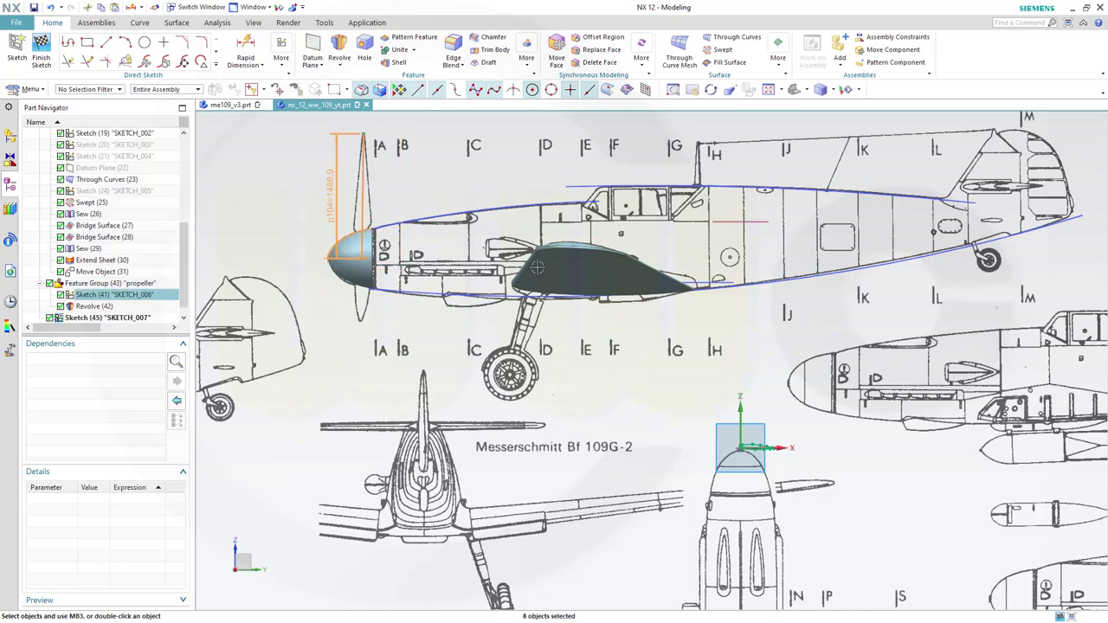
key(Delete)
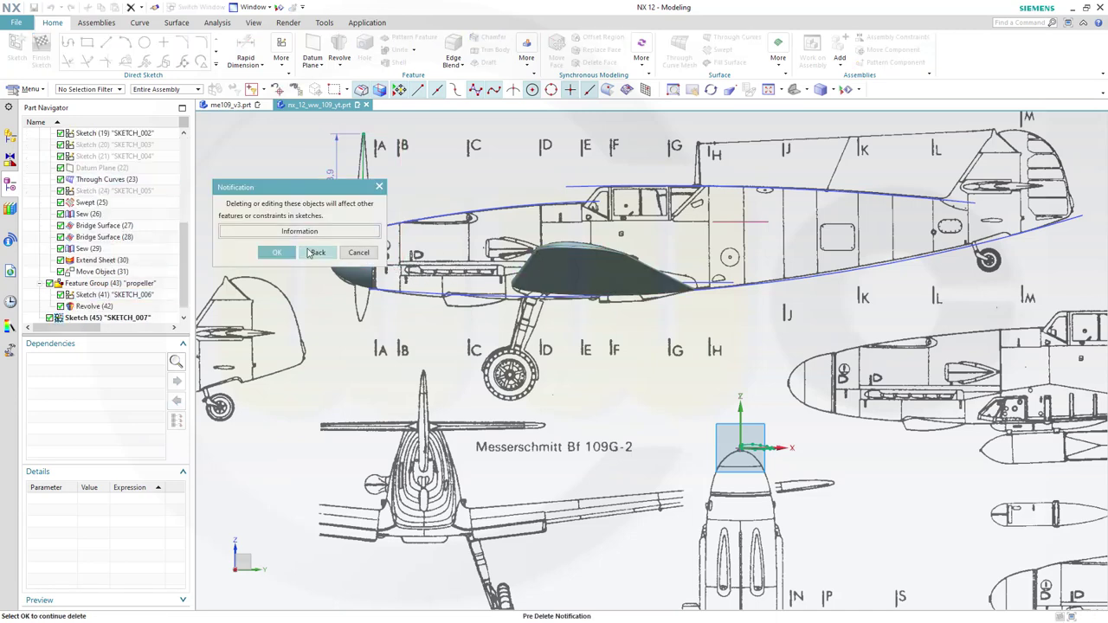
click(359, 252)
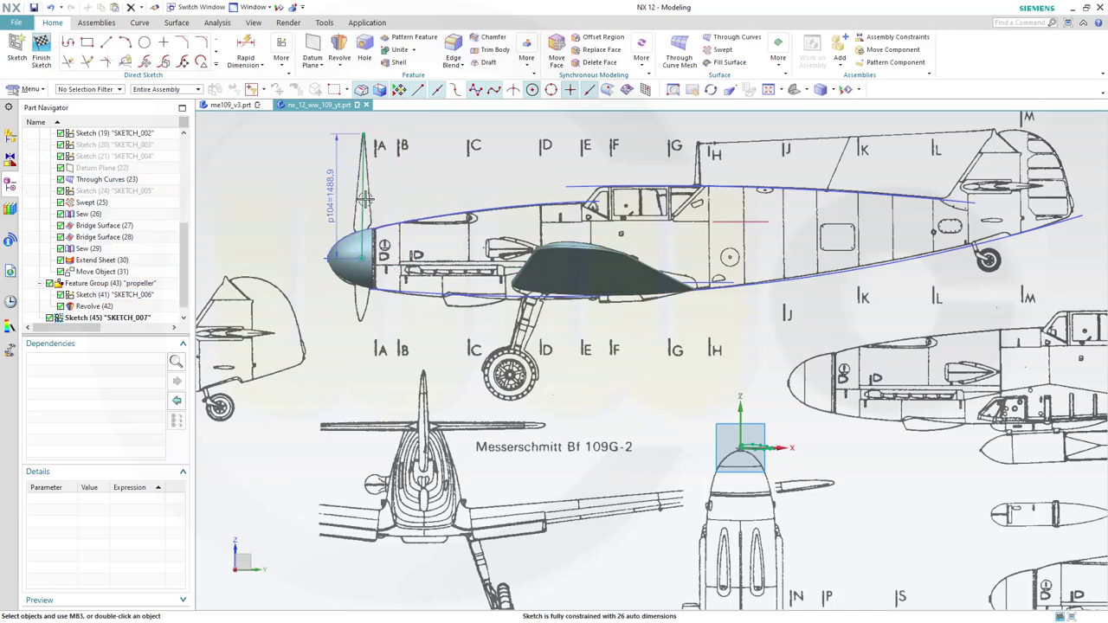
click(363, 215)
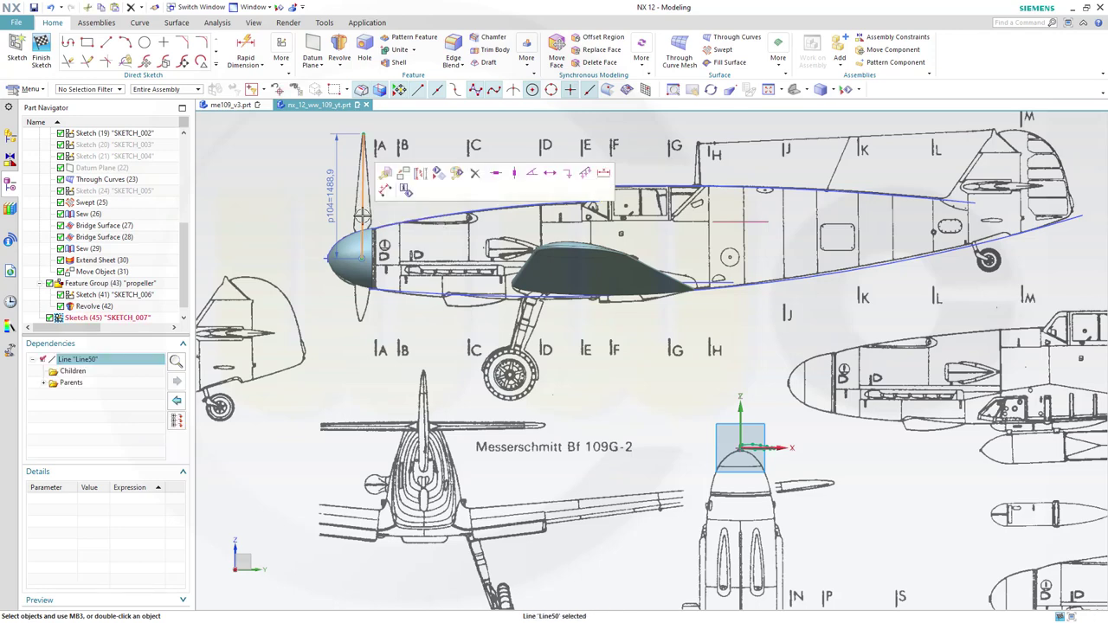
key(Escape)
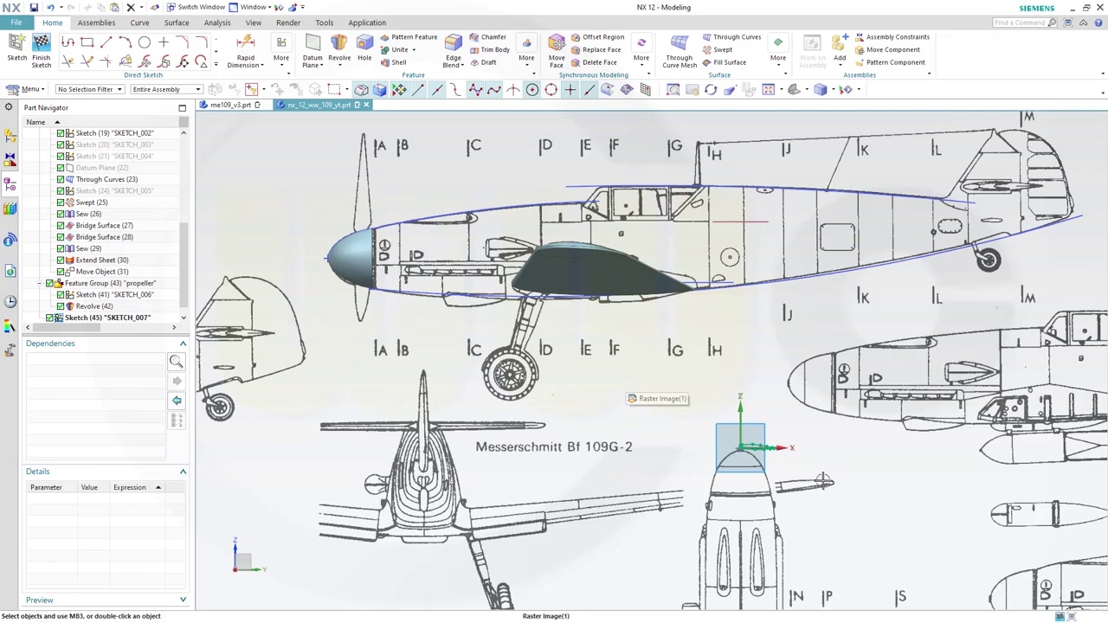
Finish the airfoil sketch and create a Bounded Plane from the four connected curves of its outer profile
scroll(802, 471, up, 2)
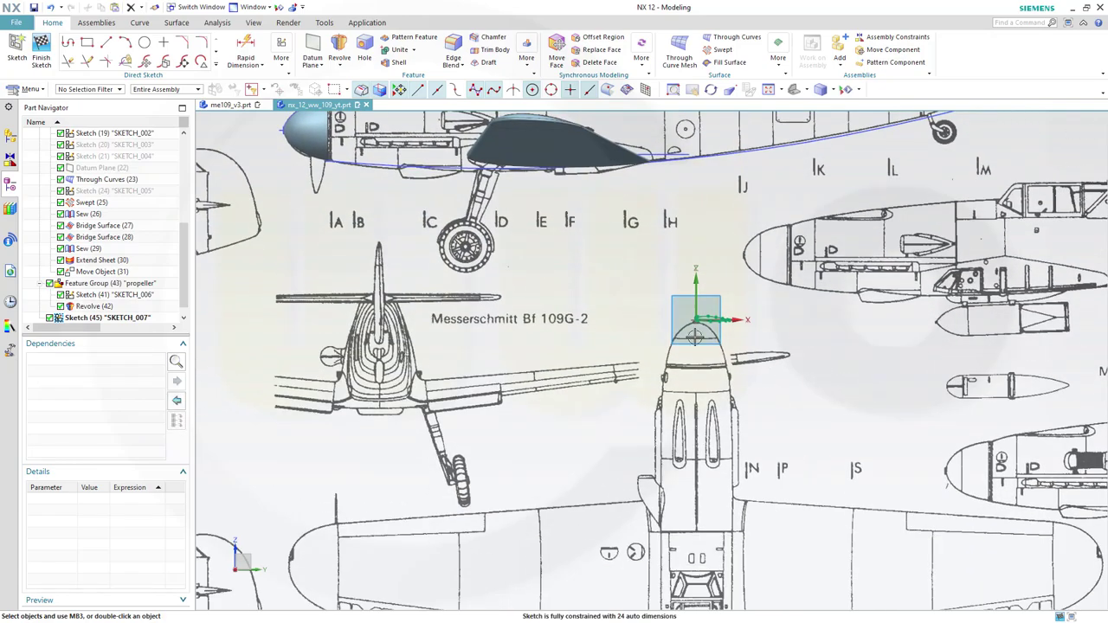
click(41, 50)
scroll(559, 459, up, 2)
scroll(685, 350, up, 5)
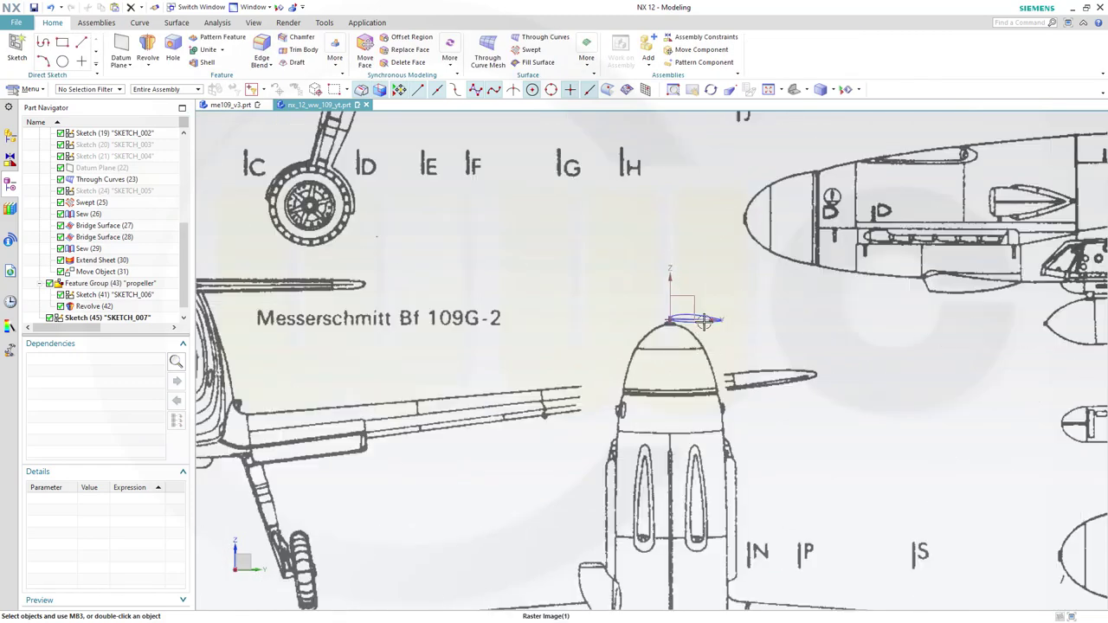
scroll(708, 377, up, 3)
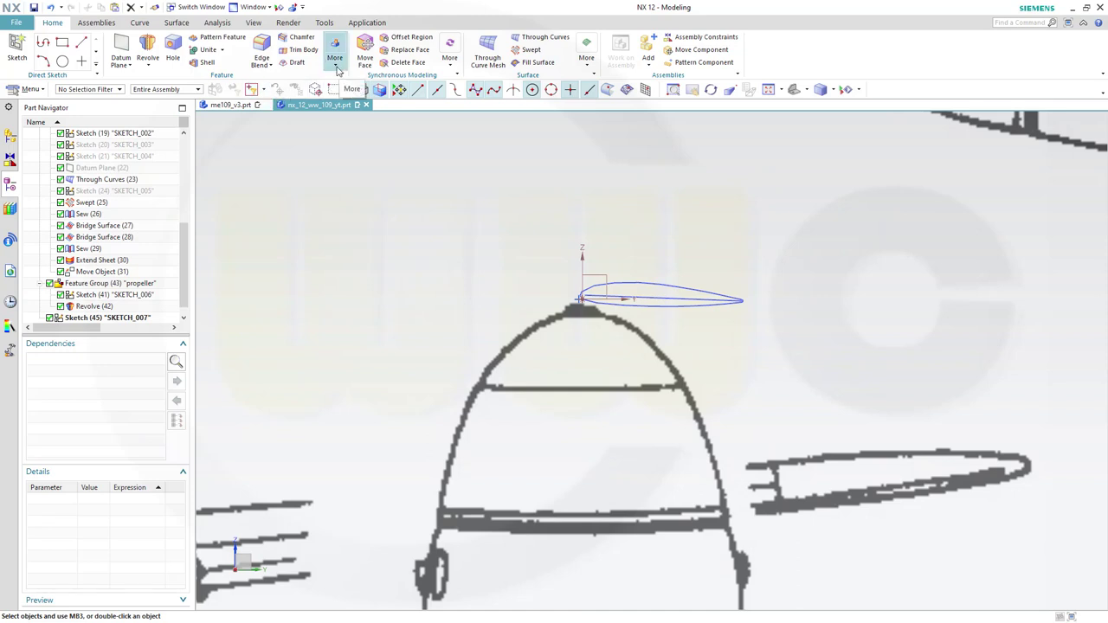
click(176, 23)
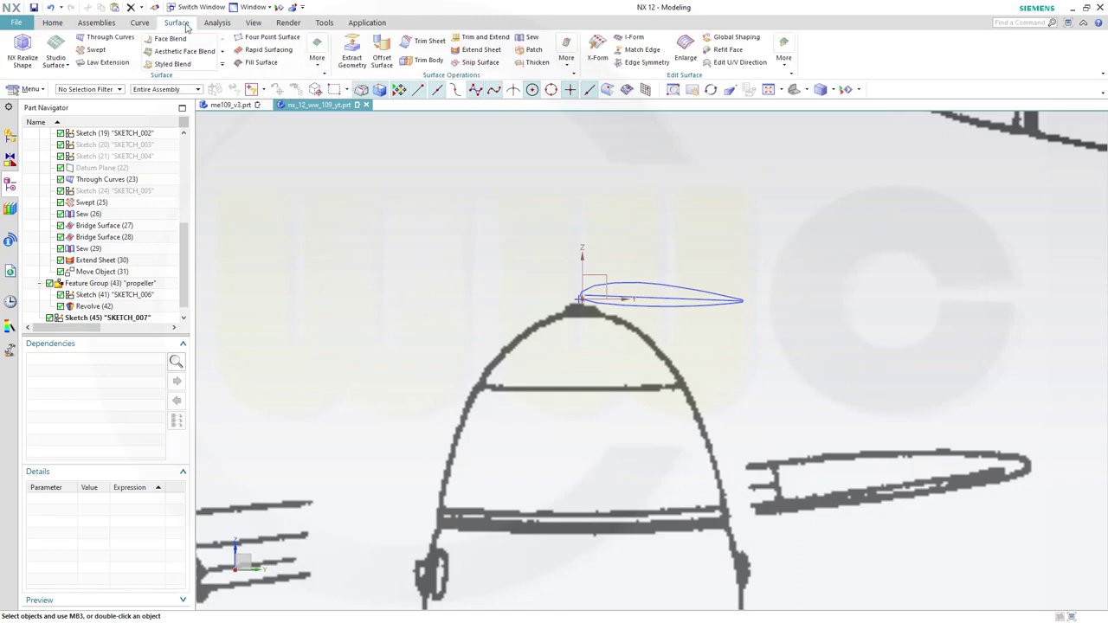
click(318, 63)
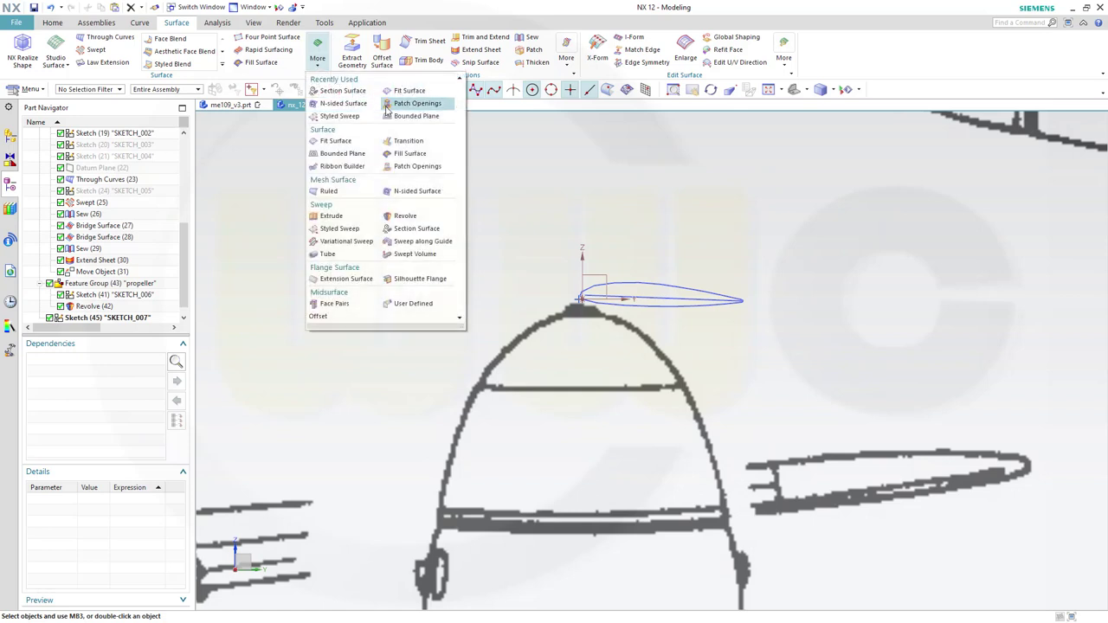
click(414, 115)
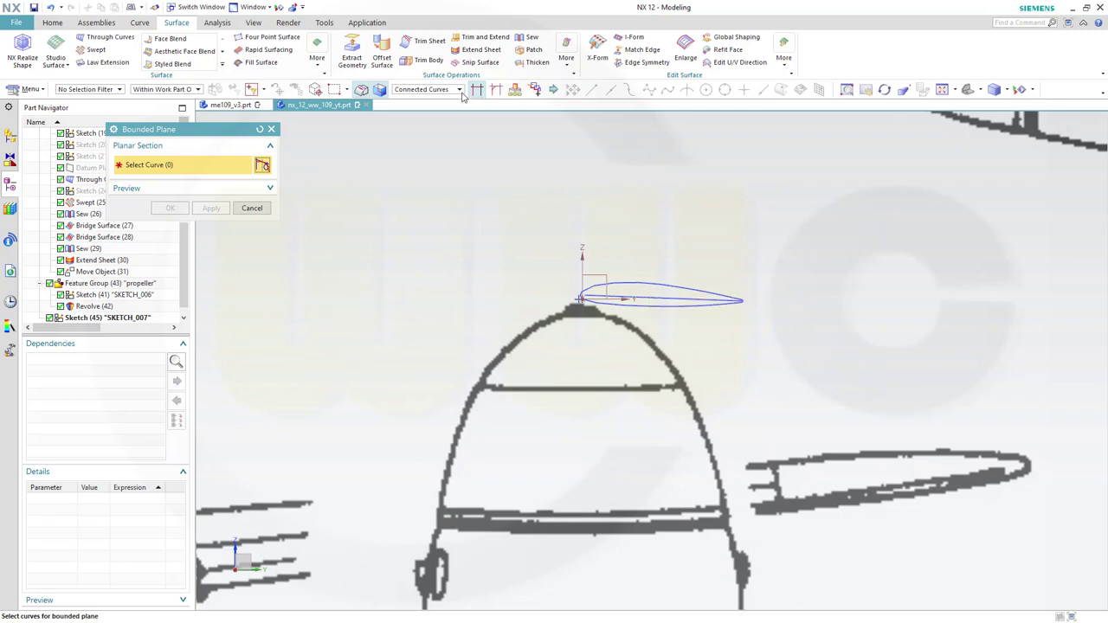
click(663, 279)
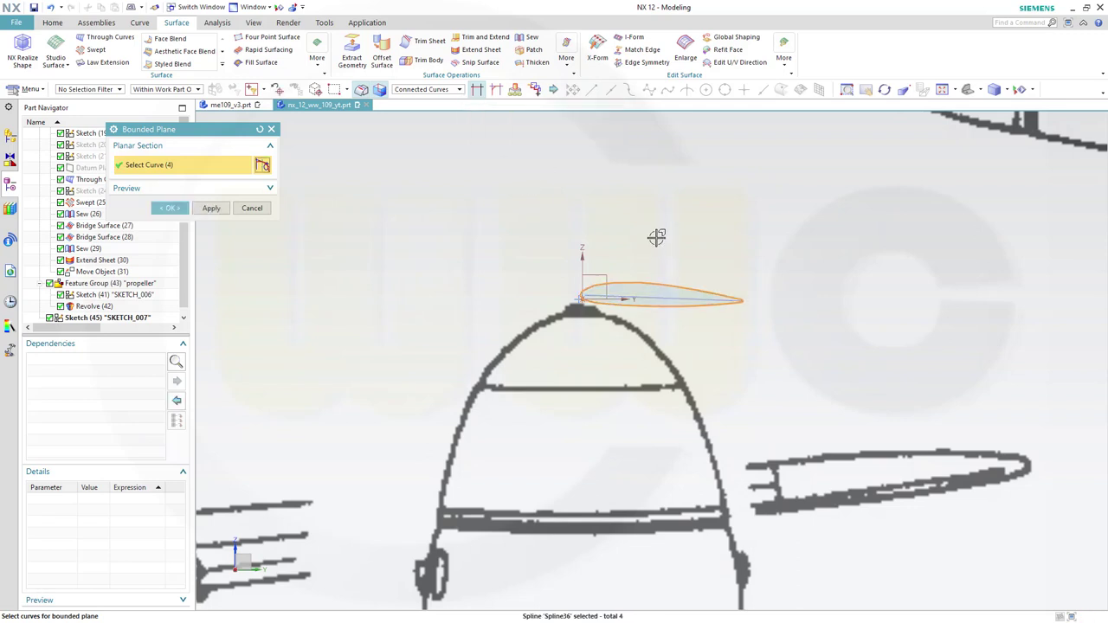
click(171, 208)
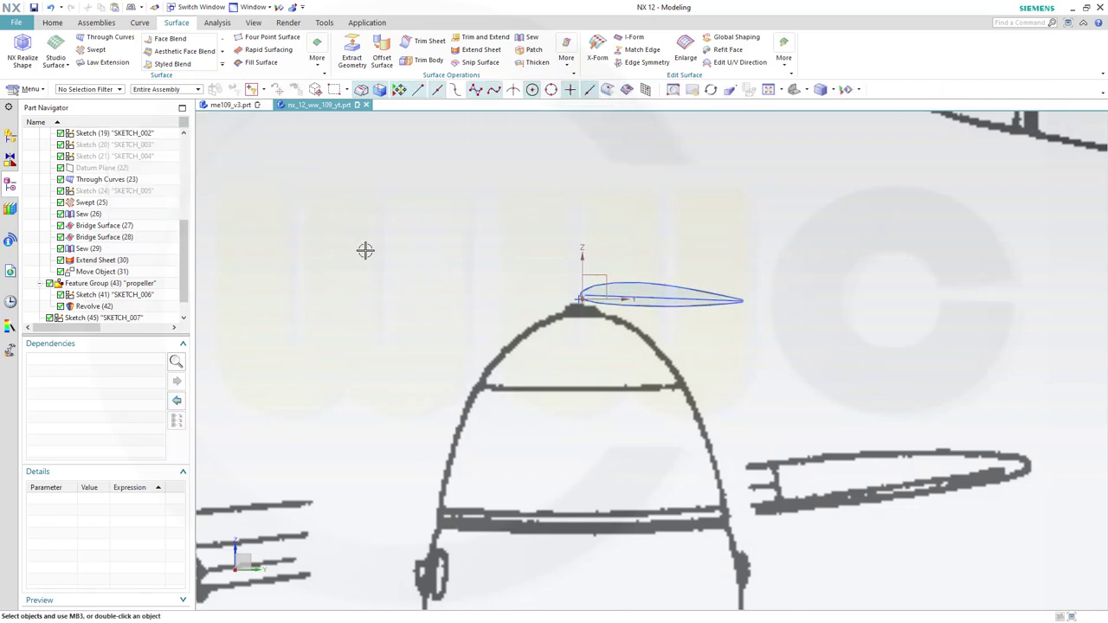
scroll(732, 343, down, 2)
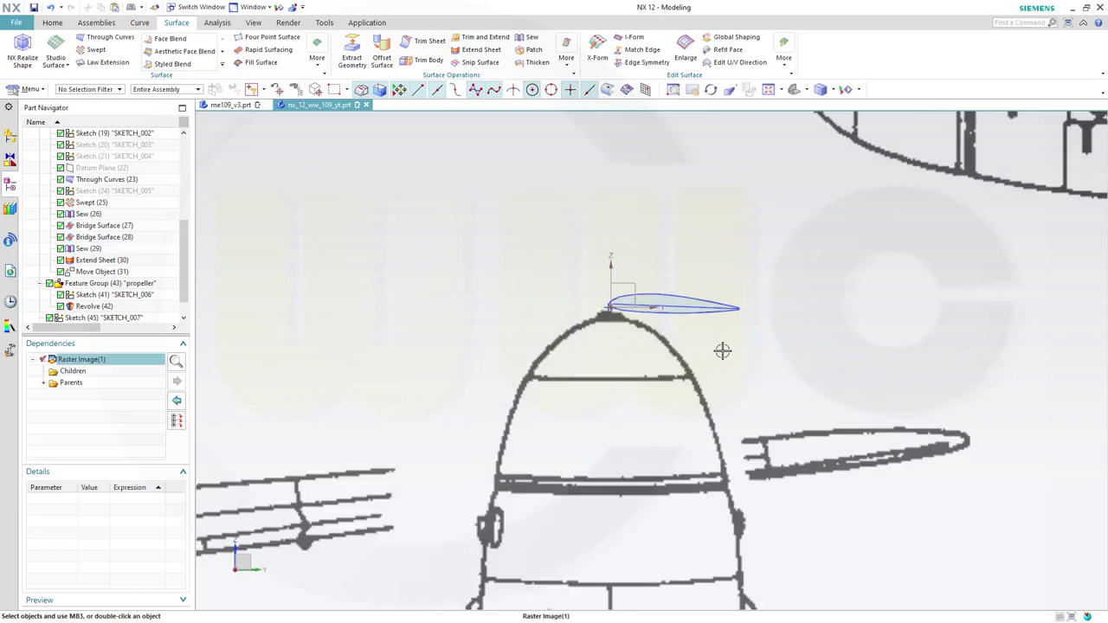
shift+middle_drag(725, 348, 613, 326)
scroll(423, 251, up, 1)
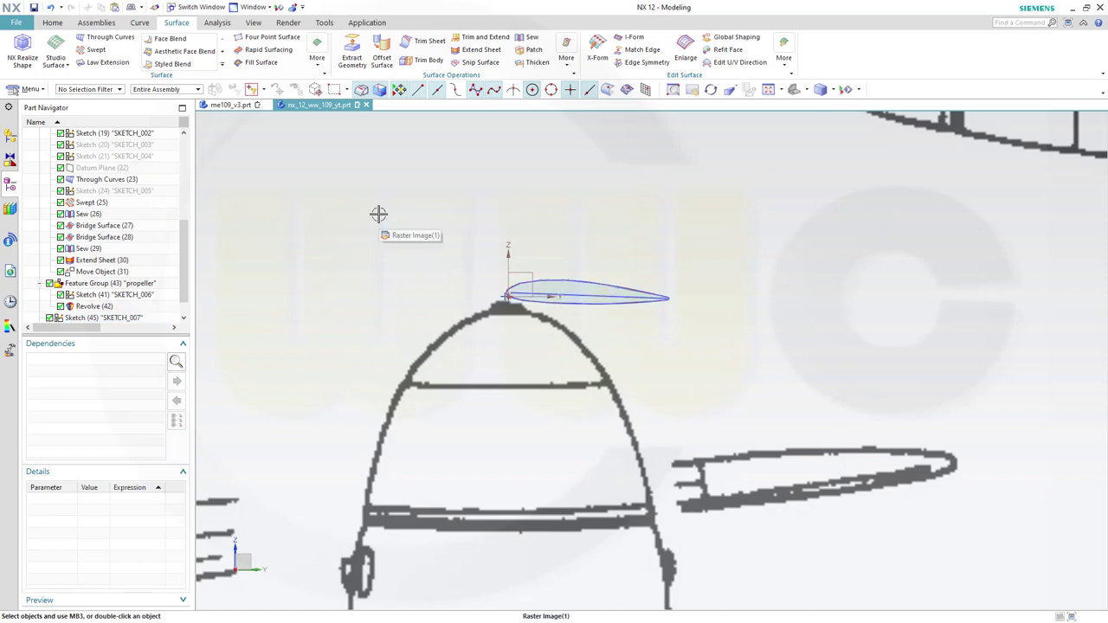
scroll(606, 338, up, 1)
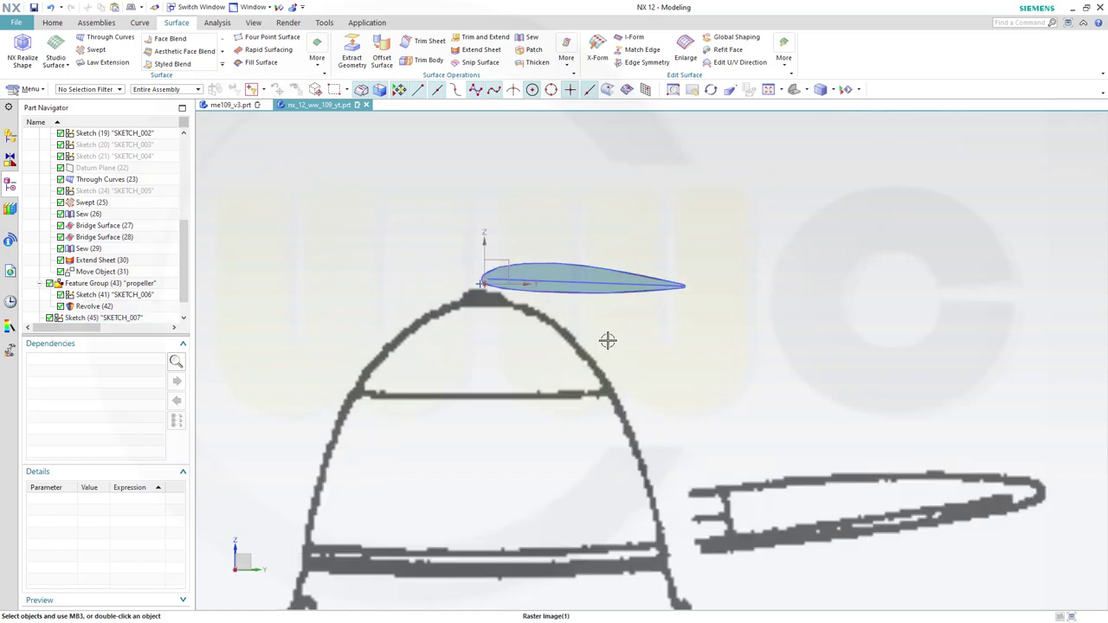
scroll(597, 334, up, 1)
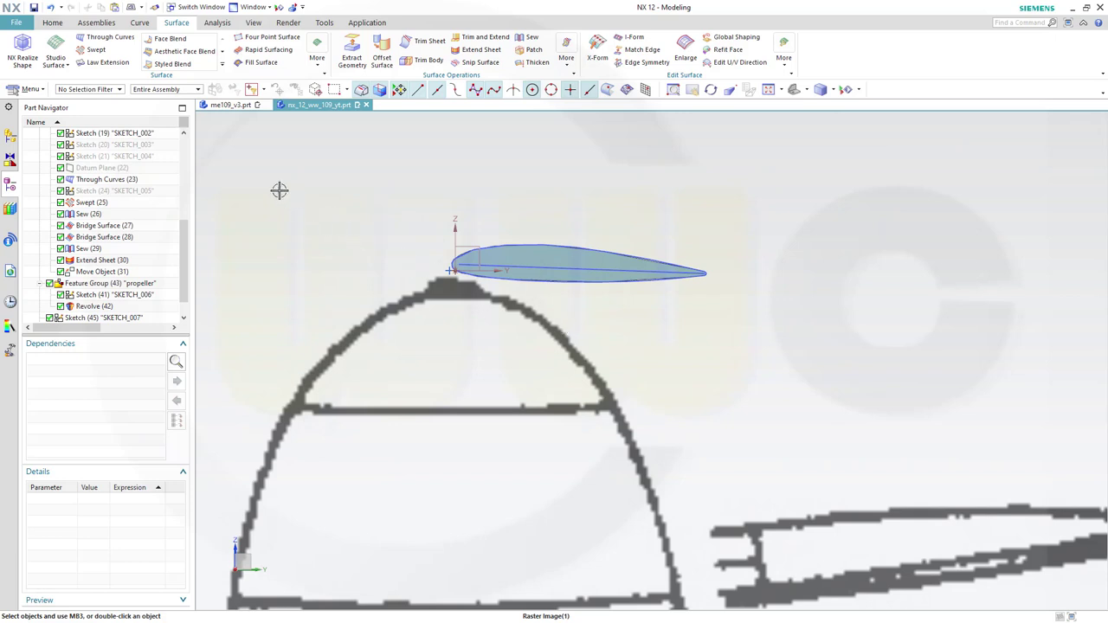
click(53, 25)
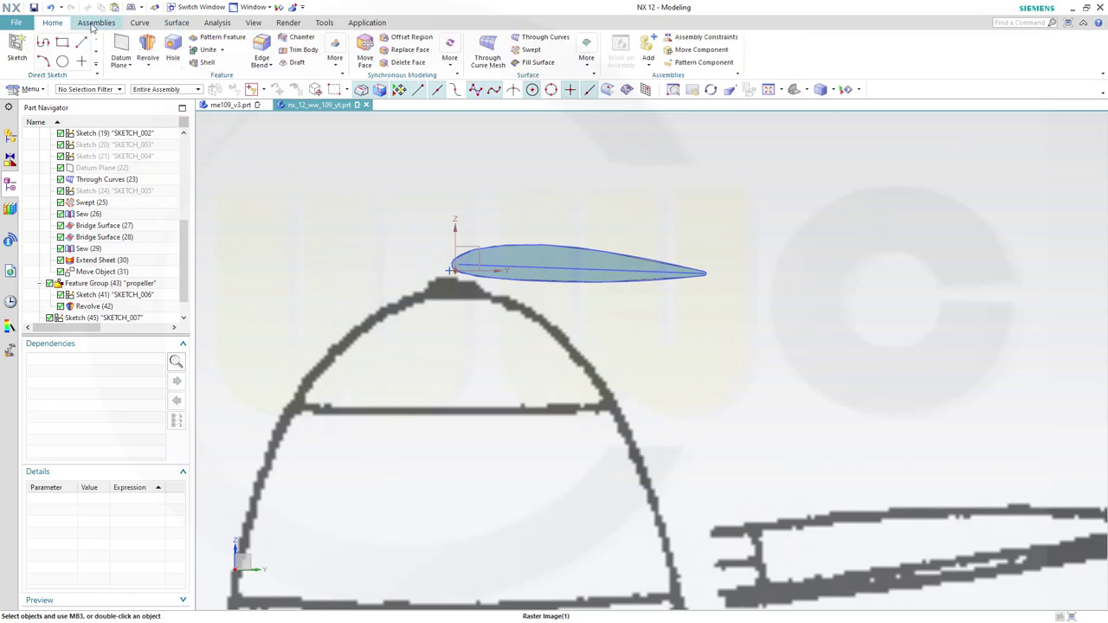
click(139, 24)
click(142, 45)
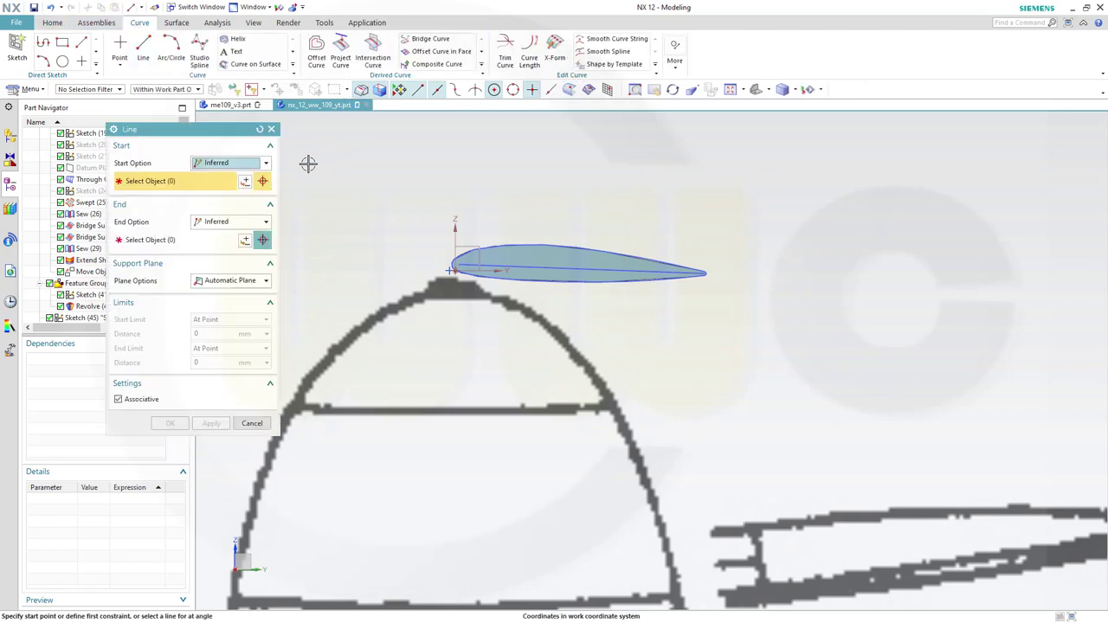
click(266, 165)
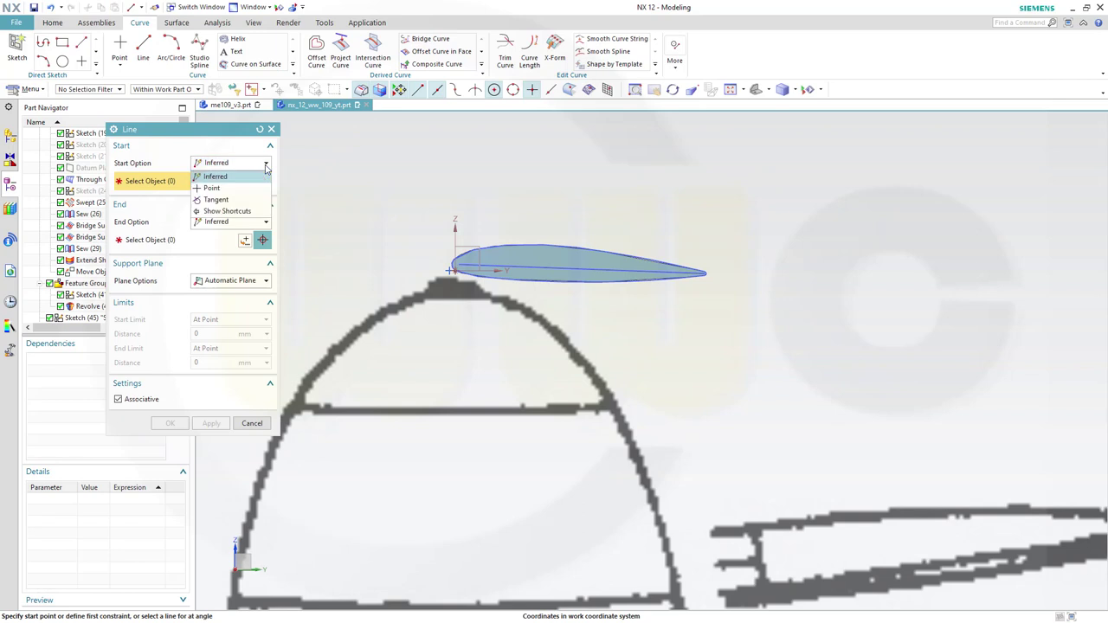
click(218, 188)
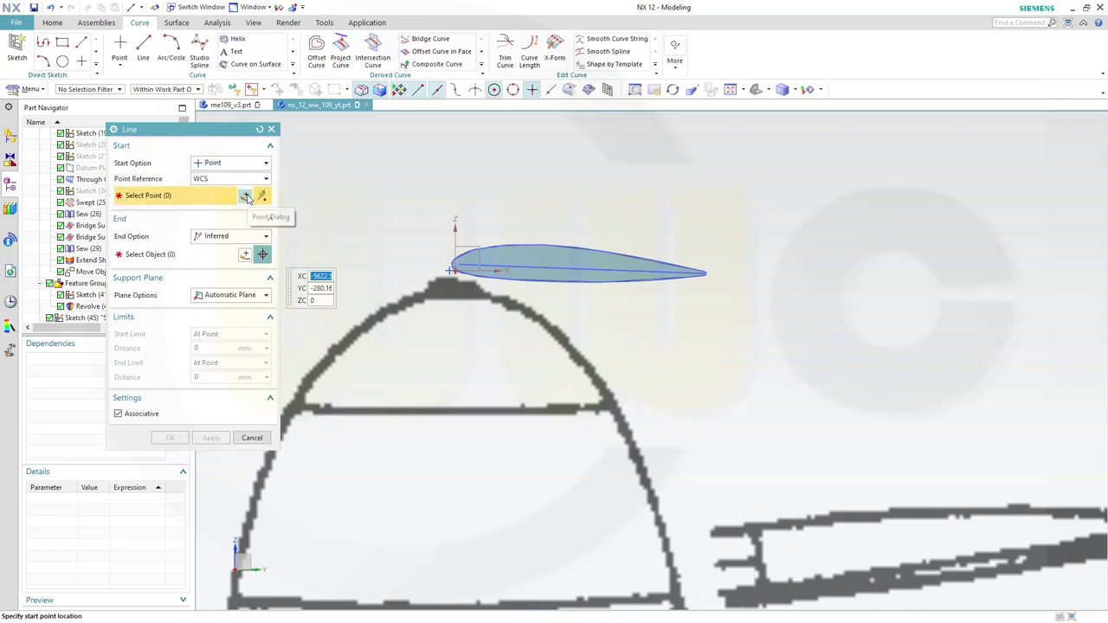
key(Escape)
key(p)
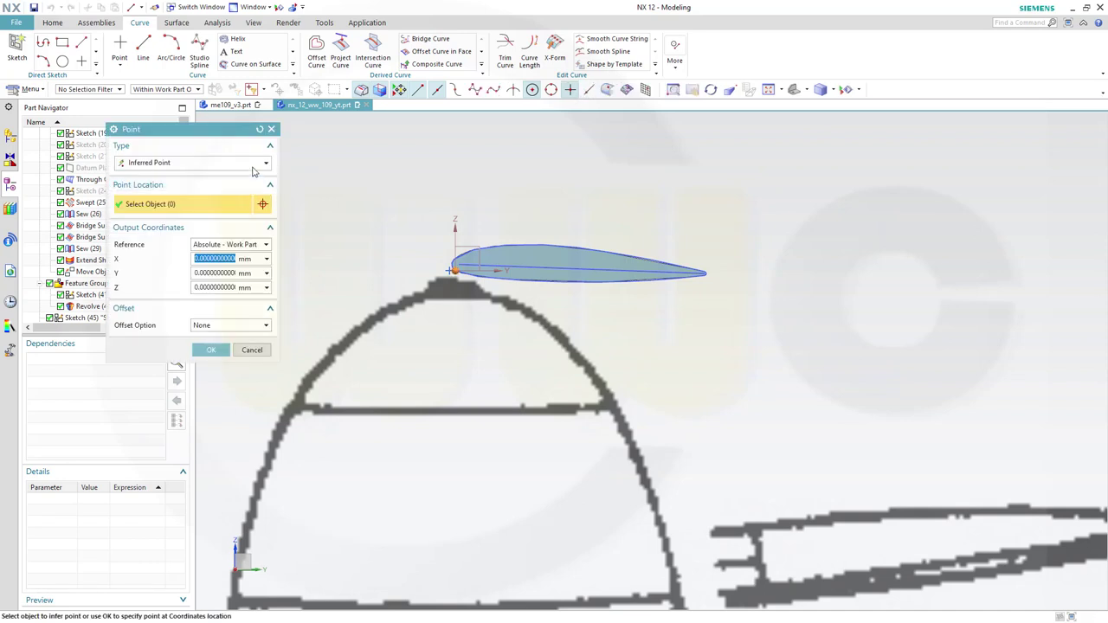
click(267, 163)
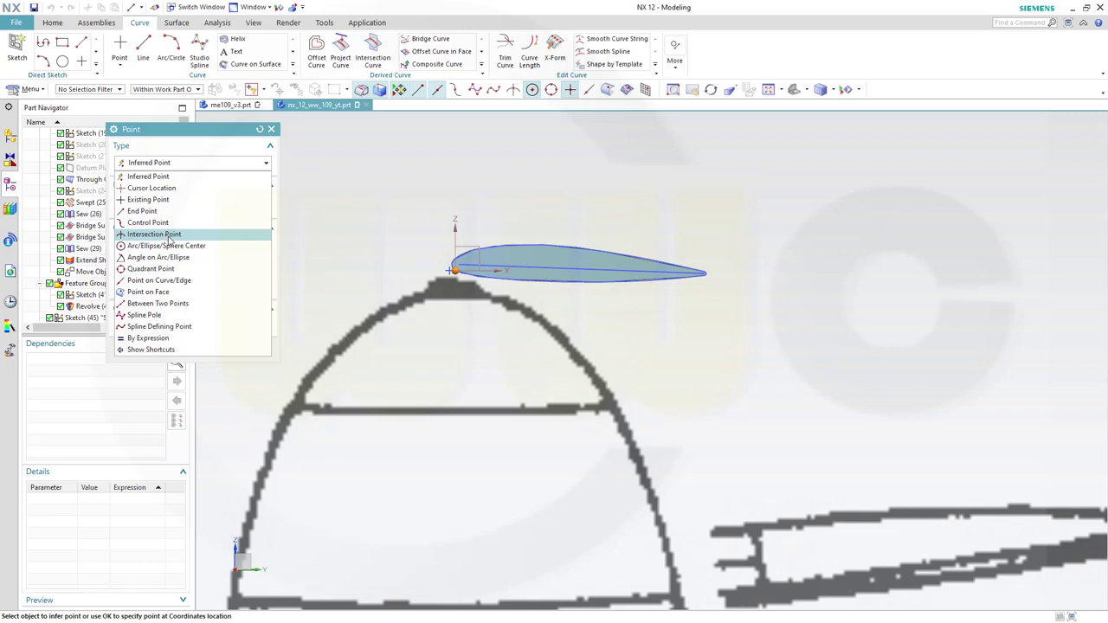
click(148, 199)
scroll(540, 308, up, 1)
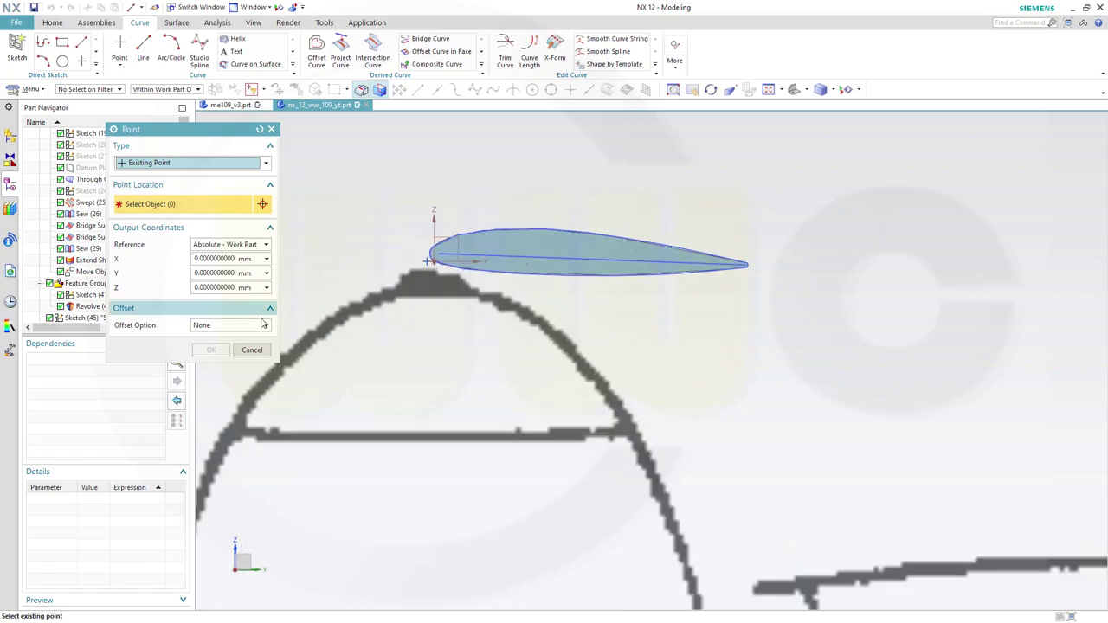
click(252, 350)
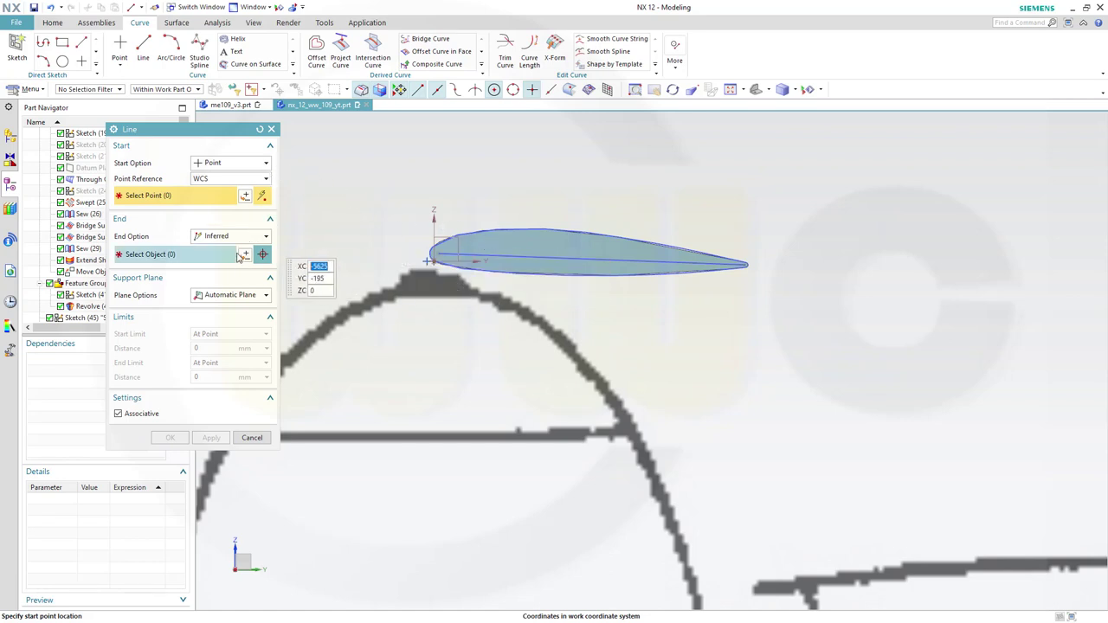
click(252, 437)
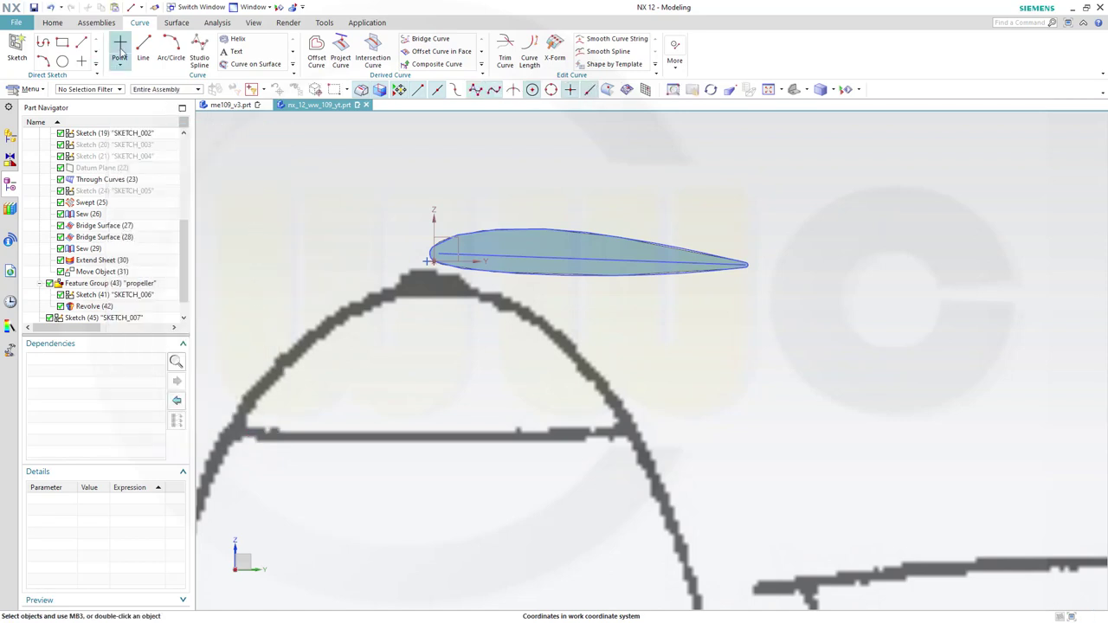
Create an associative point on the airfoil's chord line at 40% of the curve length from its start
click(119, 52)
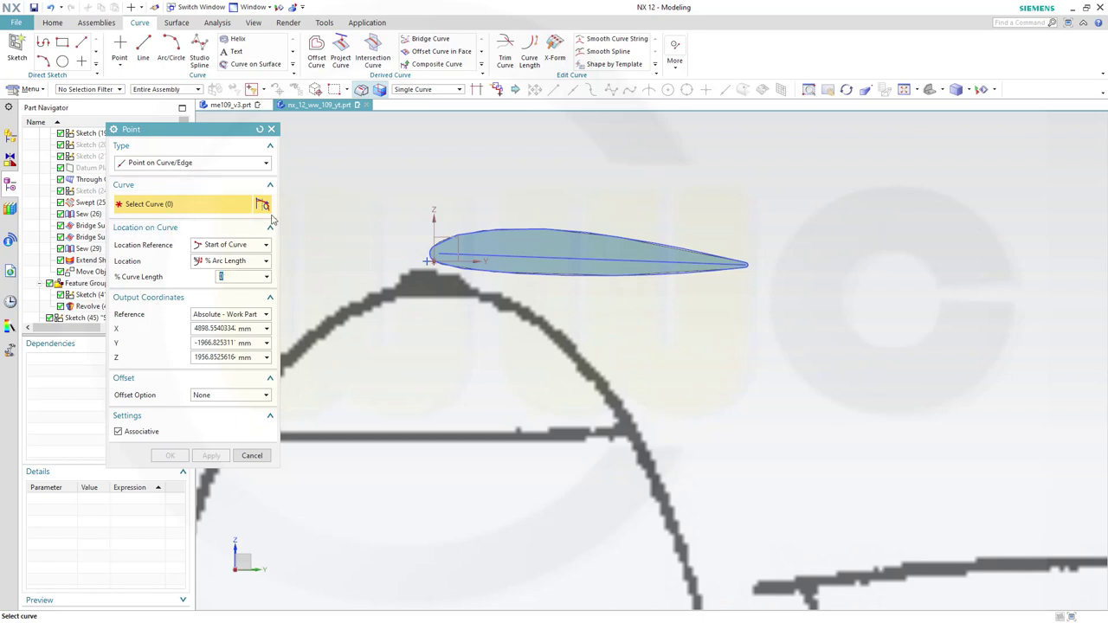
click(537, 257)
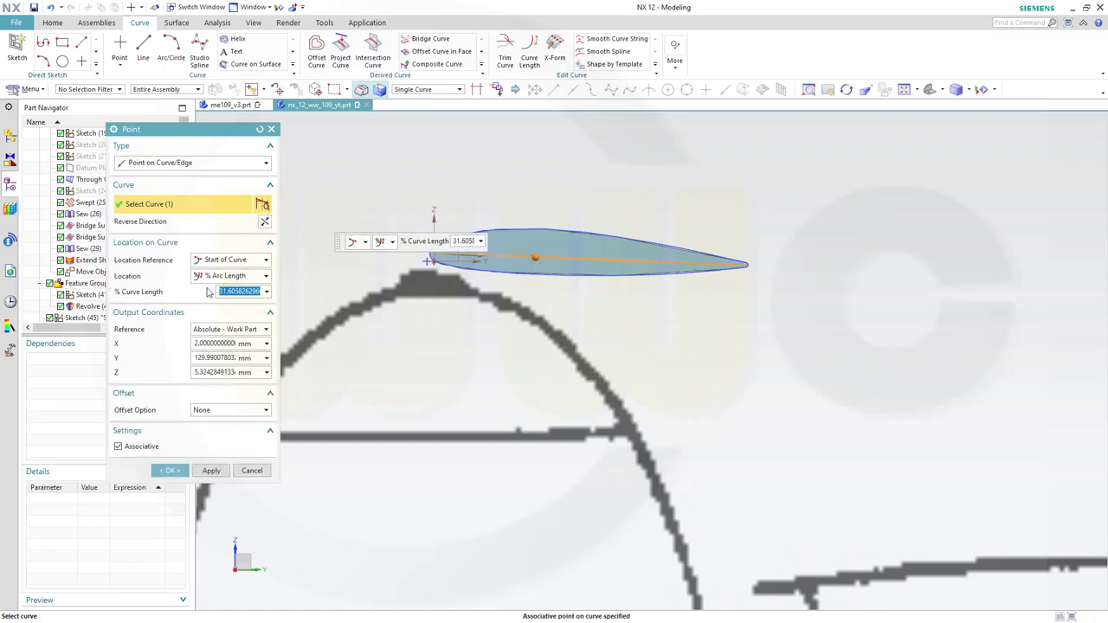
text(50)
key(Return)
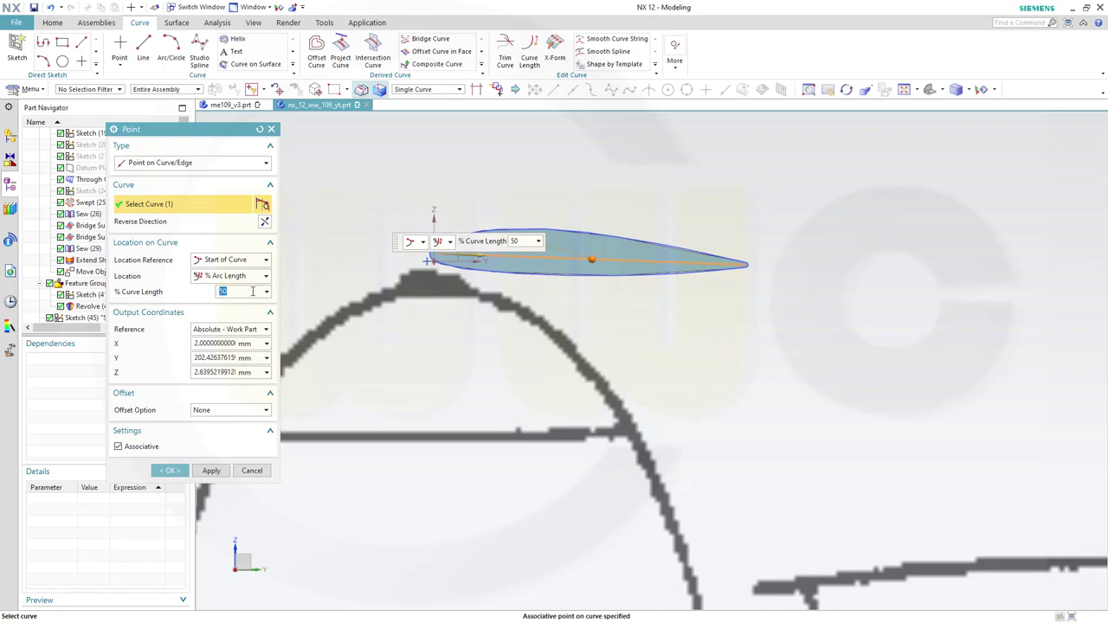
key(Return)
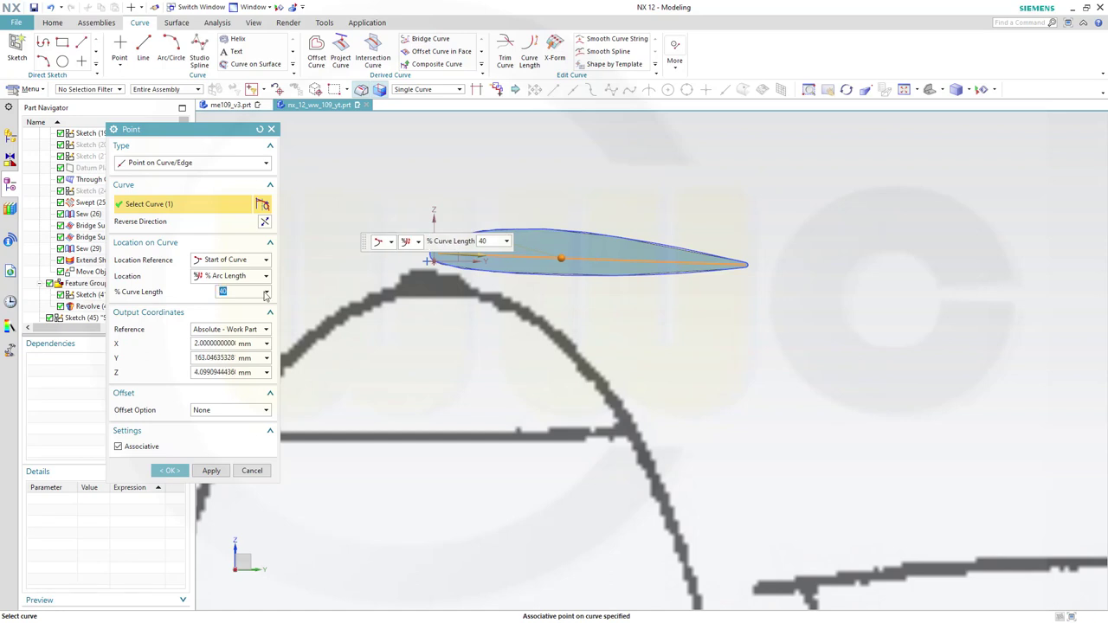
click(170, 470)
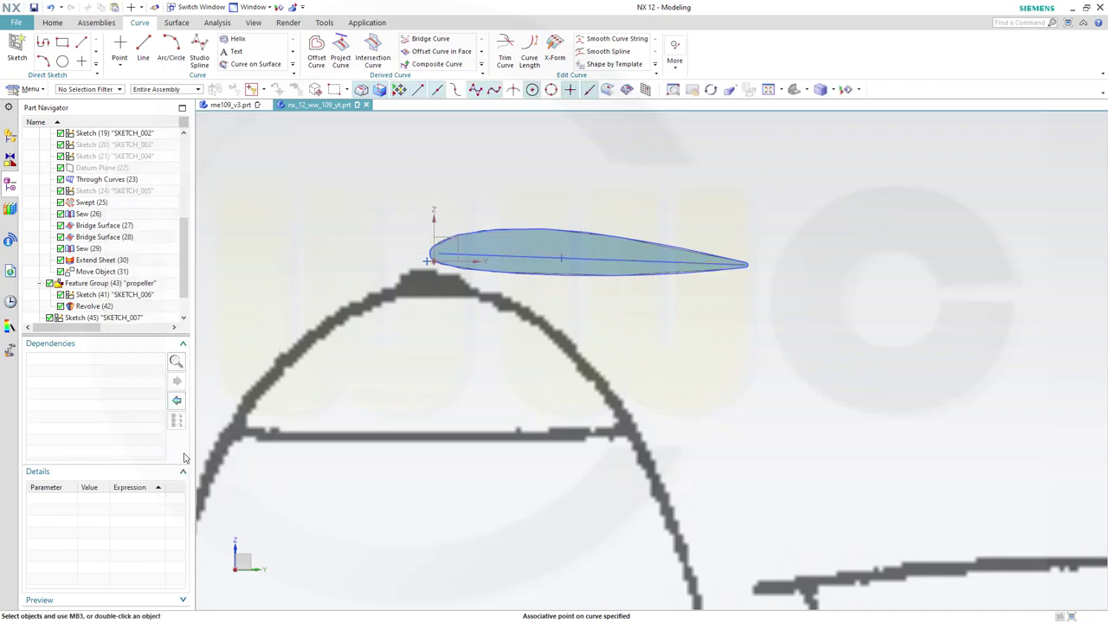
Create a 750 mm associative line along XC starting from the point on the airfoil's chord line
click(137, 52)
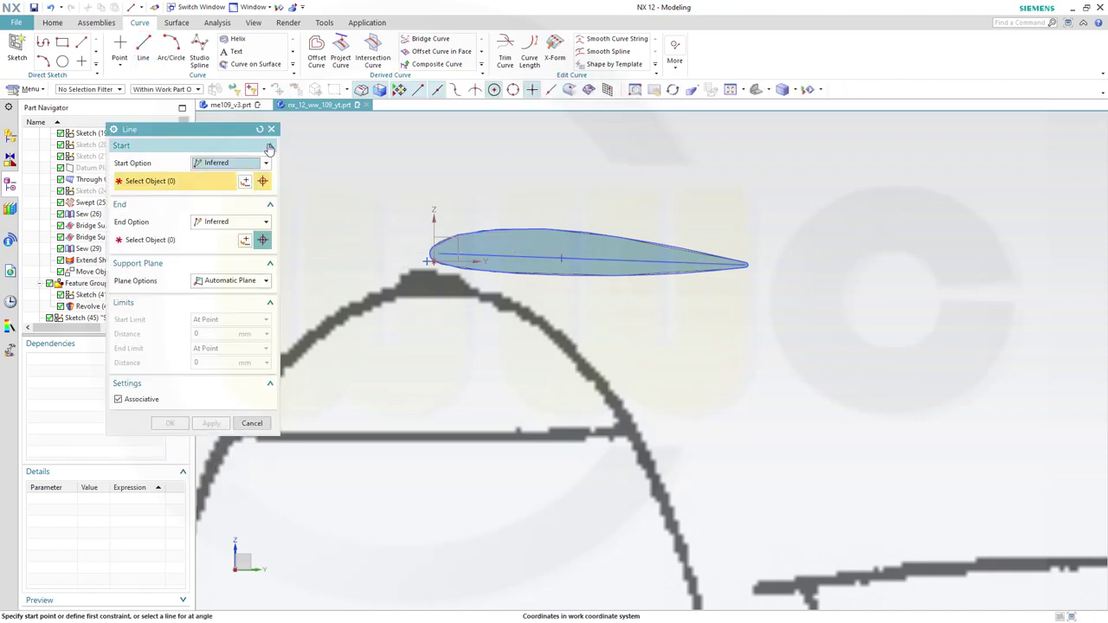
click(561, 259)
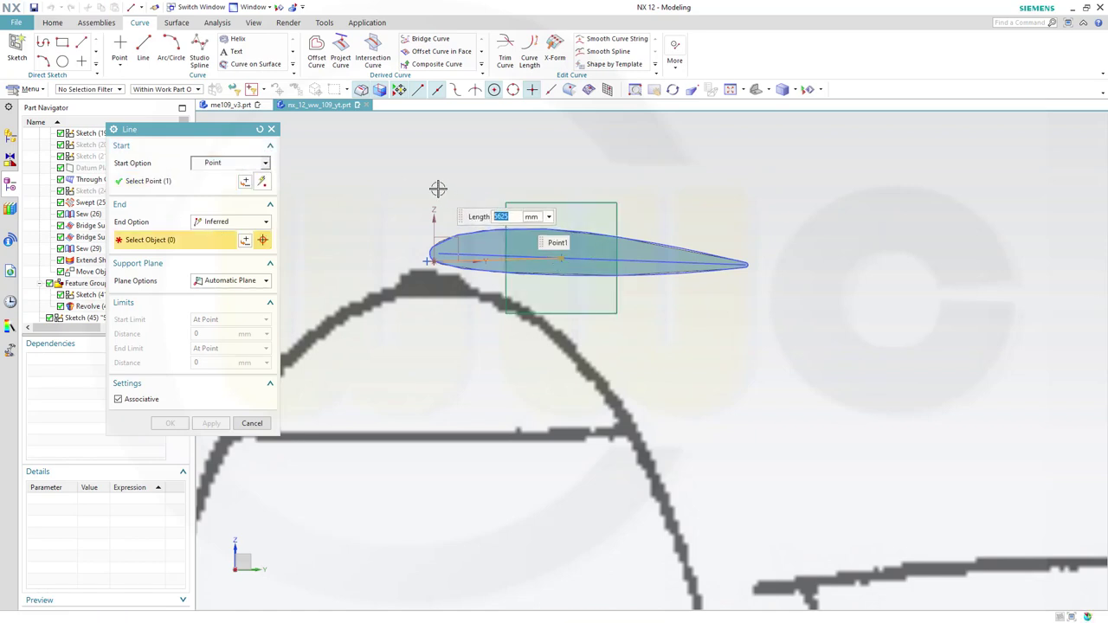
click(267, 222)
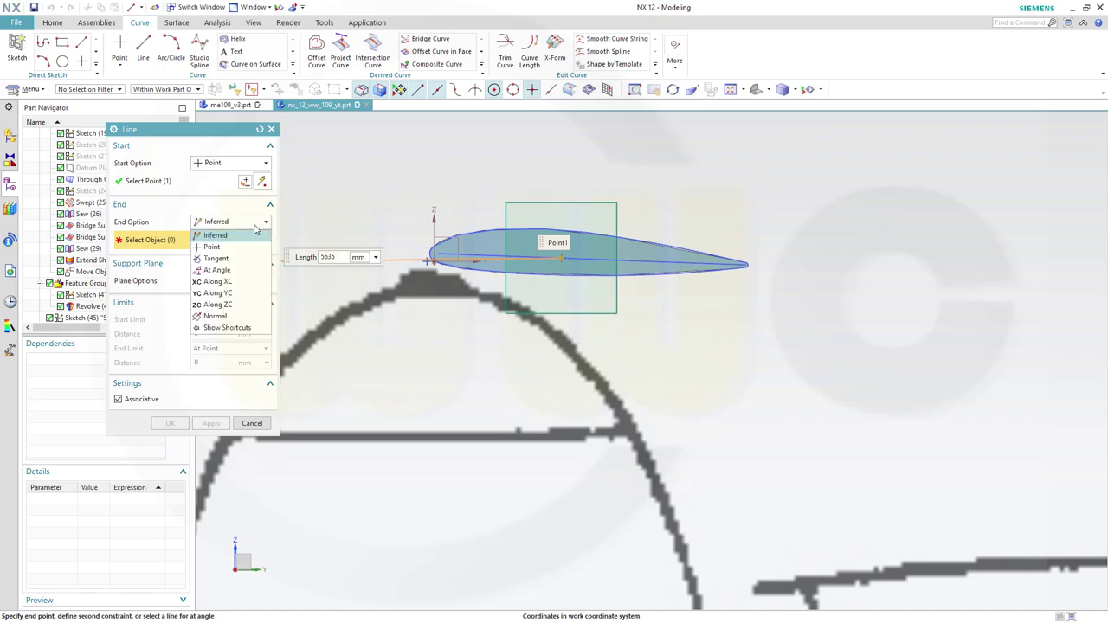
click(216, 282)
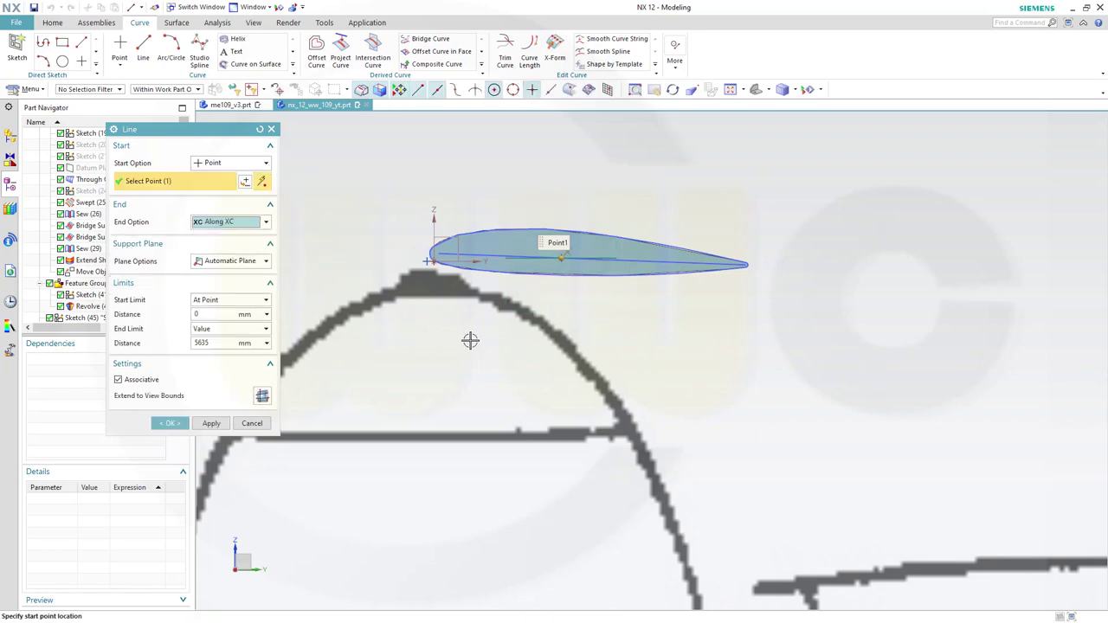
key(Home)
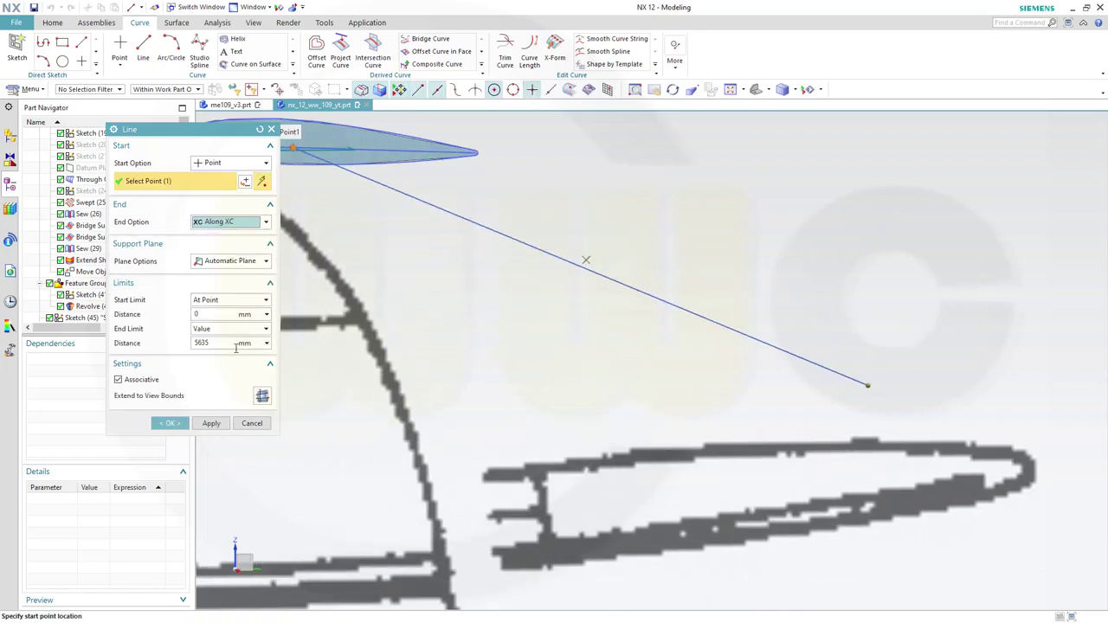
drag(227, 343, 144, 342)
text(750)
key(Return)
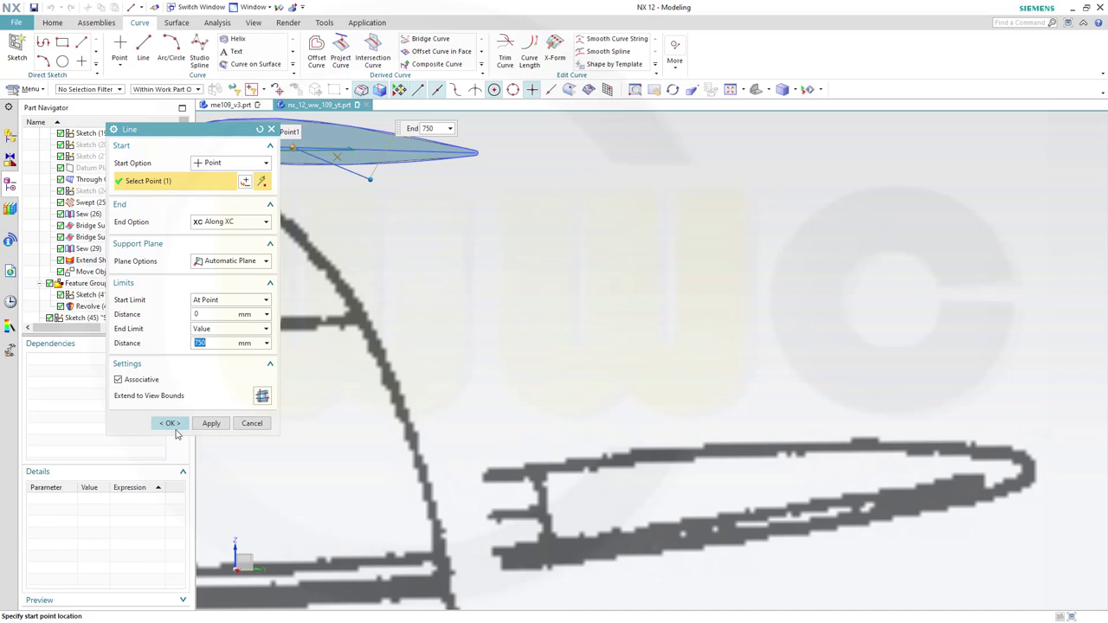
click(171, 423)
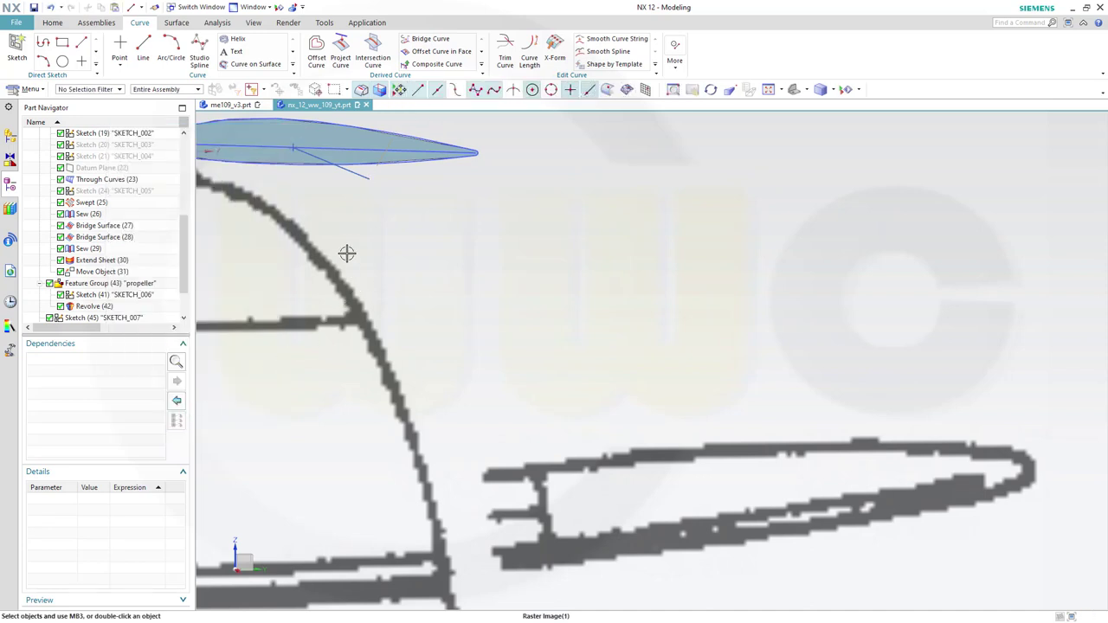
Hide the raster image of the messerschmitt-bf-109g-gustav-4 blueprint
scroll(347, 250, down, 4)
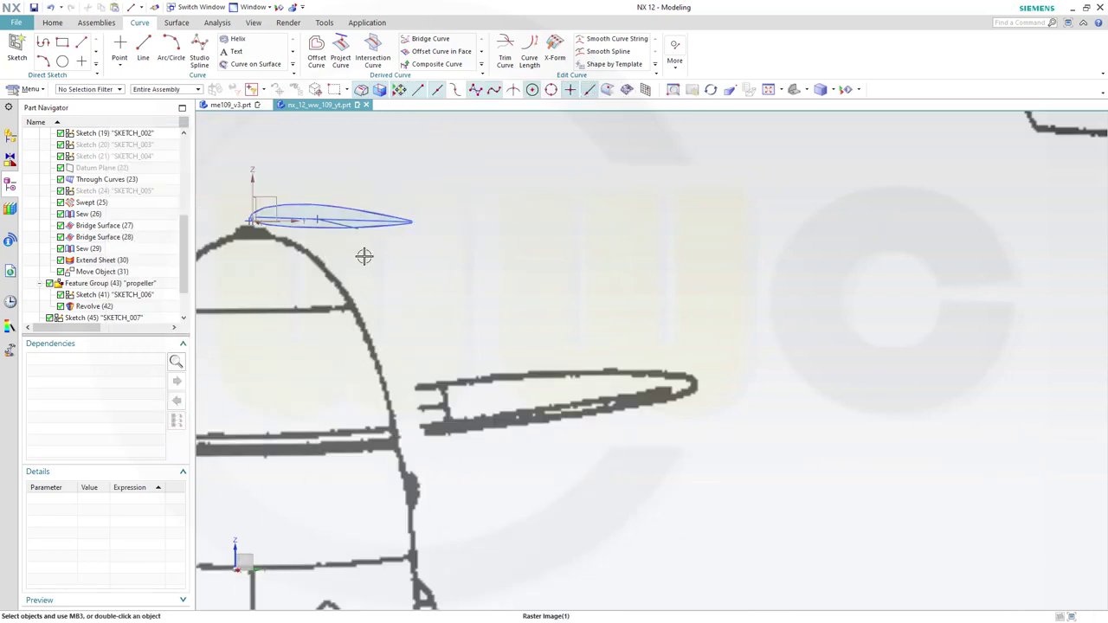
mouse_move(321, 275)
shift+middle_down()
mouse_move(413, 326)
mouse_move(417, 342)
mouse_move(427, 329)
mouse_move(463, 354)
shift+middle_up()
scroll(463, 355, down, 2)
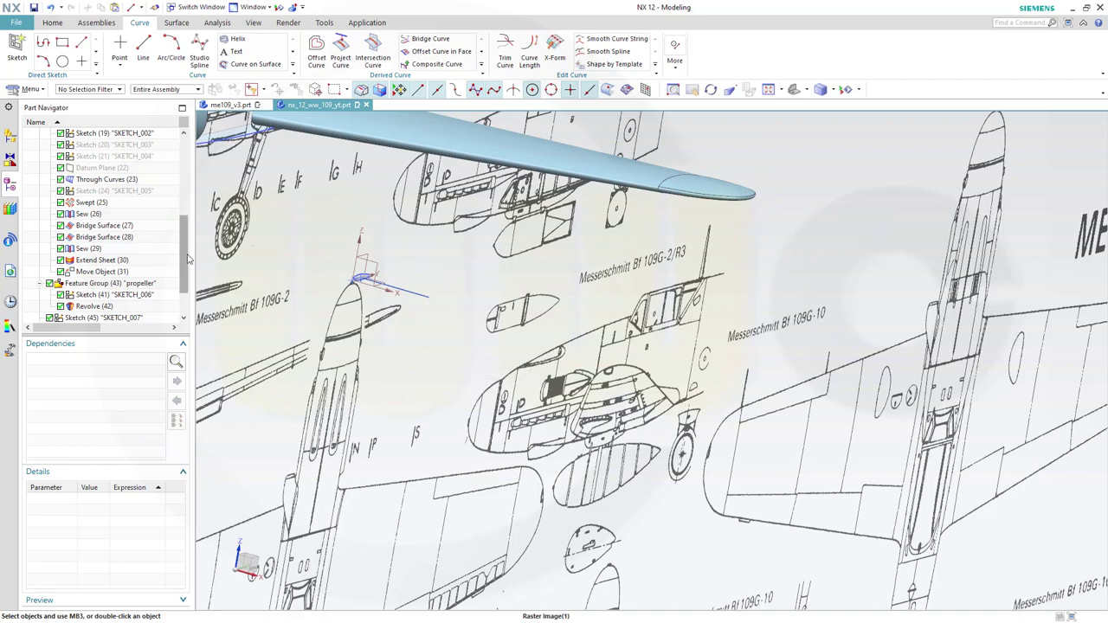
drag(183, 260, 183, 182)
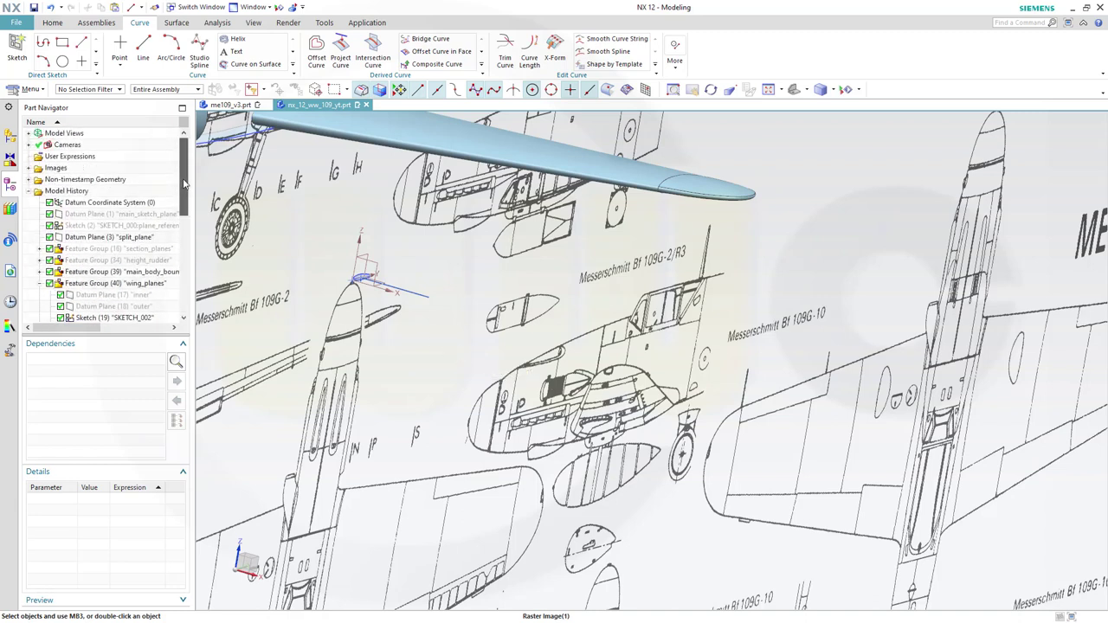
click(28, 168)
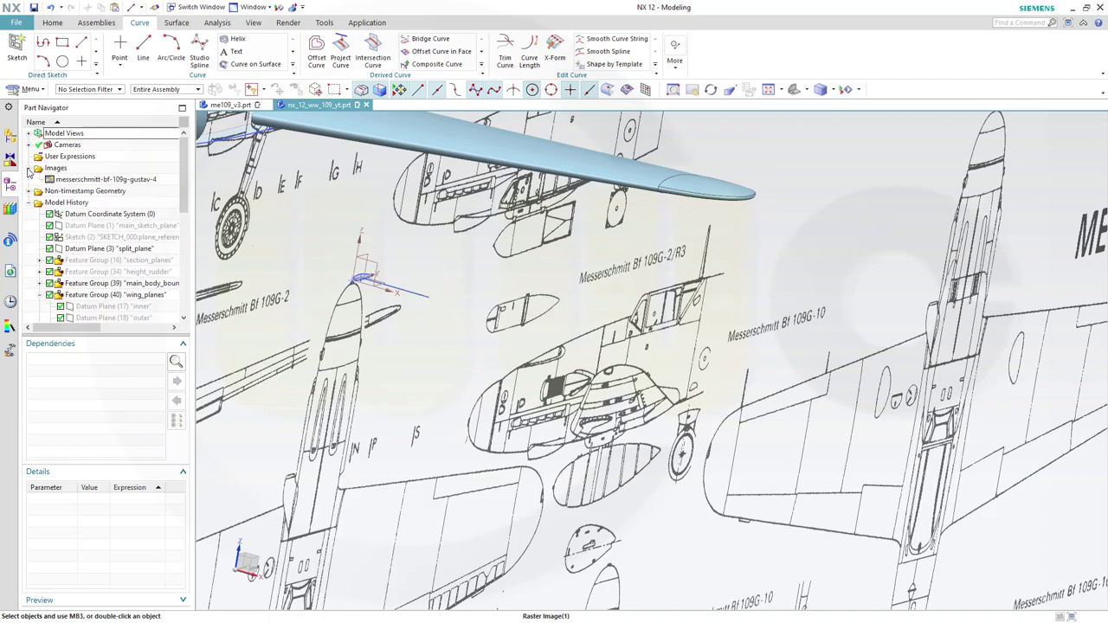
click(65, 180)
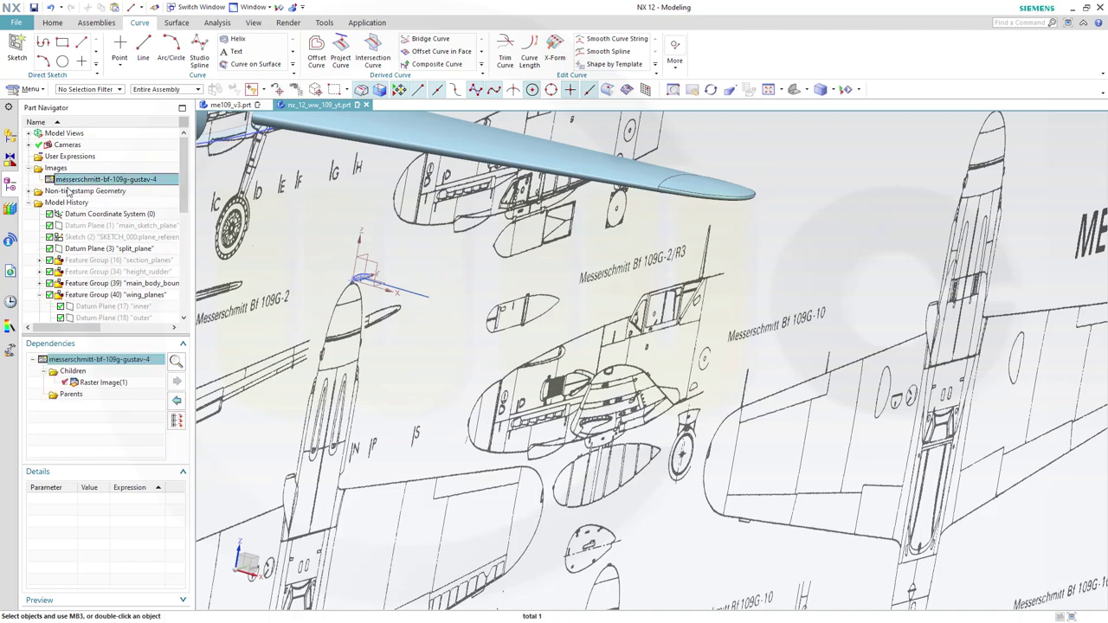
click(65, 383)
middle_drag(389, 323, 583, 292)
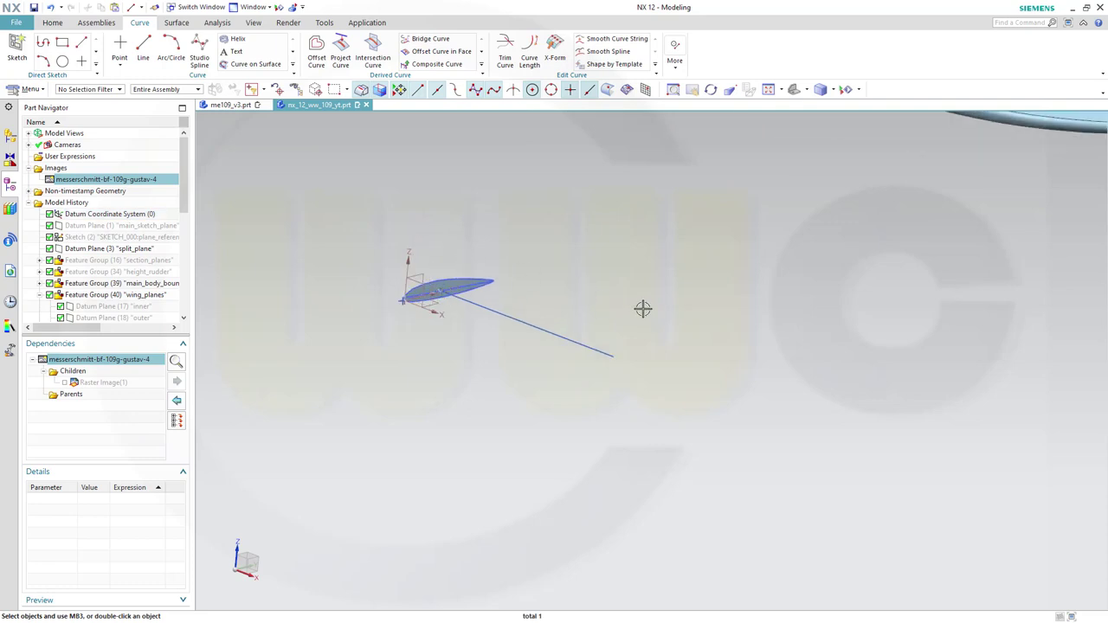
Start a Swept surface and select the four connected curves of the airfoil's outer profile as its section, without stopping at intersections
click(176, 23)
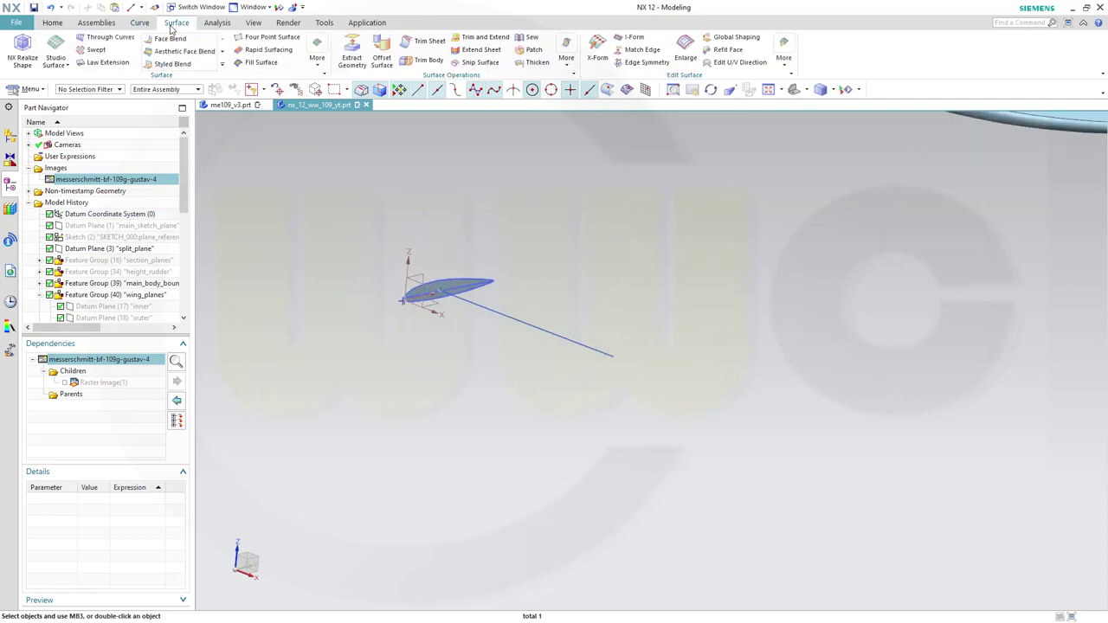
click(90, 50)
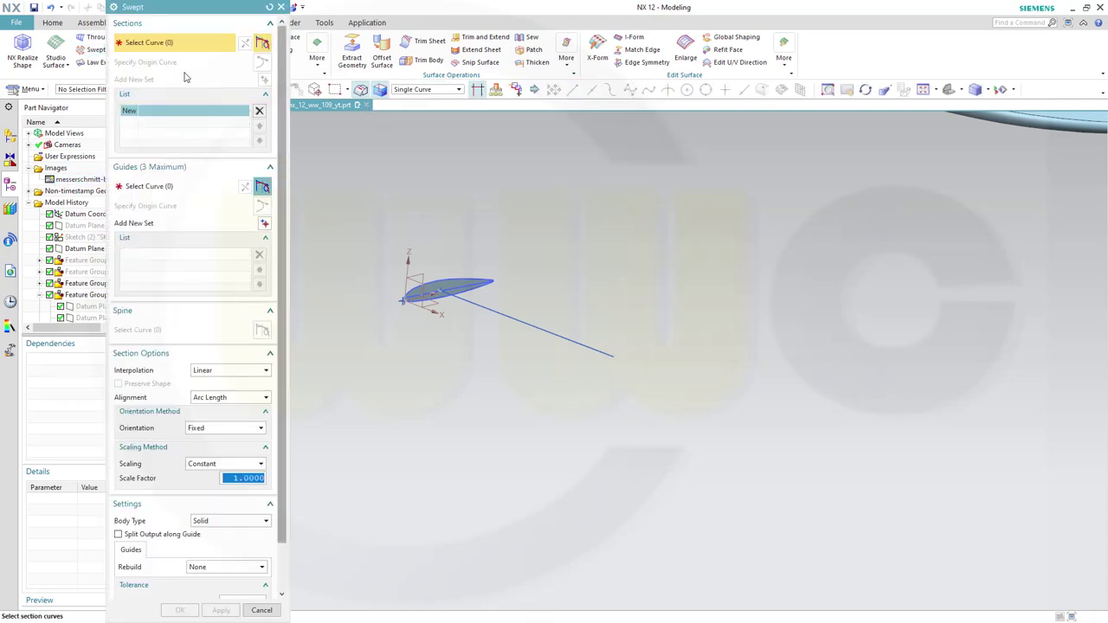
scroll(389, 325, up, 5)
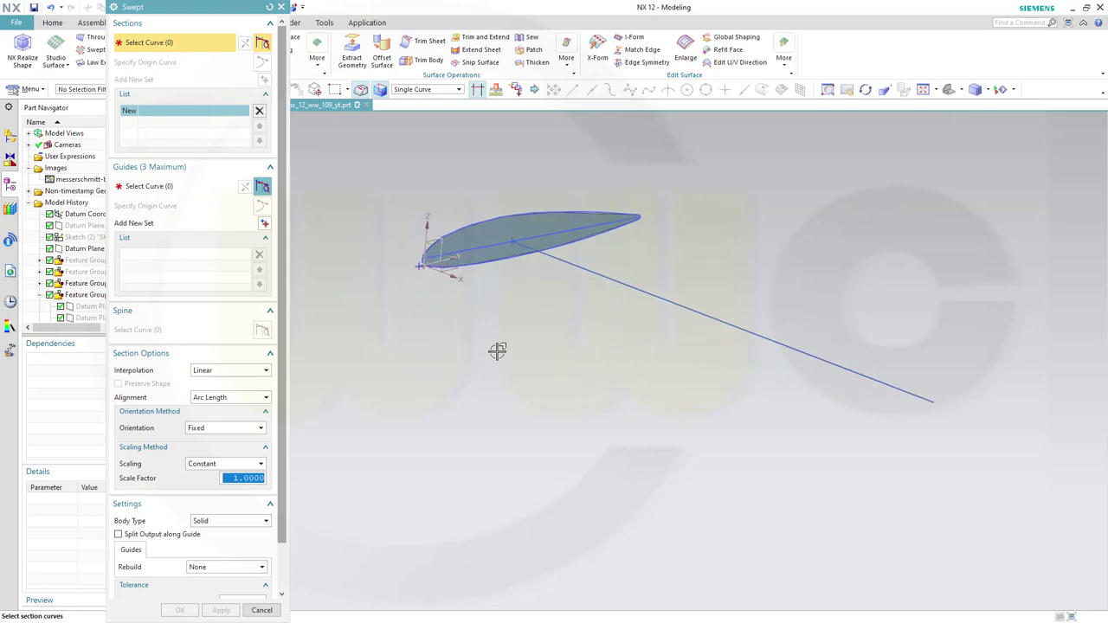
click(459, 90)
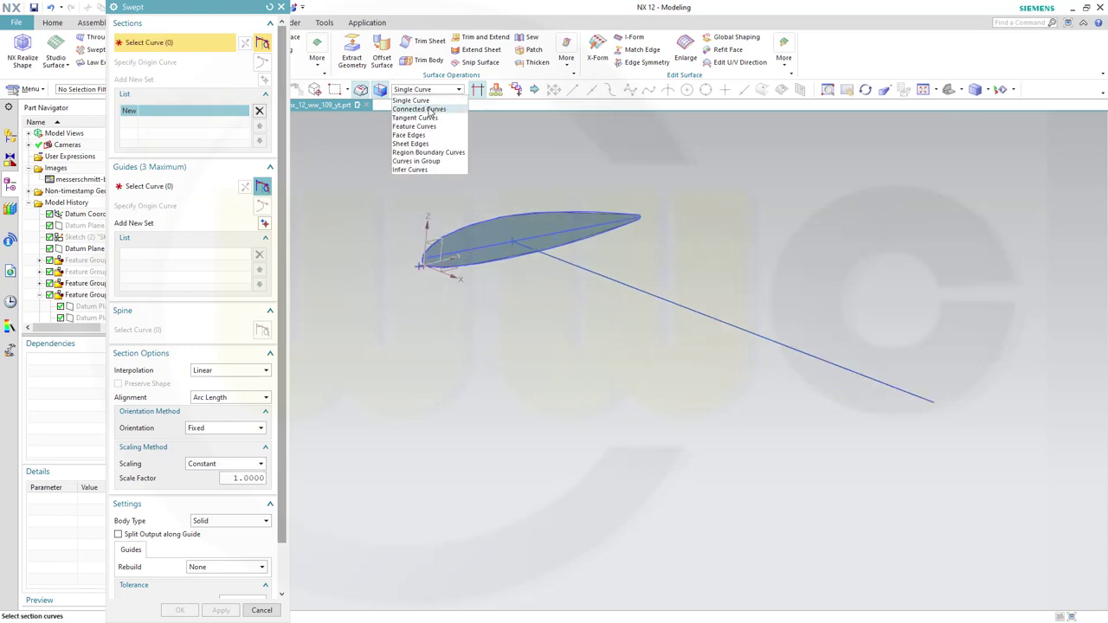
click(437, 109)
click(486, 218)
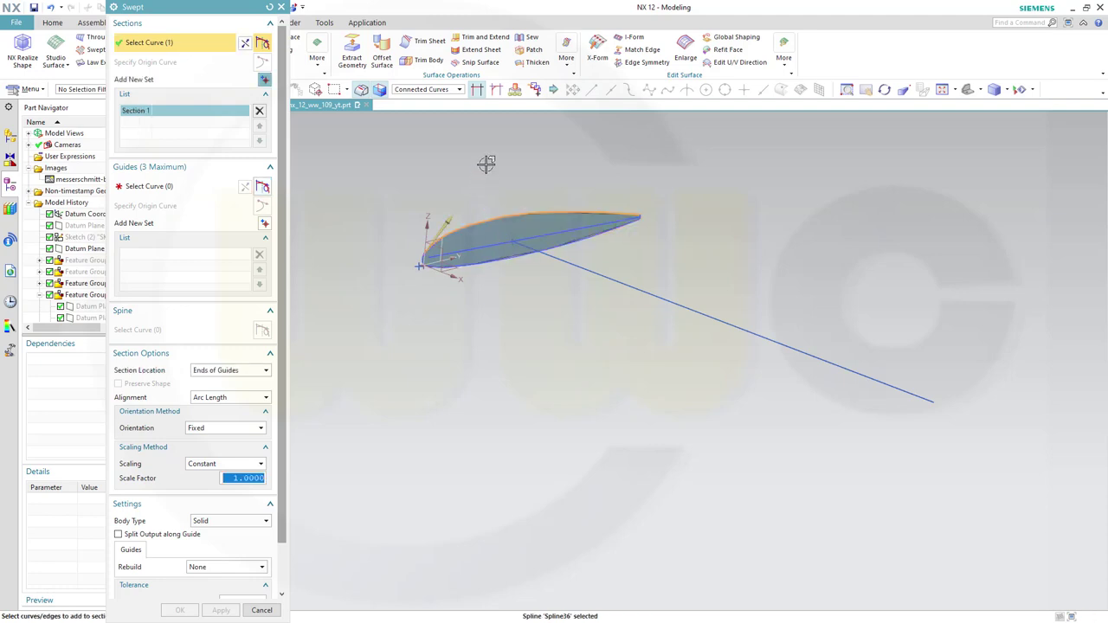
scroll(433, 144, up, 4)
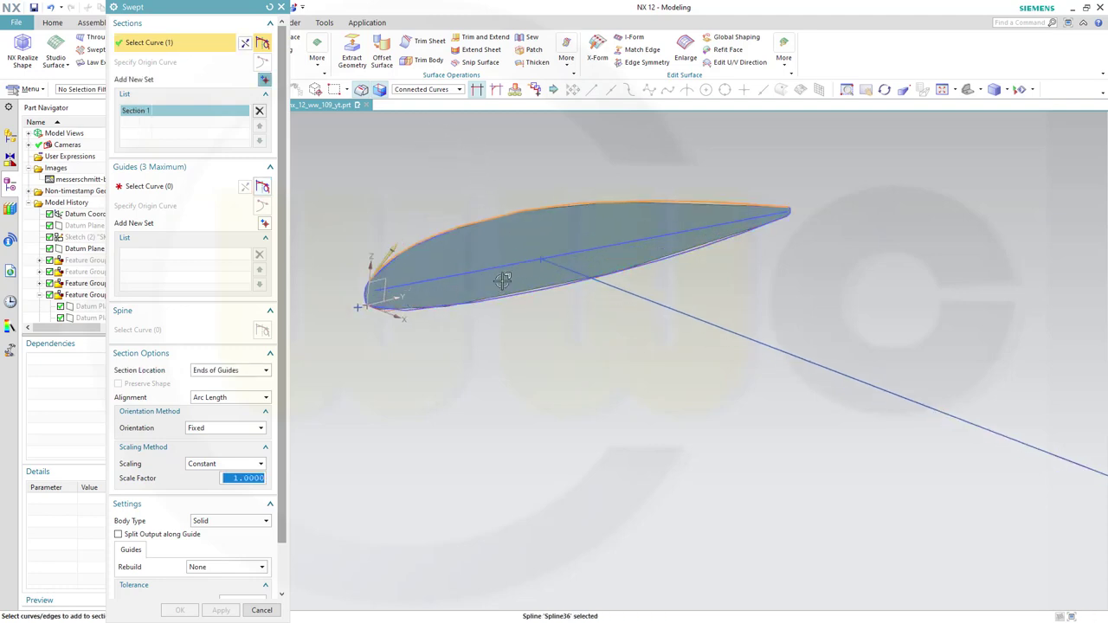
scroll(742, 250, up, 1)
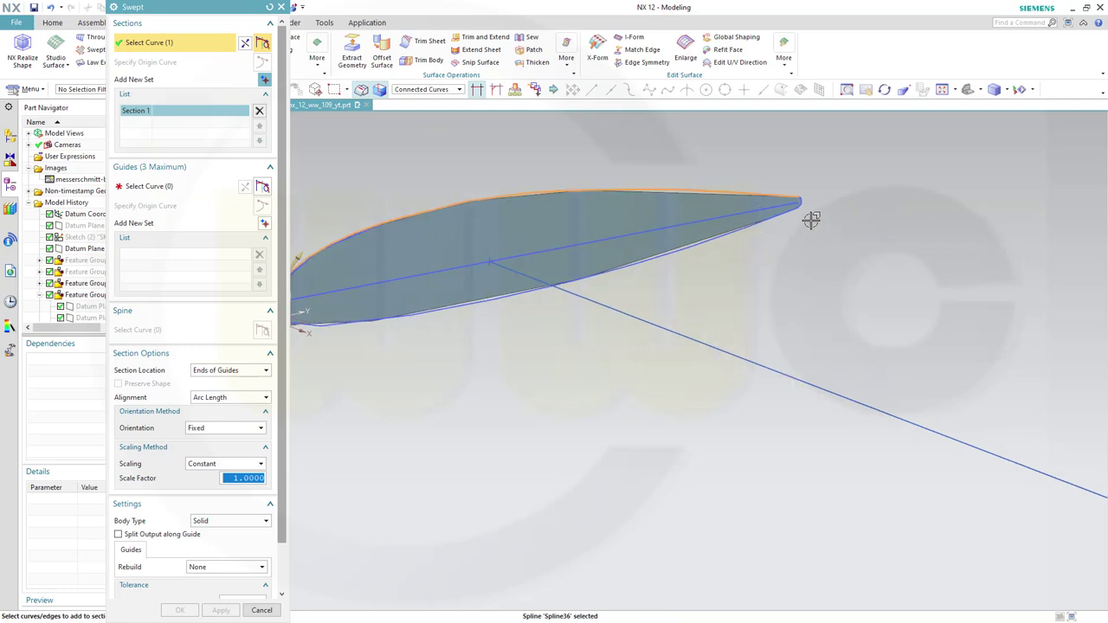
scroll(732, 216, up, 1)
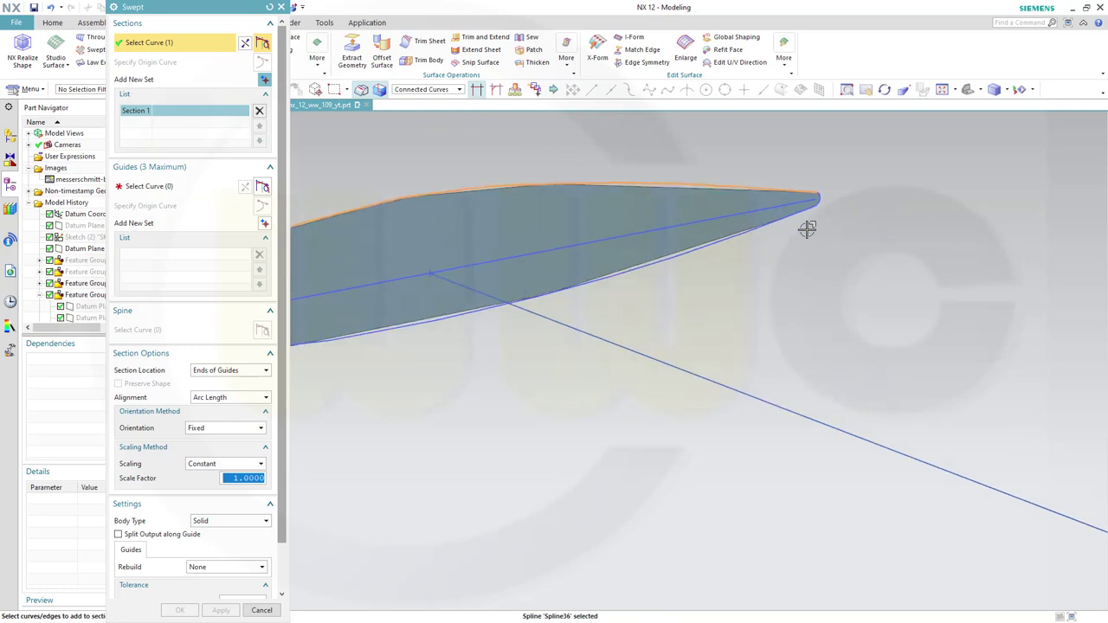
click(477, 89)
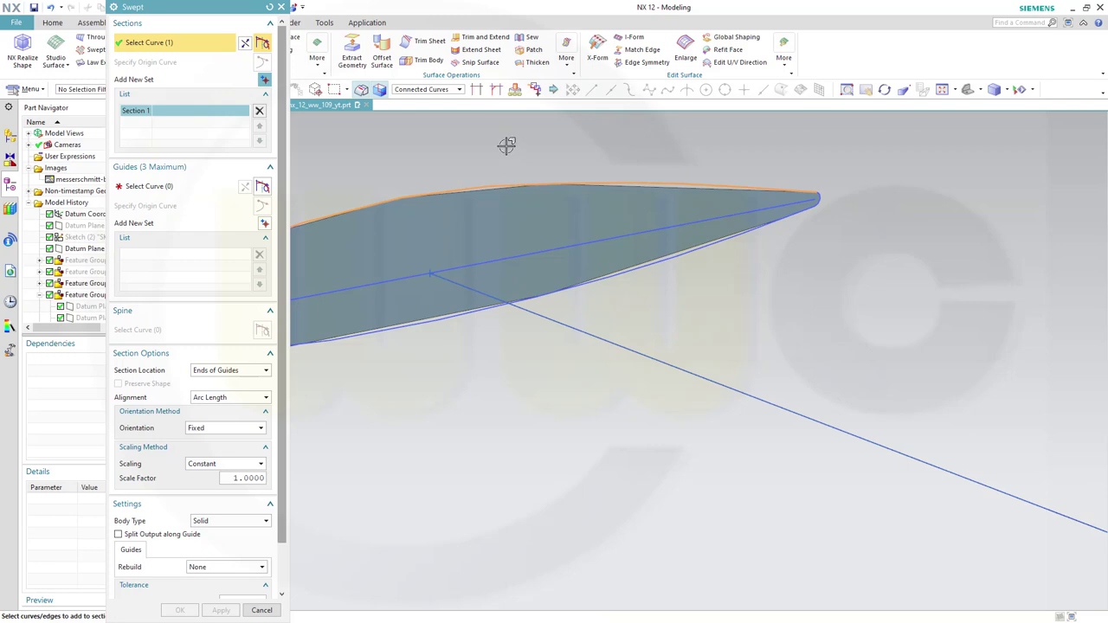
scroll(541, 158, down, 1)
click(706, 221)
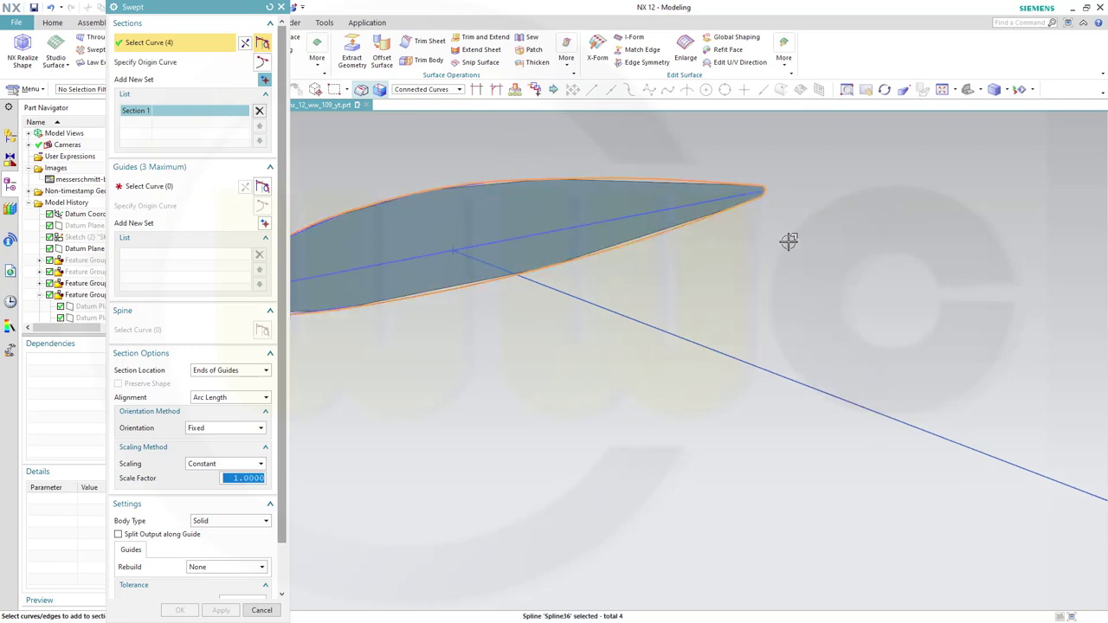
scroll(498, 345, down, 2)
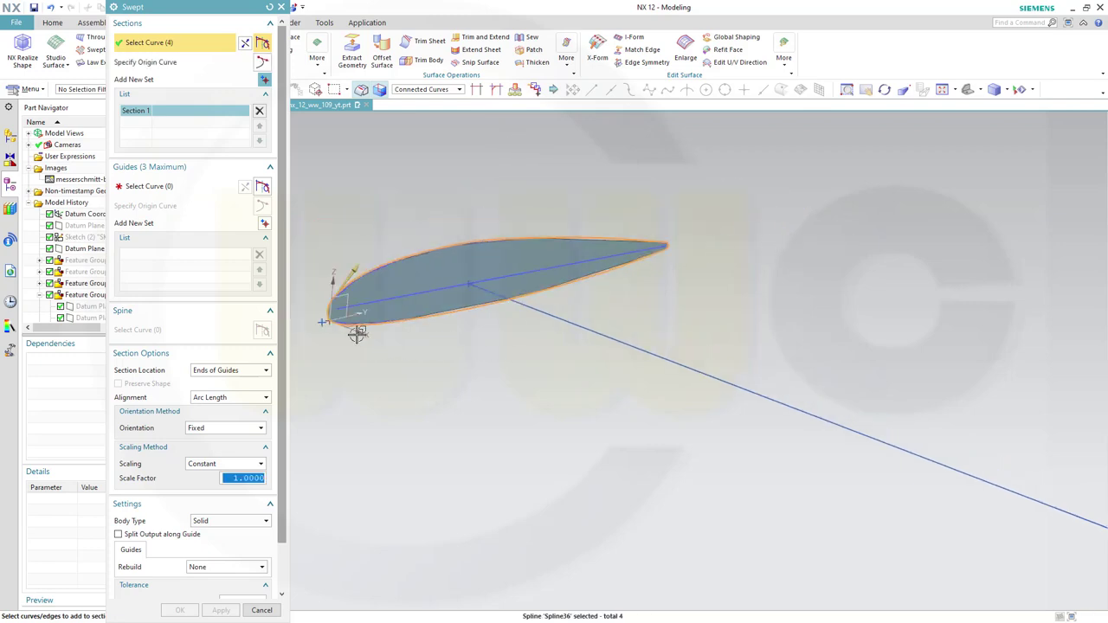
Use the straight line from the chord point as the sweep's guide and set the body type to Sheet
click(157, 192)
click(554, 317)
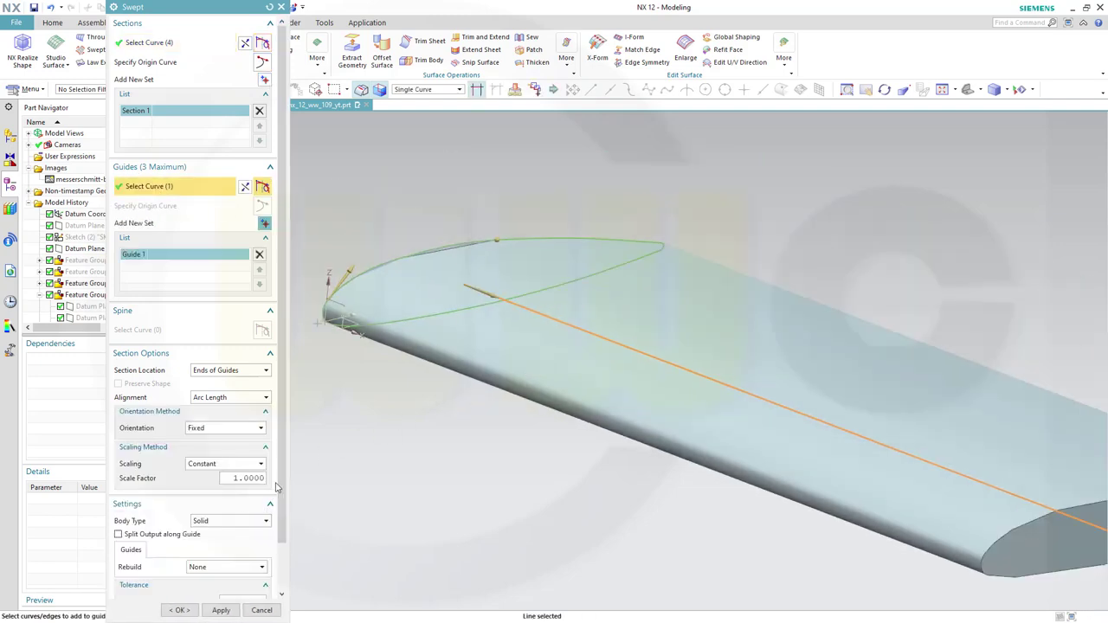
click(264, 522)
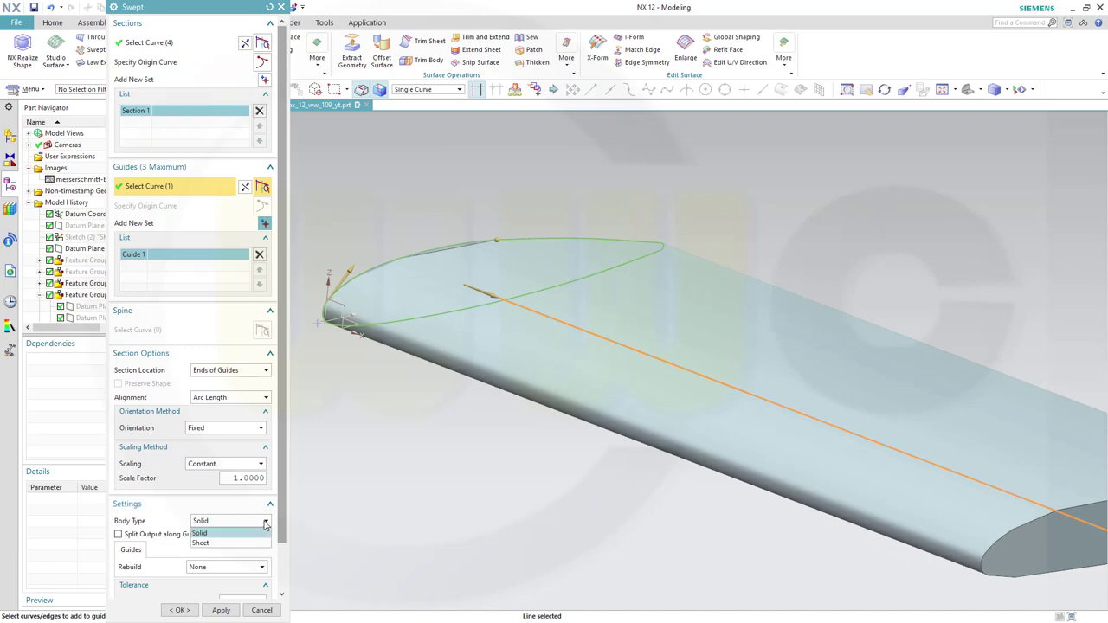
click(222, 542)
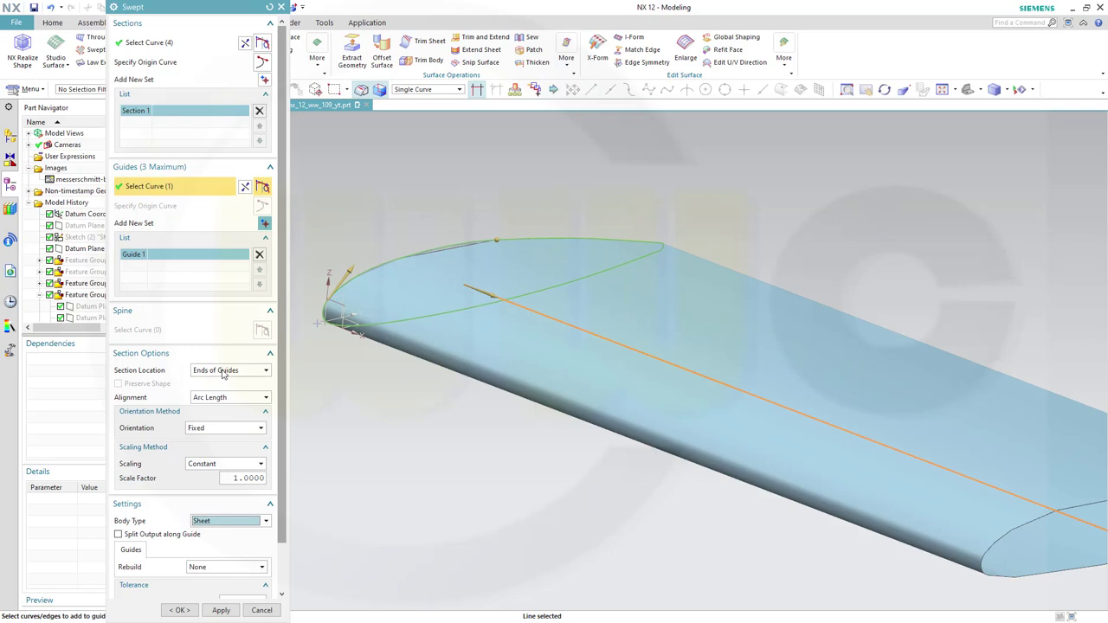
Orient the sweep's section with a linear angular law from 0° to 10°
click(262, 430)
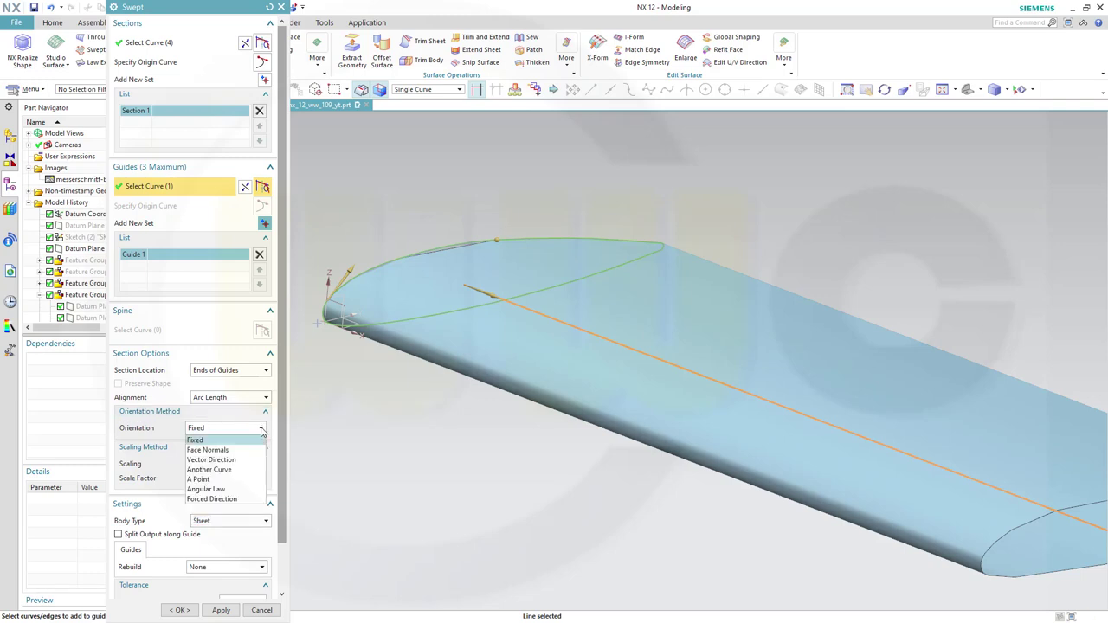
click(208, 489)
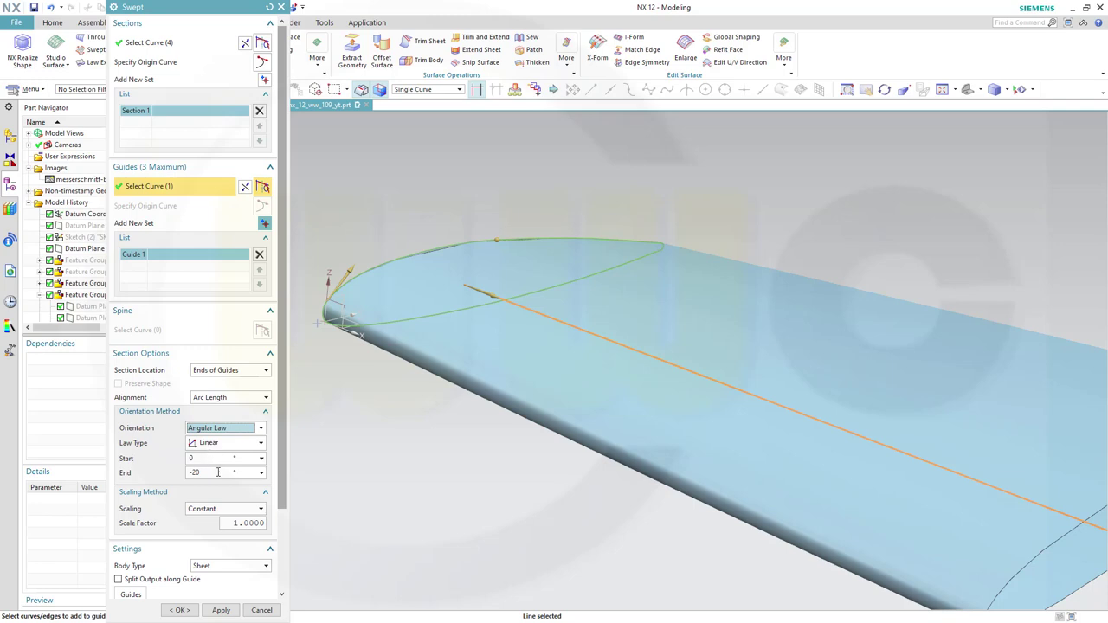
double_click(211, 475)
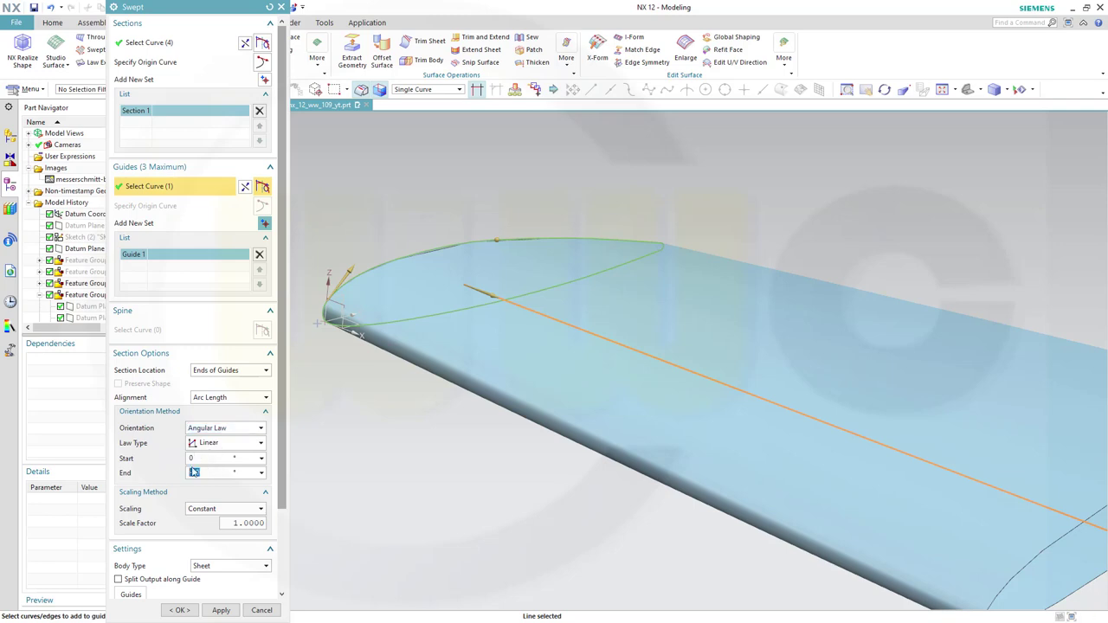
key(Tab)
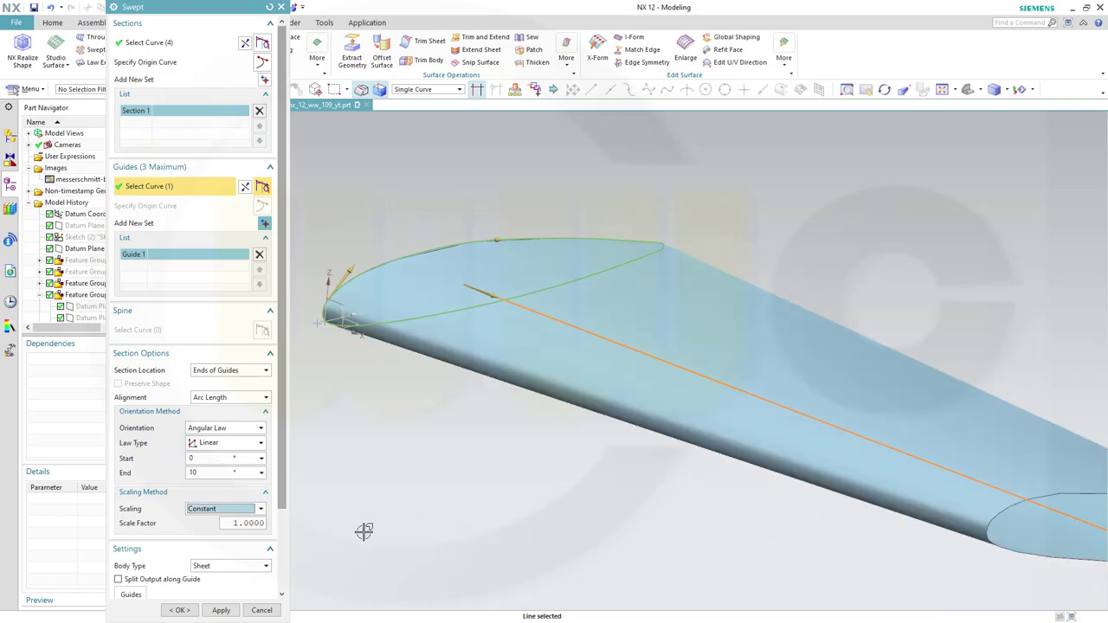
Scale the sweep's section along the guide with a cubic blending function
click(260, 511)
click(245, 530)
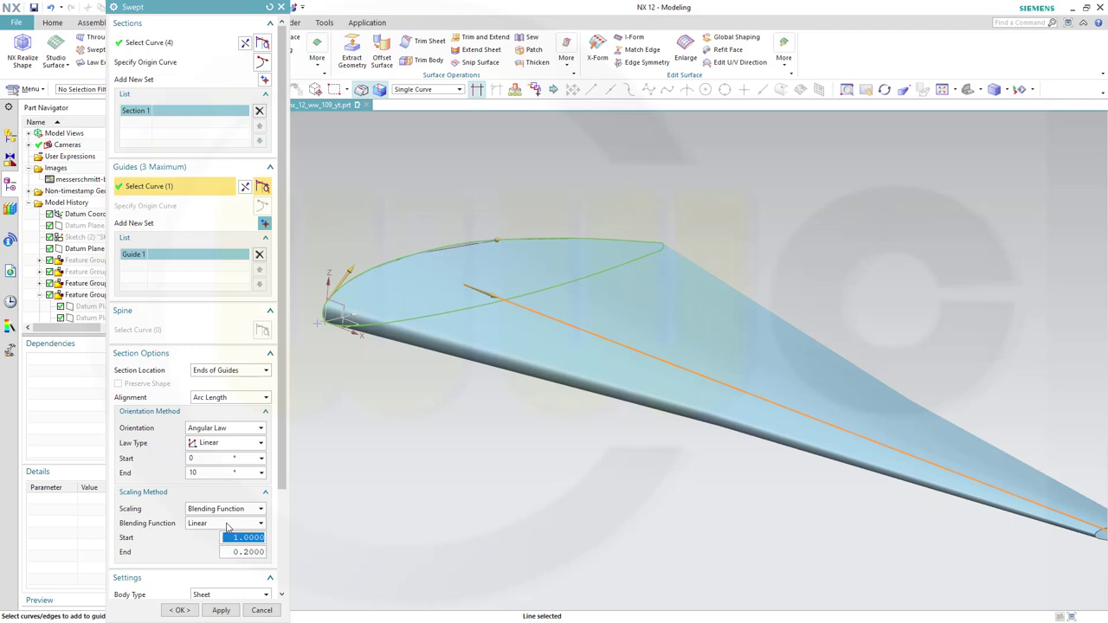
click(262, 524)
click(198, 545)
scroll(574, 475, up, 3)
scroll(608, 492, down, 4)
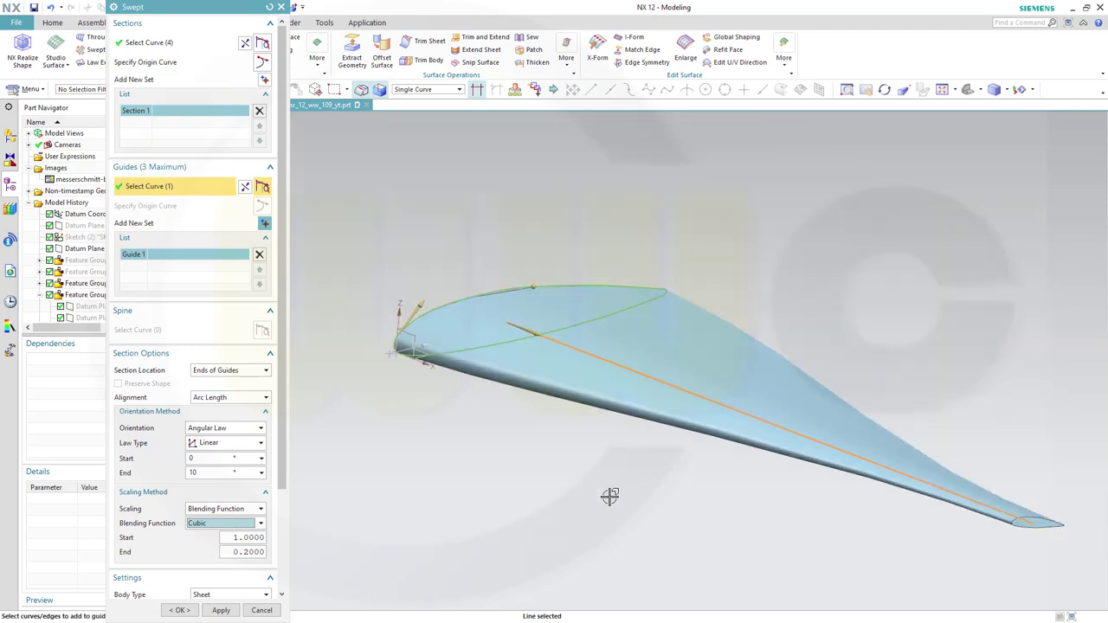
middle_drag(606, 463, 549, 438)
middle_drag(638, 344, 545, 367)
scroll(571, 409, down, 2)
scroll(544, 367, up, 2)
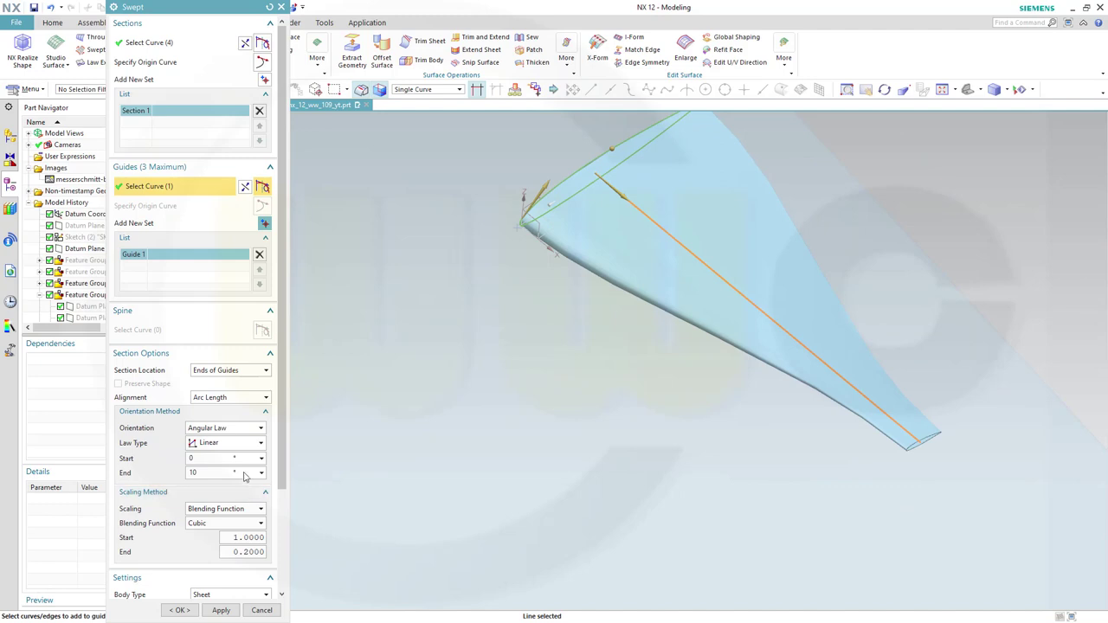
Set the end scale factor to 0.6 and create the swept blade sheet
click(224, 552)
text(0.6)
key(Tab)
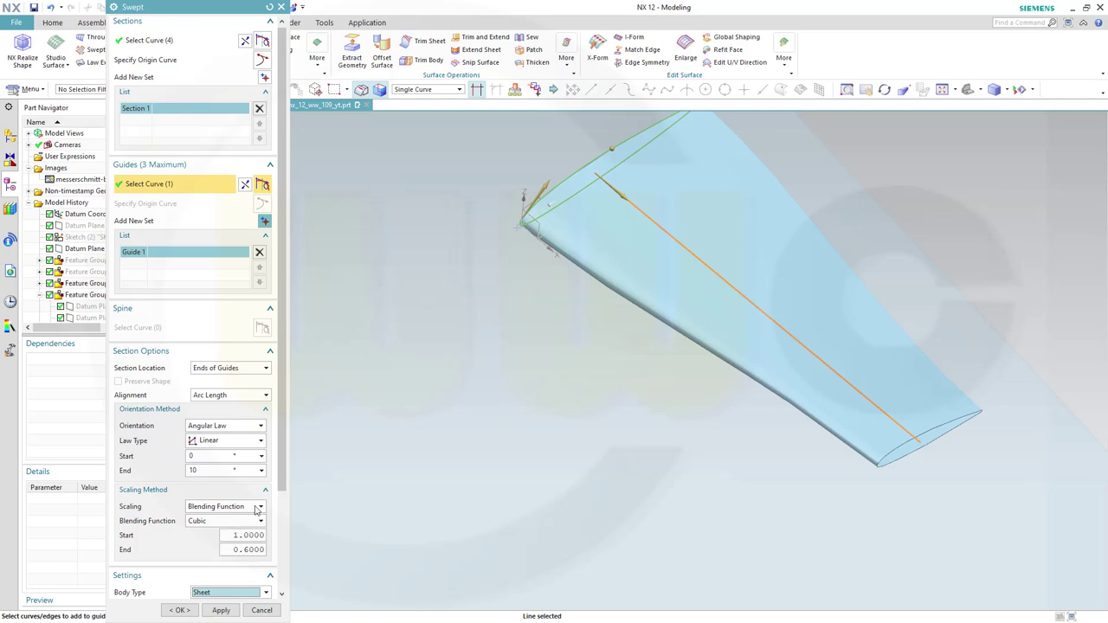
scroll(492, 408, down, 4)
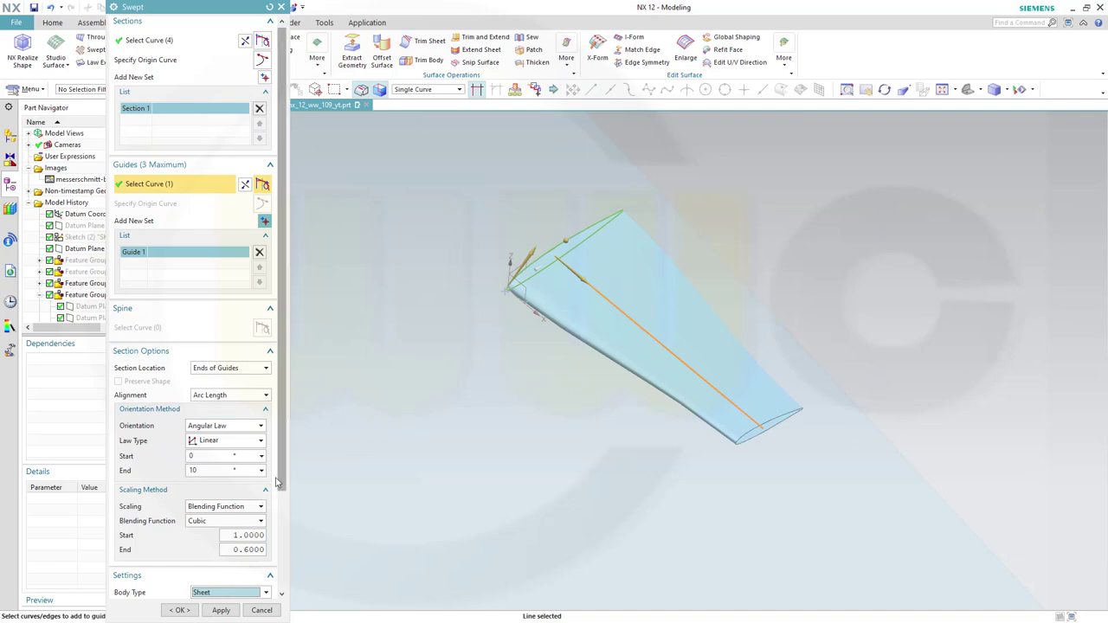
scroll(281, 486, down, 5)
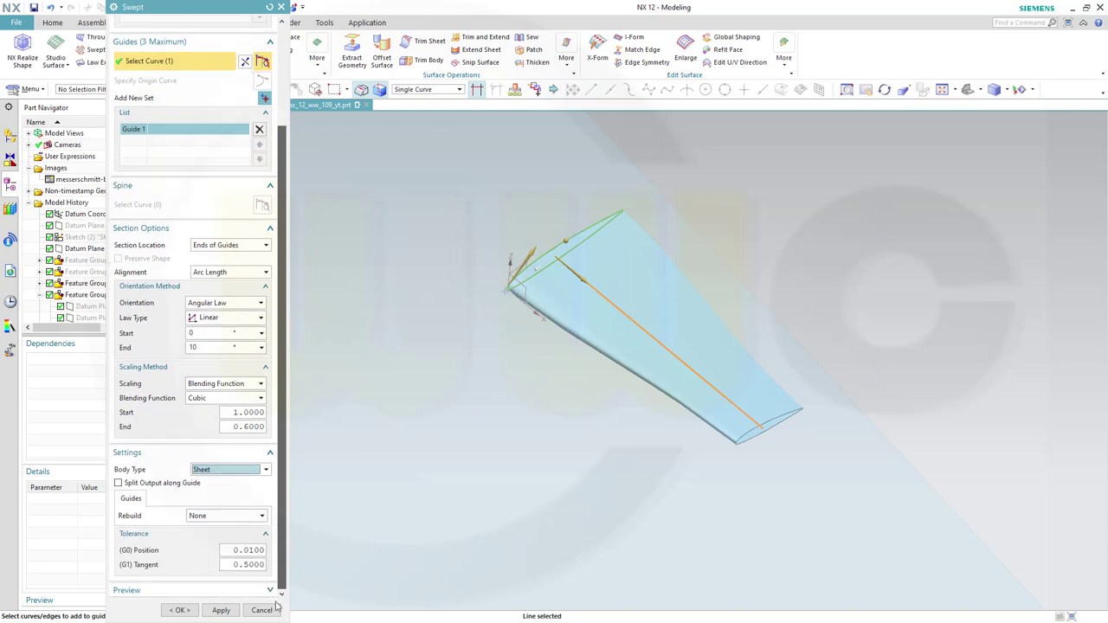
click(178, 610)
Examine the swept blade's twist and taper from several sides and compare its size with the wing and spinner
scroll(655, 341, up, 6)
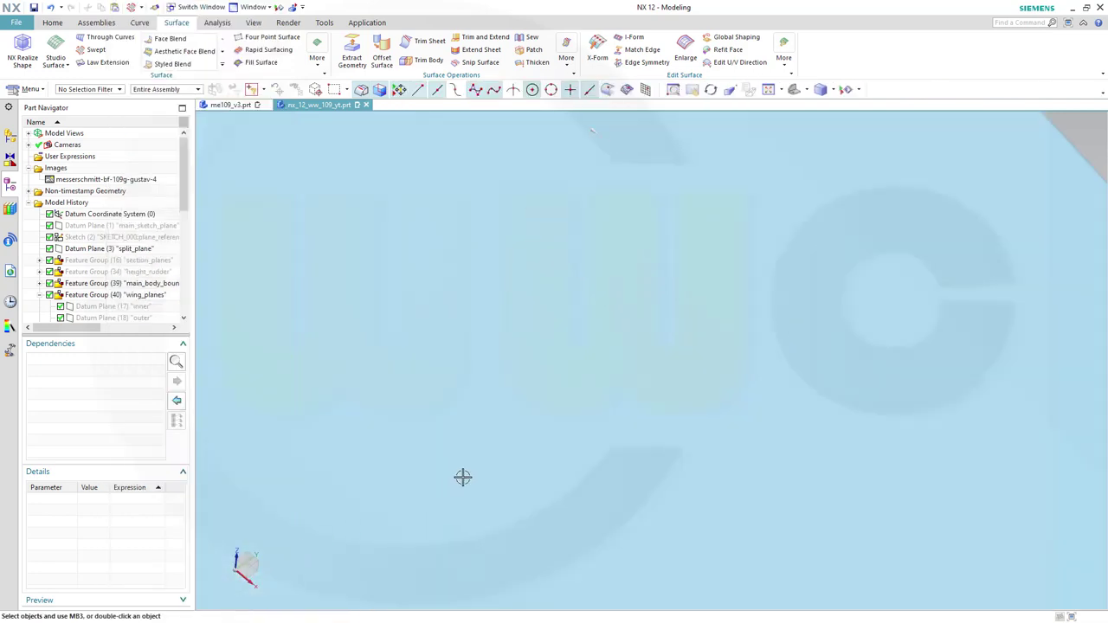
scroll(511, 487, down, 8)
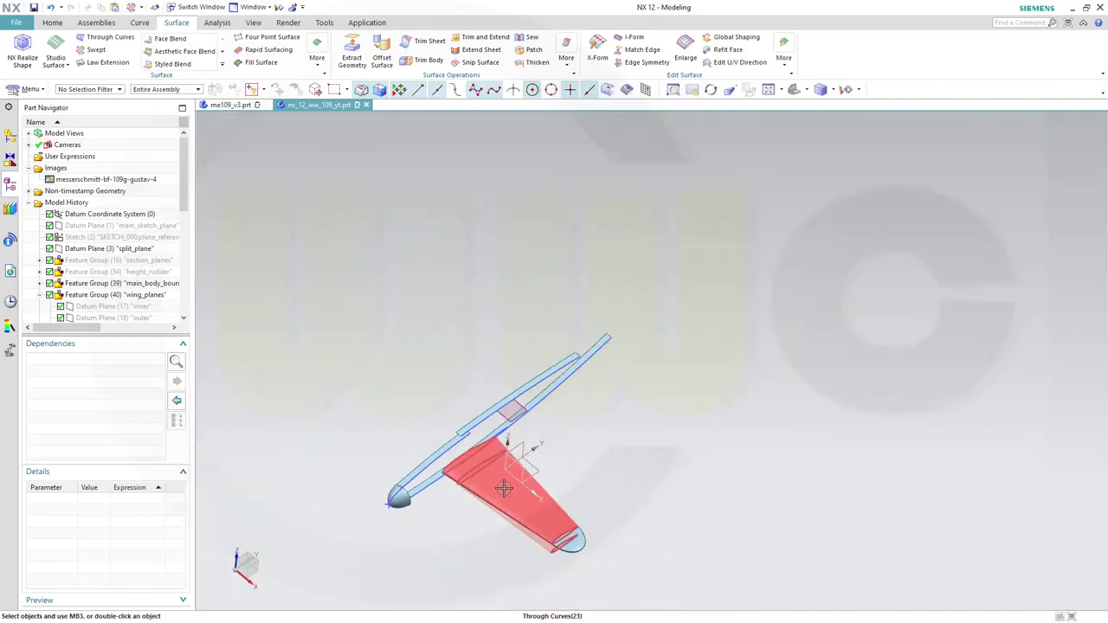
middle_drag(454, 531, 436, 490)
scroll(537, 527, up, 3)
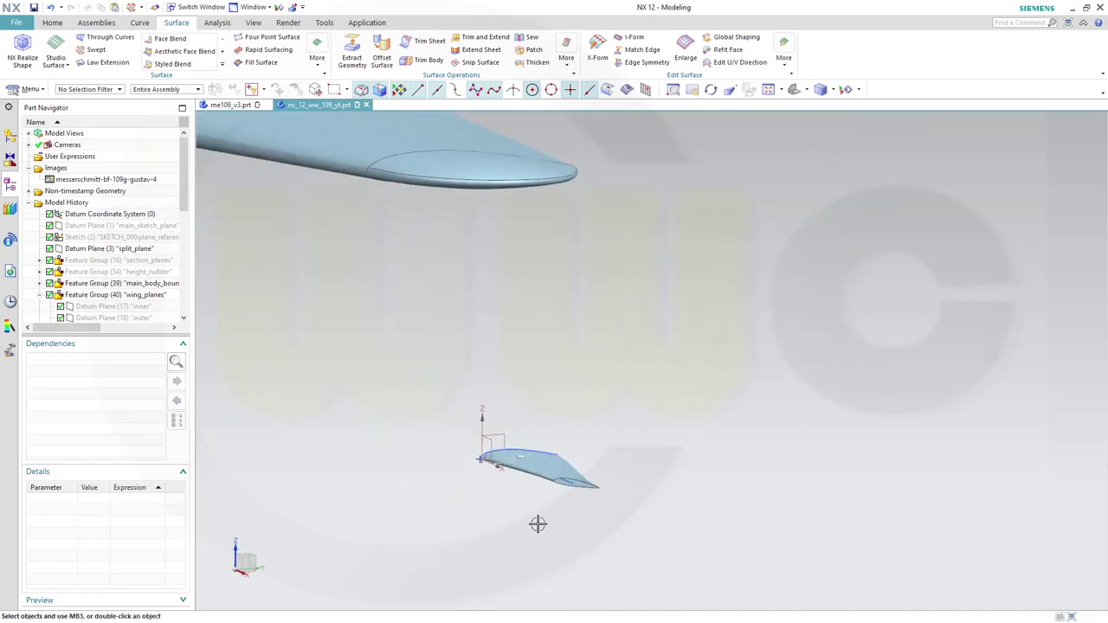
shift+middle_drag(505, 515, 729, 295)
scroll(732, 275, down, 3)
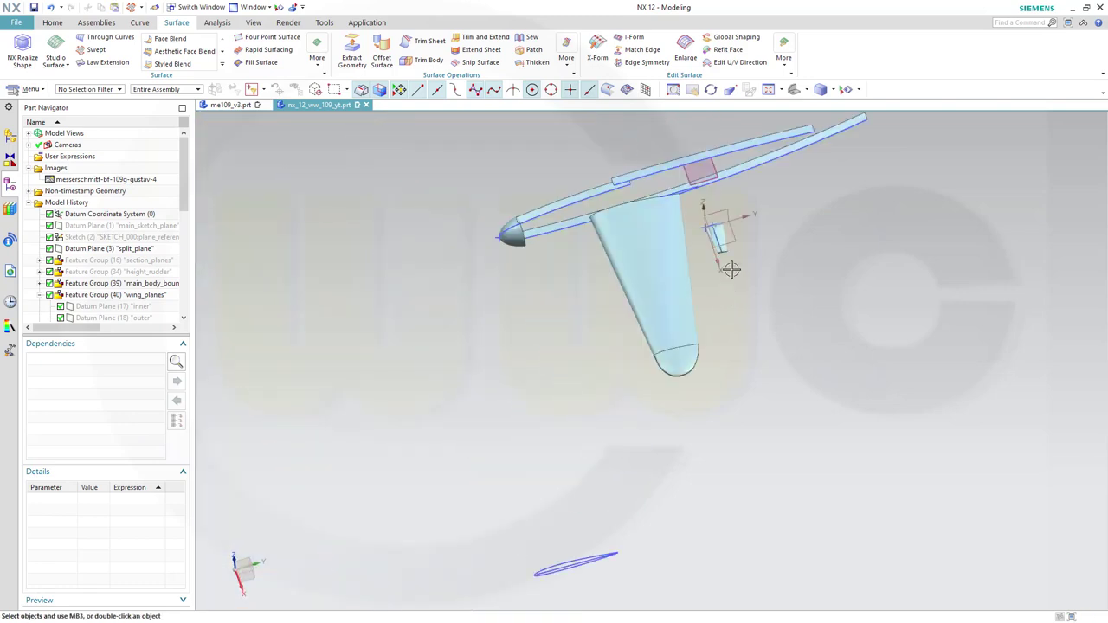
middle_drag(759, 216, 737, 237)
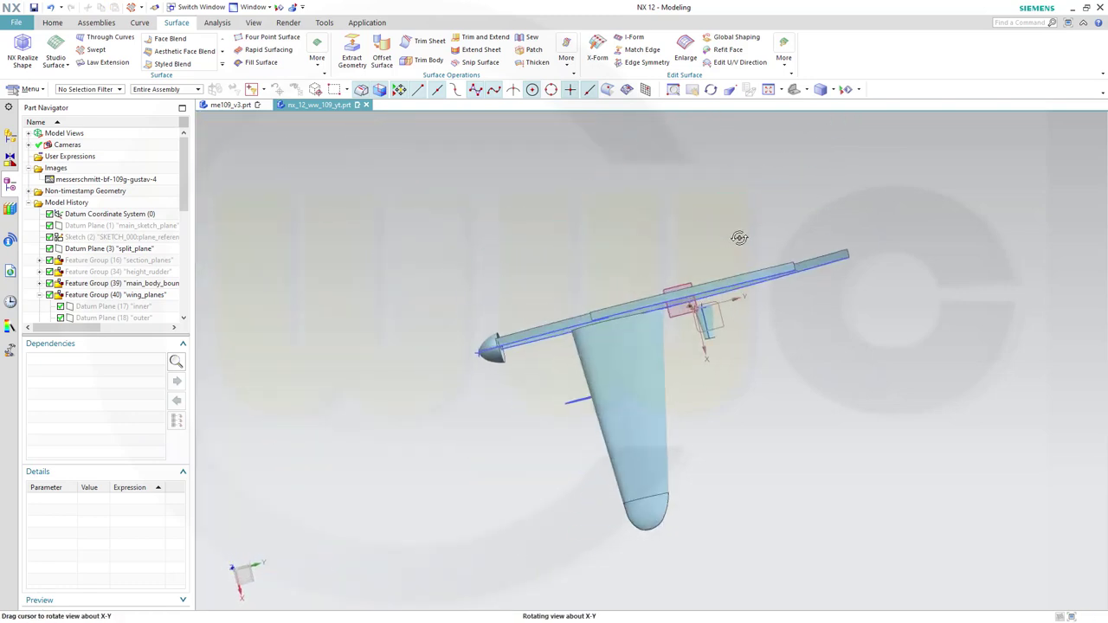
scroll(737, 237, up, 3)
scroll(704, 271, up, 2)
scroll(728, 321, up, 4)
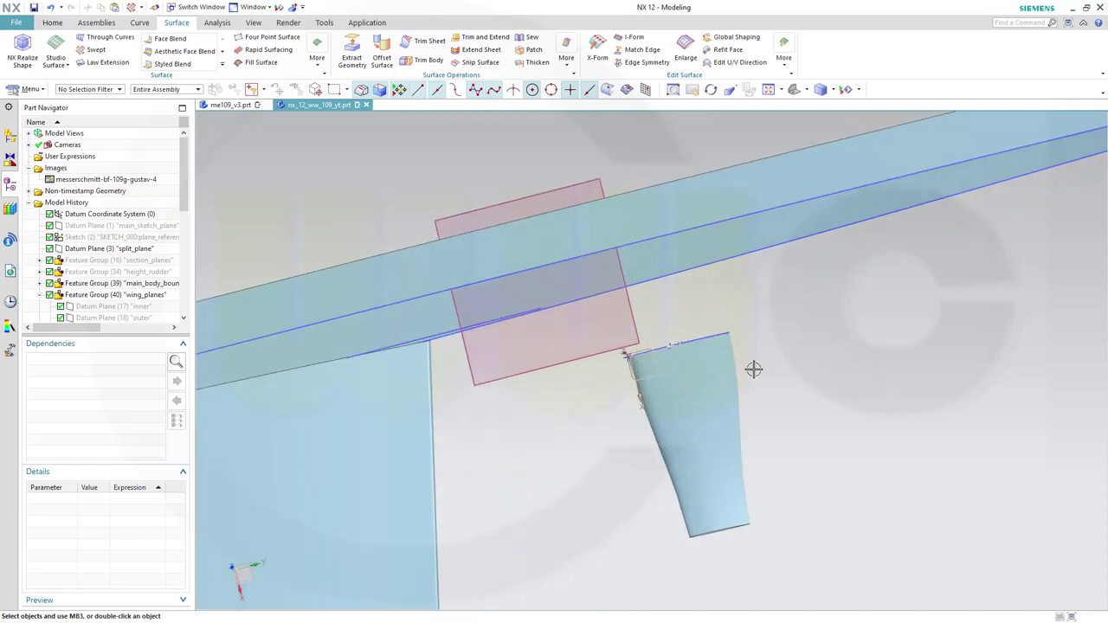
scroll(750, 419, up, 1)
middle_drag(645, 375, 717, 350)
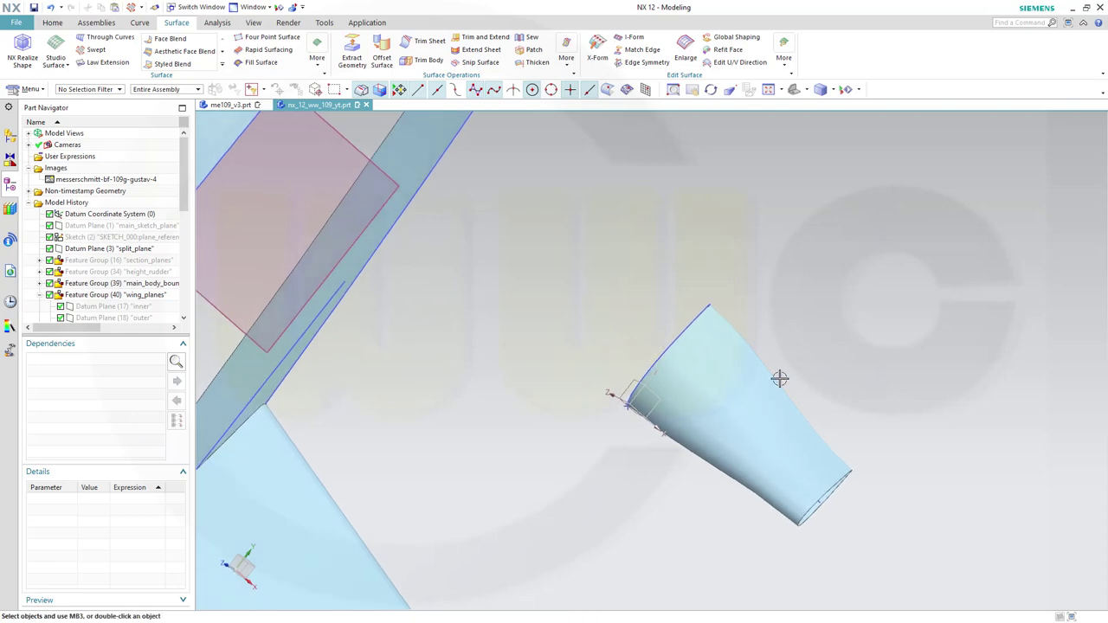
scroll(704, 486, down, 2)
scroll(674, 489, up, 3)
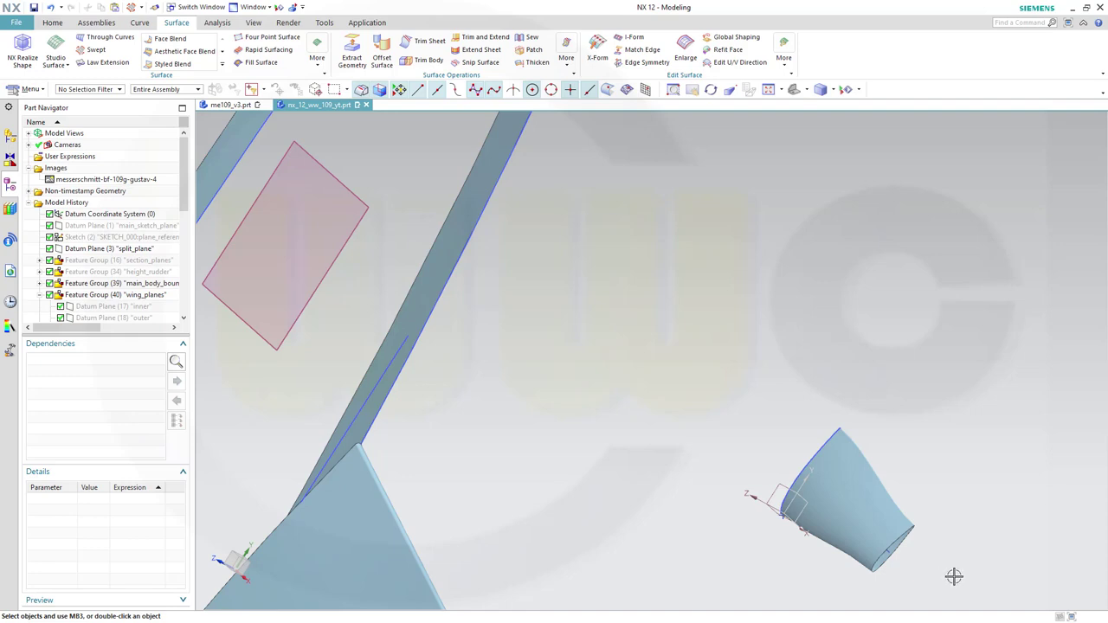
scroll(944, 572, up, 4)
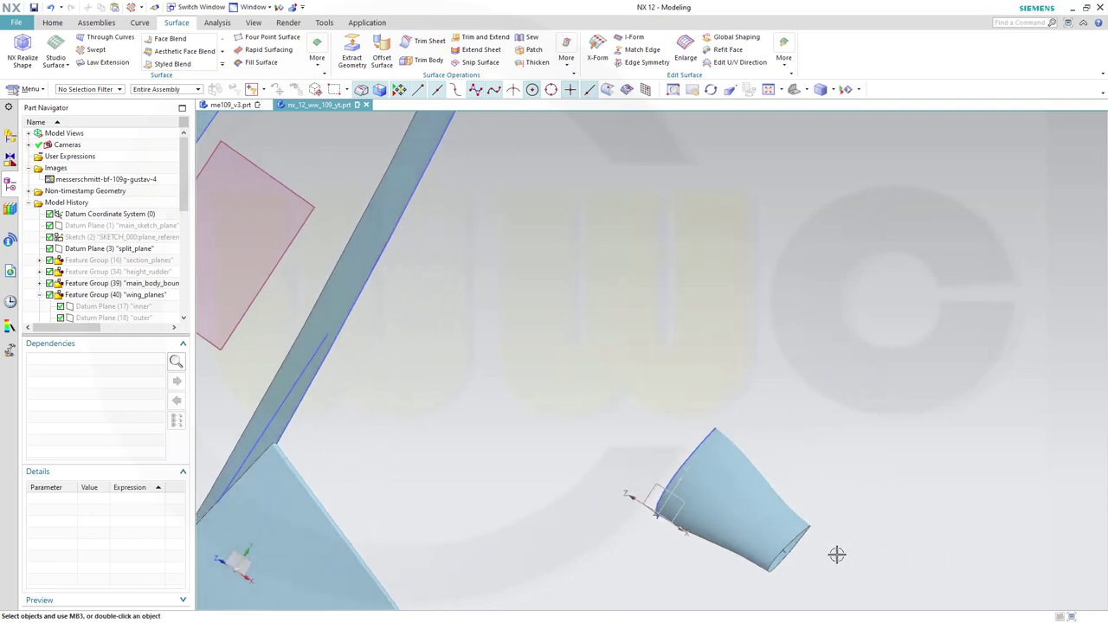
middle_drag(608, 463, 732, 551)
mouse_move(623, 475)
middle_down()
mouse_move(642, 488)
mouse_move(641, 472)
middle_up()
scroll(653, 427, up, 2)
scroll(652, 427, down, 2)
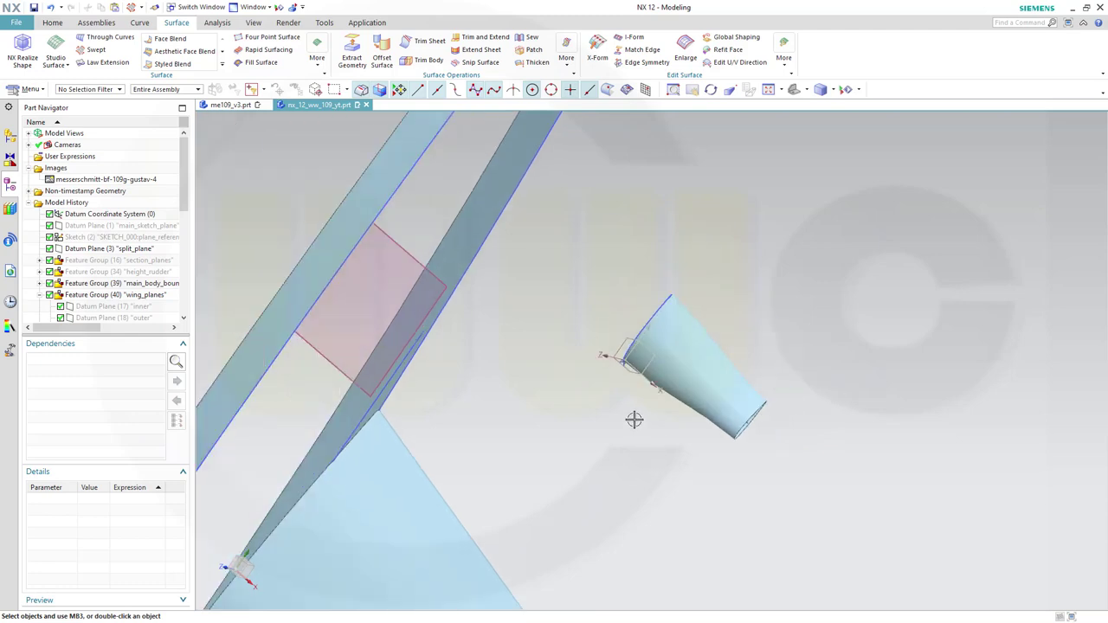
scroll(589, 377, up, 1)
middle_drag(577, 320, 610, 343)
middle_drag(390, 294, 549, 347)
Create an associative line along XC from the chord line's point with an end distance of -750 mm
scroll(995, 360, up, 3)
shift+middle_drag(1027, 348, 715, 367)
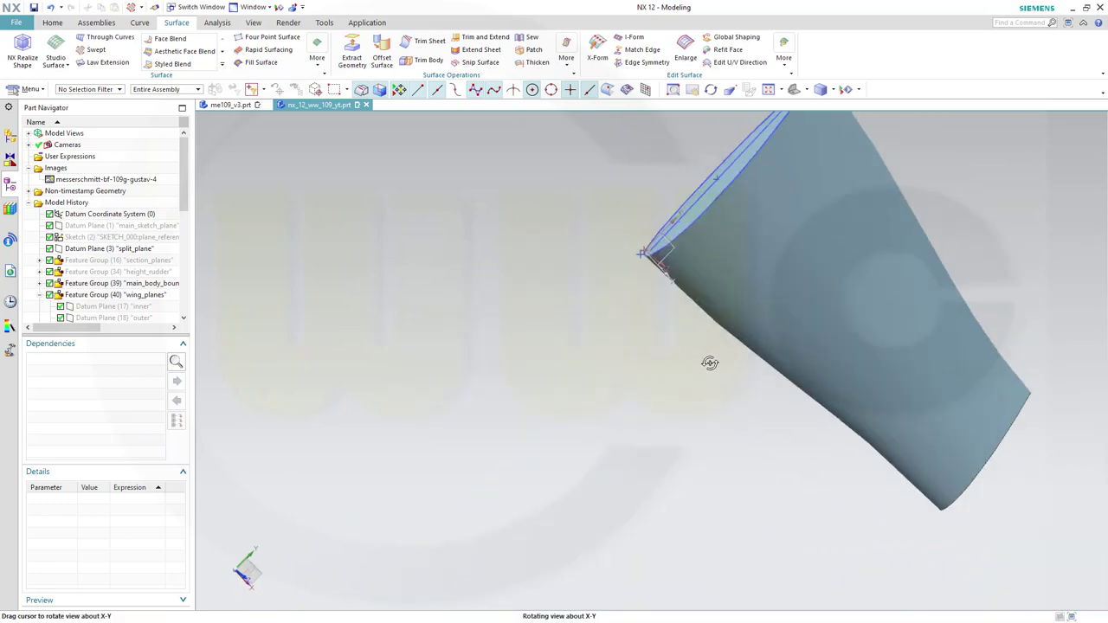
click(139, 23)
click(143, 50)
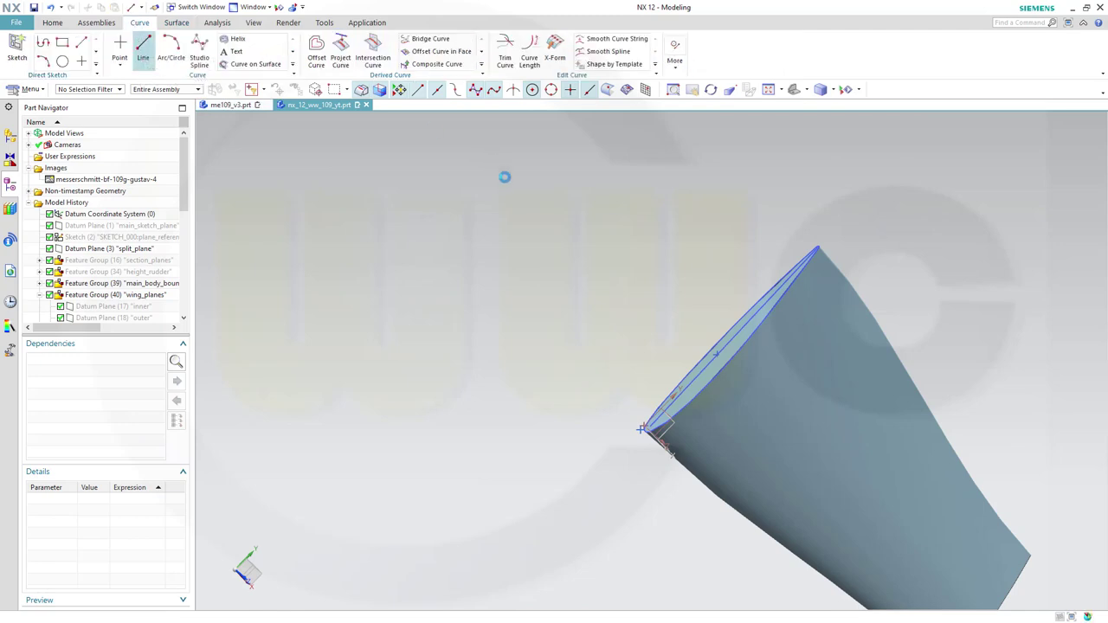
click(716, 355)
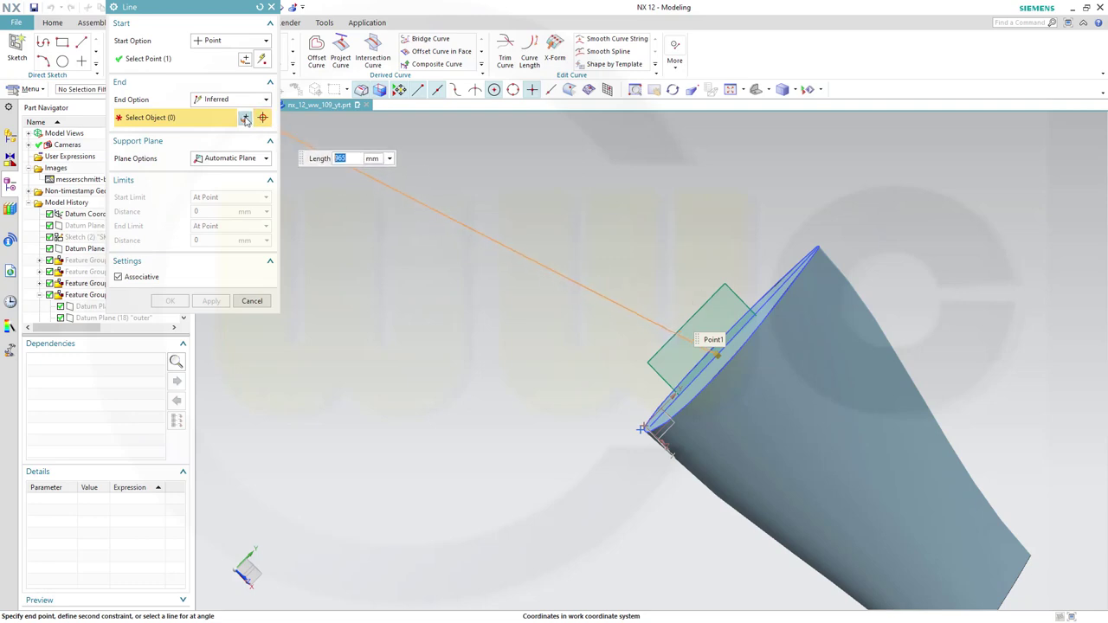
click(264, 102)
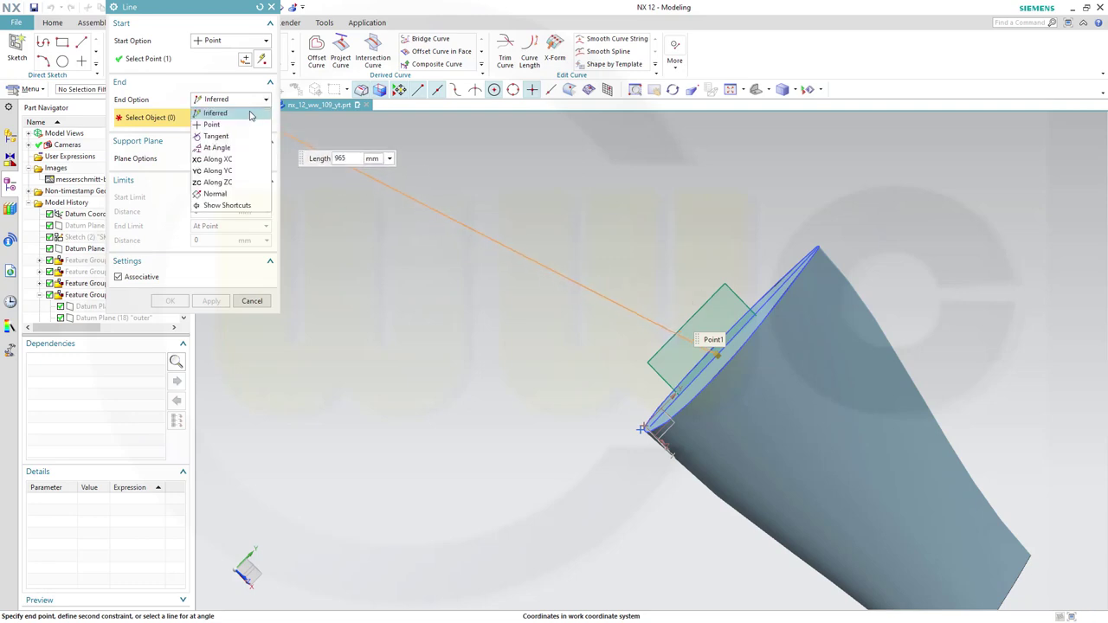
click(217, 159)
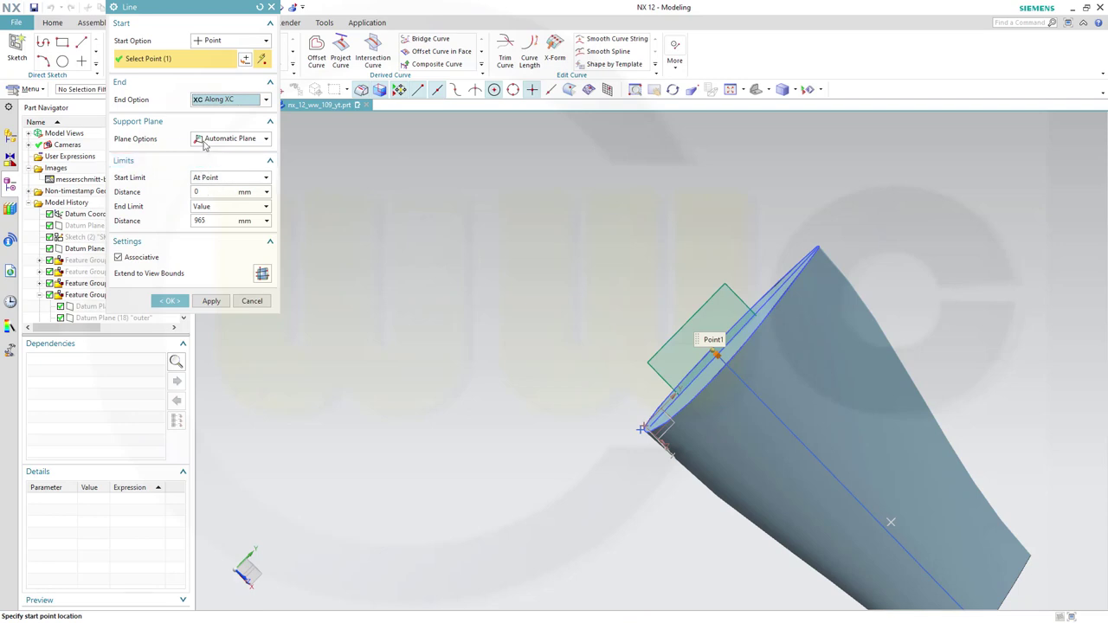
key(Tab)
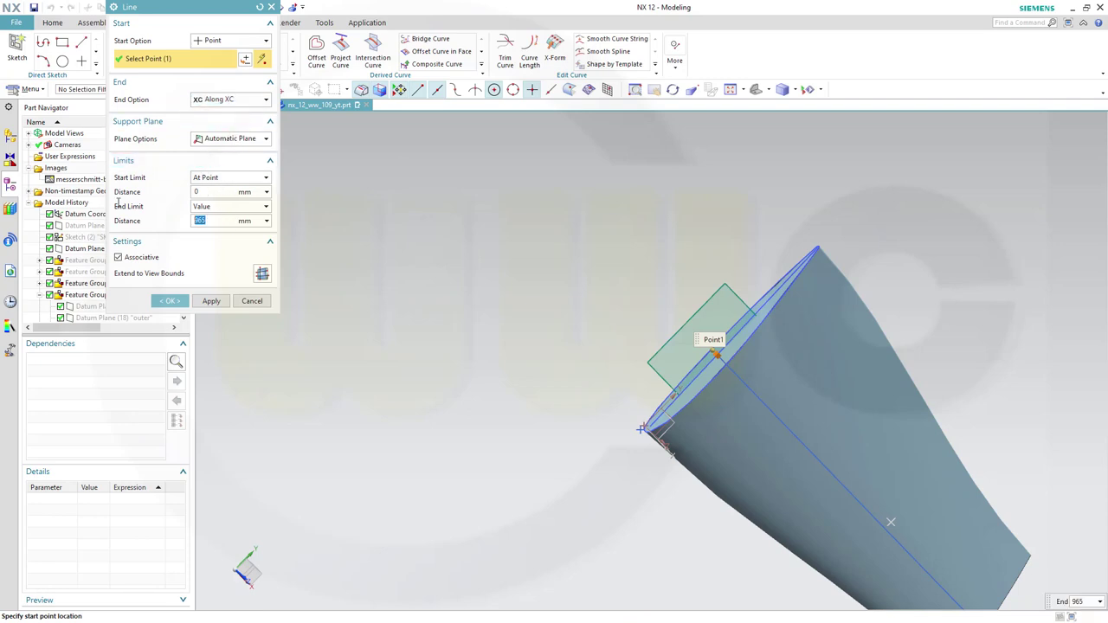
text(-75)
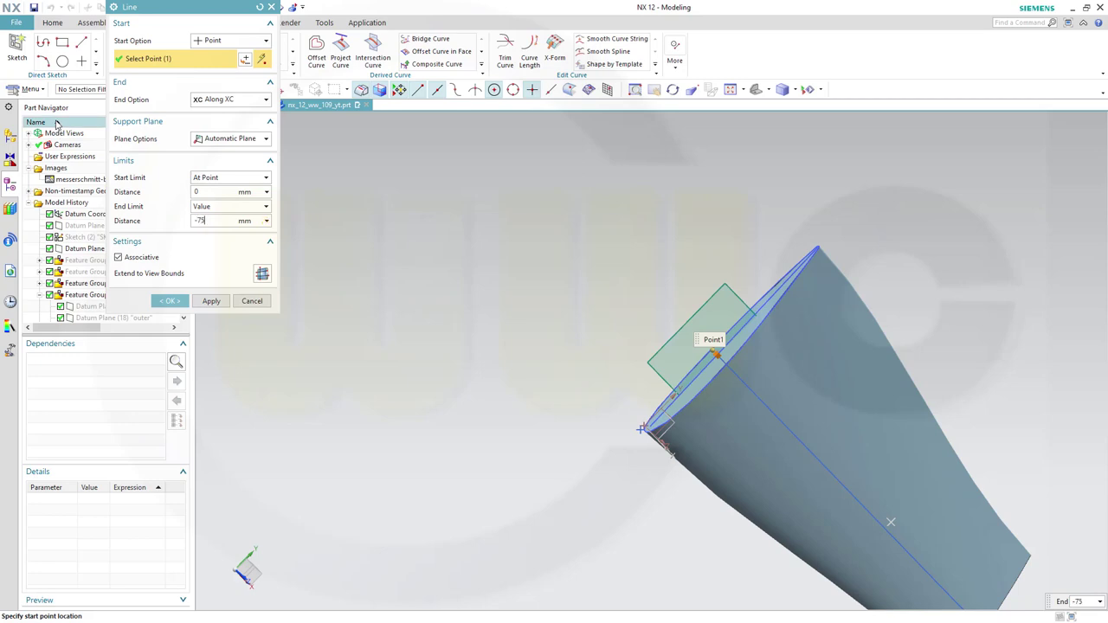
key(Return)
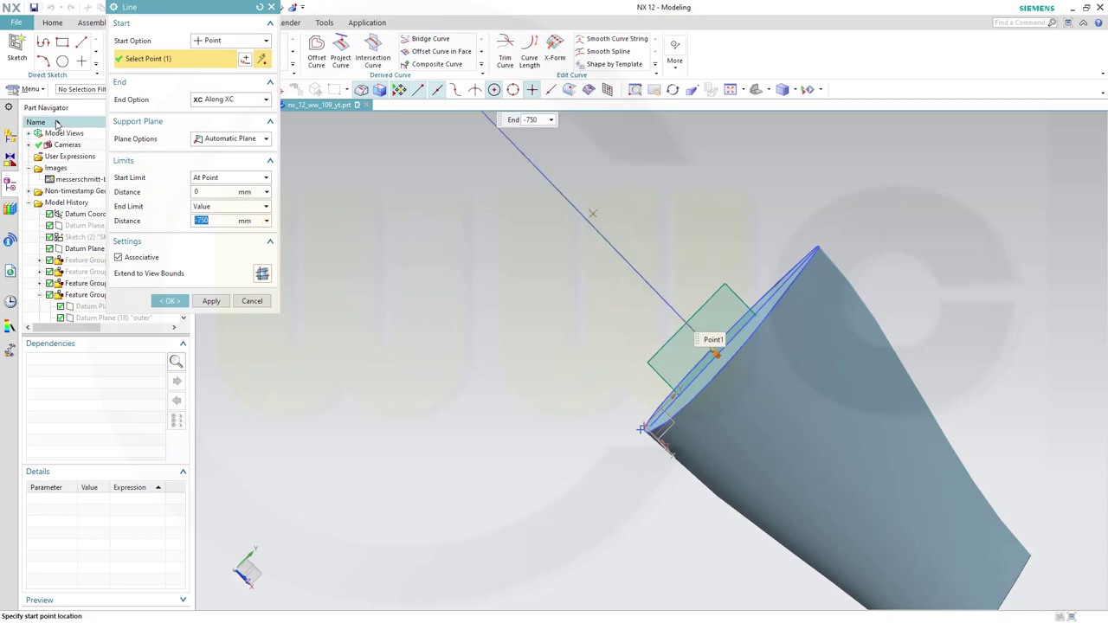
click(171, 303)
middle_drag(277, 292, 455, 313)
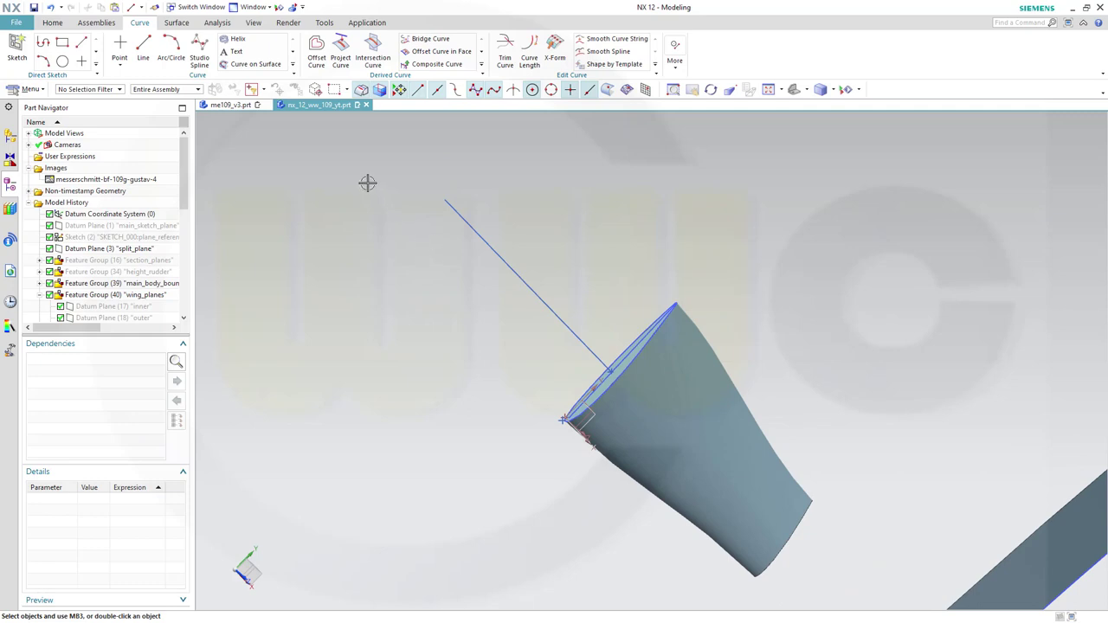
Set up a Swept surface with the airfoil outline as section and the new line as guide, reversing the guide's direction
click(176, 23)
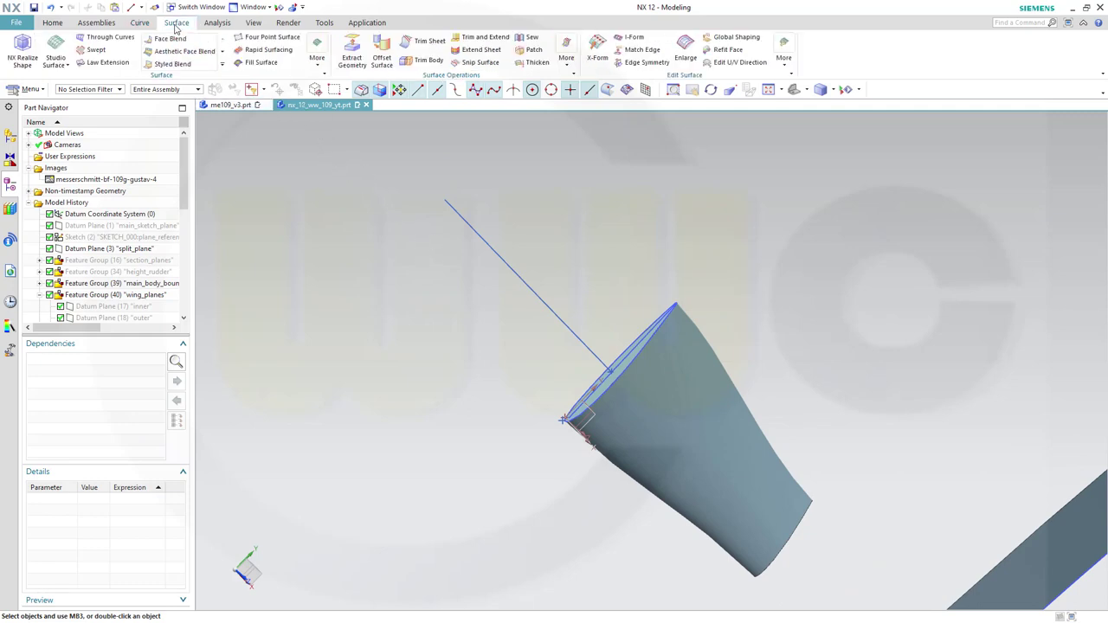
click(93, 50)
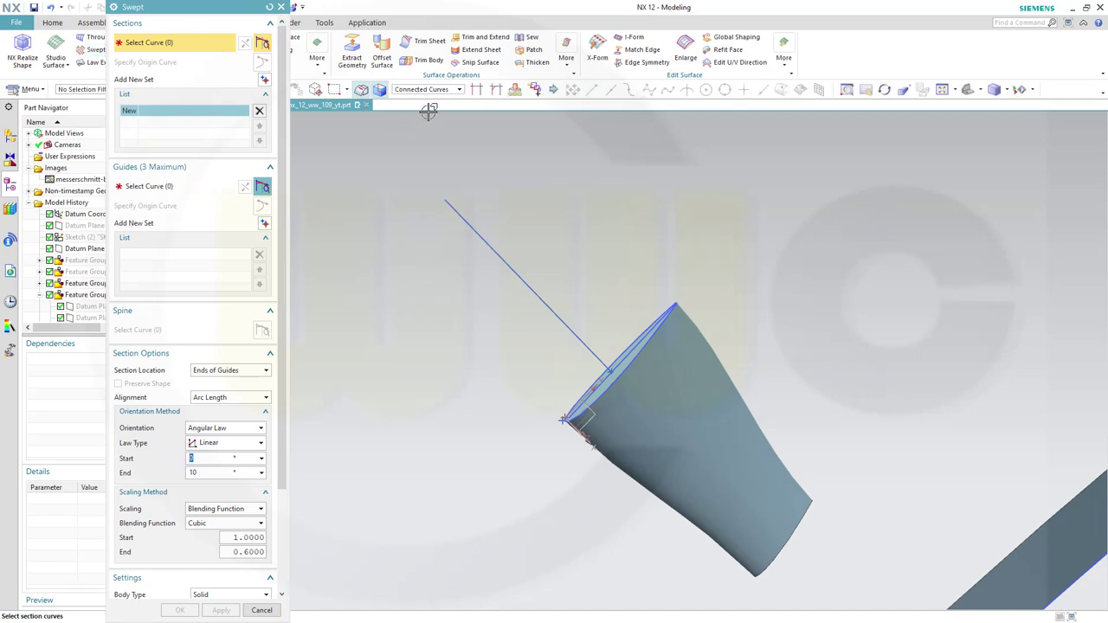
click(609, 389)
middle_click(293, 163)
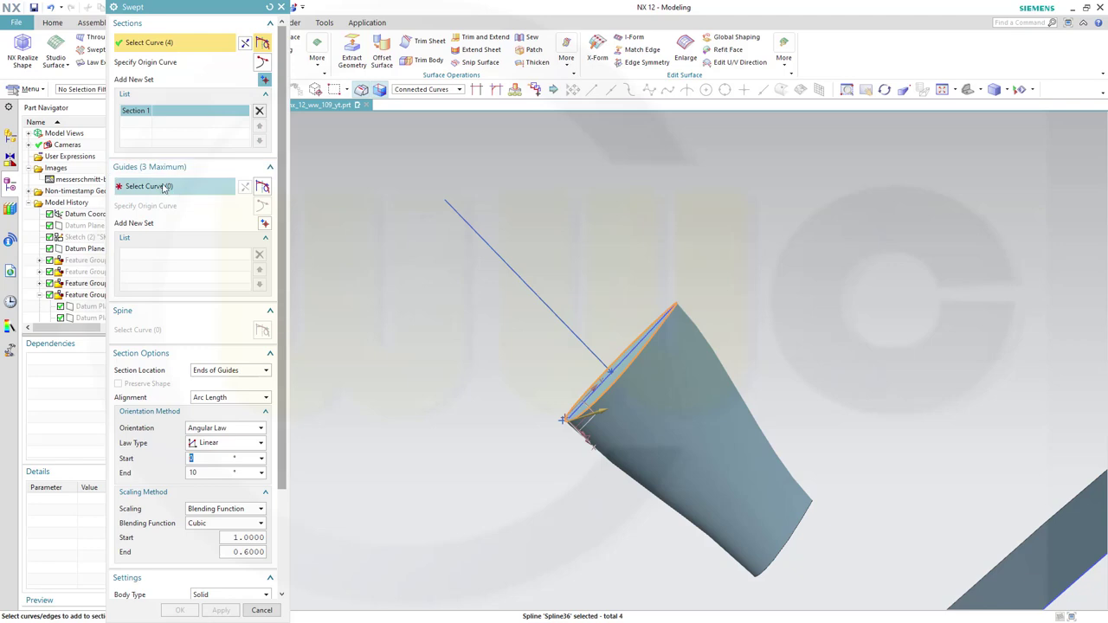
click(477, 235)
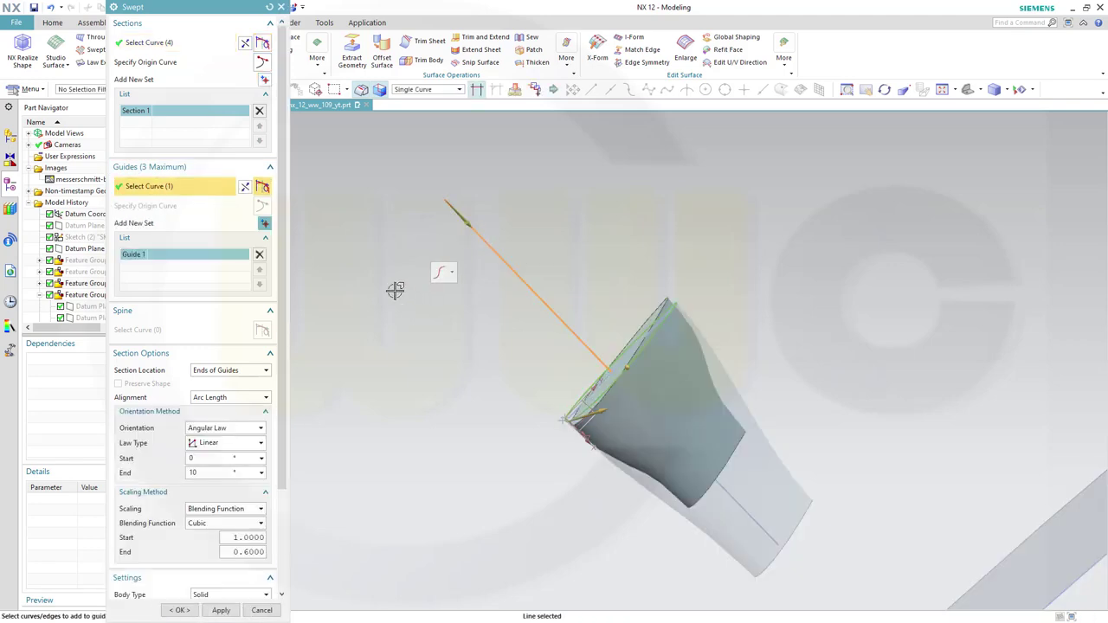
click(244, 188)
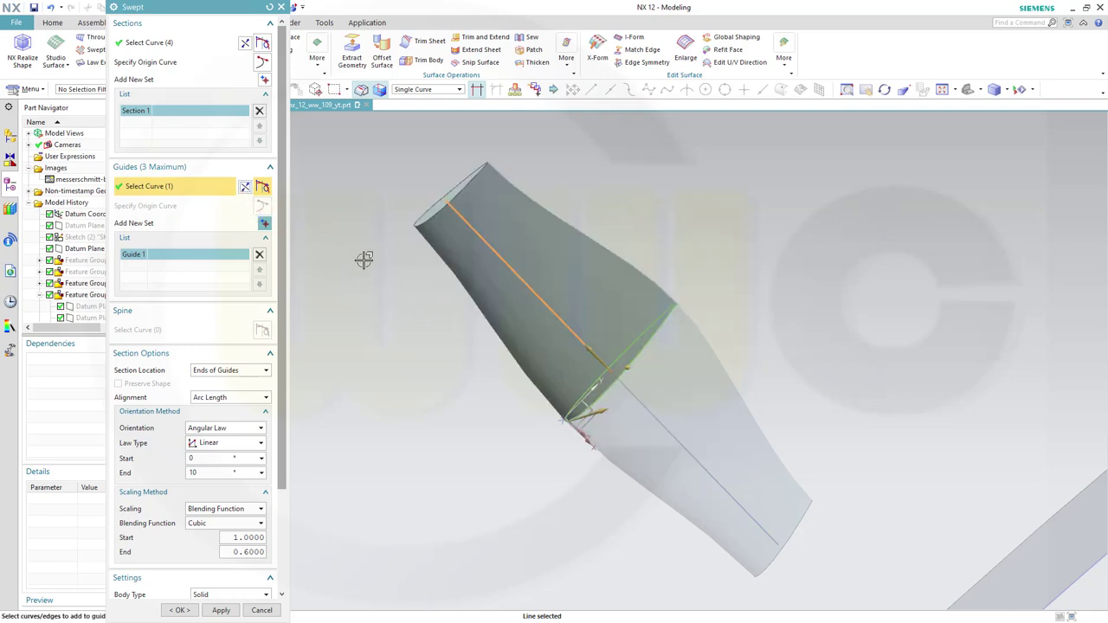
Check the sweep preview and create the second blade half with a linear angular law ending at 10° and a cubic end scale of 0.6
scroll(404, 263, up, 5)
scroll(448, 268, down, 4)
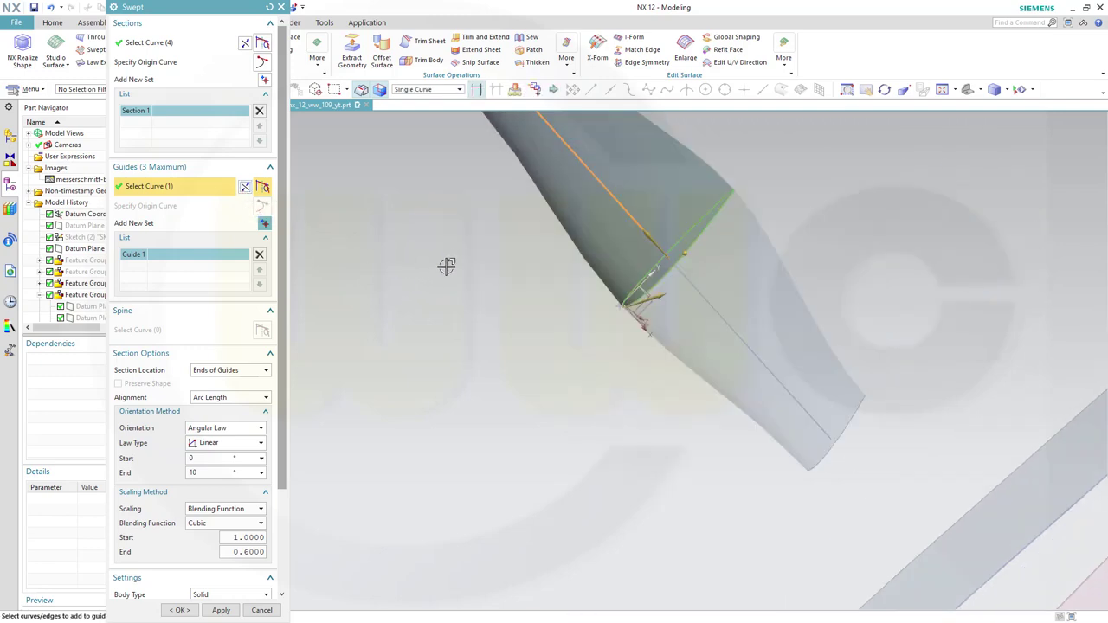
scroll(812, 217, down, 3)
shift+middle_drag(838, 208, 720, 390)
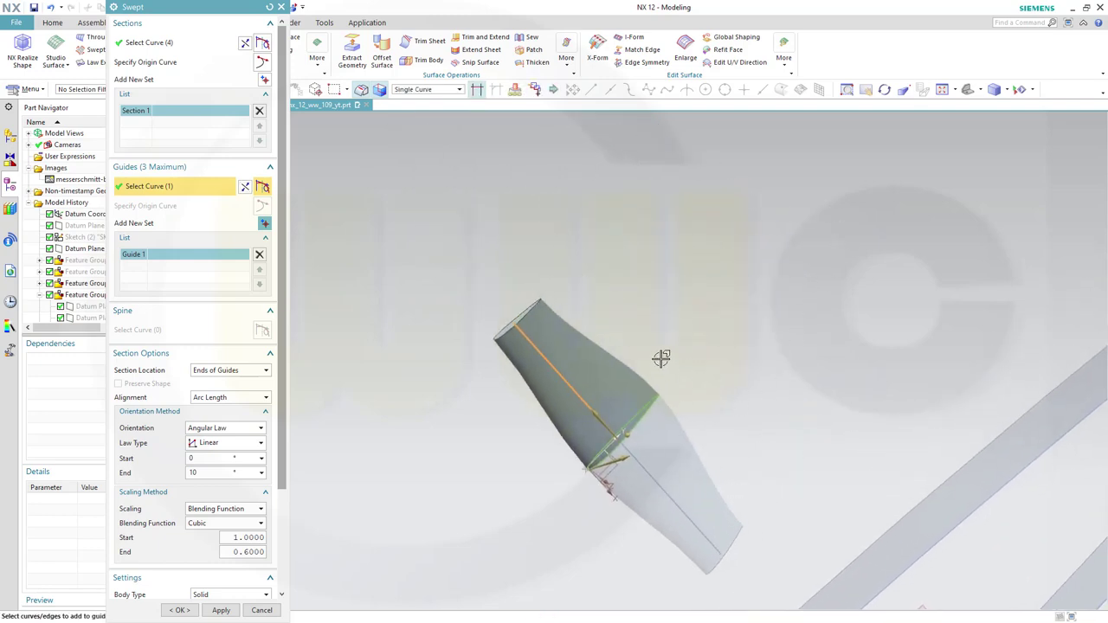
middle_drag(653, 344, 486, 407)
right_click(485, 407)
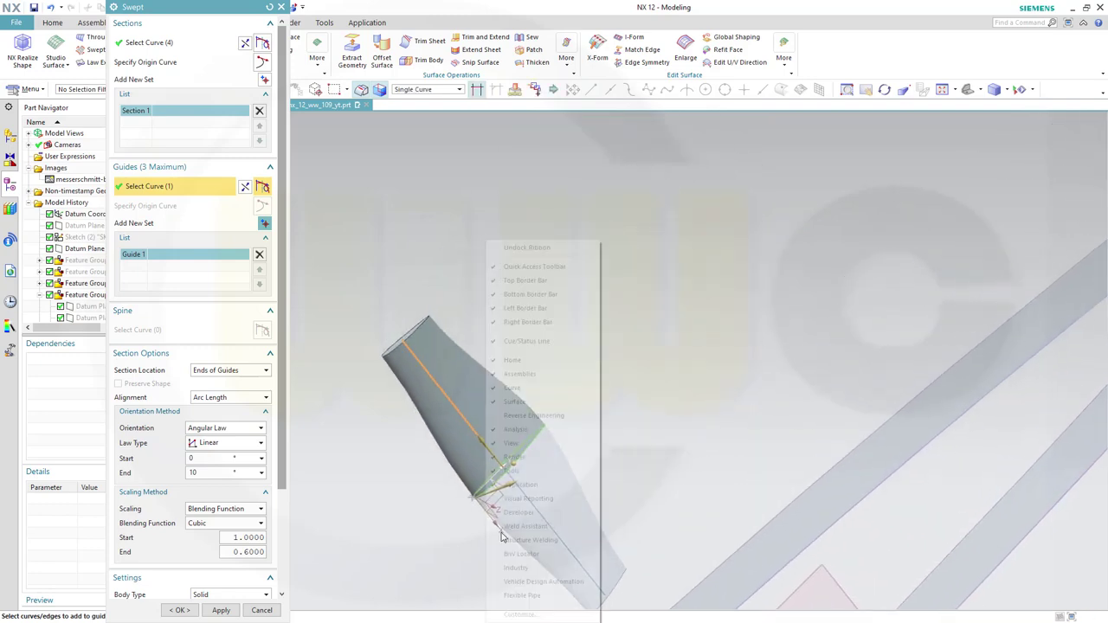
click(658, 434)
middle_drag(564, 403, 497, 373)
middle_click(466, 374)
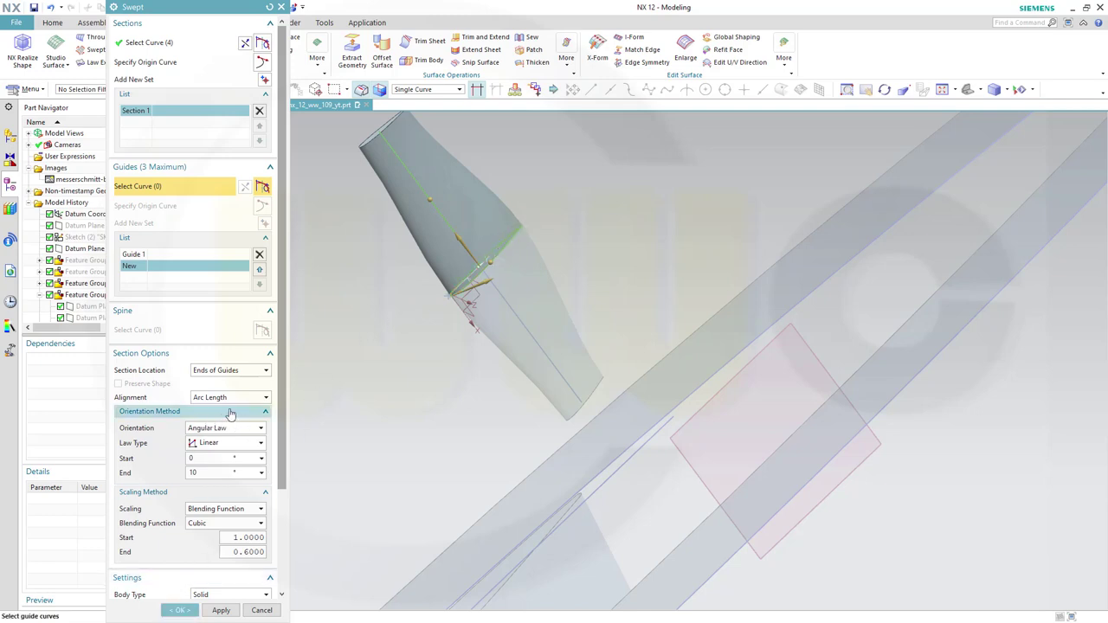
click(178, 611)
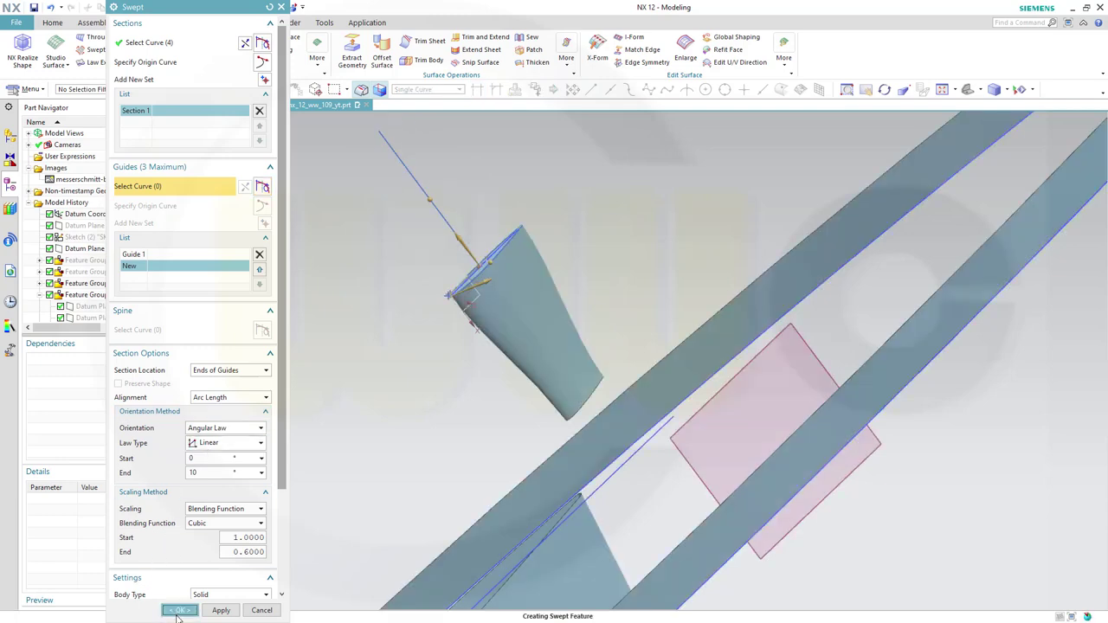
Examine both swept blade halves from several sides and compare their size with the wing and spinner
scroll(337, 425, up, 2)
scroll(368, 408, down, 3)
scroll(377, 341, up, 2)
middle_drag(378, 341, 415, 346)
scroll(445, 257, down, 3)
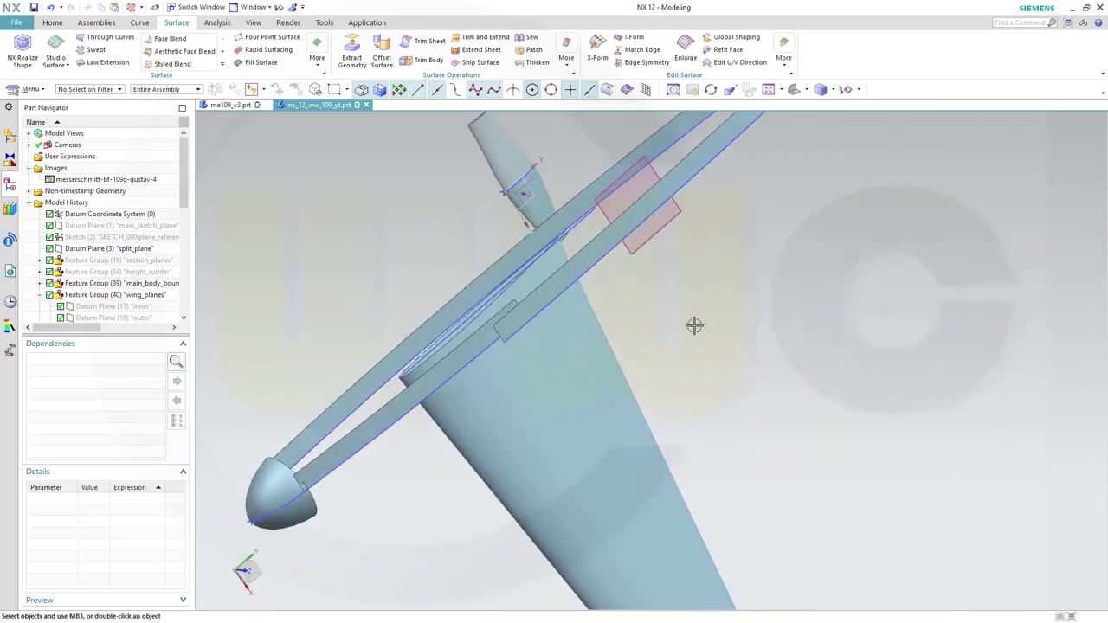
scroll(707, 329, down, 1)
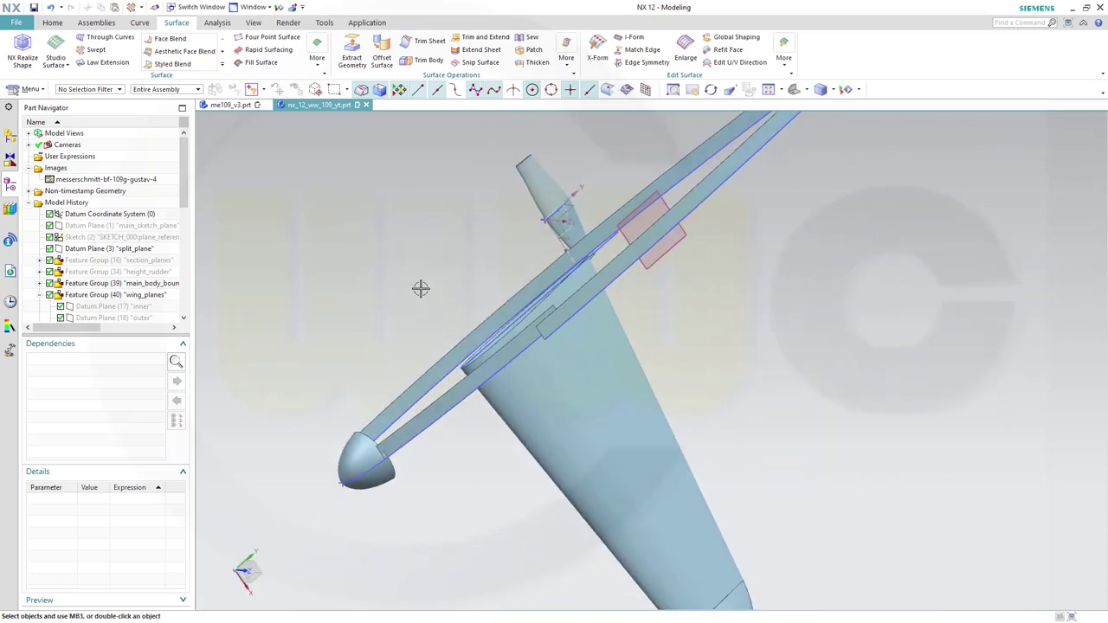
shift+middle_drag(411, 264, 413, 375)
middle_drag(451, 316, 480, 320)
scroll(499, 329, up, 5)
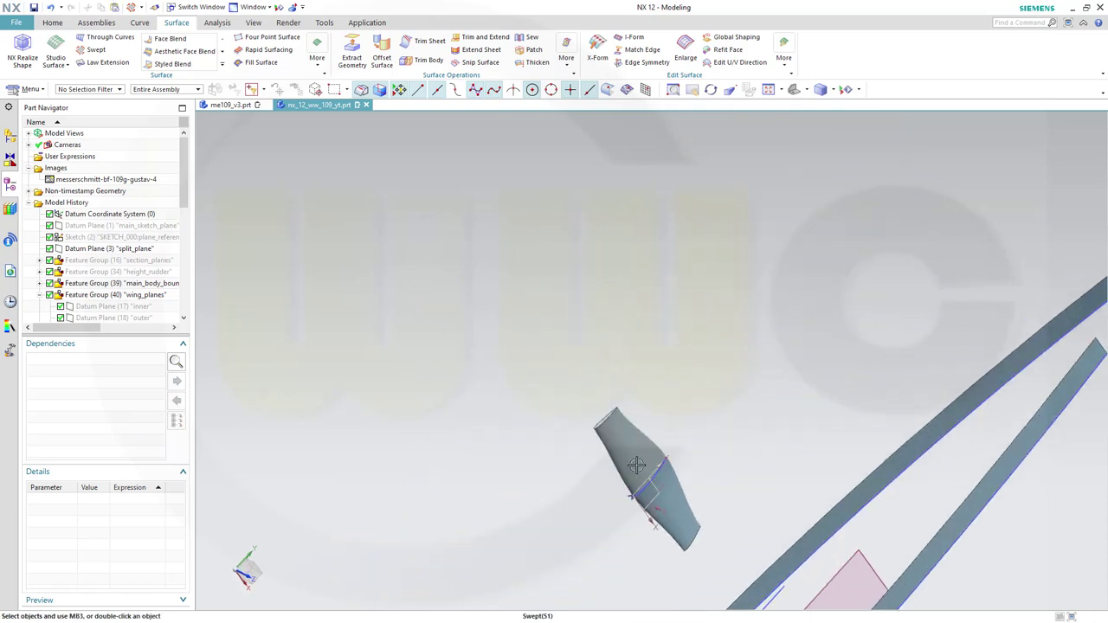
scroll(178, 286, down, 6)
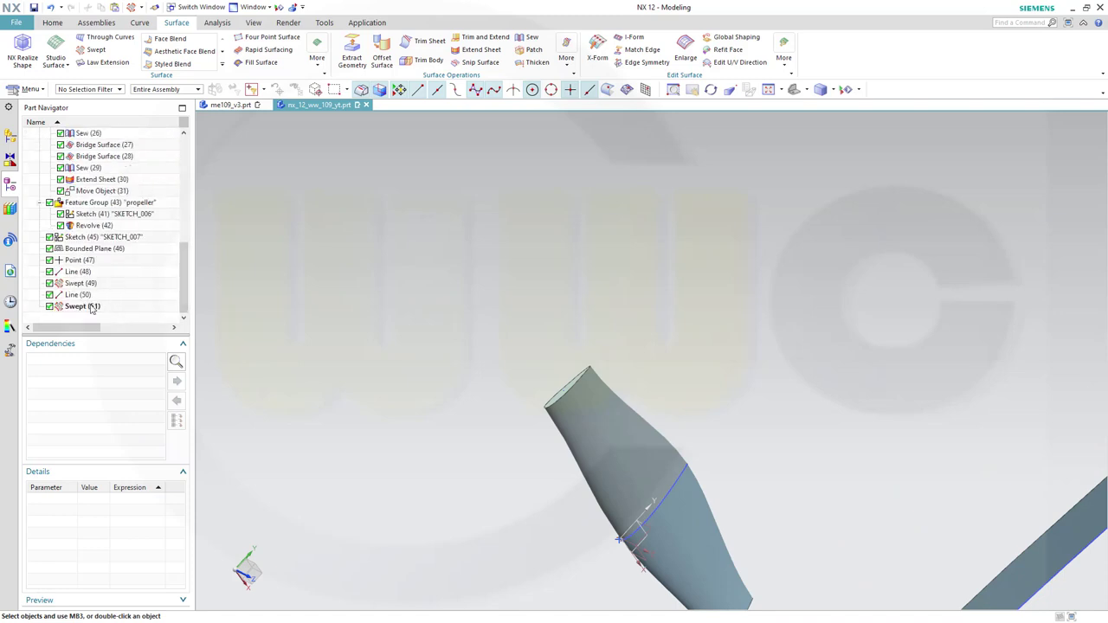
Edit the second swept blade half so that its body type is Sheet
double_click(82, 307)
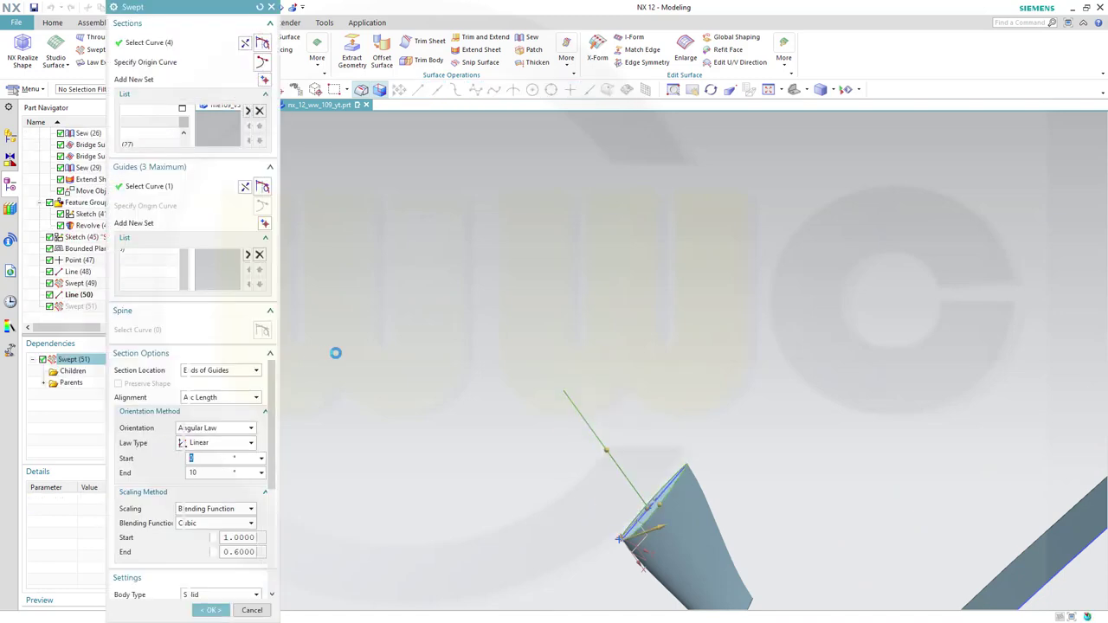
scroll(278, 487, down, 3)
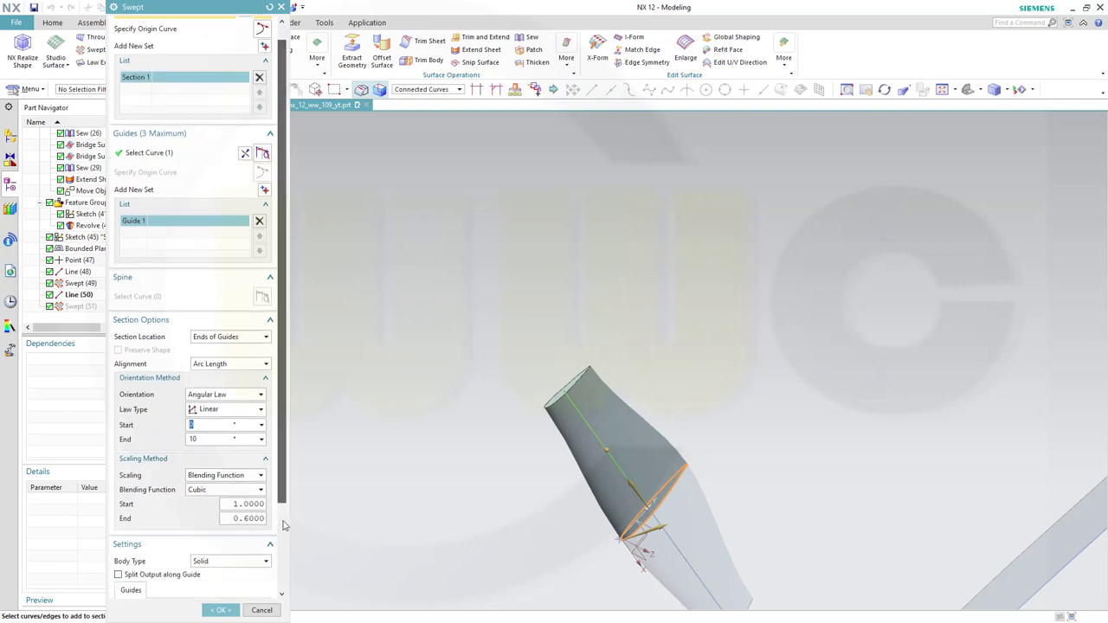
click(267, 532)
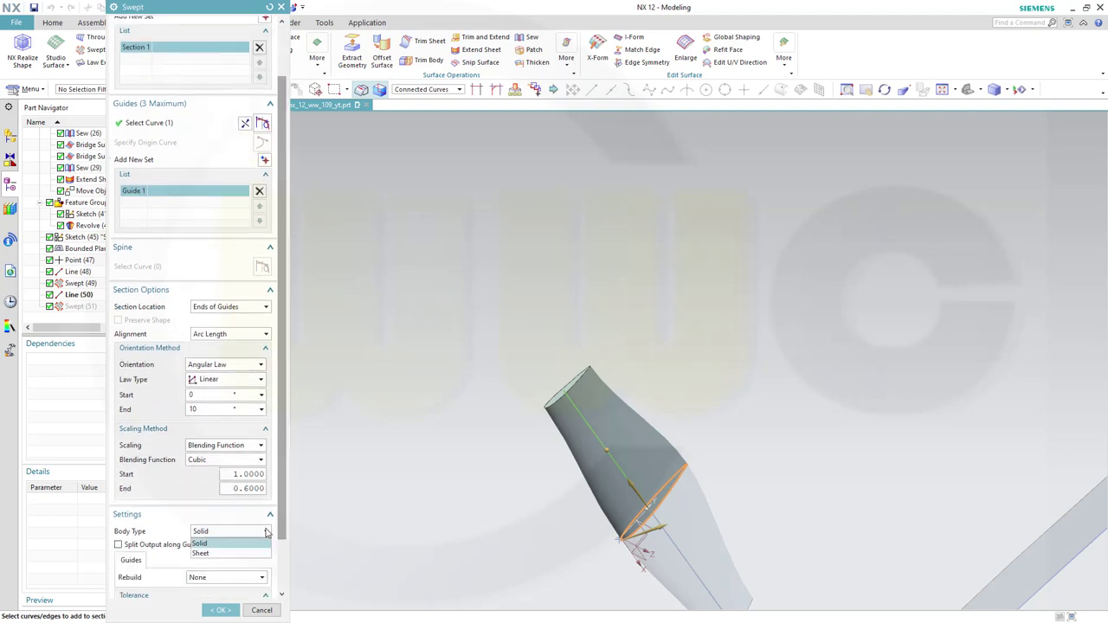
click(227, 551)
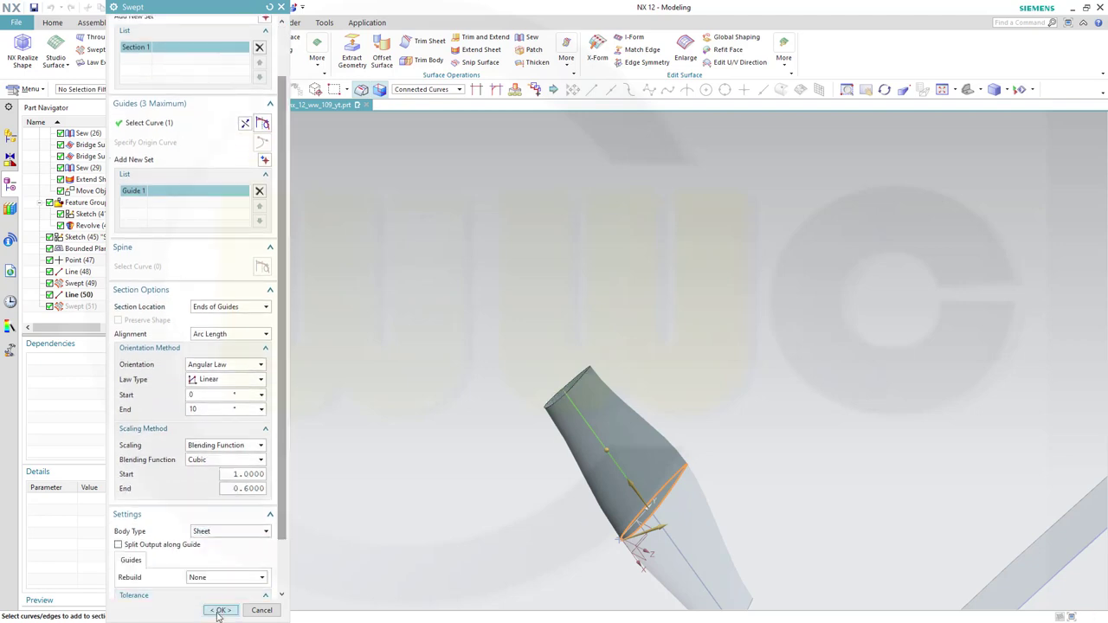
click(220, 611)
Hide the wing's Through Curves surface body beside the propeller blade
middle_drag(786, 487, 770, 442)
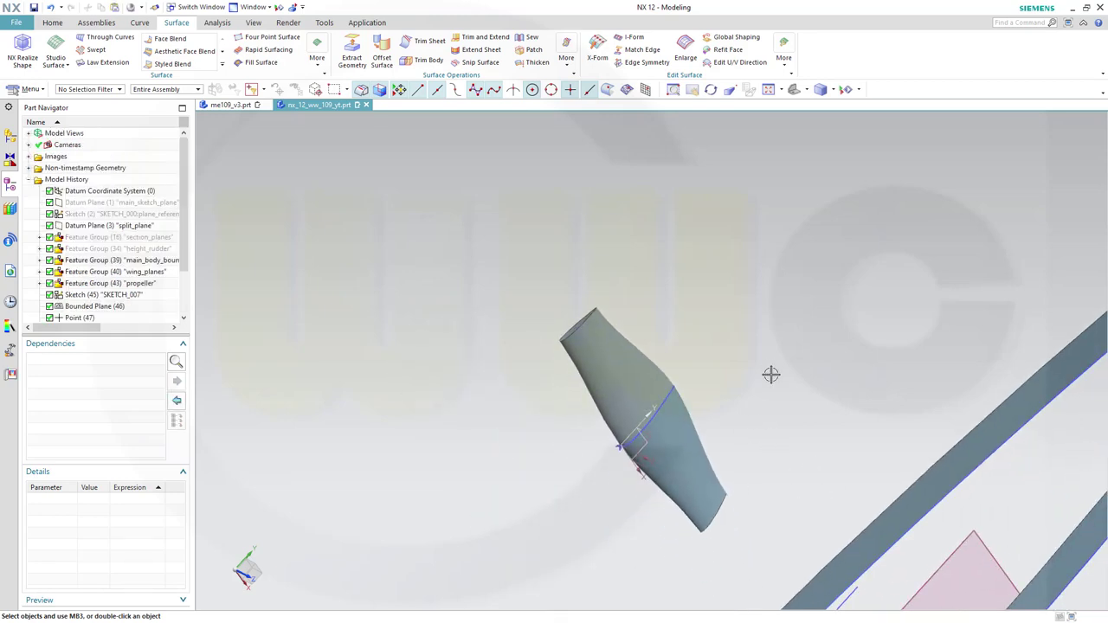
scroll(762, 414, down, 3)
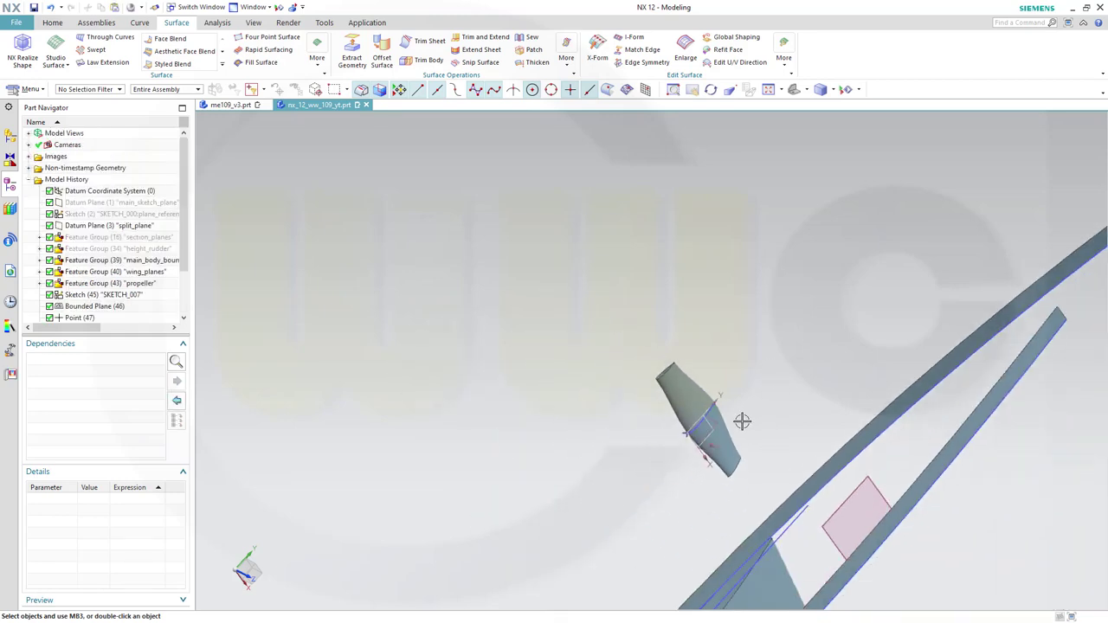
scroll(744, 420, down, 2)
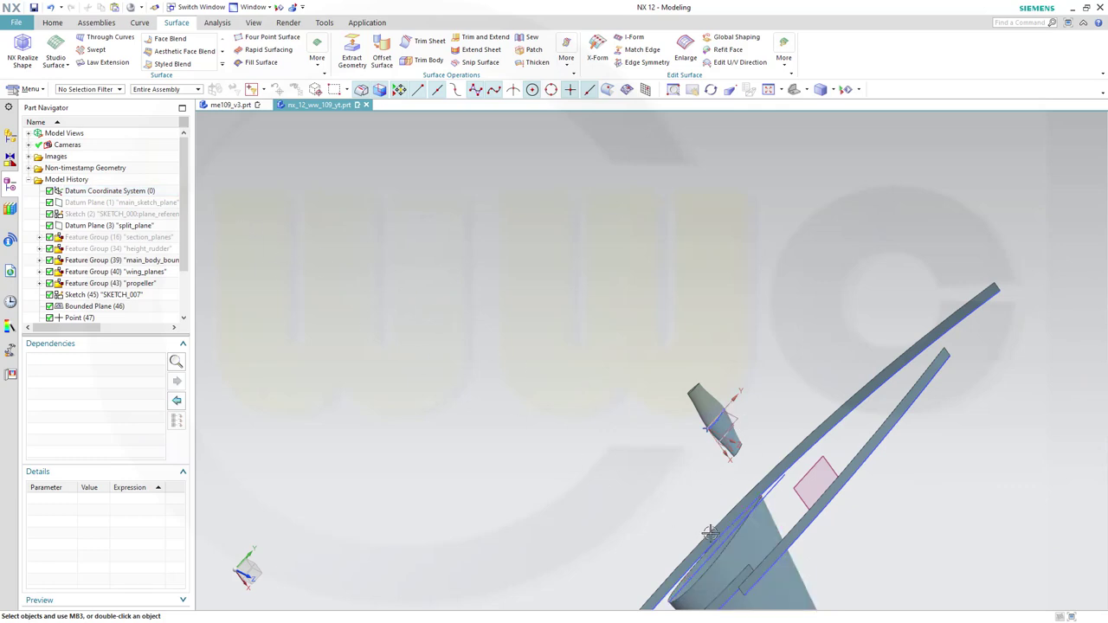
right_click(739, 547)
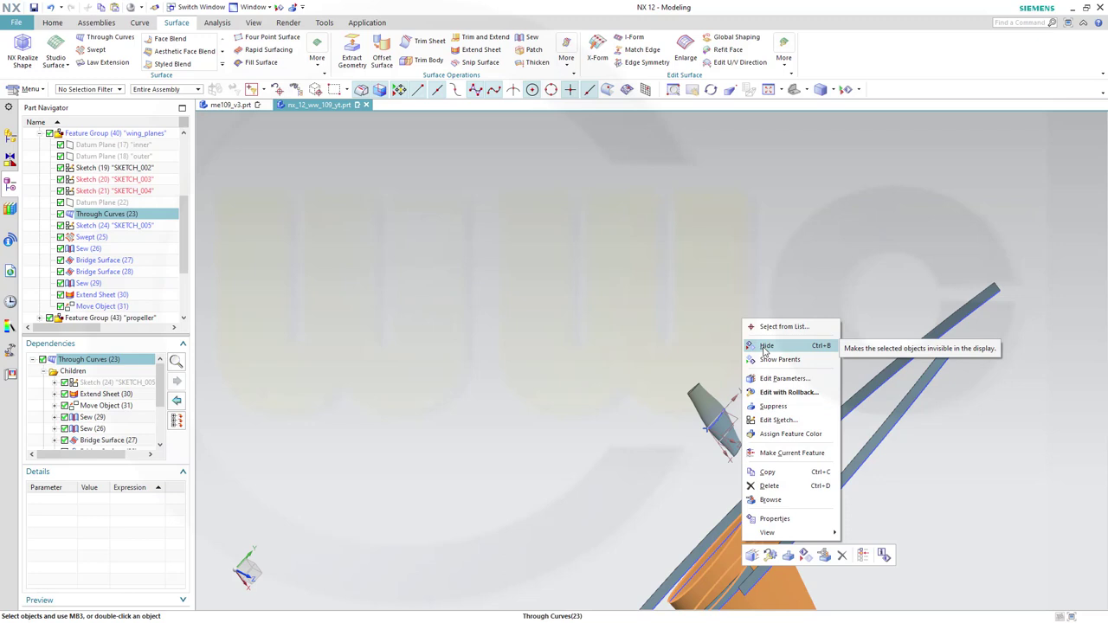
key(ctrl+b)
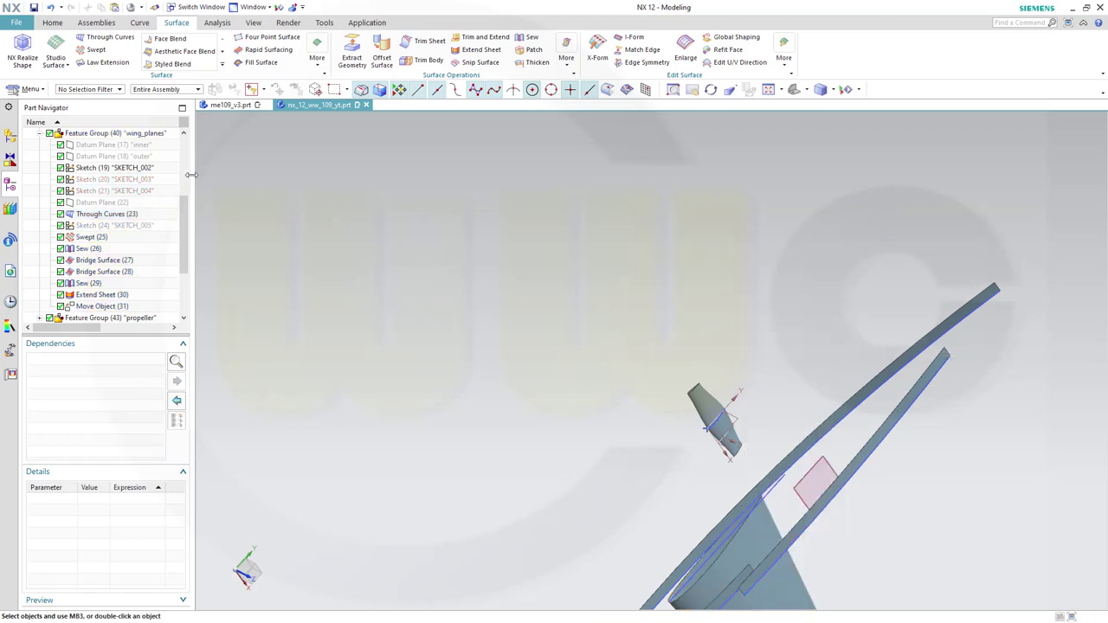
right_click(753, 497)
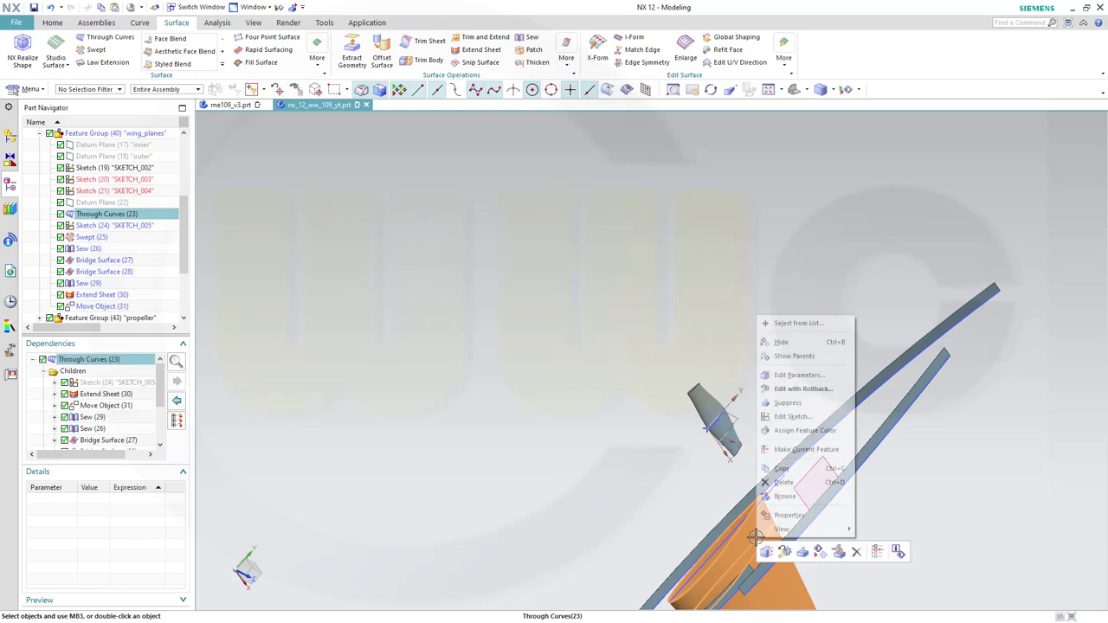
click(797, 342)
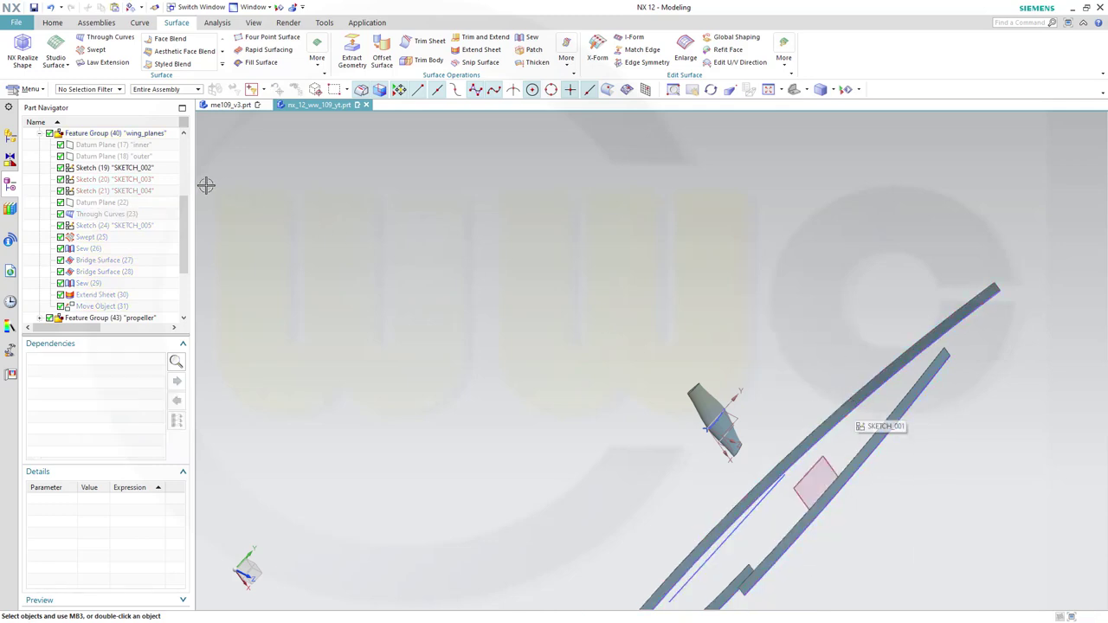
Hide the feature group holding the main body's boundary sketch and extruded sheets
scroll(159, 177, up, 4)
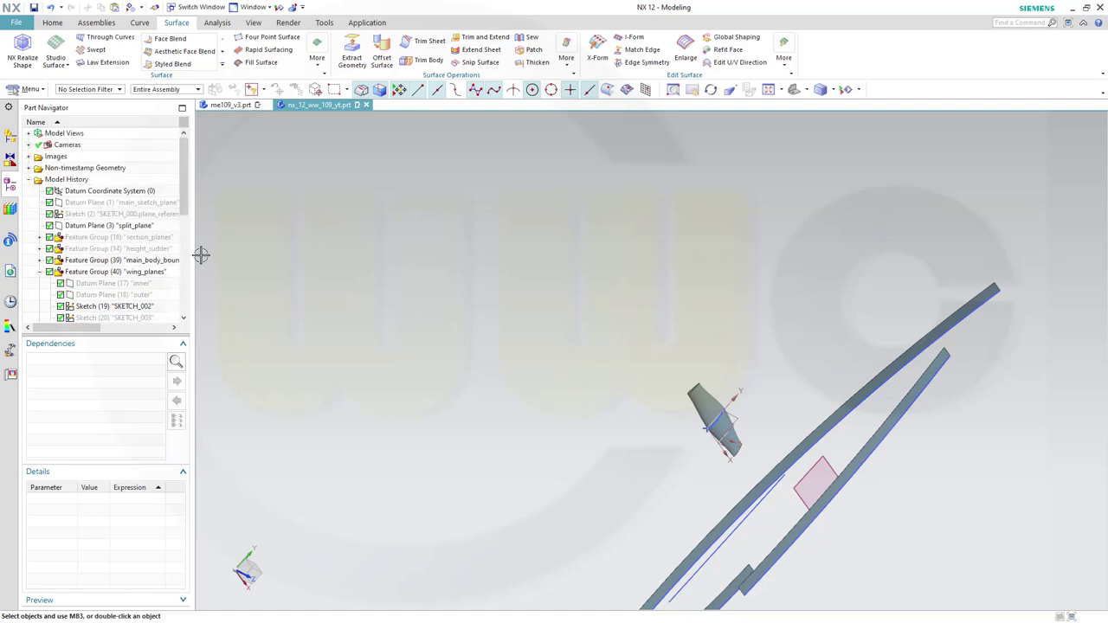
click(156, 262)
right_click(157, 261)
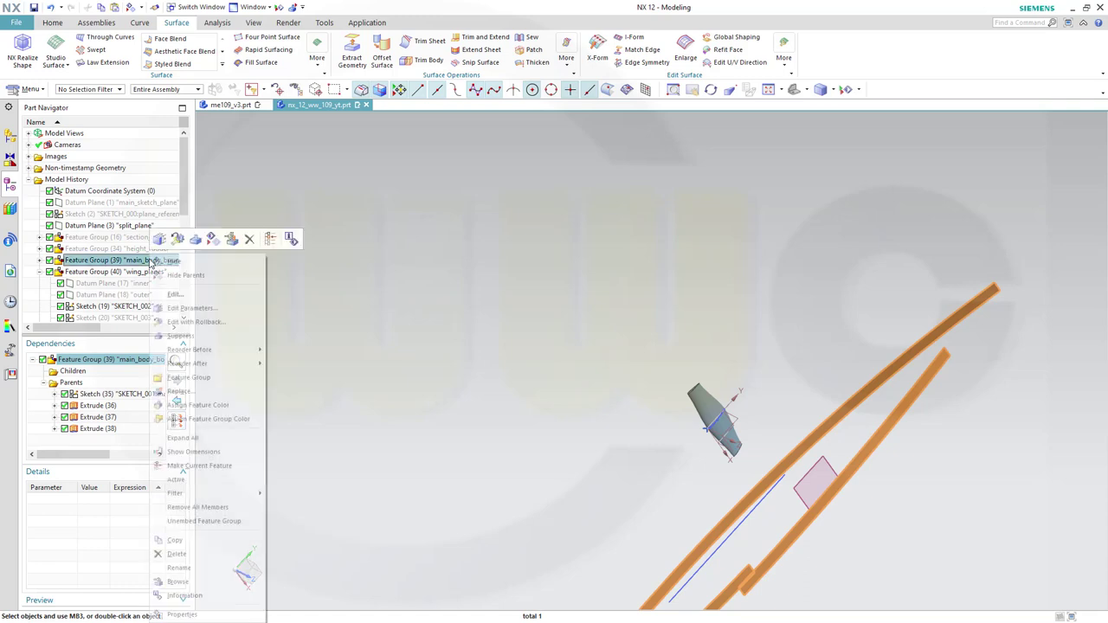
click(205, 260)
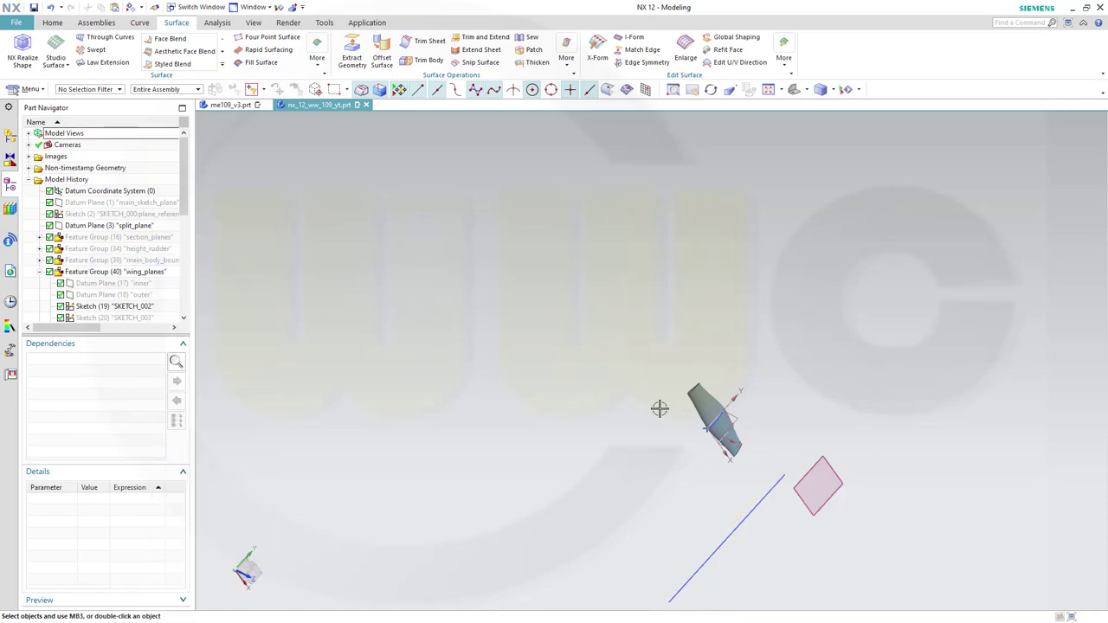
Create a datum plane at 90 degrees to main_sketch_plane through the straight chord line of the blade's airfoil sketch
scroll(644, 389, up, 5)
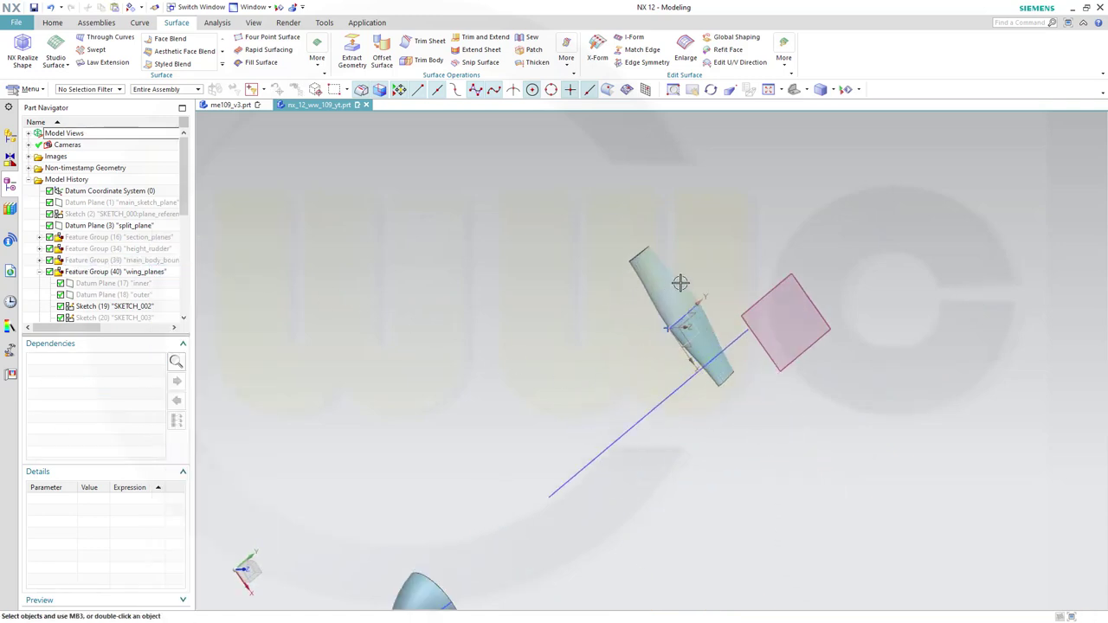
scroll(693, 283, up, 3)
middle_drag(717, 281, 677, 201)
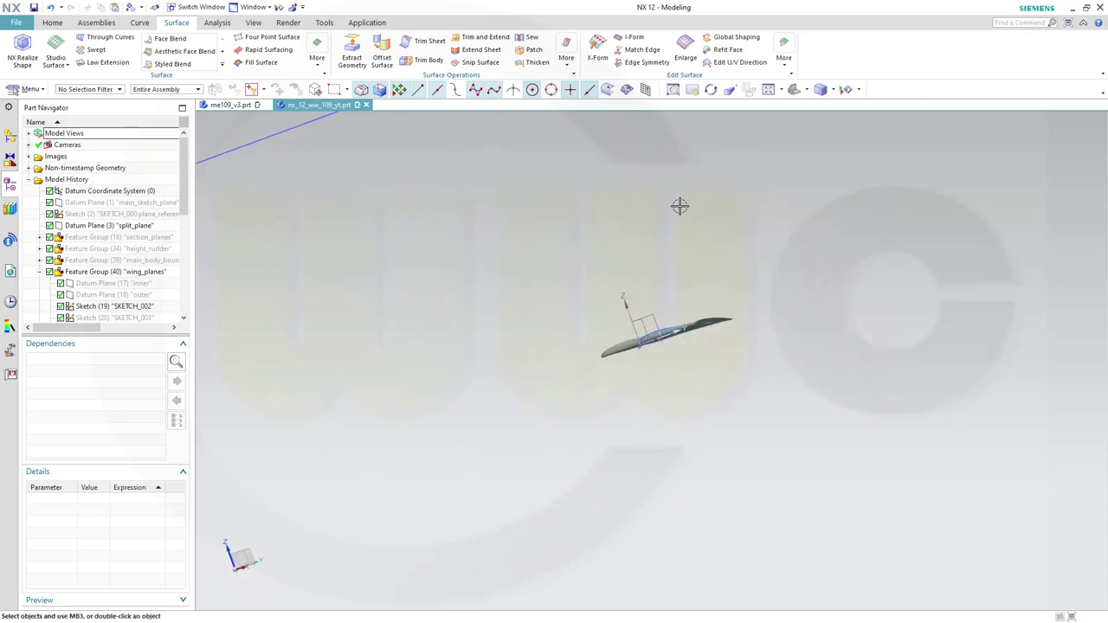
scroll(695, 308, up, 3)
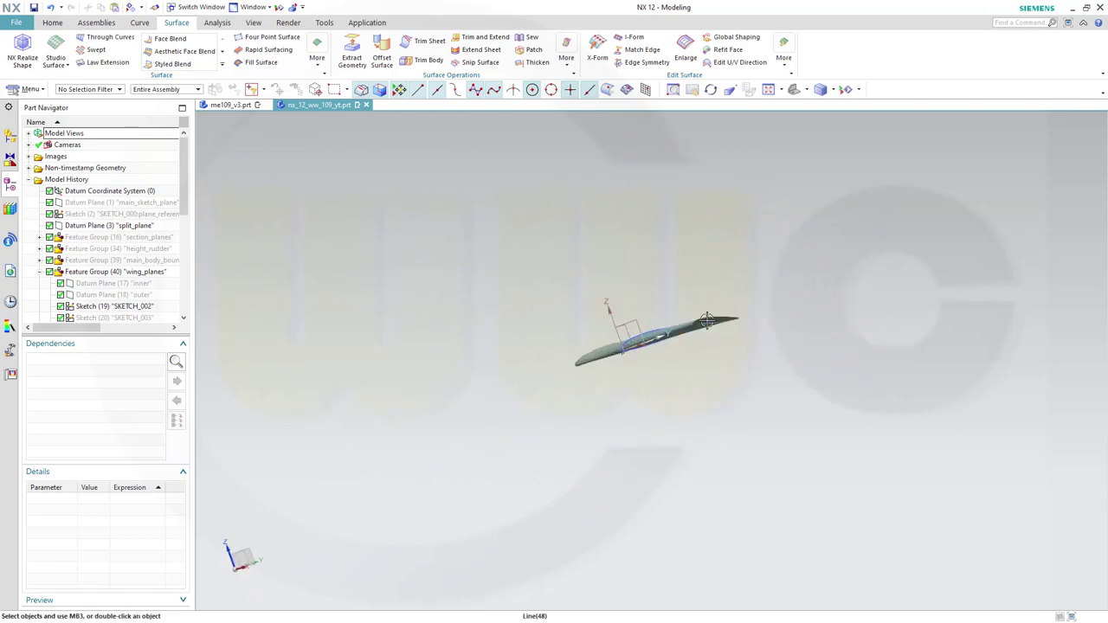
scroll(696, 308, up, 2)
middle_drag(655, 322, 626, 339)
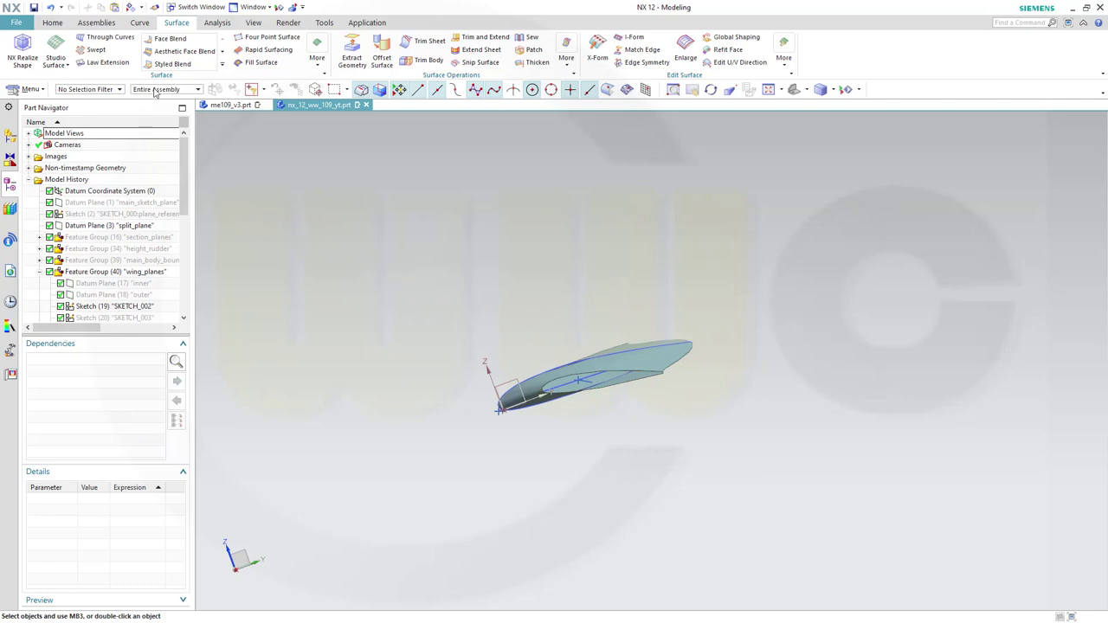
click(57, 25)
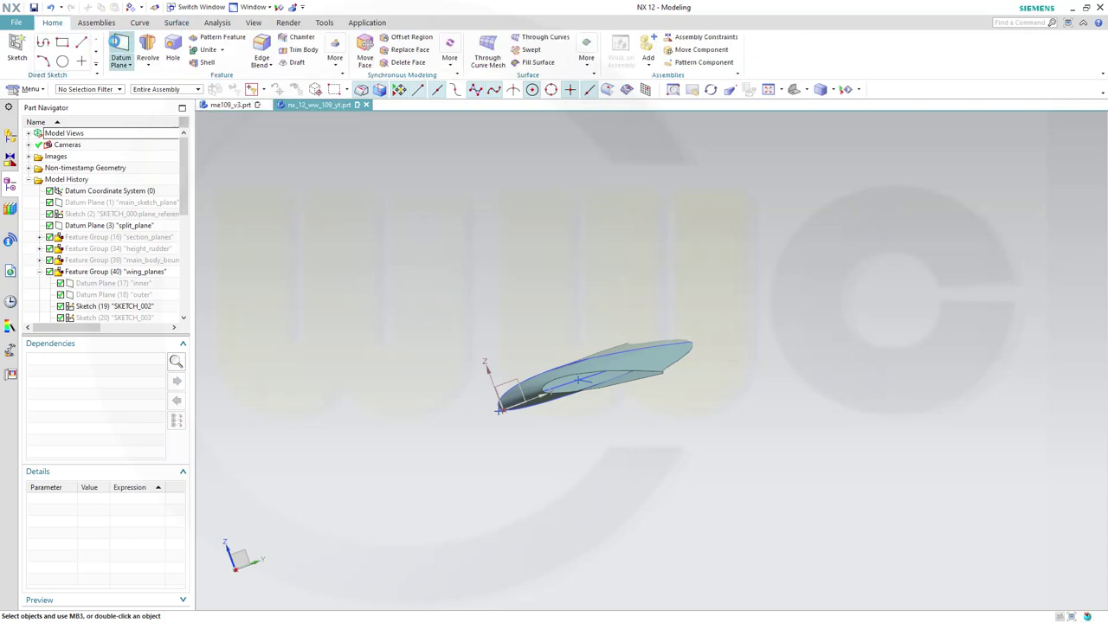
click(120, 47)
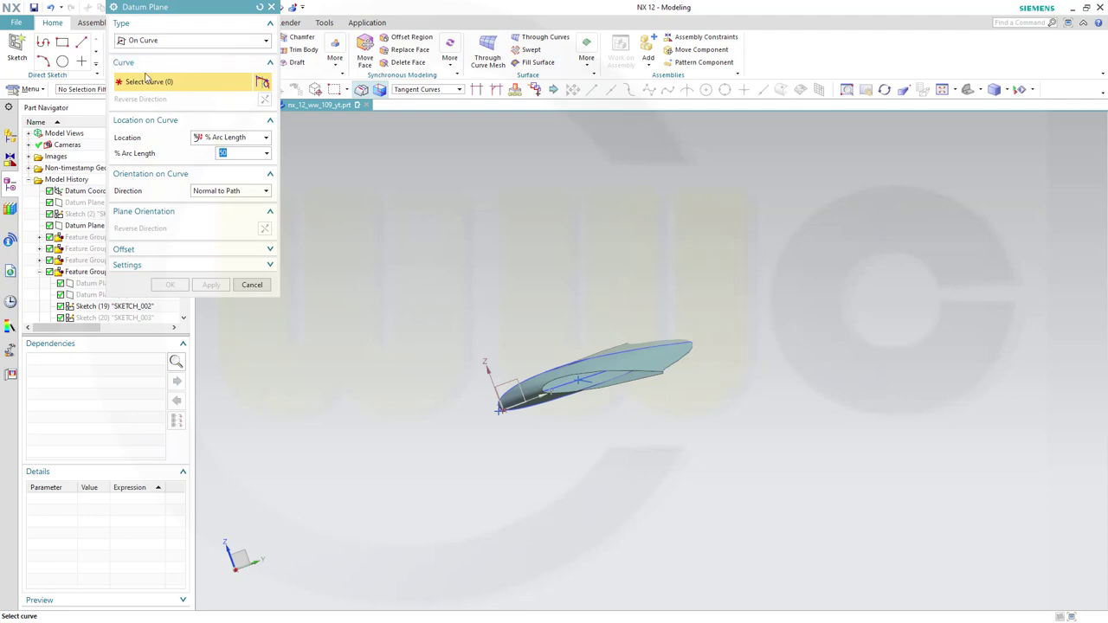
click(267, 41)
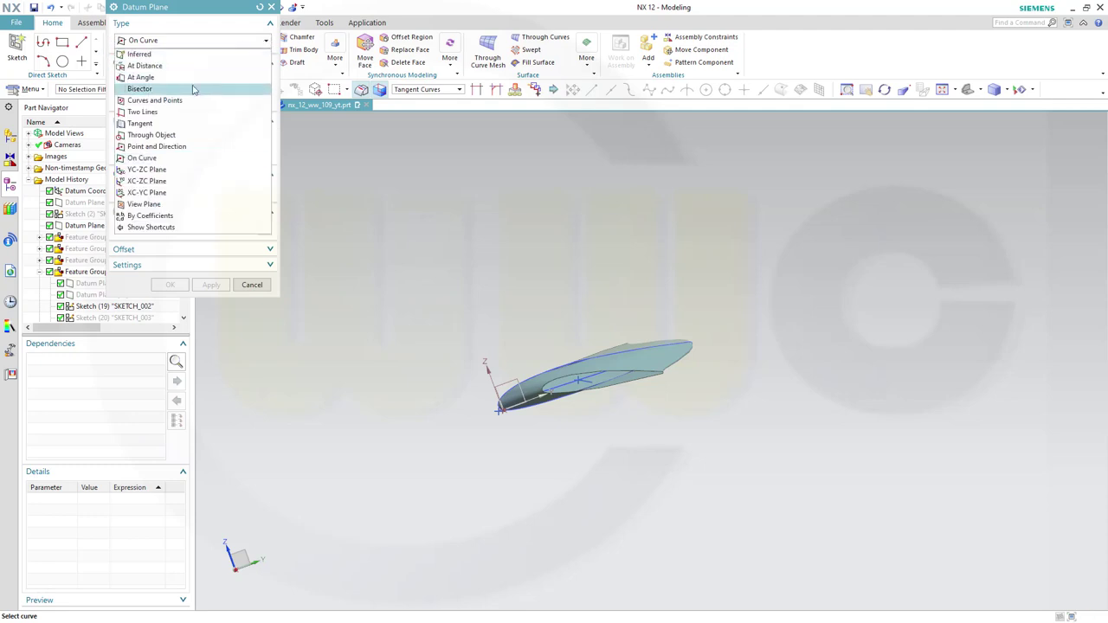
click(141, 77)
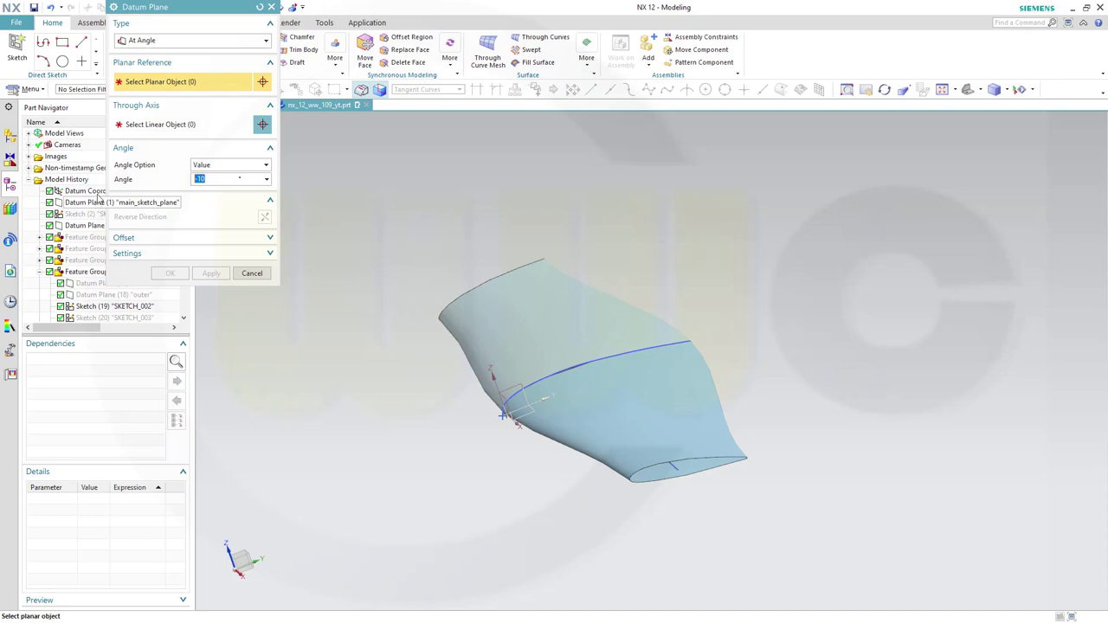
drag(173, 7, 303, 38)
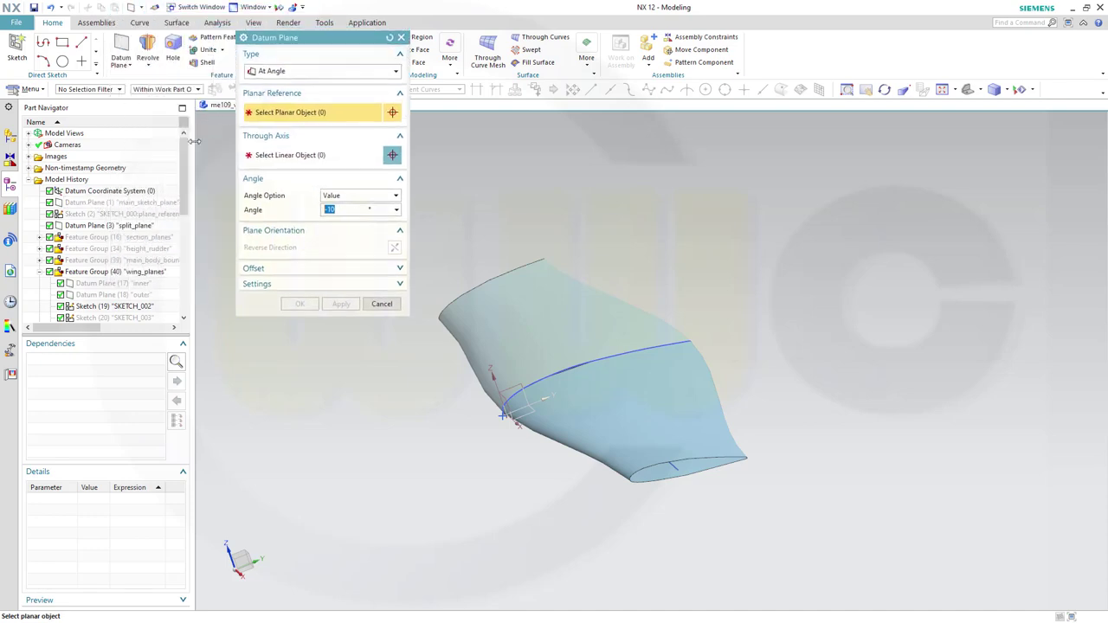
click(163, 202)
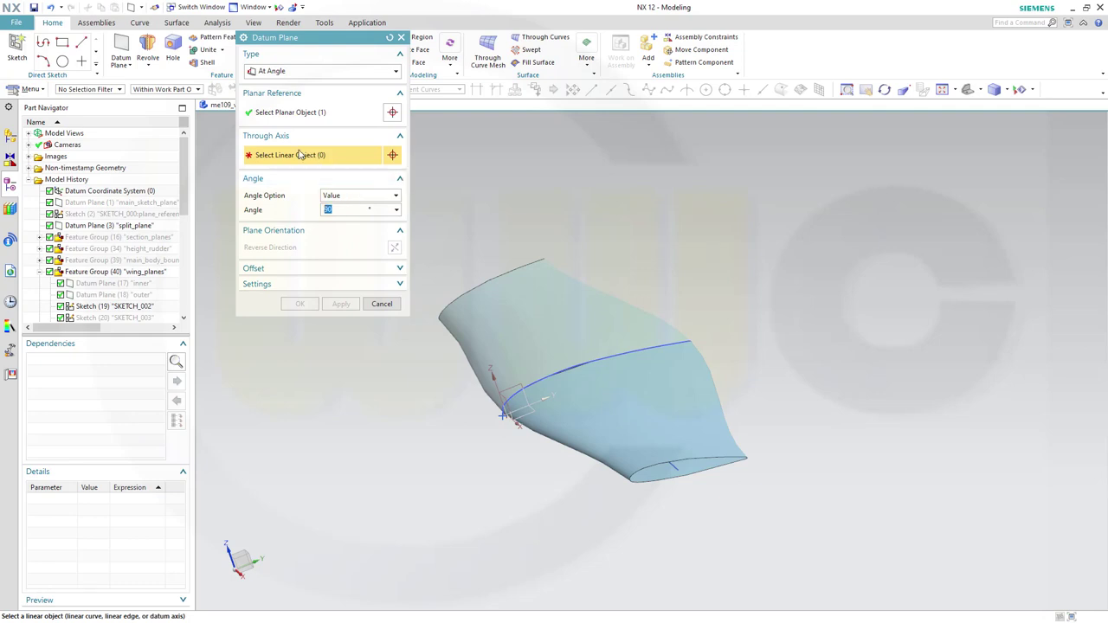
middle_drag(615, 253, 589, 243)
scroll(576, 285, up, 3)
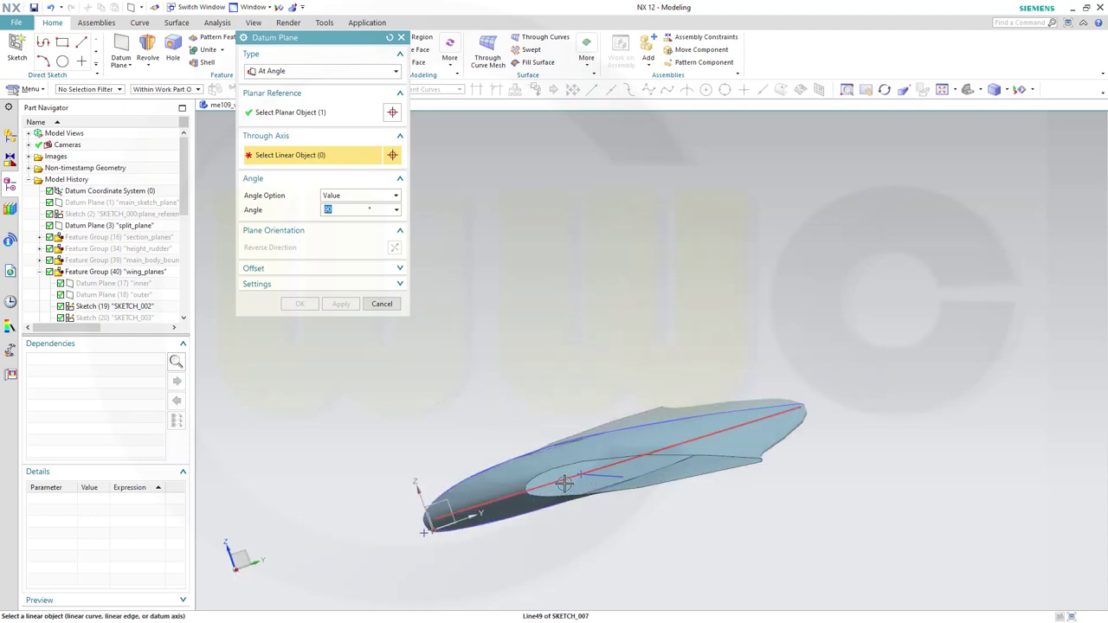
click(564, 482)
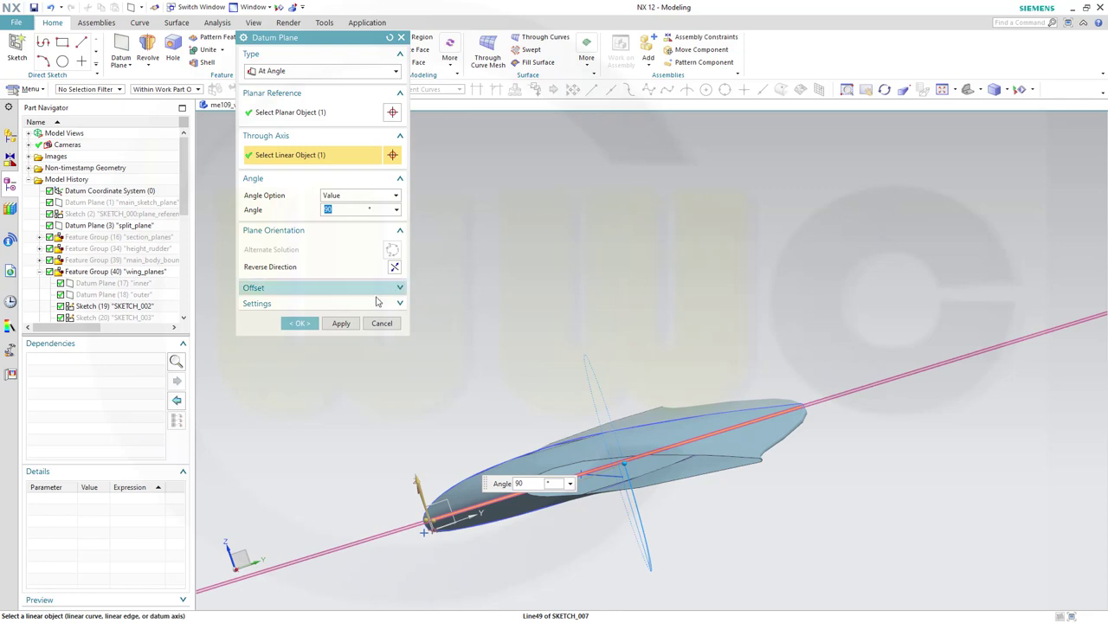
click(294, 323)
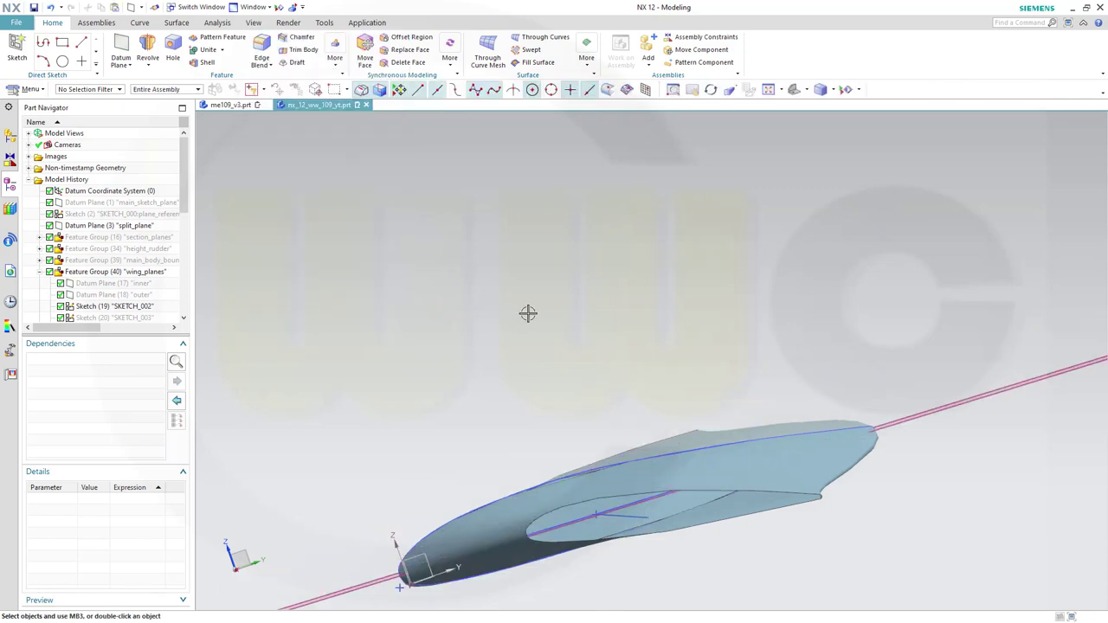
Create a second datum plane at 10 degrees to the previous one, through the straight guide line protruding from the blade's end
scroll(527, 315, down, 3)
middle_drag(639, 345, 617, 348)
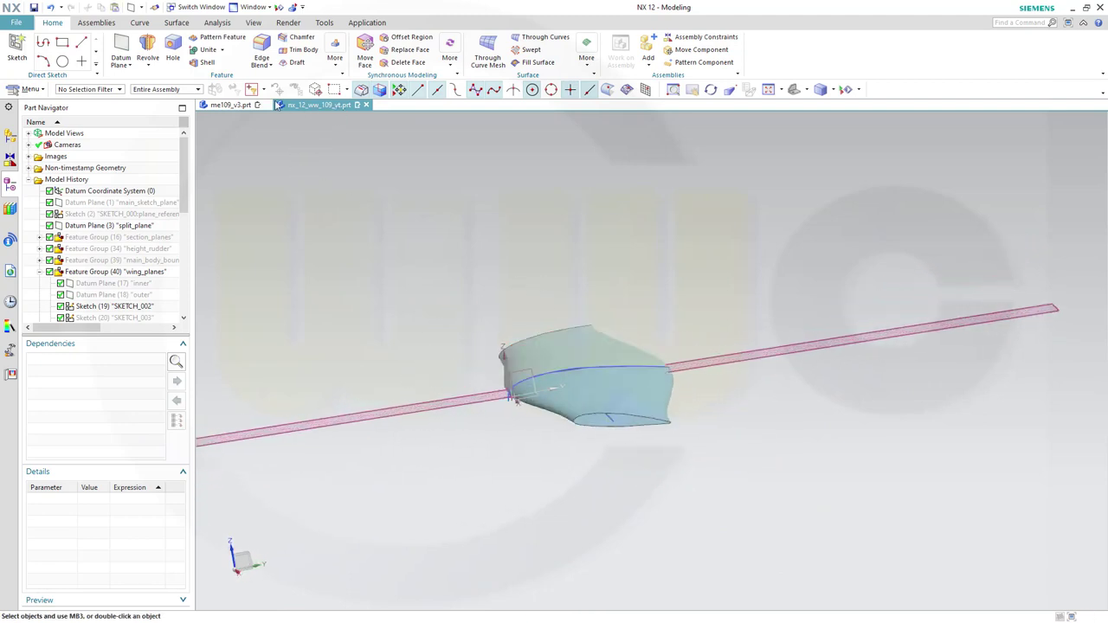
click(128, 67)
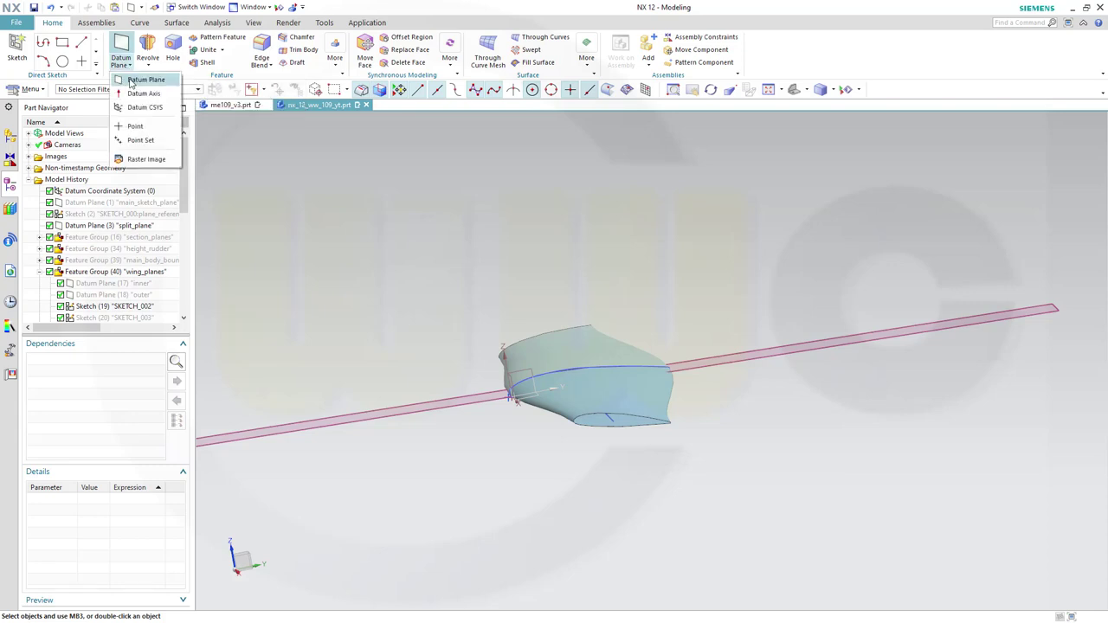
click(131, 81)
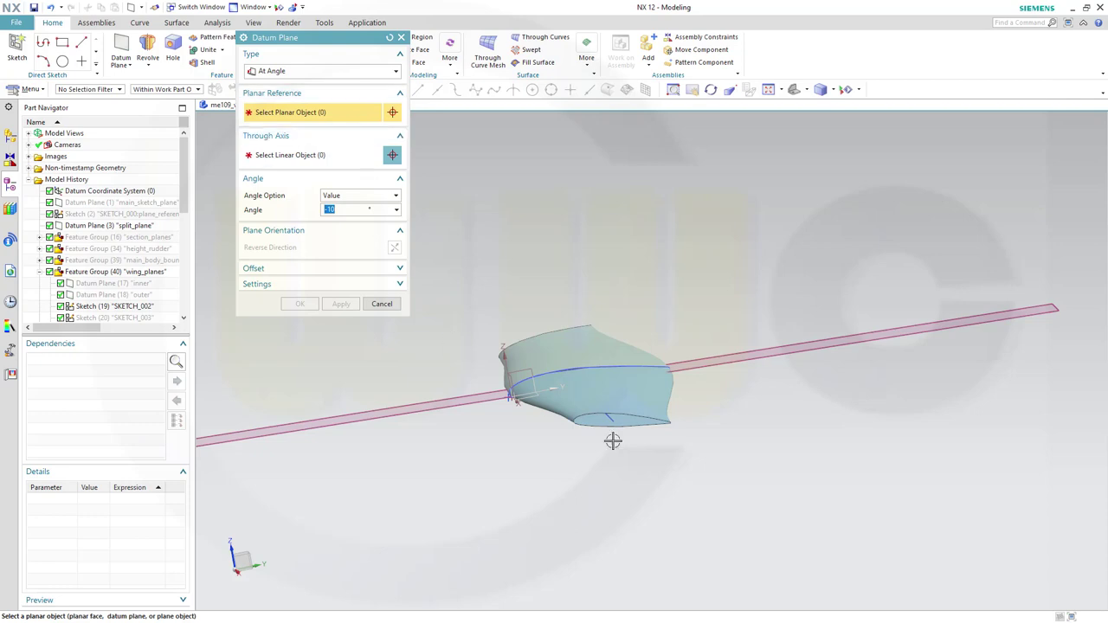
scroll(671, 459, up, 1)
click(295, 154)
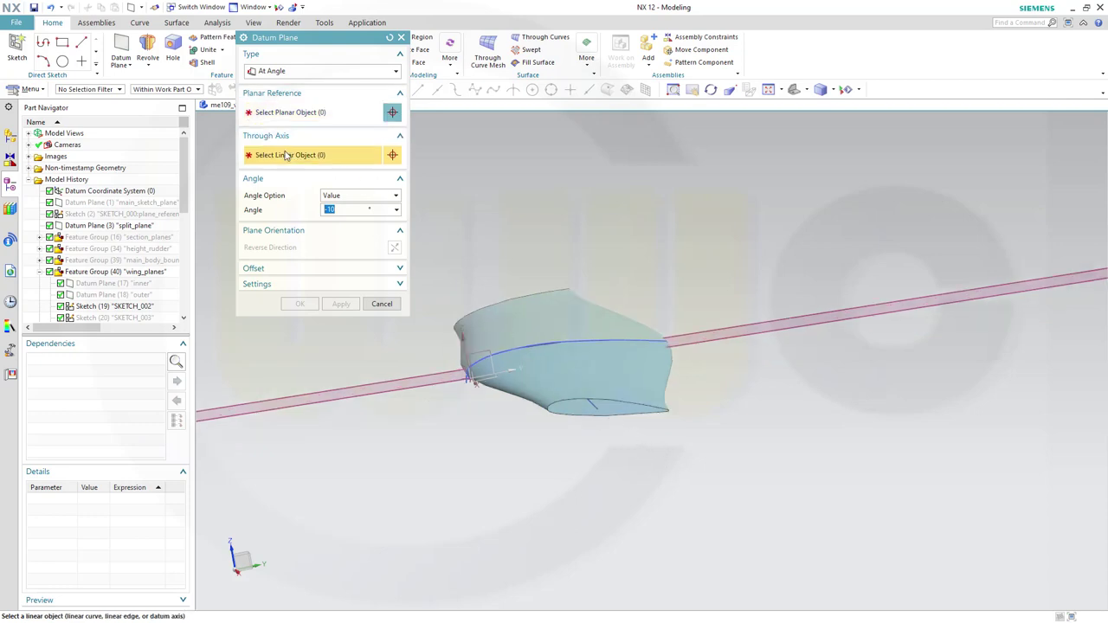
click(593, 411)
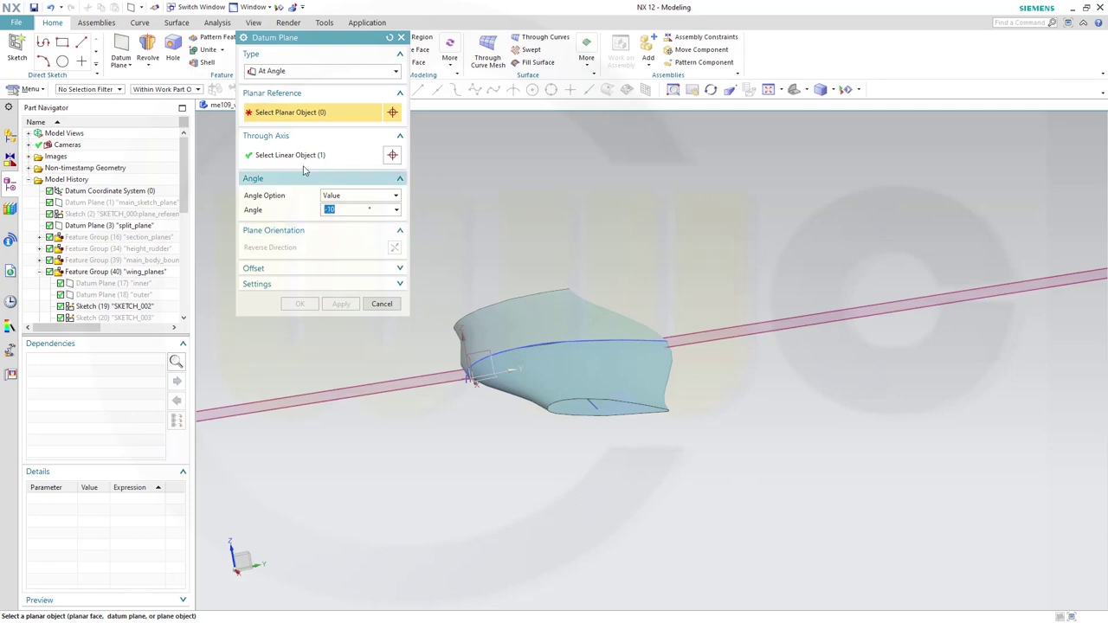
click(743, 338)
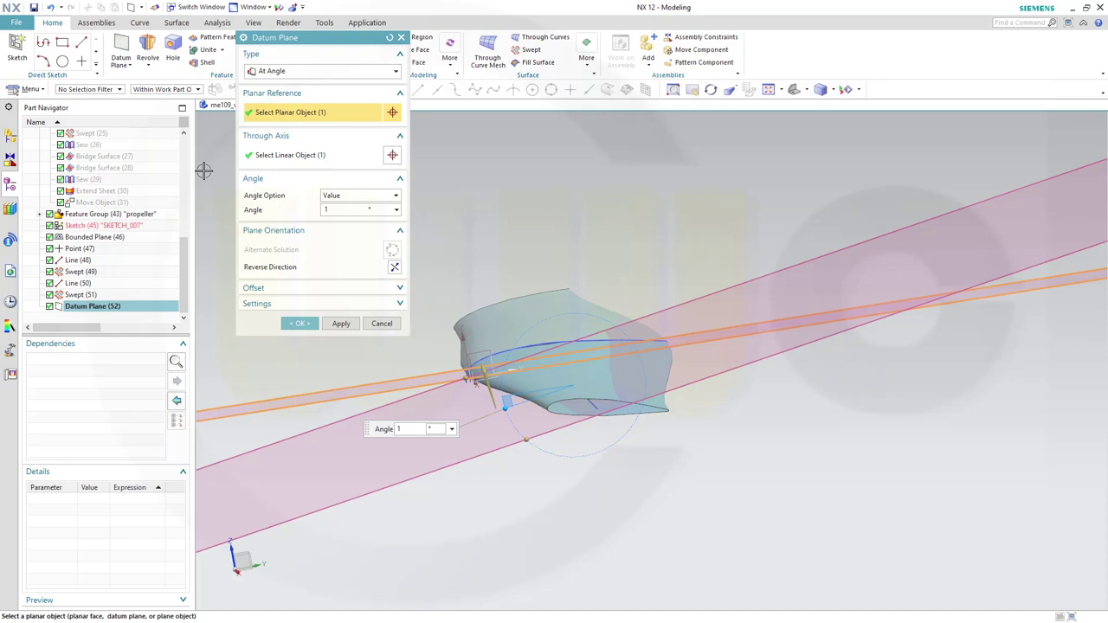
key(Return)
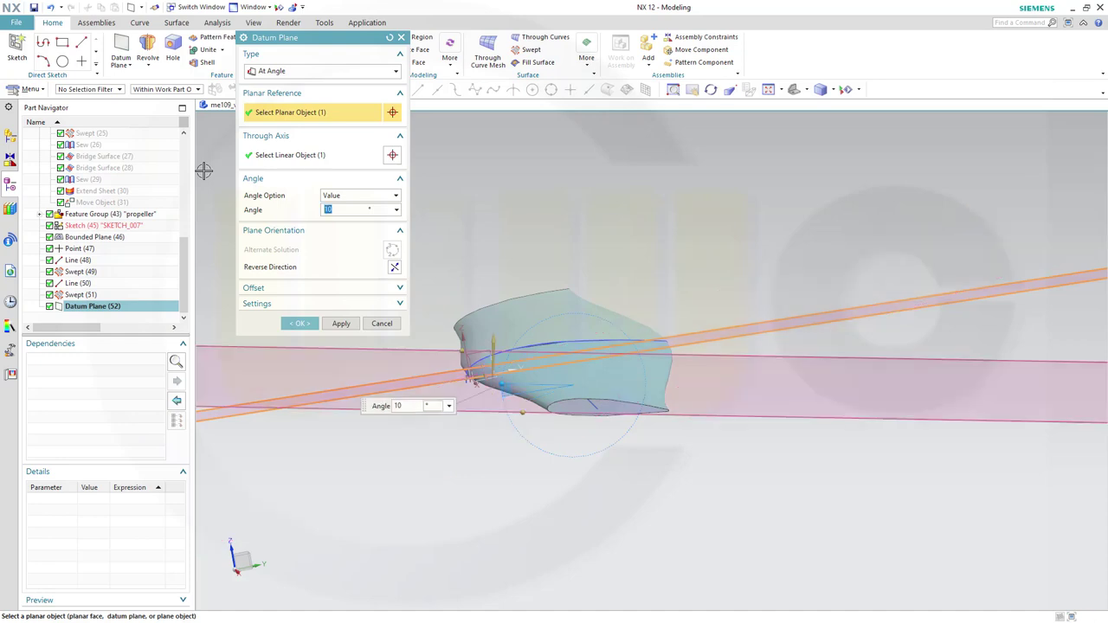
click(300, 324)
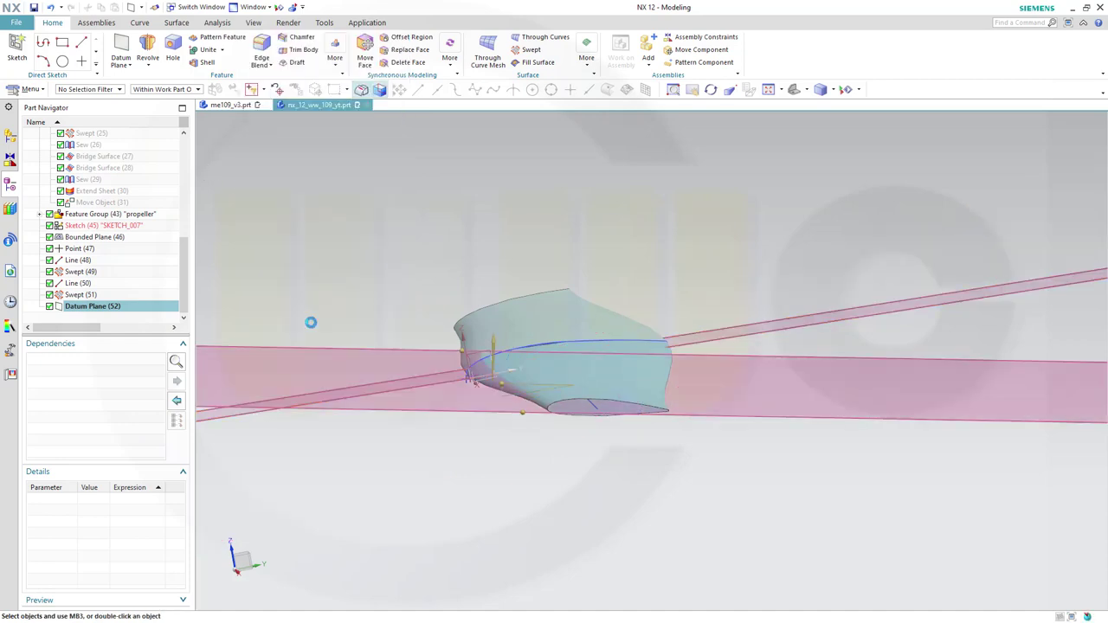
Hide the 90-degree datum plane that runs through the blade's chord line
middle_drag(584, 337, 604, 362)
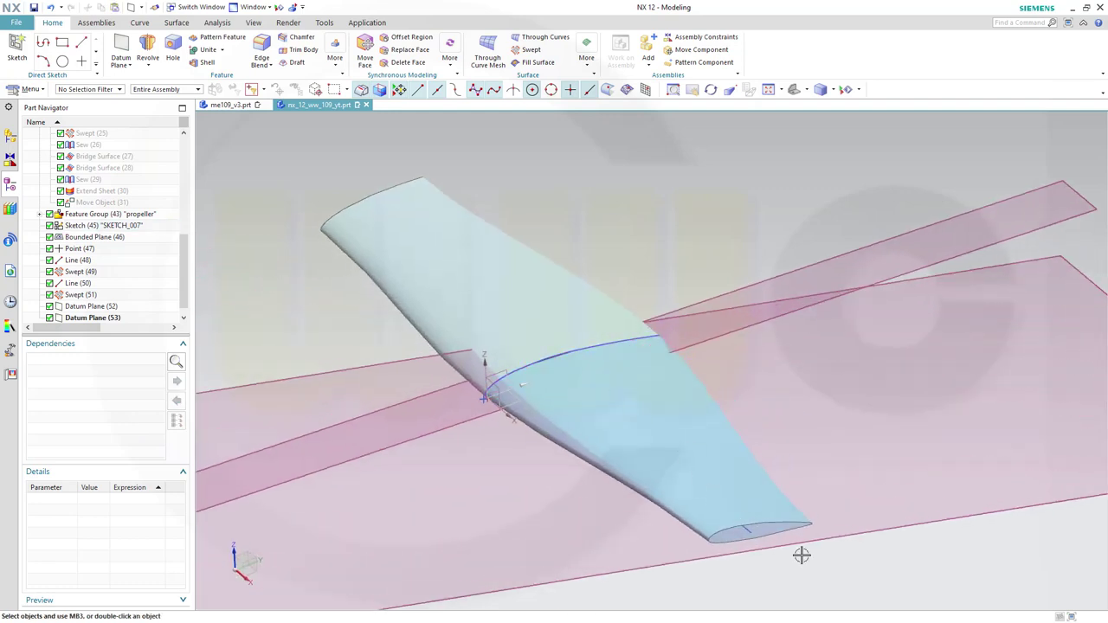
scroll(817, 527, up, 2)
scroll(875, 527, down, 3)
scroll(833, 473, up, 1)
middle_drag(833, 474, 792, 438)
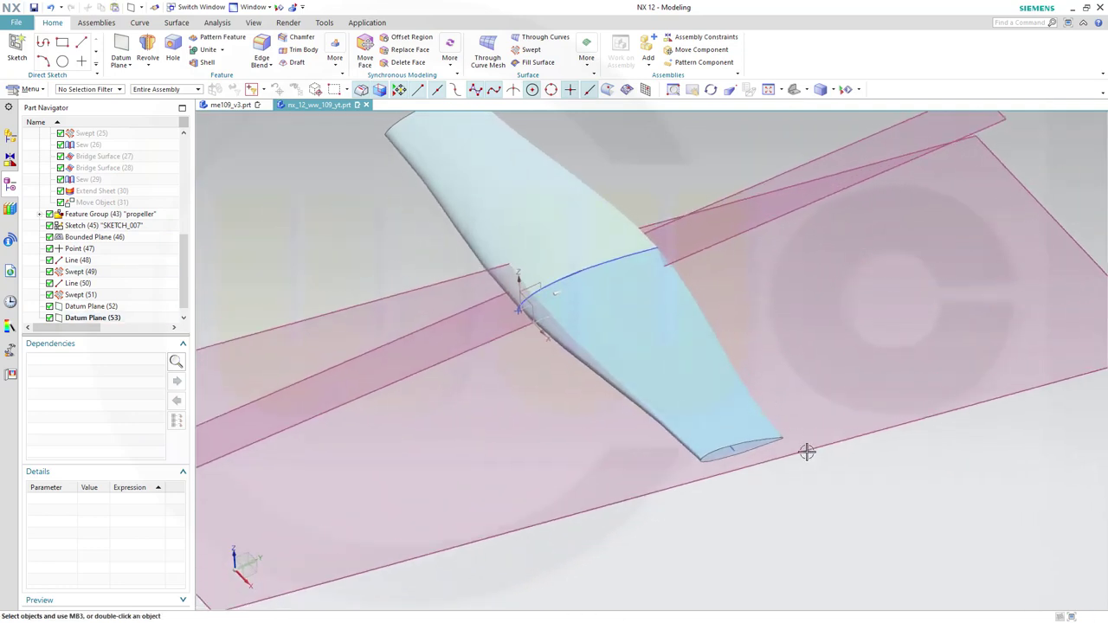
scroll(797, 329, down, 2)
scroll(802, 338, down, 1)
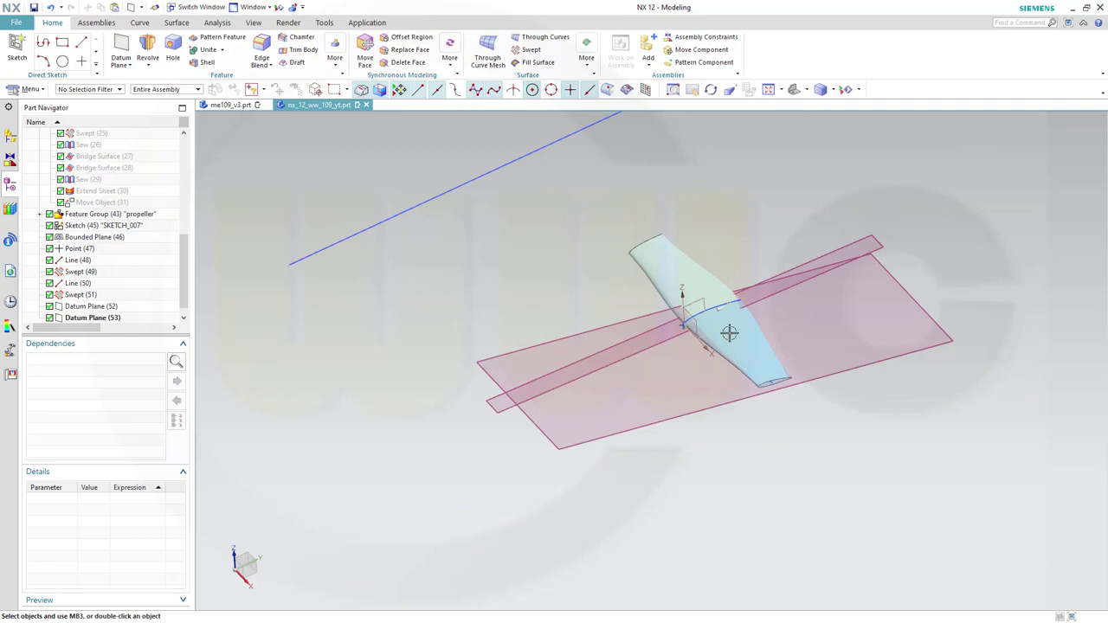
middle_drag(526, 421, 554, 378)
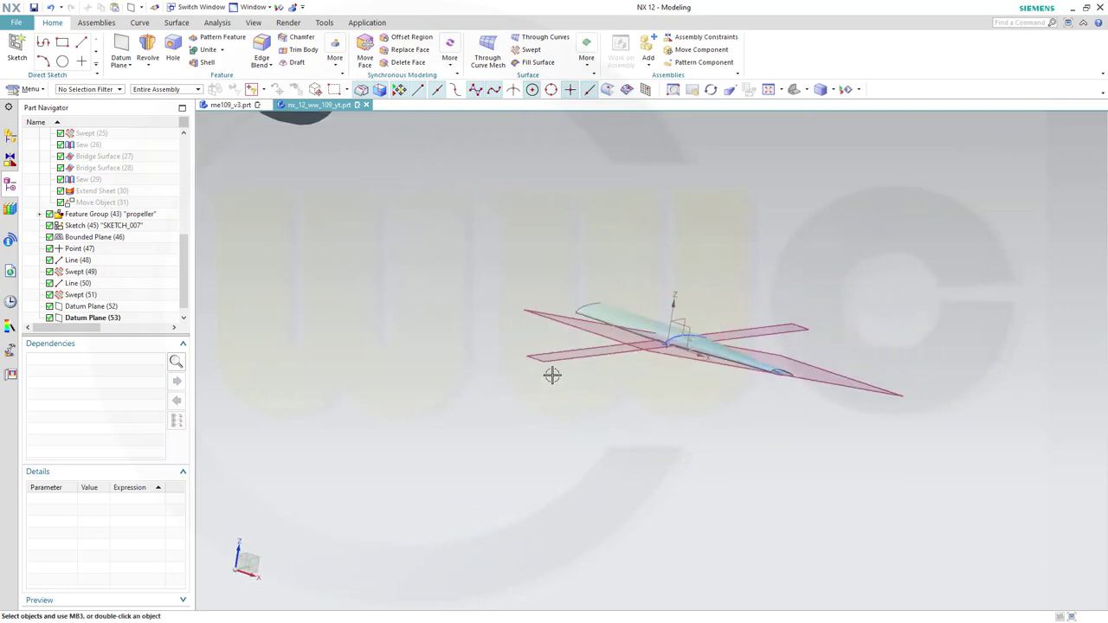
click(553, 359)
right_click(552, 358)
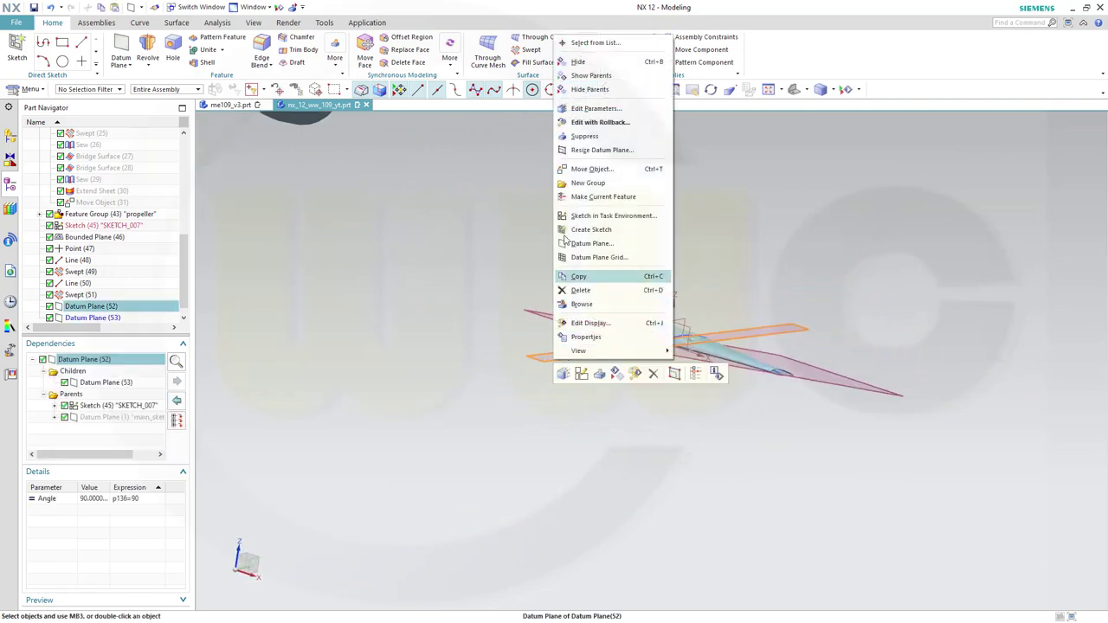
click(580, 59)
Create a new sketch on the 10-degree datum plane
middle_drag(688, 242, 718, 318)
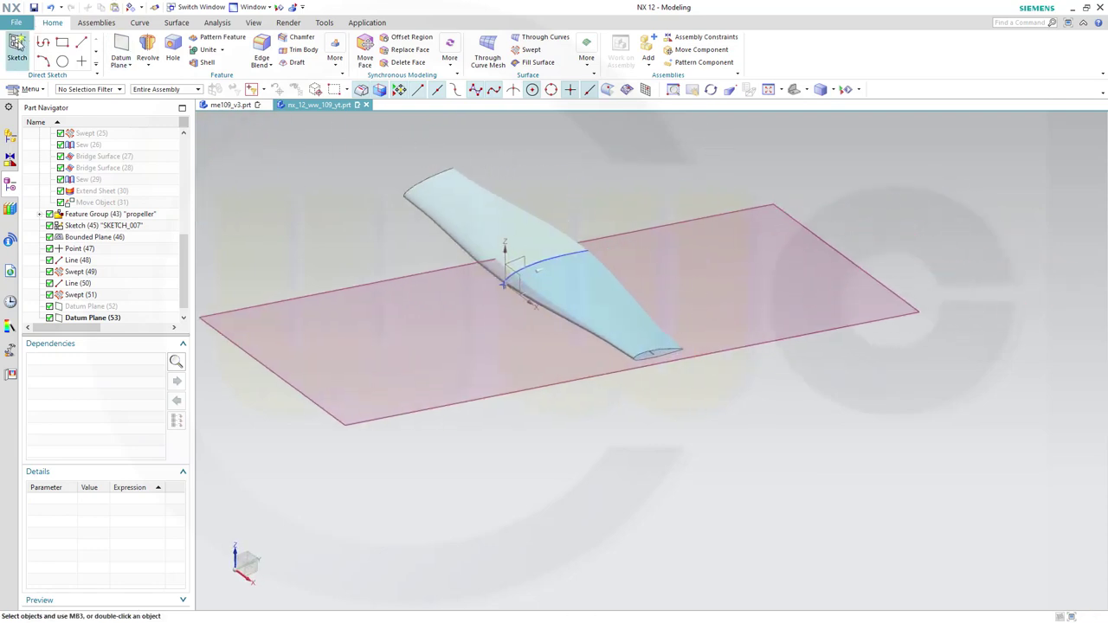
click(16, 49)
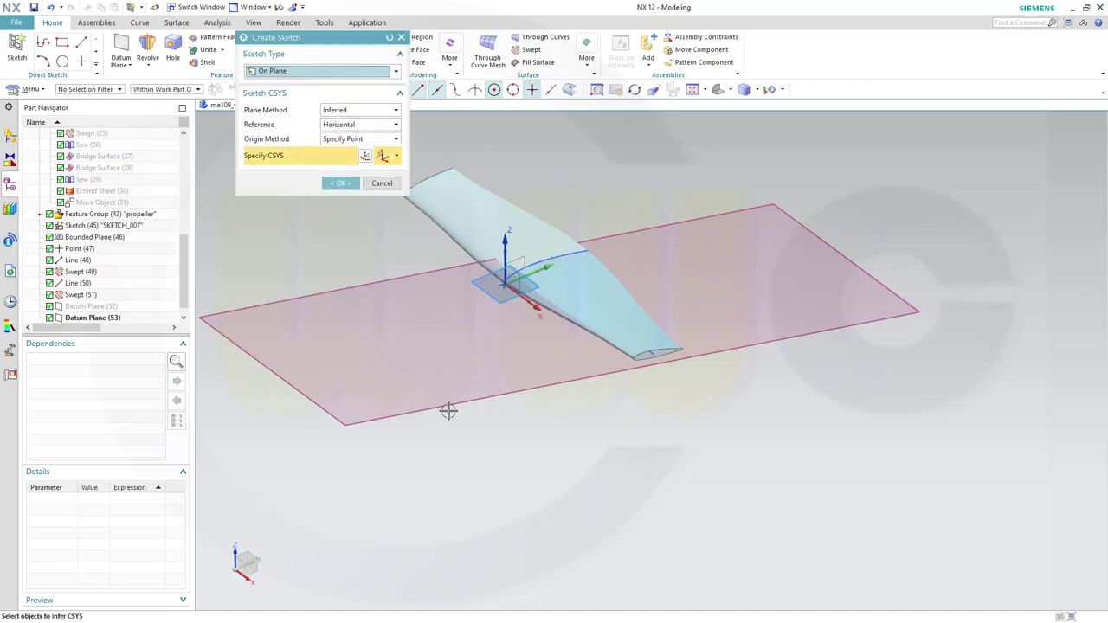
click(434, 404)
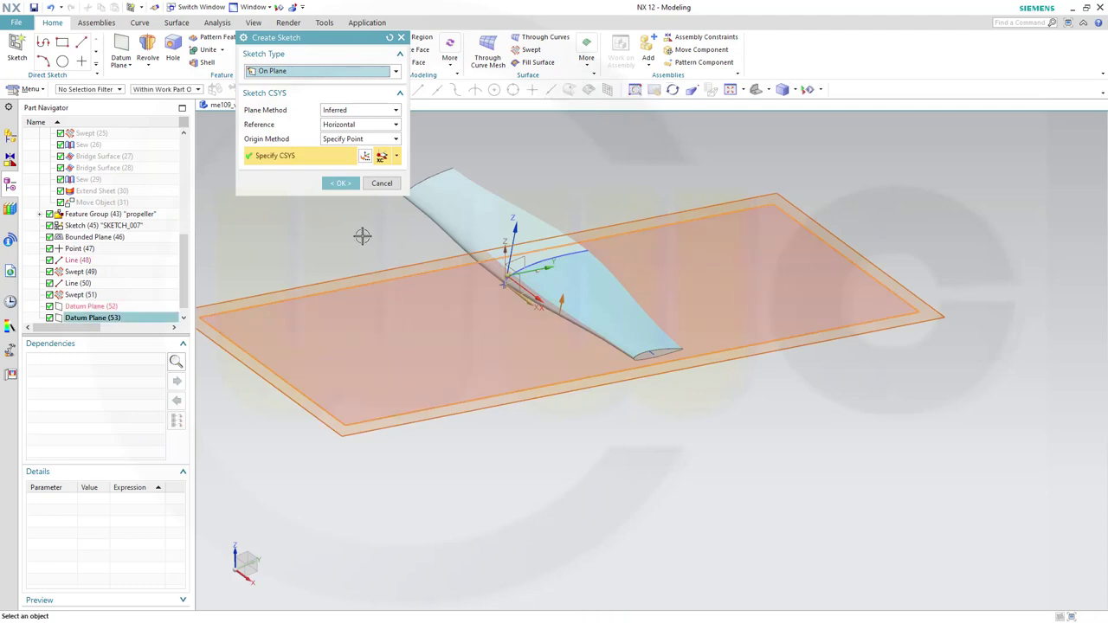
click(339, 183)
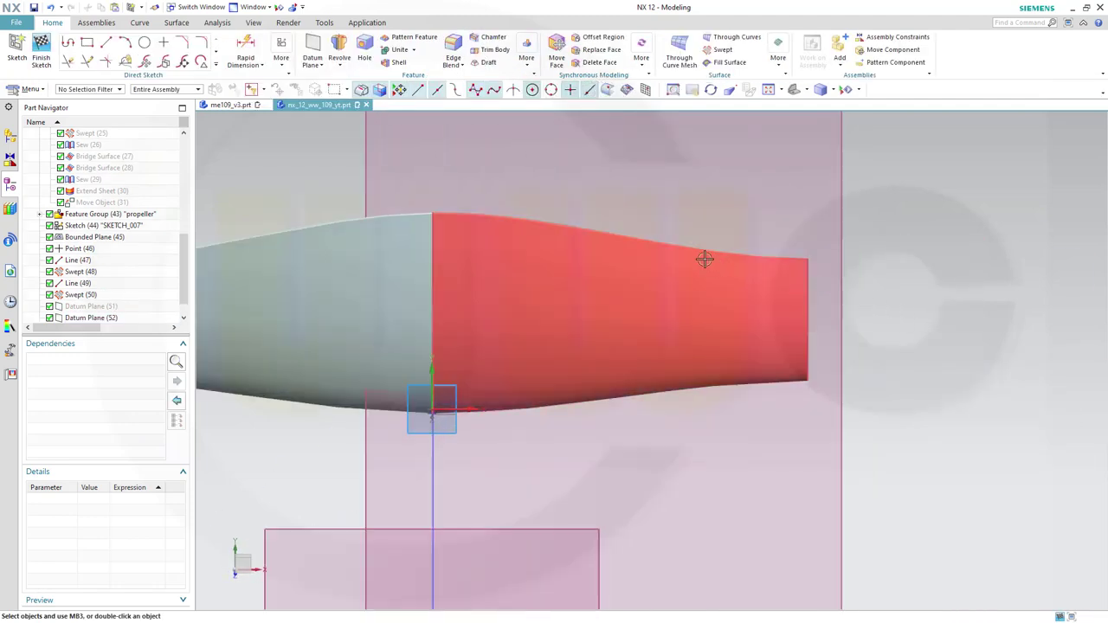
Create an intersection curve between the sketch plane and the swept face of the open-ended blade half, using the solution along its lower edge
middle_drag(616, 217, 604, 218)
key(ctrl+f)
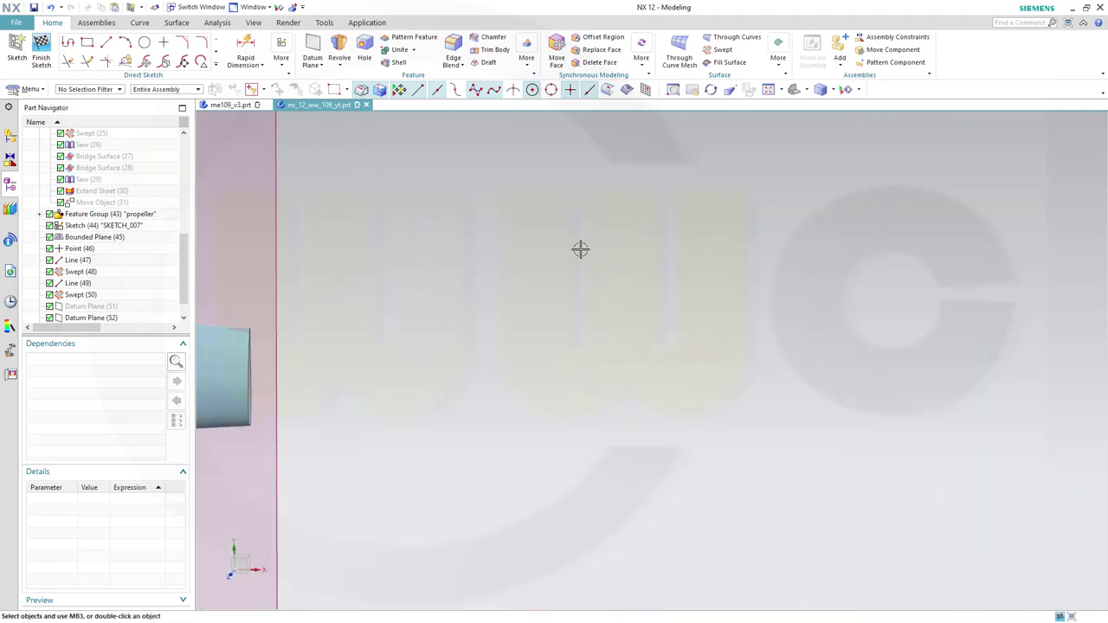
middle_drag(554, 289, 692, 331)
middle_drag(472, 299, 731, 385)
scroll(762, 460, up, 4)
middle_drag(682, 445, 760, 413)
scroll(791, 433, down, 2)
scroll(791, 433, down, 3)
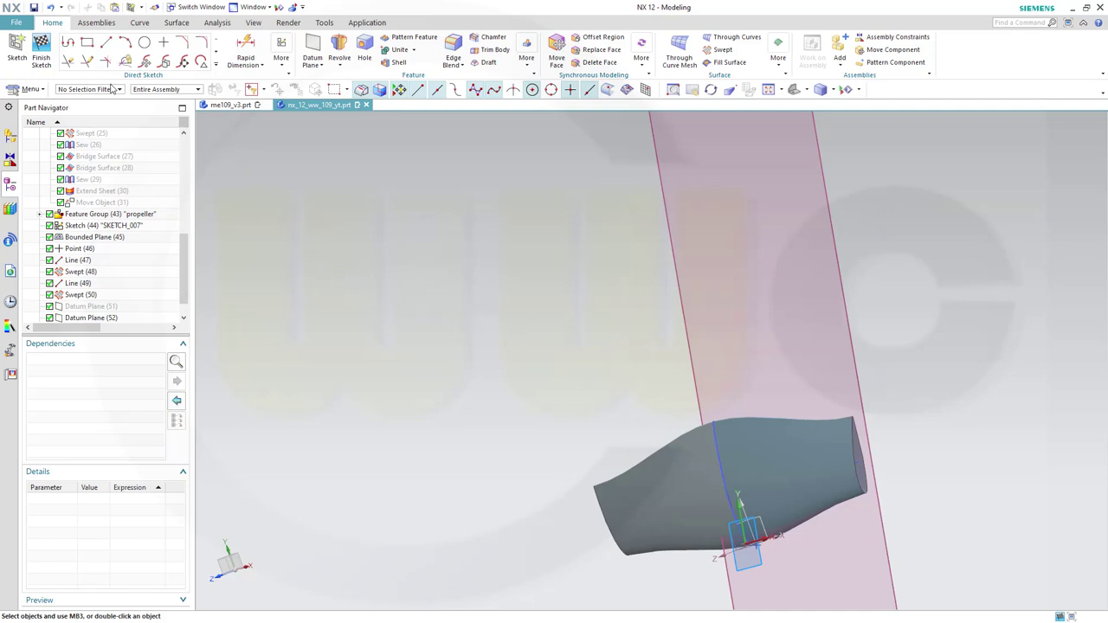
click(215, 66)
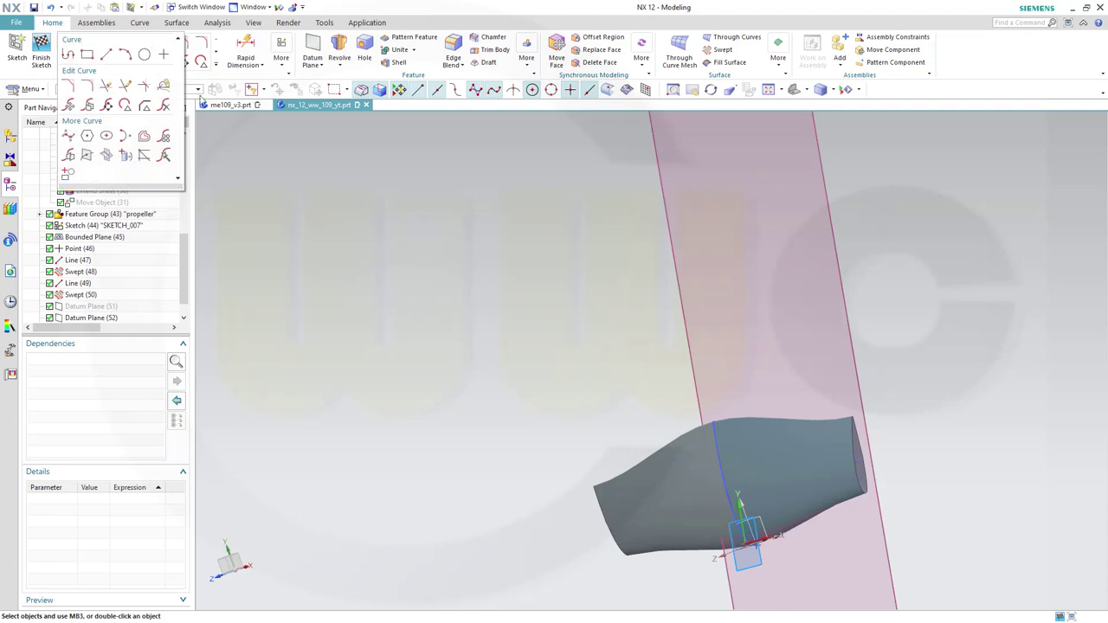
click(105, 154)
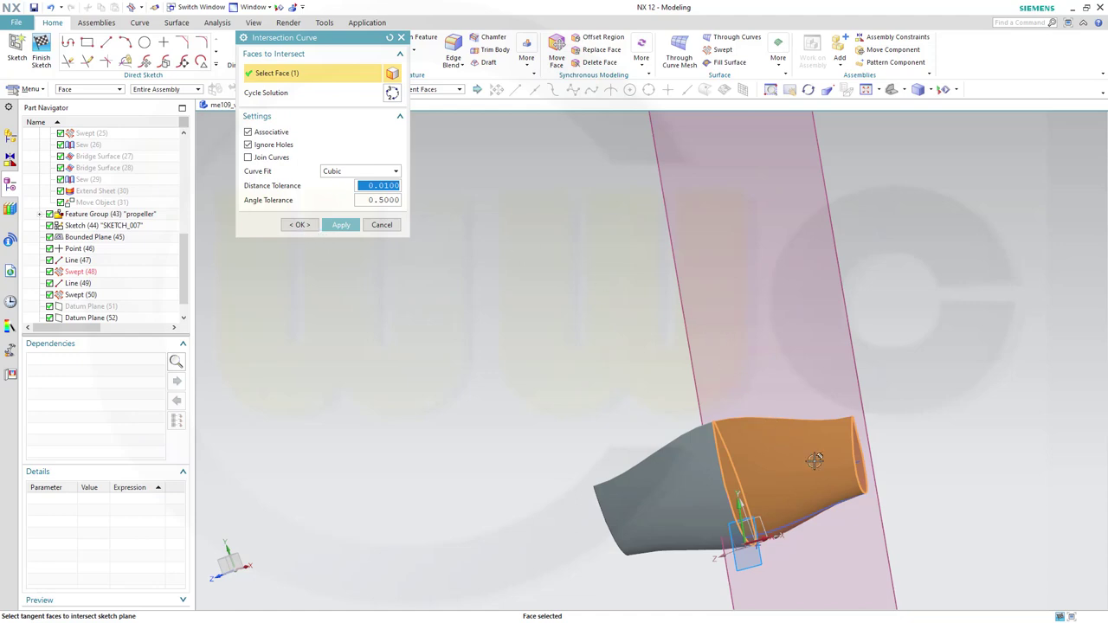
click(392, 94)
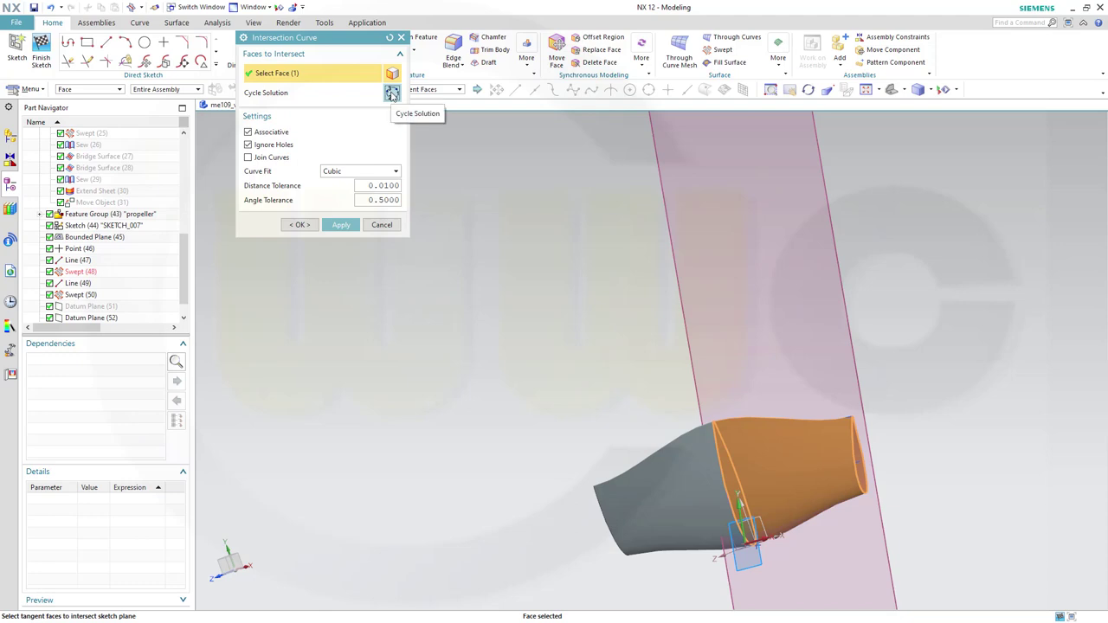
click(392, 93)
click(337, 225)
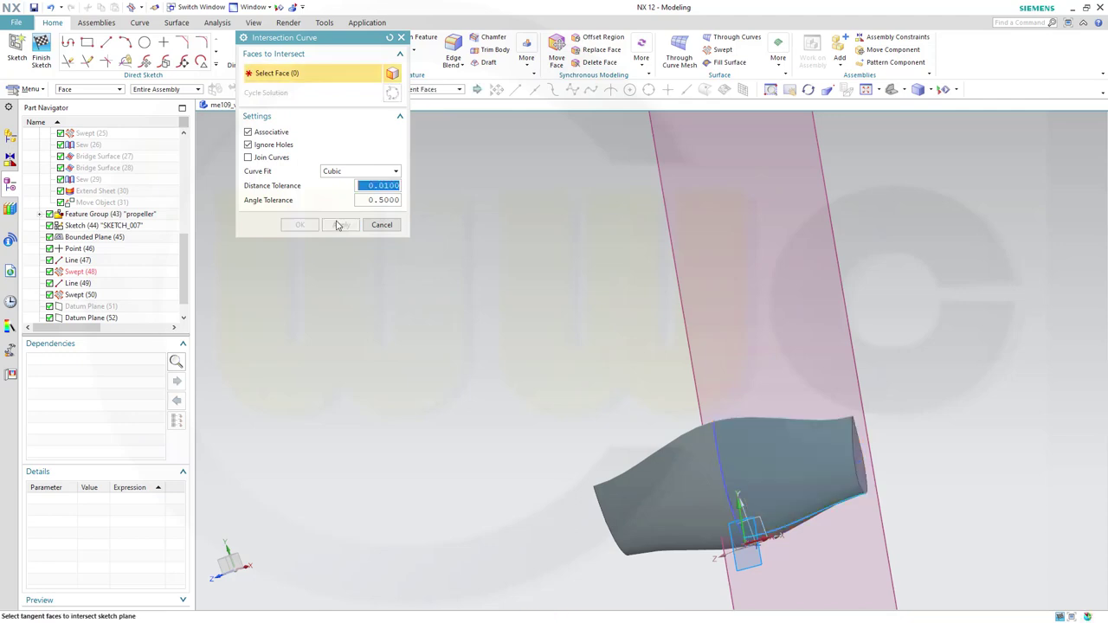
Add a second intersection curve from the same swept face, using the alternate solution along the blade's upper side
click(769, 452)
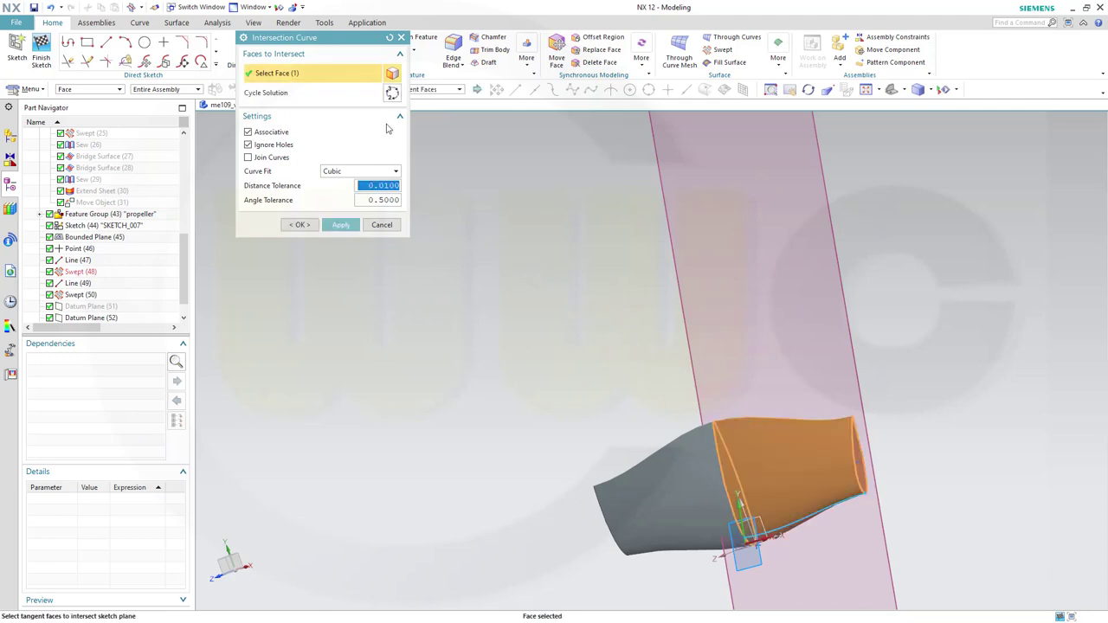
click(394, 95)
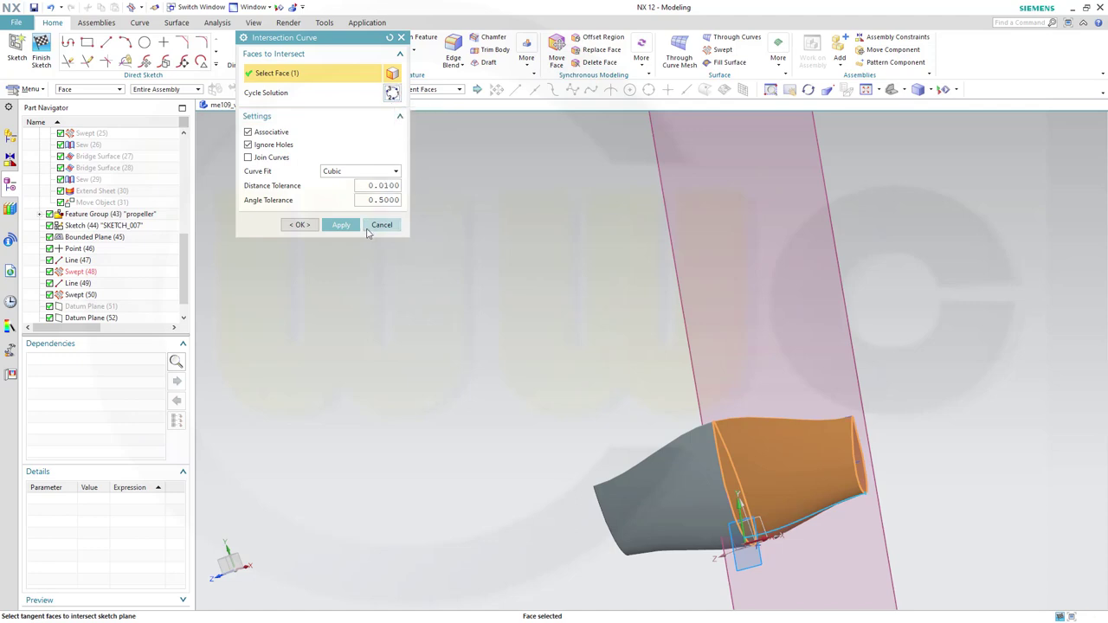
click(300, 225)
middle_drag(453, 314, 508, 305)
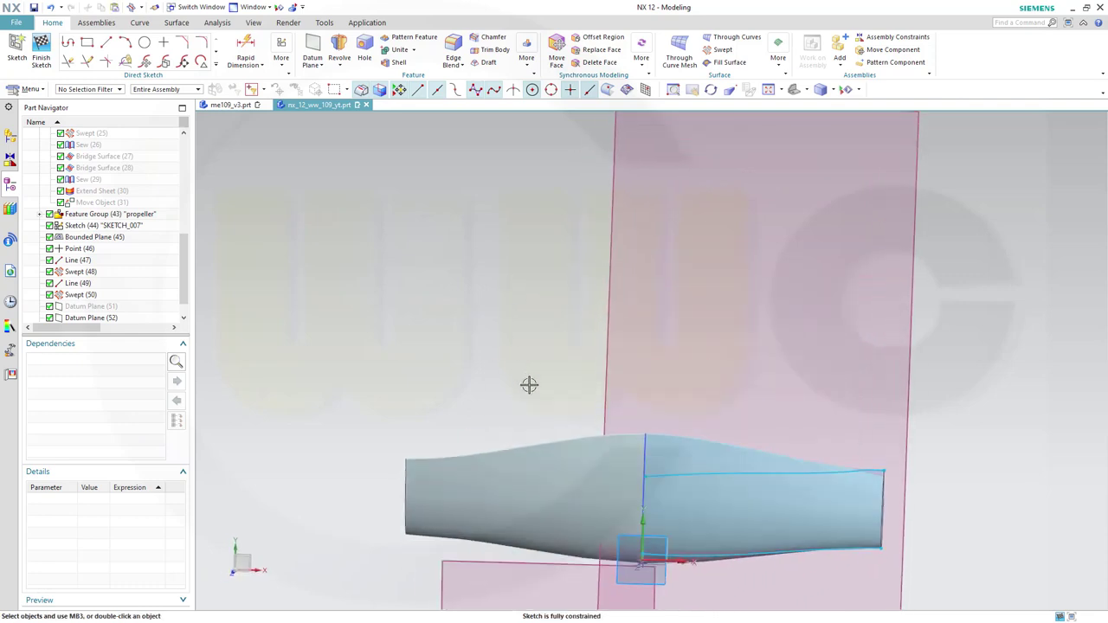
Convert both intersection curves on the blade to reference curves
click(754, 472)
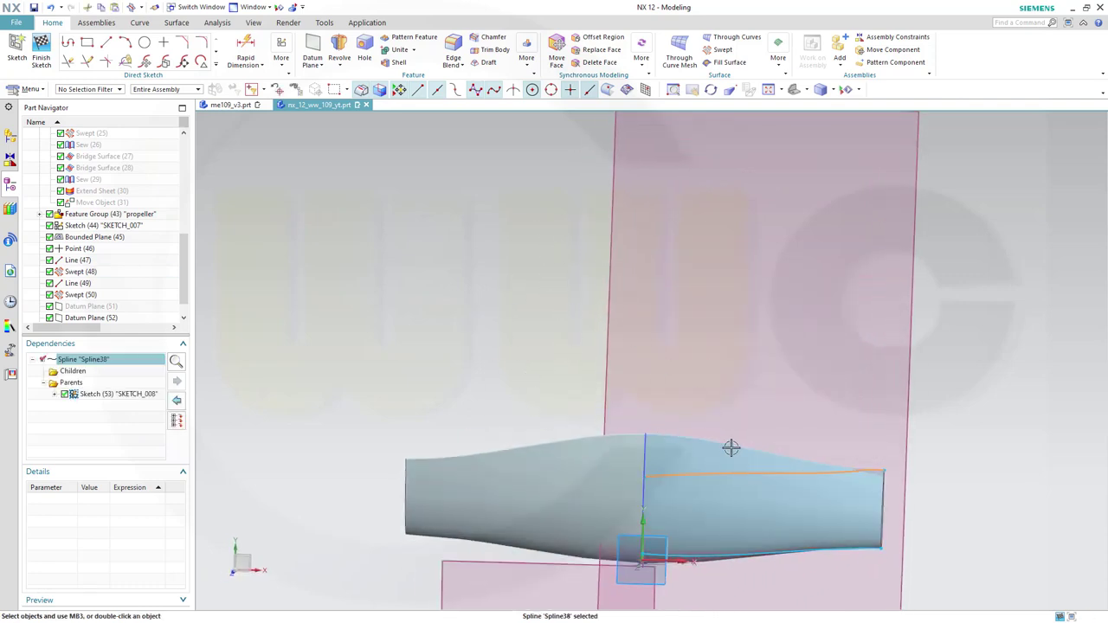
key(Escape)
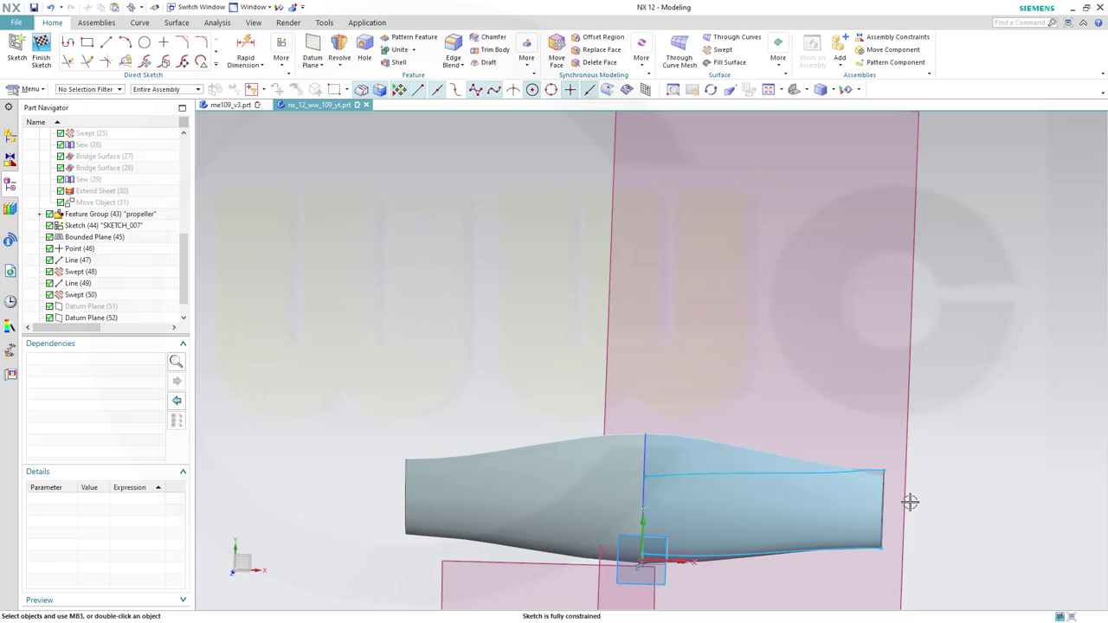
click(836, 473)
click(854, 452)
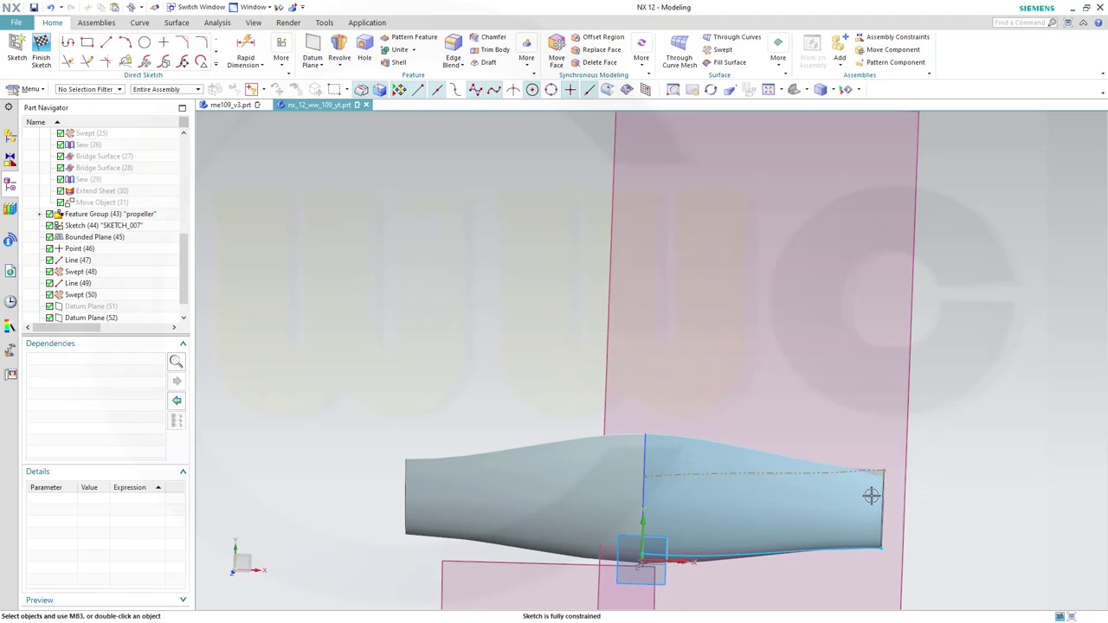
click(750, 554)
middle_drag(960, 443, 831, 382)
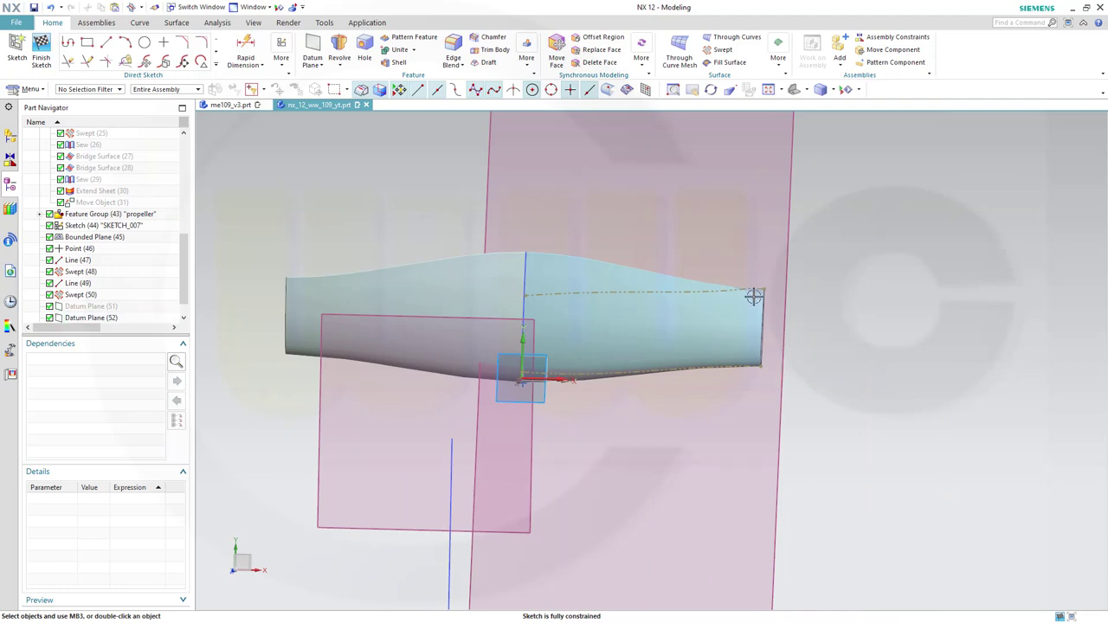
Sketch a degree 2 through-points studio spline with six points around the blade tip, G1 tangent to the reference curves at both ends
click(215, 67)
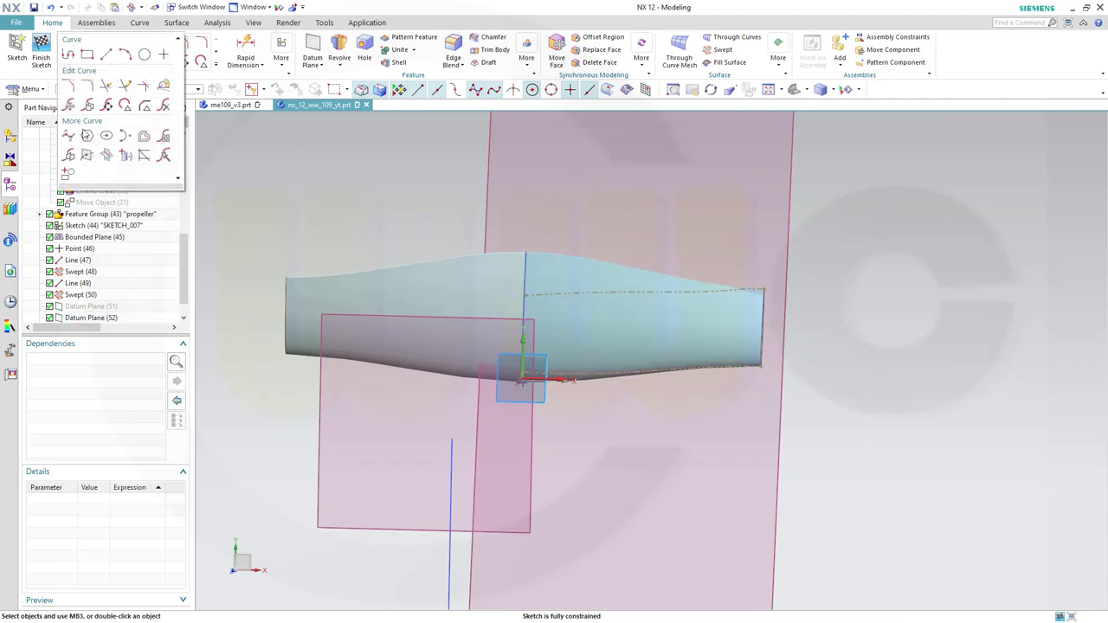
click(68, 137)
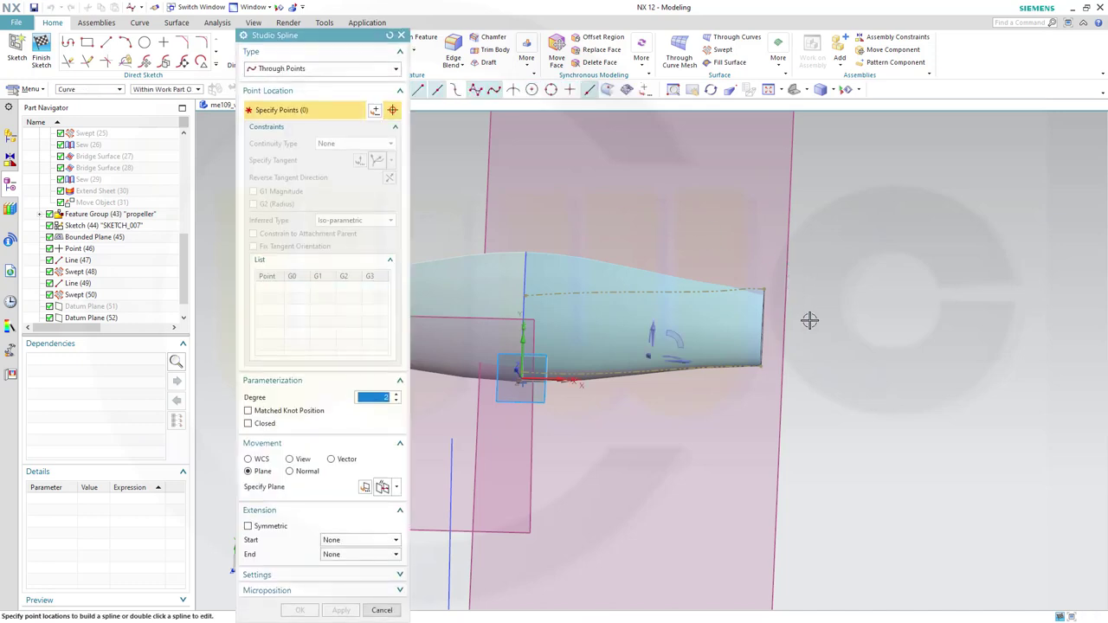
scroll(809, 320, up, 5)
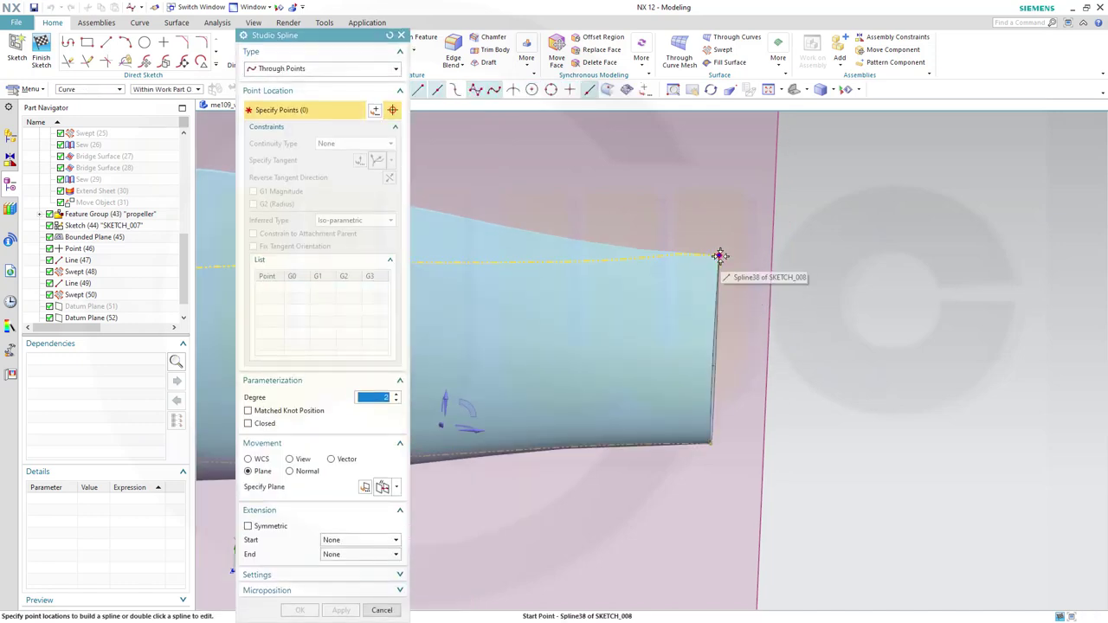
click(721, 255)
click(743, 264)
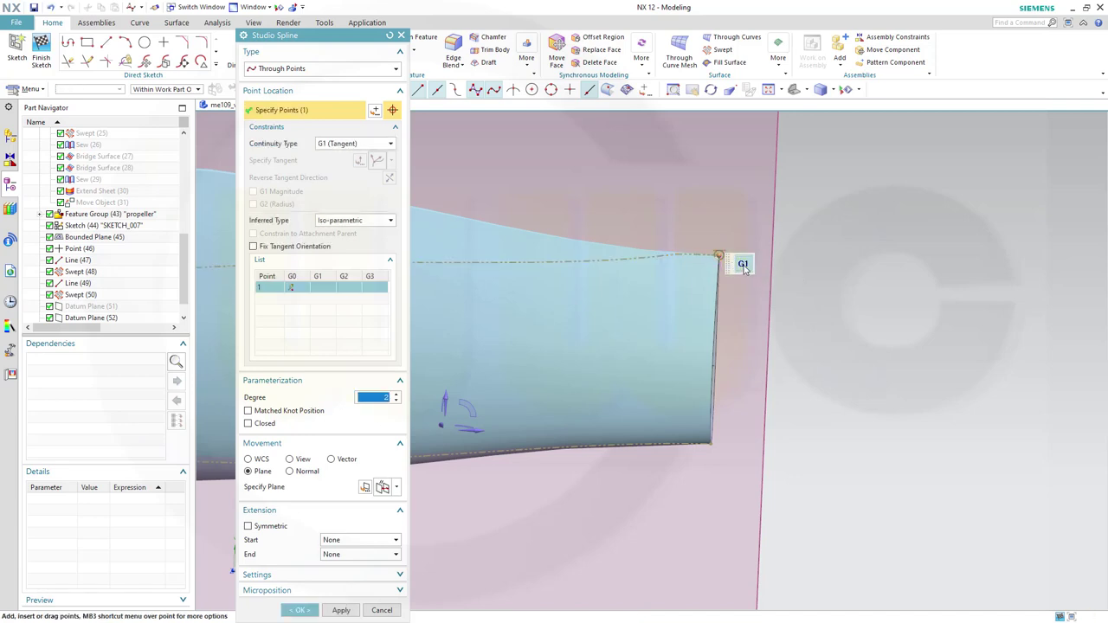
click(786, 276)
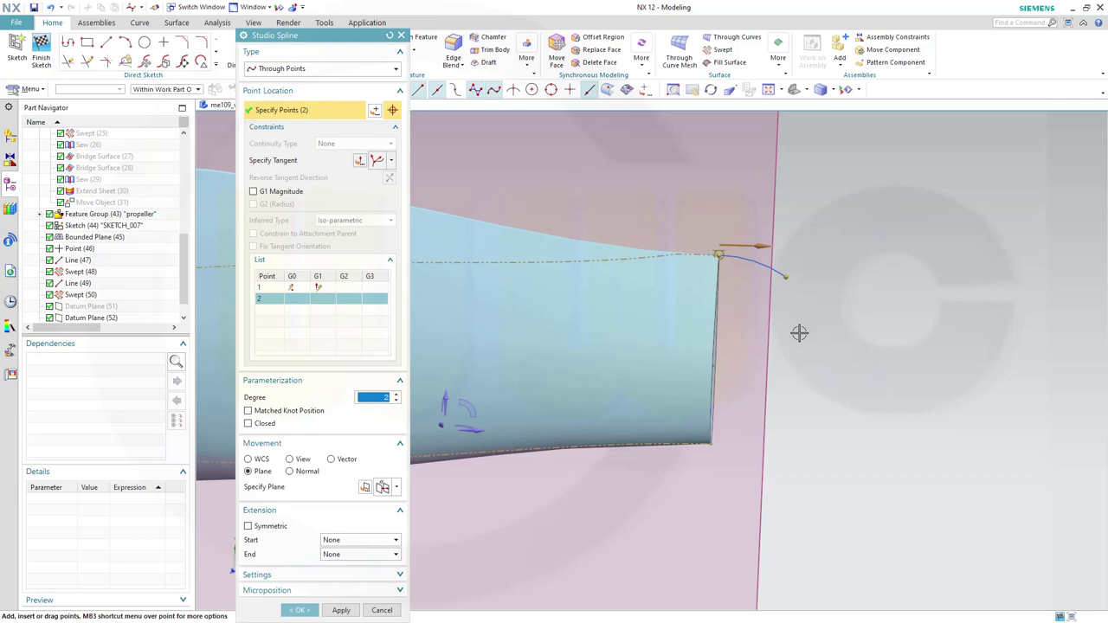
click(801, 336)
click(793, 391)
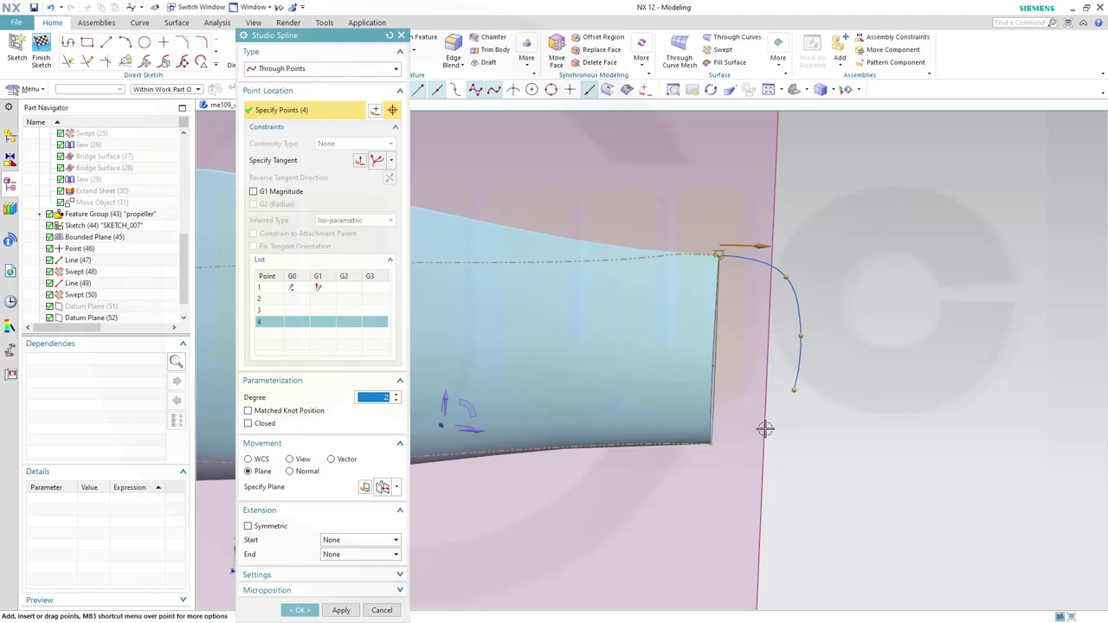
click(766, 429)
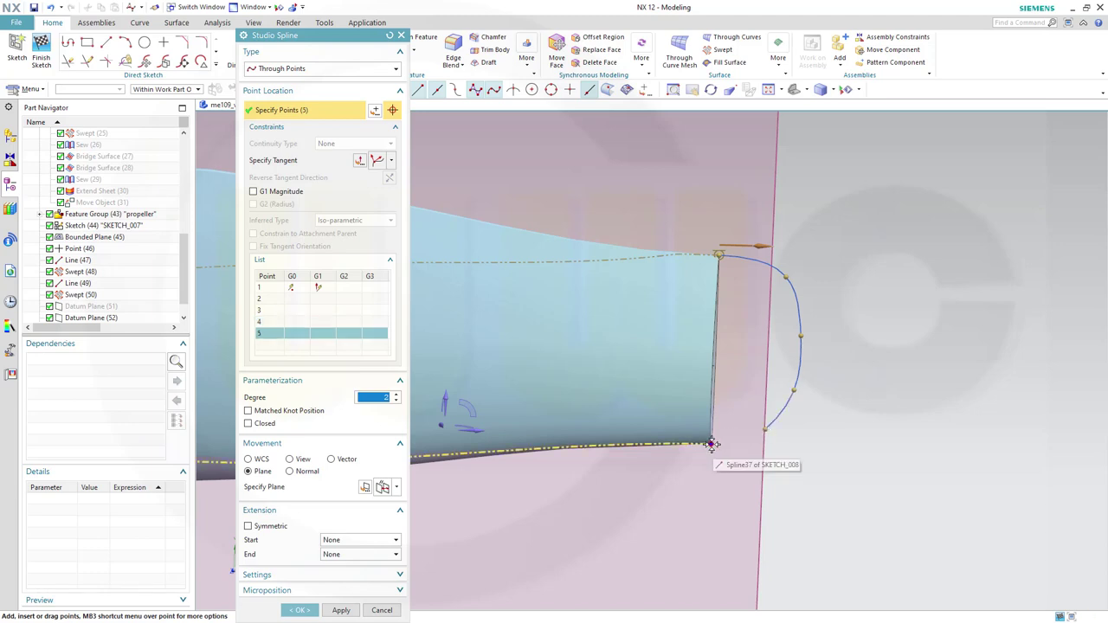
click(712, 444)
click(738, 453)
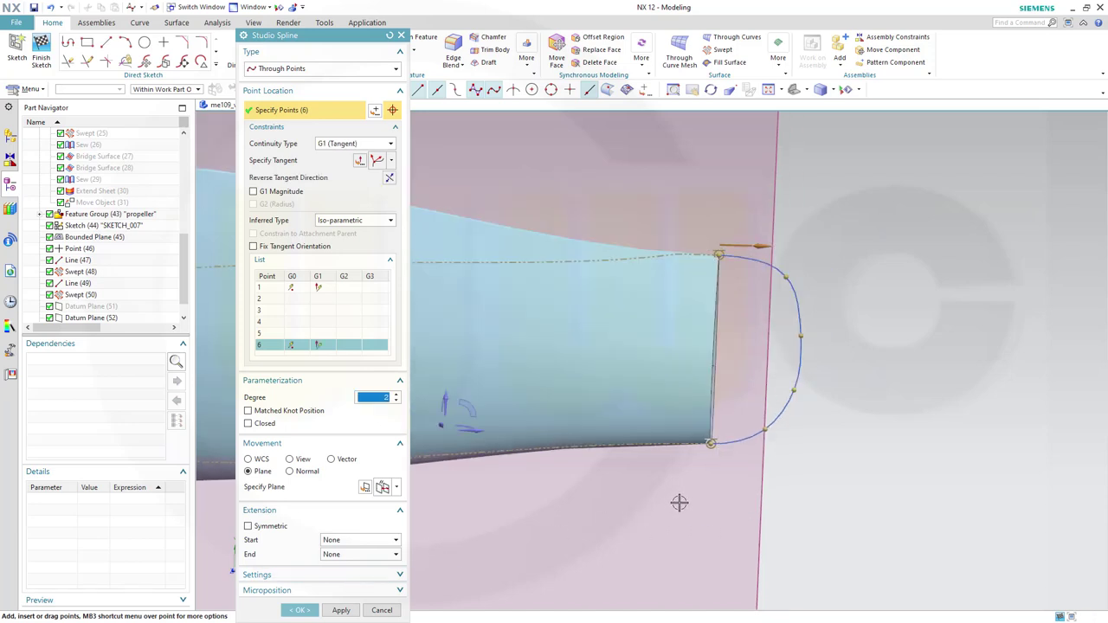
Move the tip spline's second and fifth points slightly inward to round the outline, and complete the spline
scroll(679, 502, up, 2)
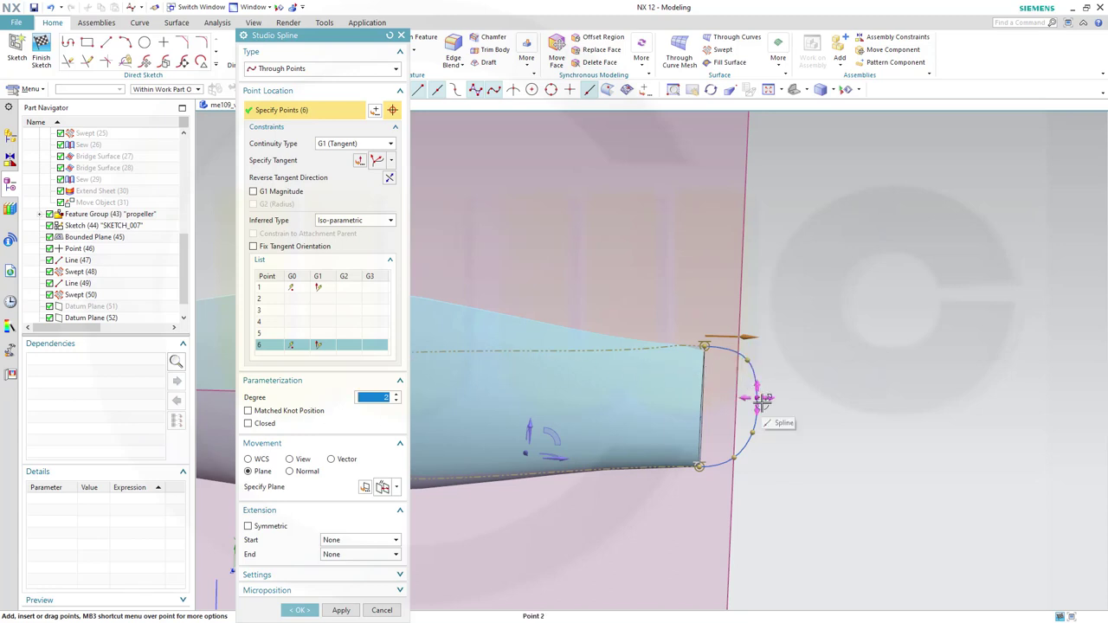
click(730, 457)
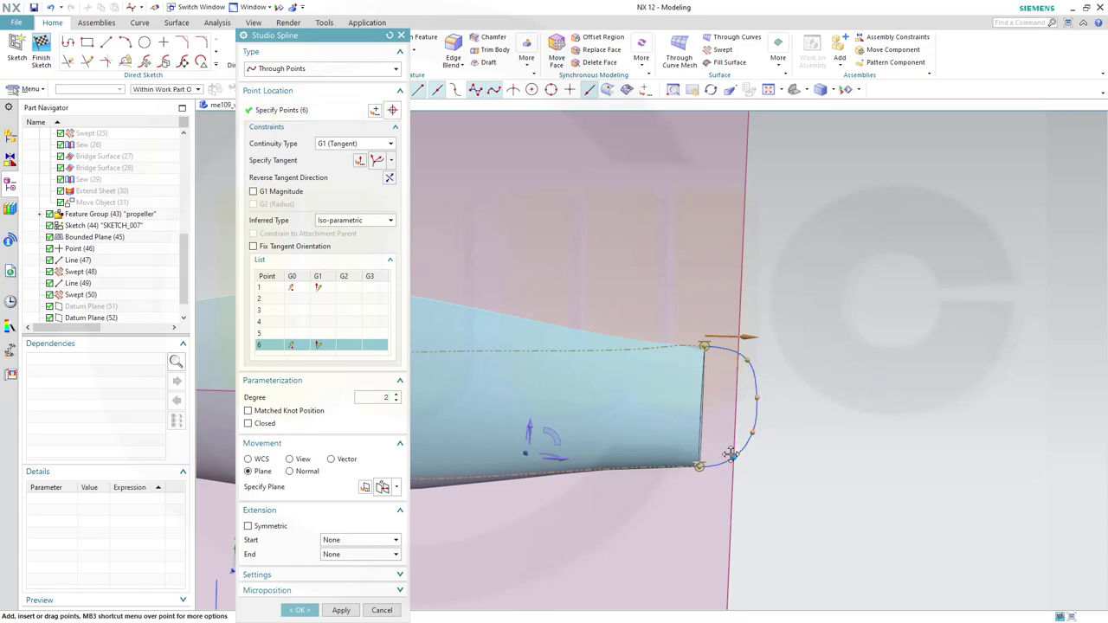
drag(734, 449, 726, 446)
click(736, 367)
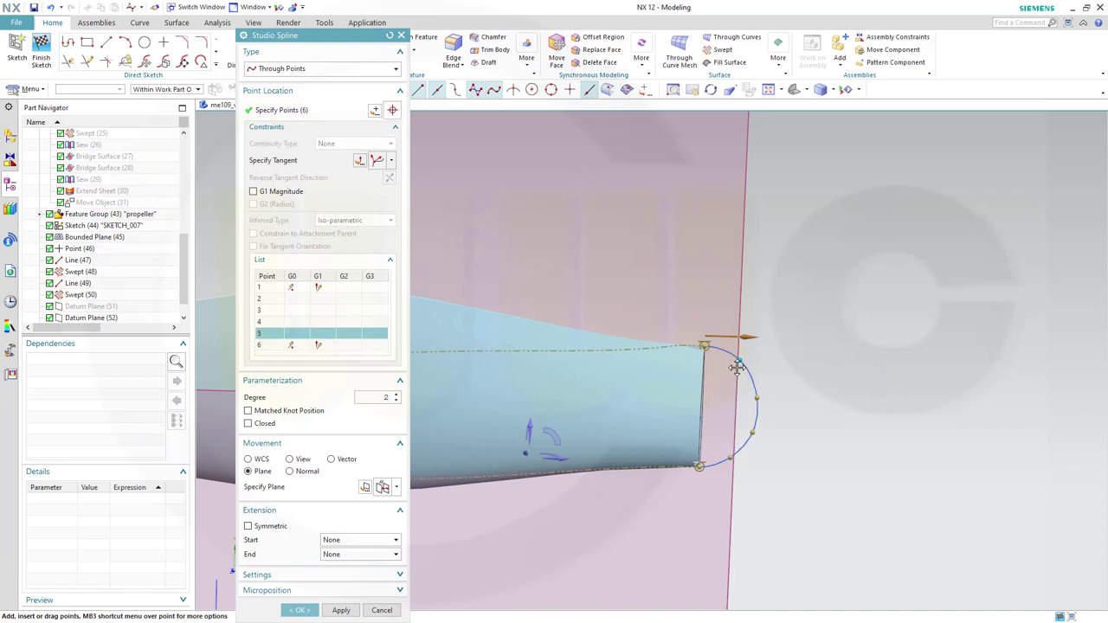
click(740, 421)
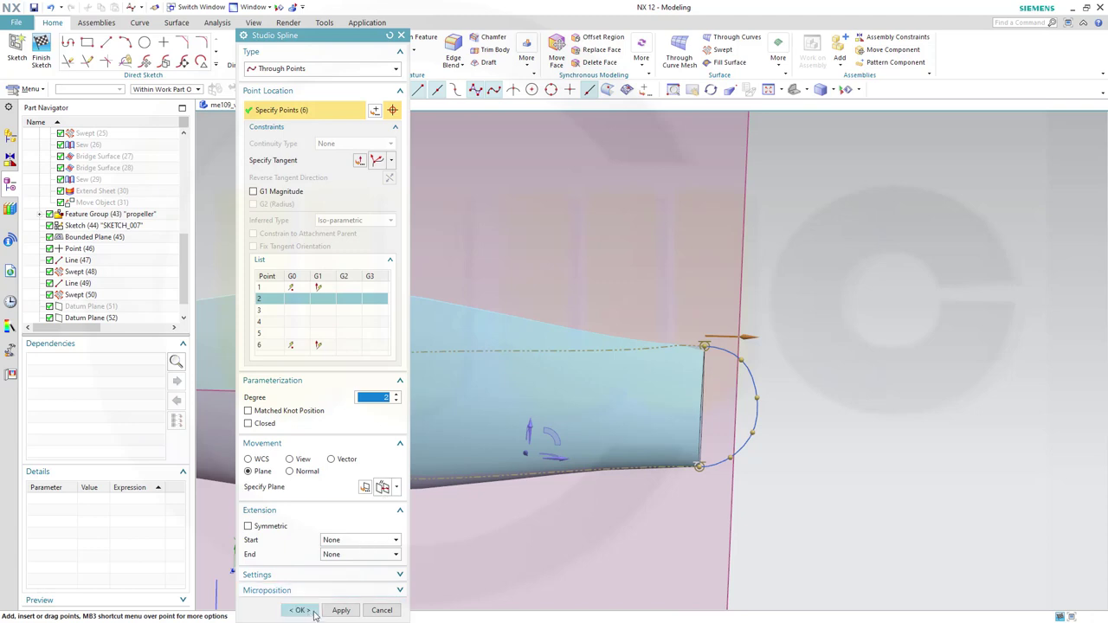
click(299, 610)
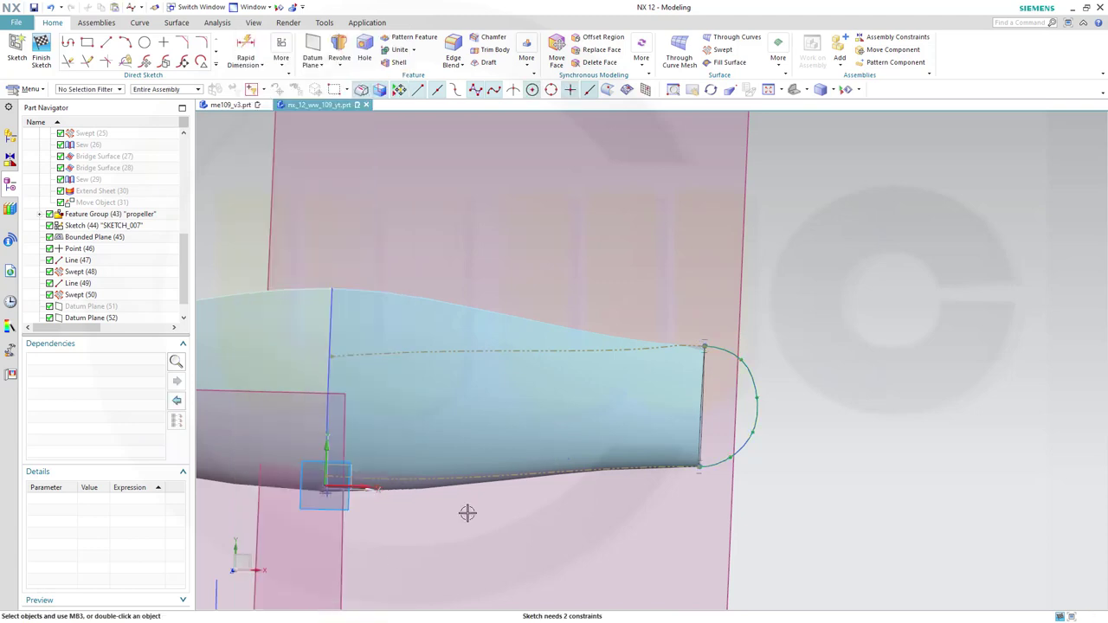
Examine the tip spline and how its ends meet the blade's open end section from several angles
scroll(527, 403, up, 1)
scroll(589, 404, up, 1)
scroll(600, 408, down, 4)
middle_drag(604, 413, 589, 317)
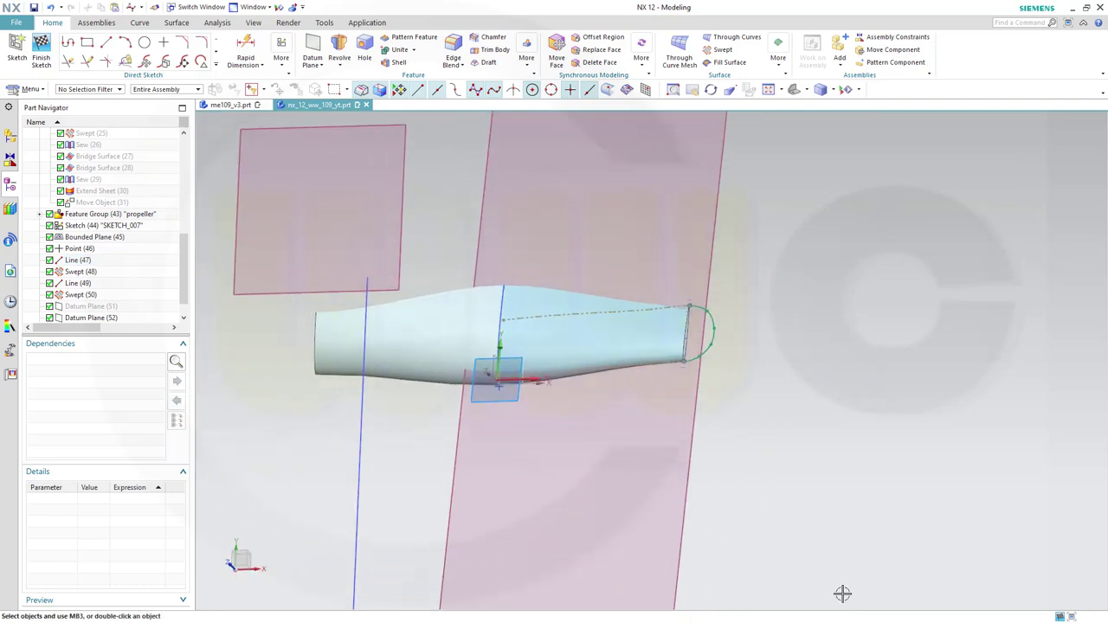
scroll(578, 297, up, 1)
scroll(581, 289, down, 1)
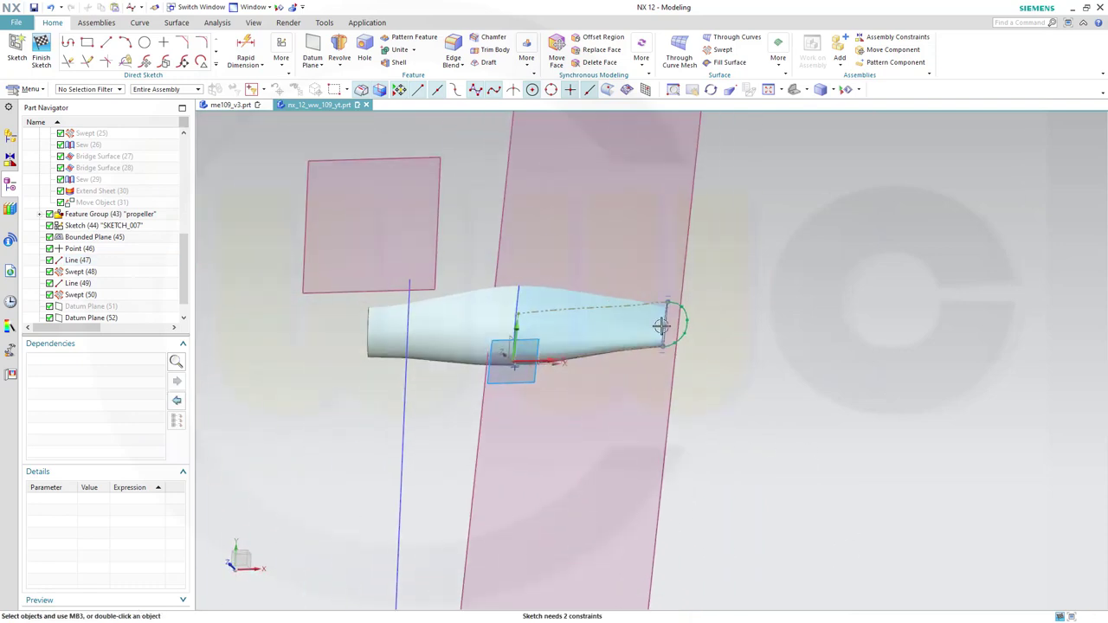
scroll(619, 303, up, 1)
scroll(580, 244, up, 3)
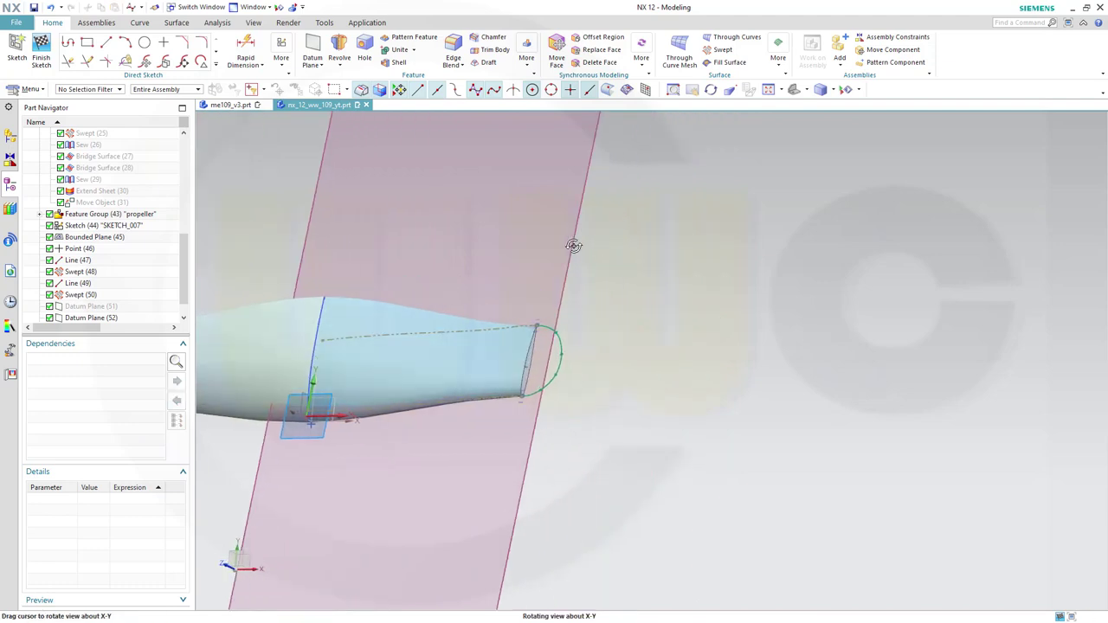
scroll(431, 310, up, 2)
scroll(446, 317, up, 1)
scroll(452, 321, up, 1)
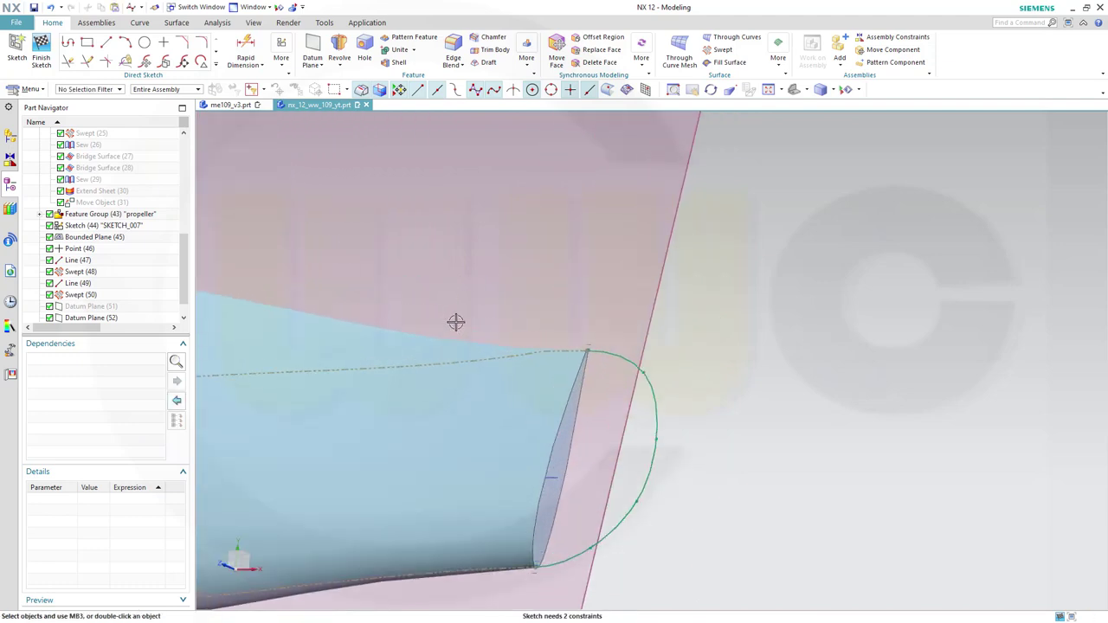
middle_drag(595, 429, 665, 450)
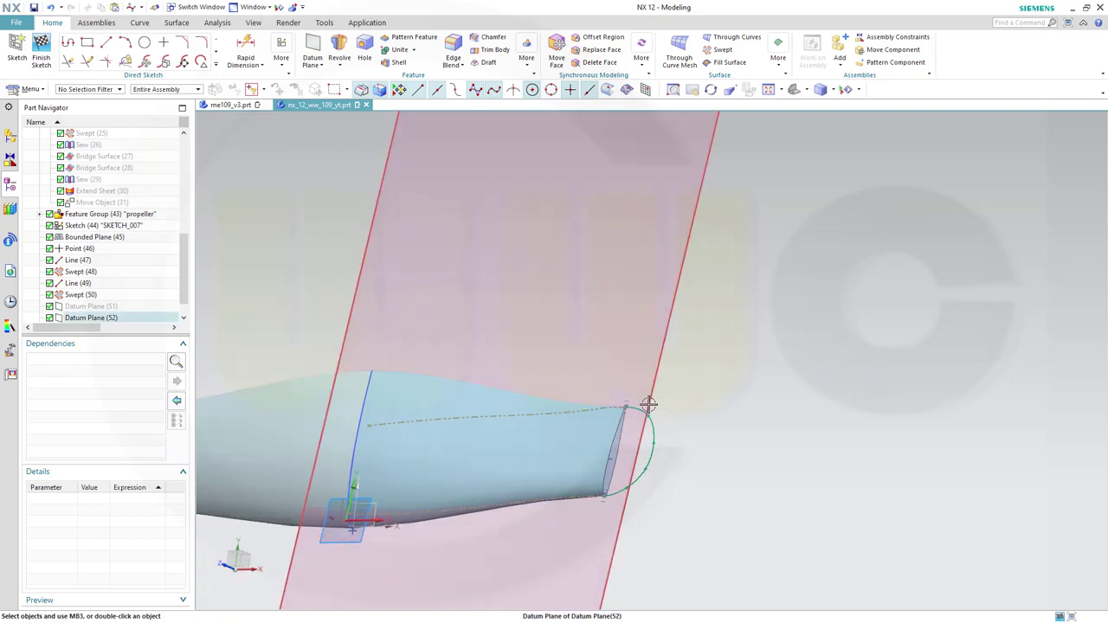
scroll(647, 391, up, 3)
scroll(610, 381, up, 3)
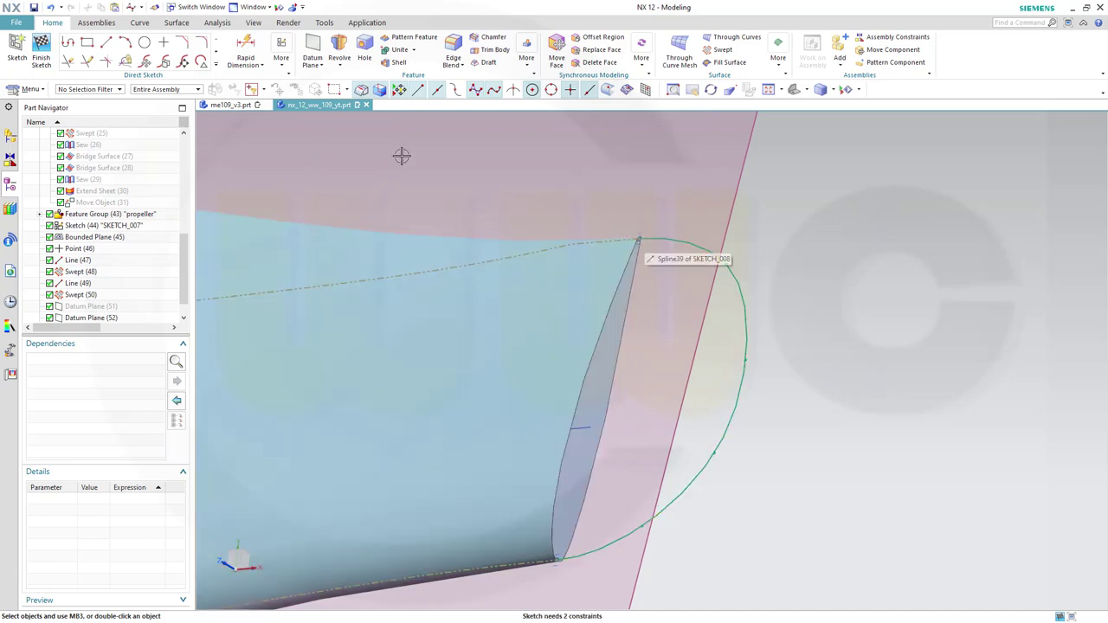
Finish the tip sketch and define the first Through Curves section from the blade end's upper edge, G1 tangent to the outer swept blade face
click(41, 50)
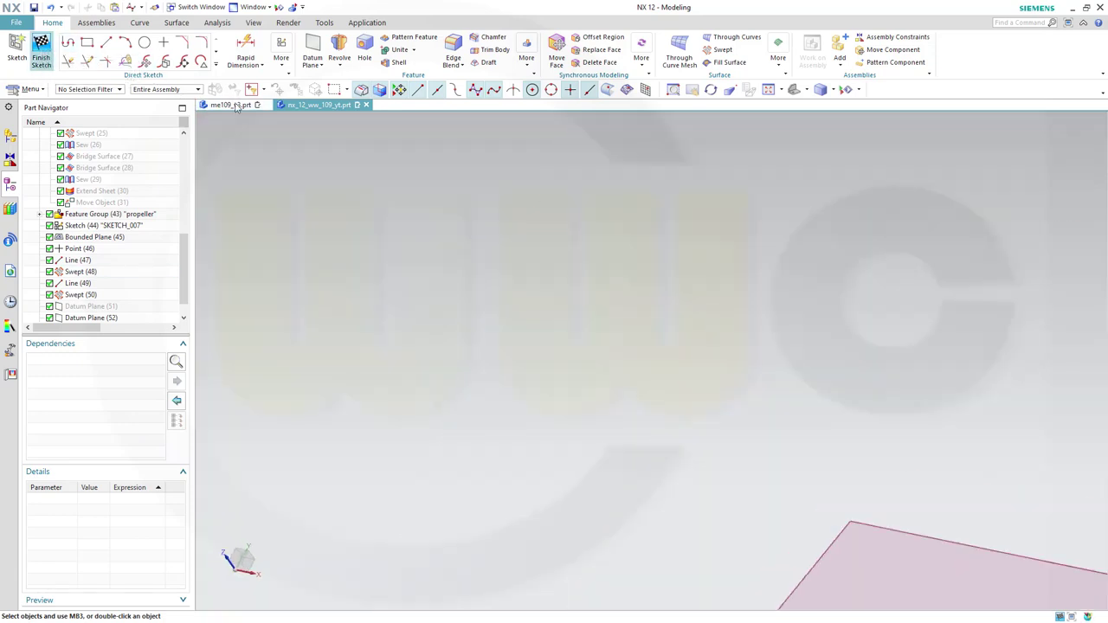
scroll(653, 353, up, 4)
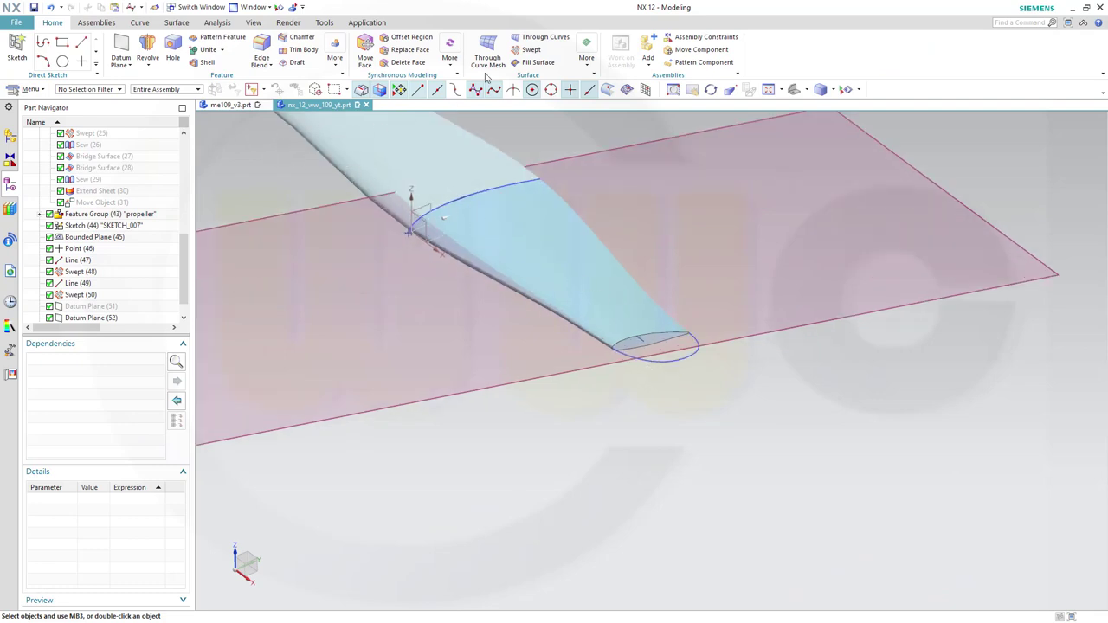
click(537, 38)
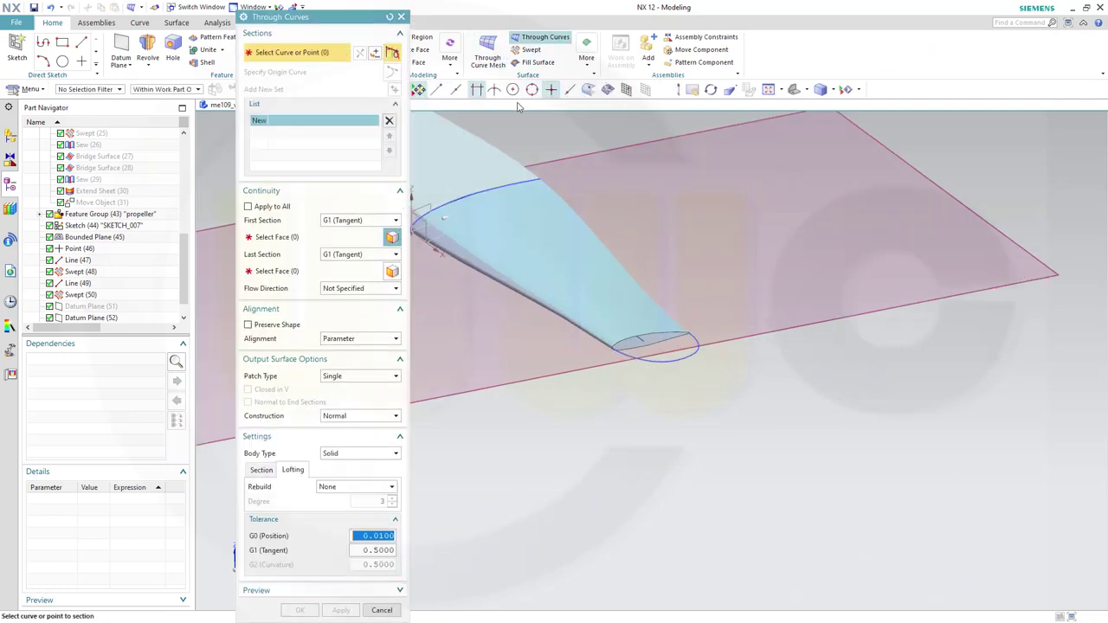
scroll(638, 394, up, 3)
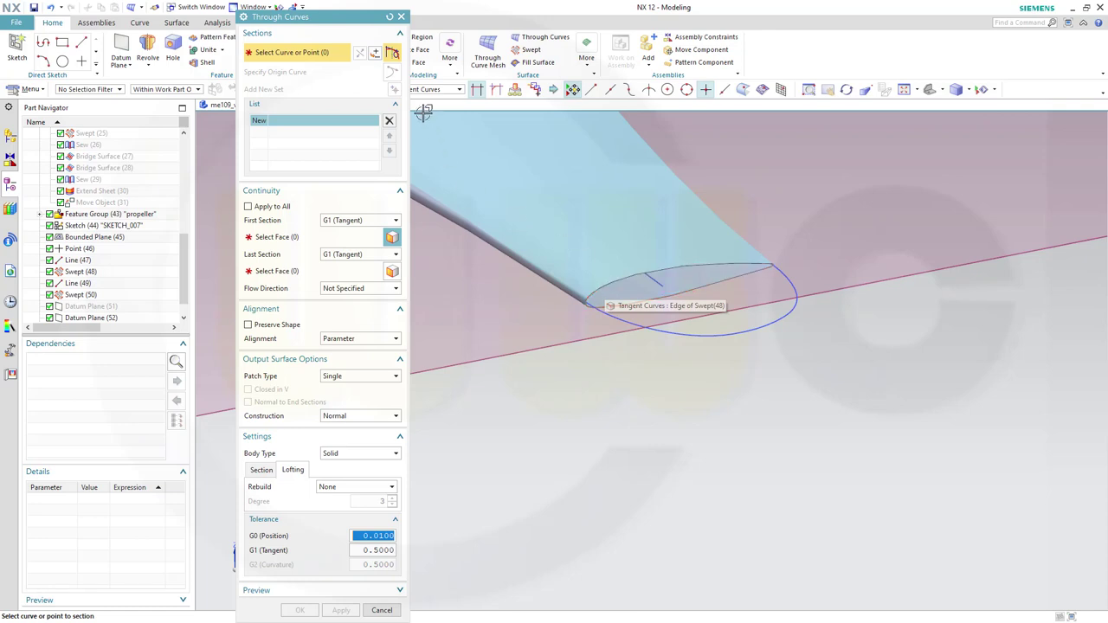
drag(354, 19, 314, 28)
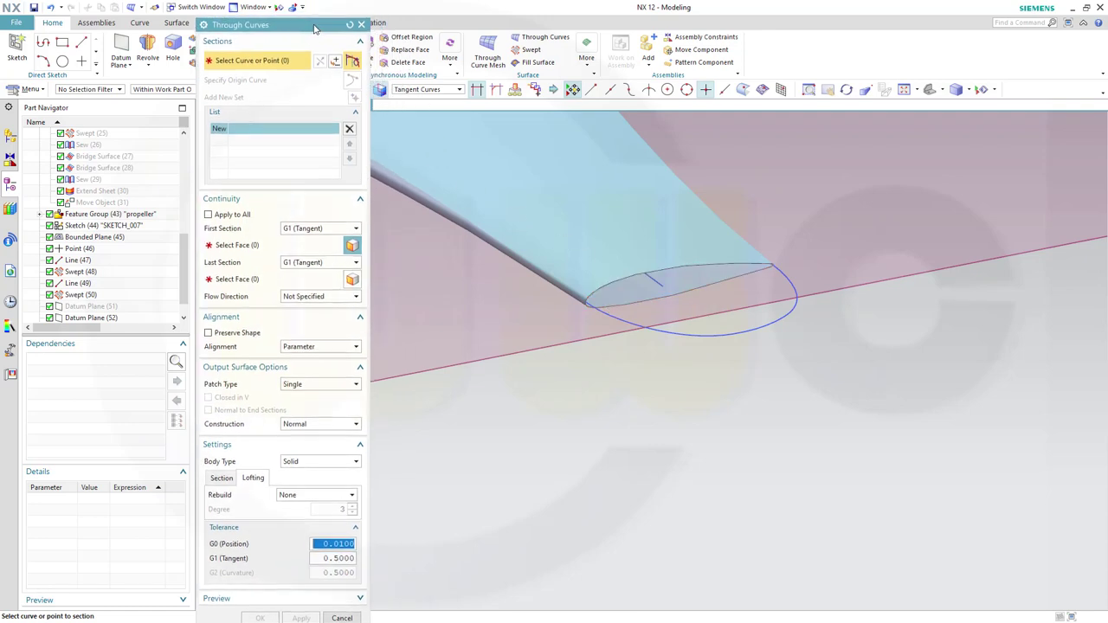
click(459, 92)
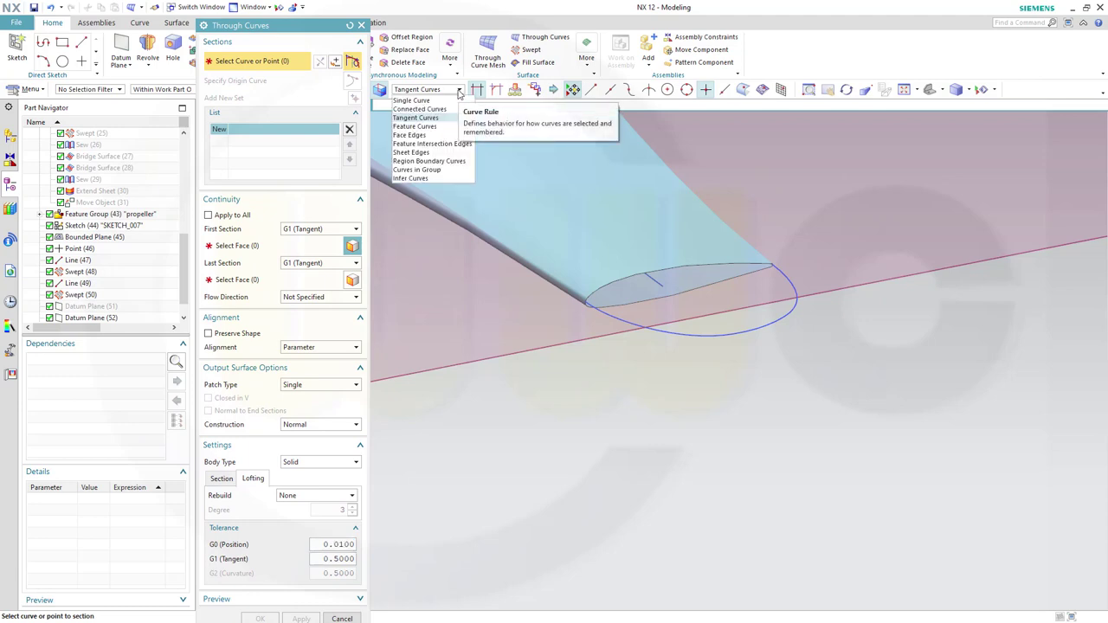
click(440, 109)
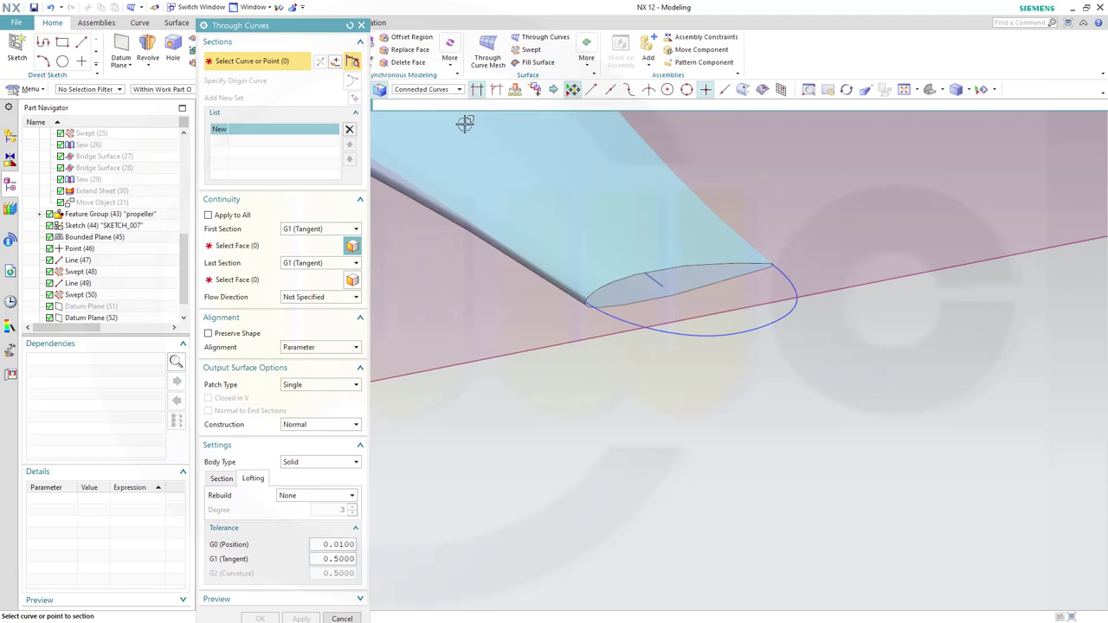
click(620, 259)
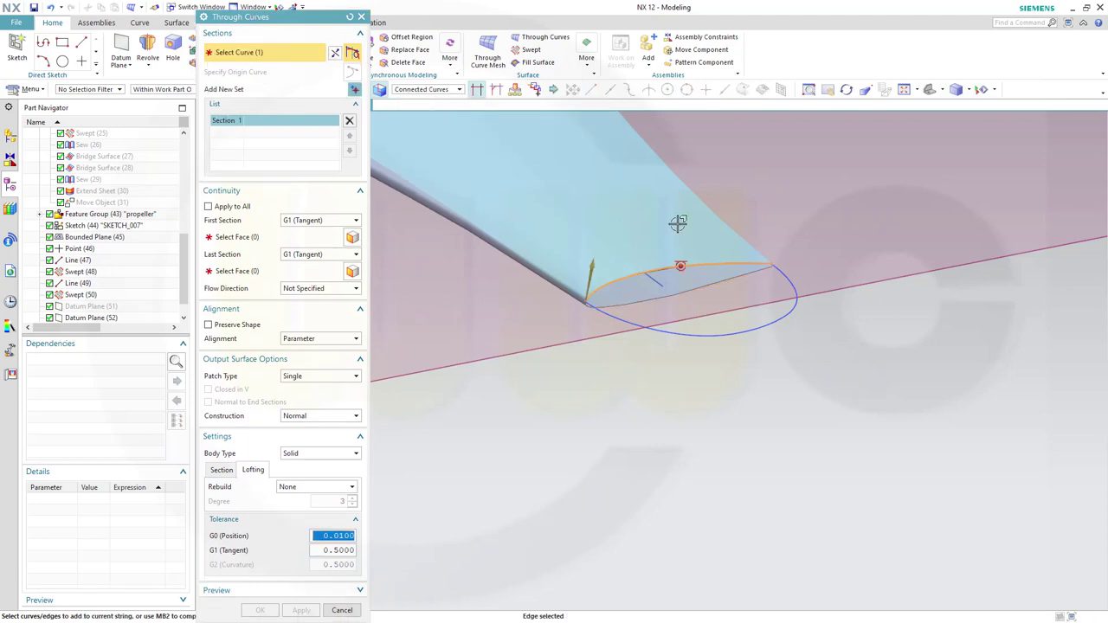
scroll(658, 282, up, 2)
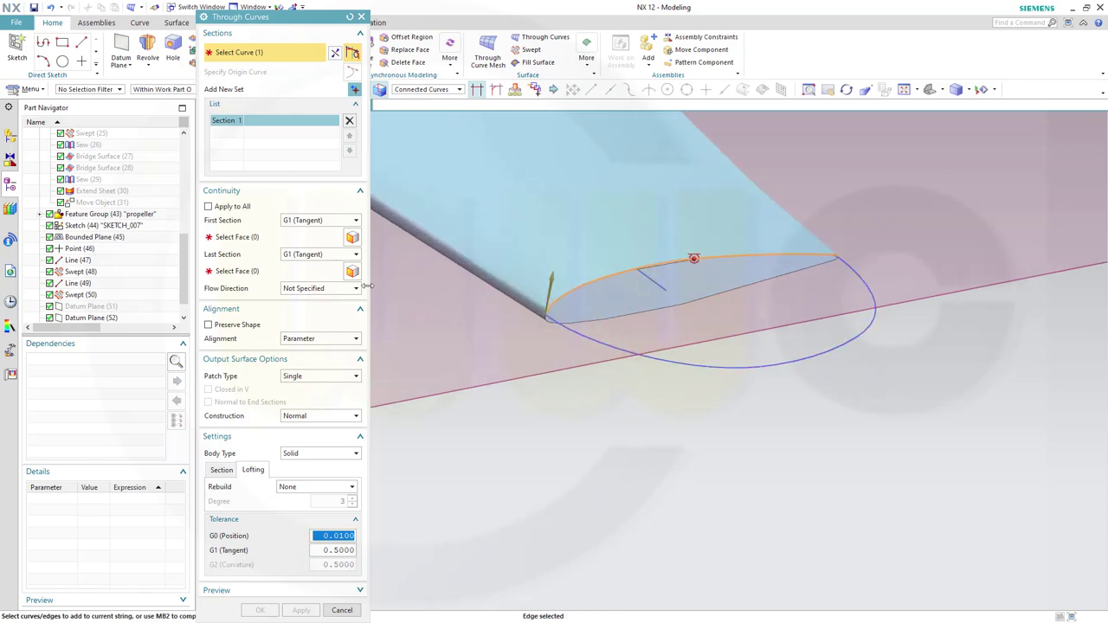
click(236, 238)
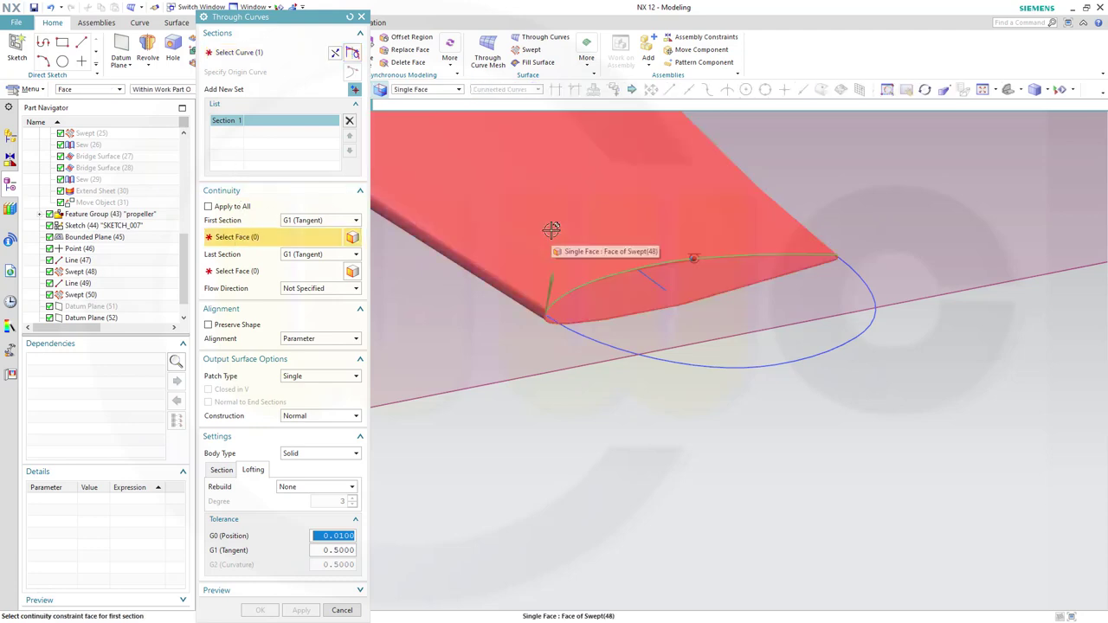
click(553, 229)
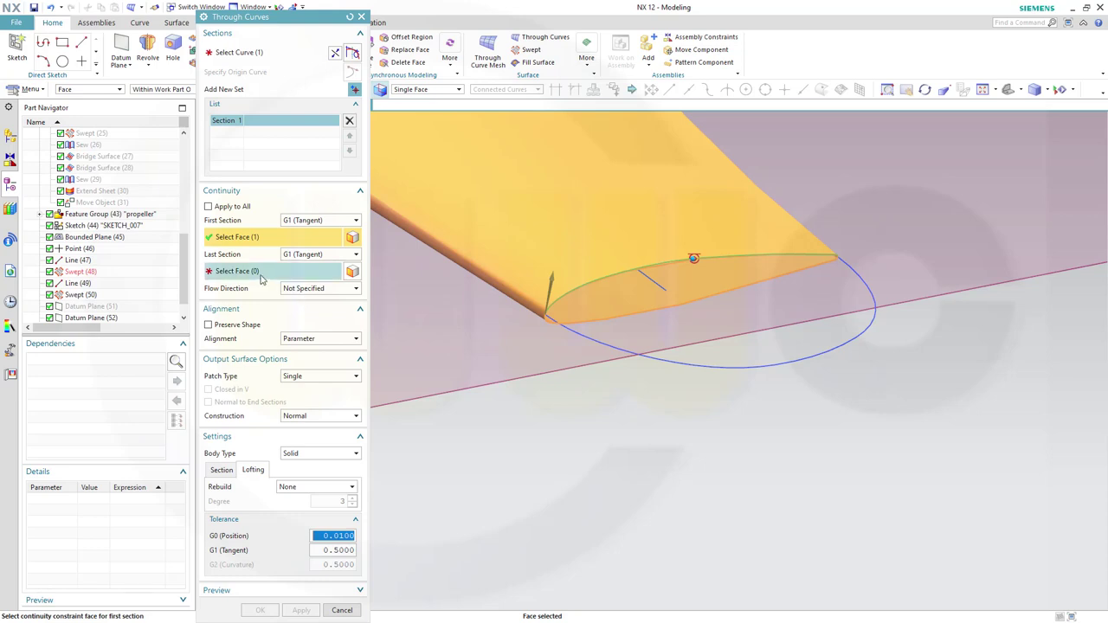
Add the tip spline as second section and the blade end's lower edge as third, G1 tangent to the same swept face
click(354, 89)
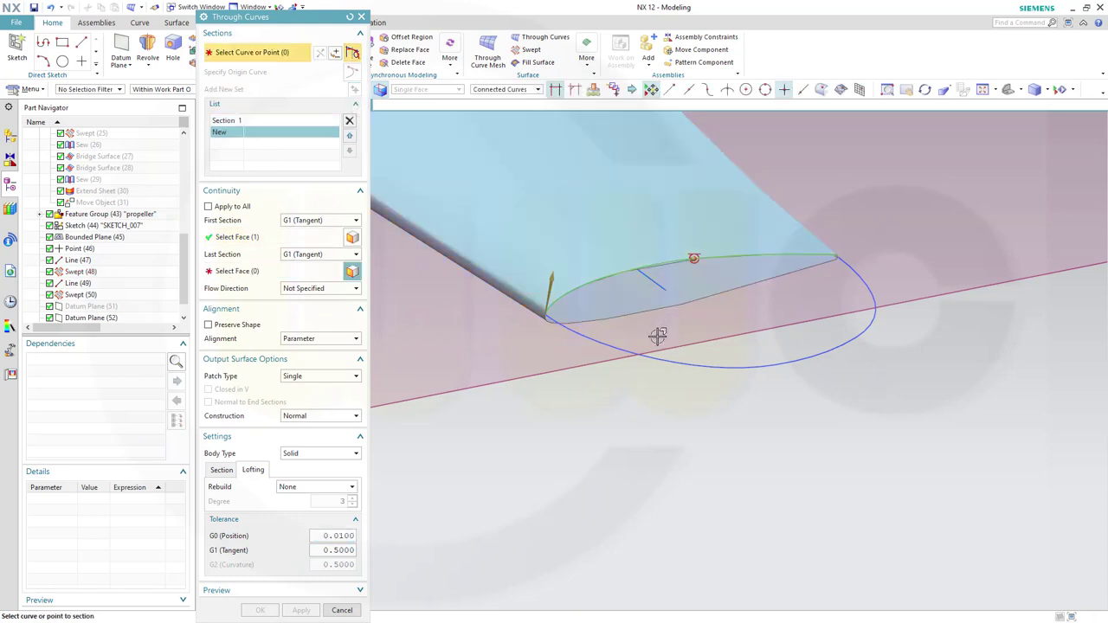
click(618, 345)
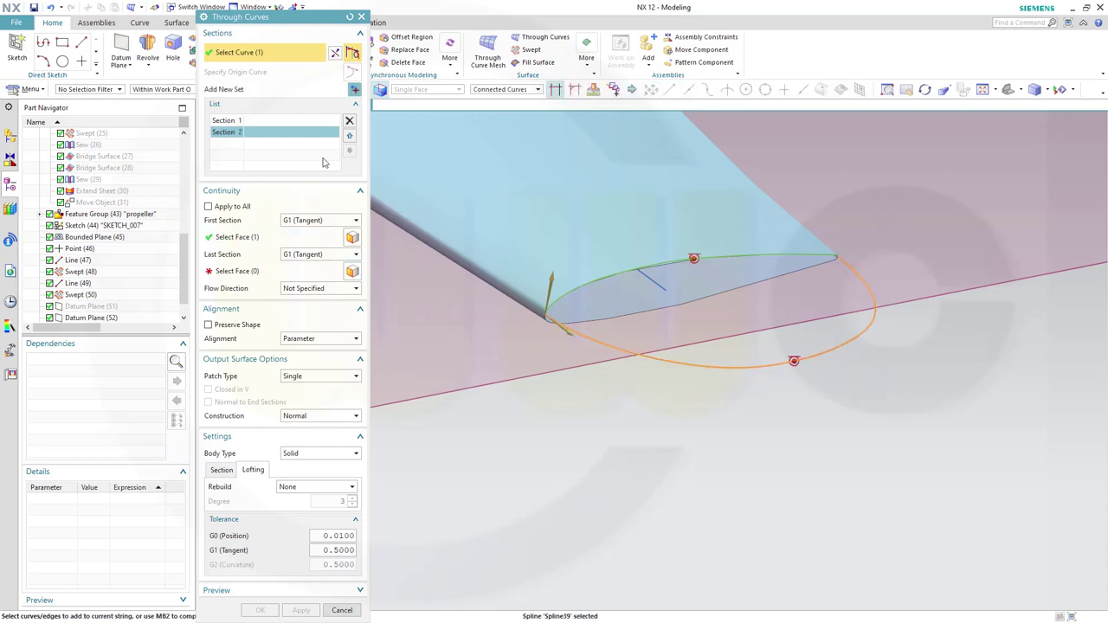
click(353, 89)
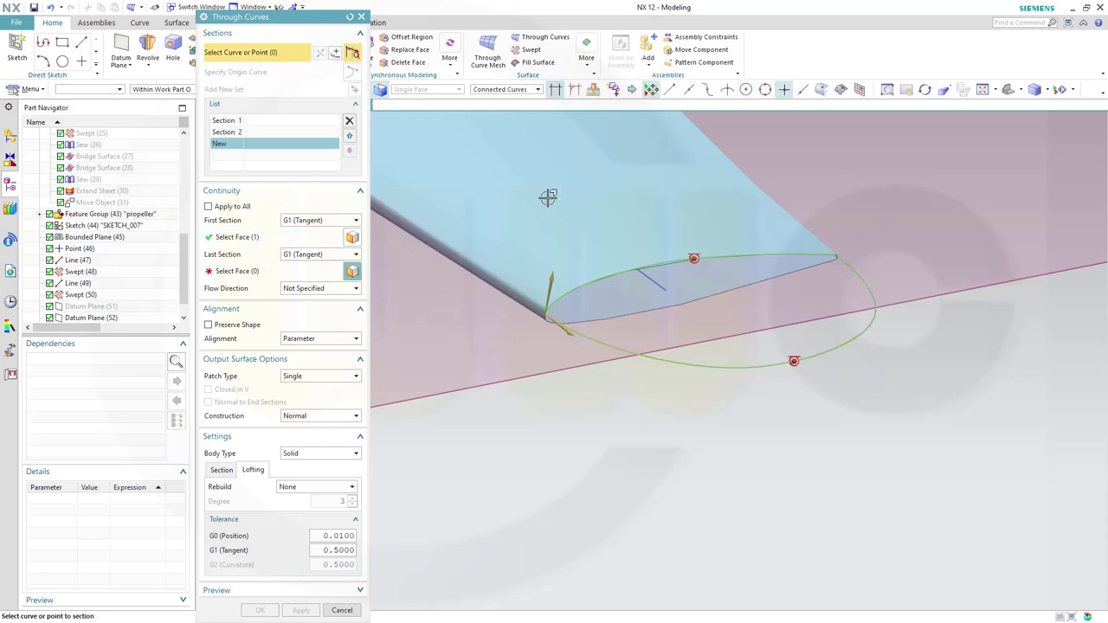
click(597, 320)
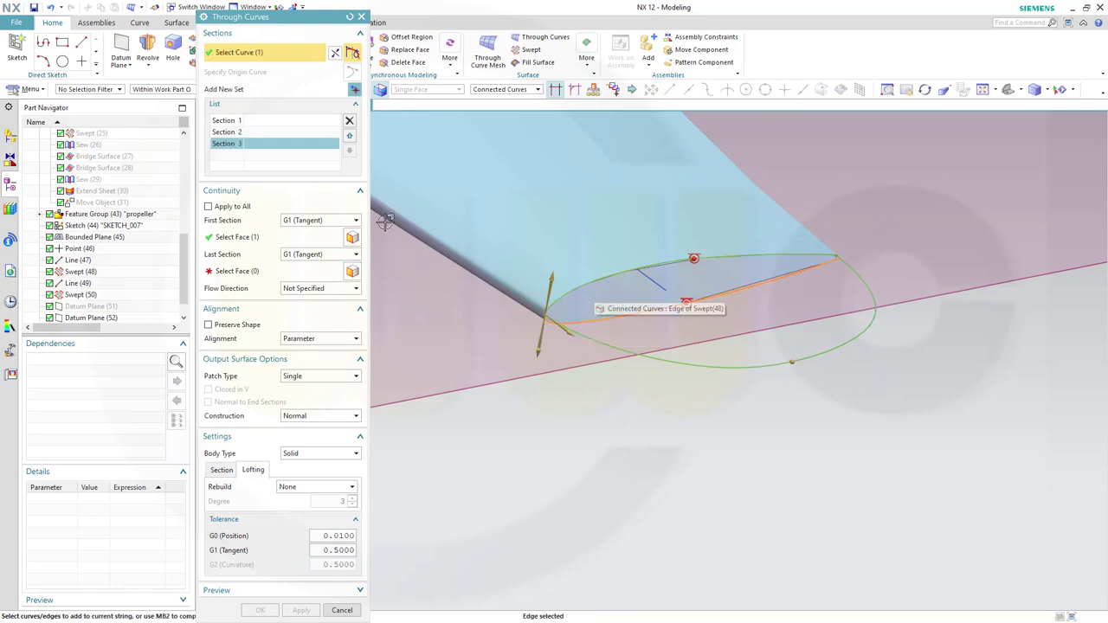
click(235, 272)
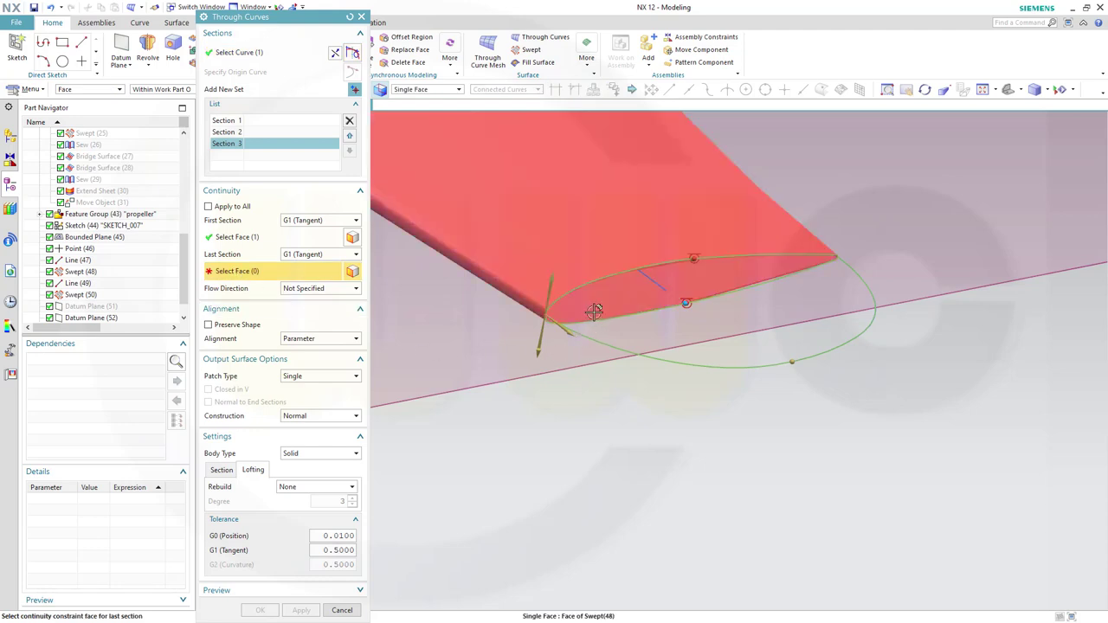
click(595, 310)
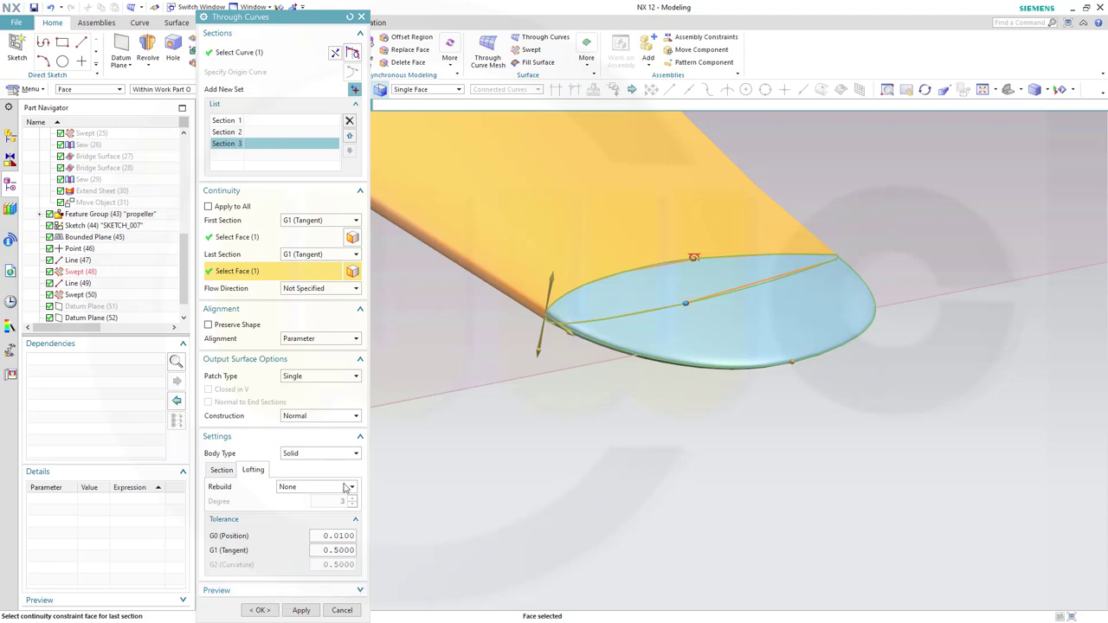
Set the body type to Sheet and create the rounded blade tip surface
click(322, 454)
click(328, 476)
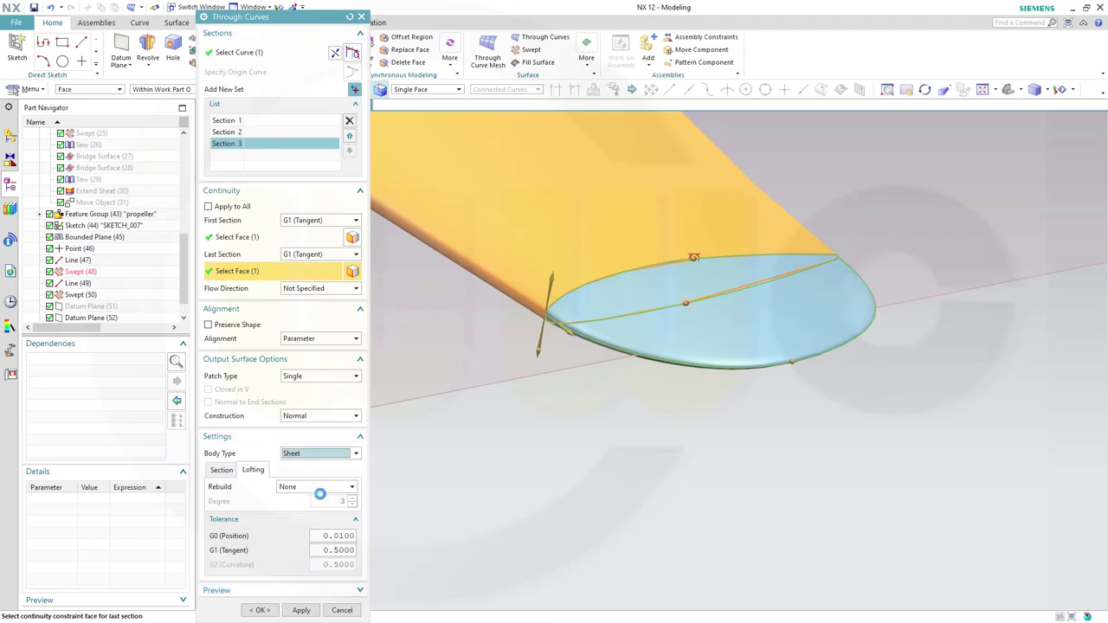
click(260, 611)
middle_drag(330, 594, 539, 498)
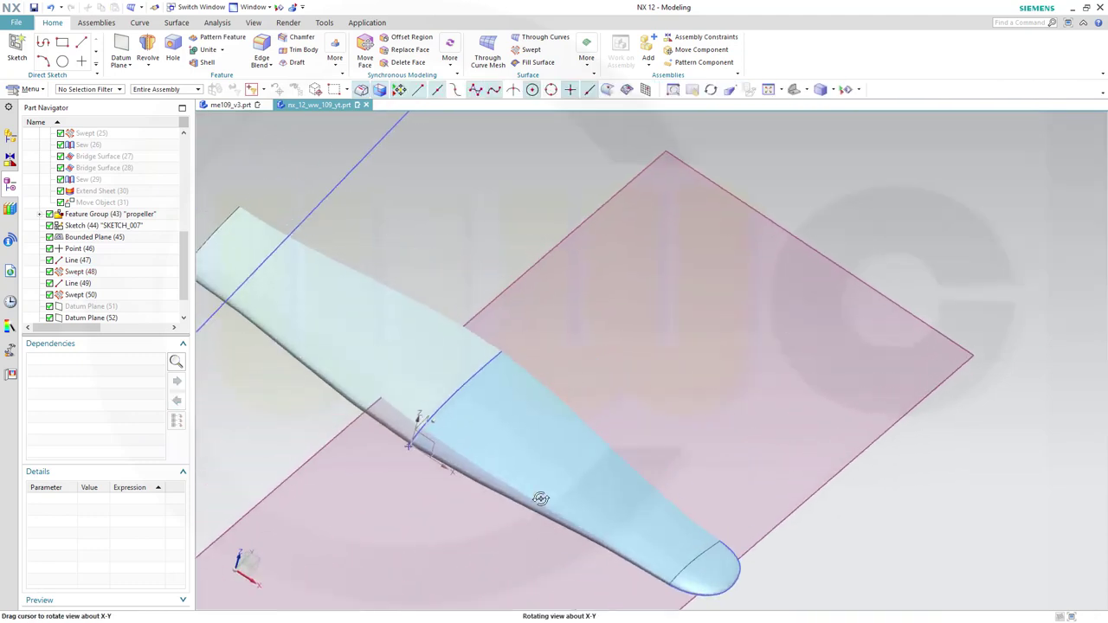
shift+middle_drag(730, 465, 805, 309)
middle_drag(684, 318, 654, 340)
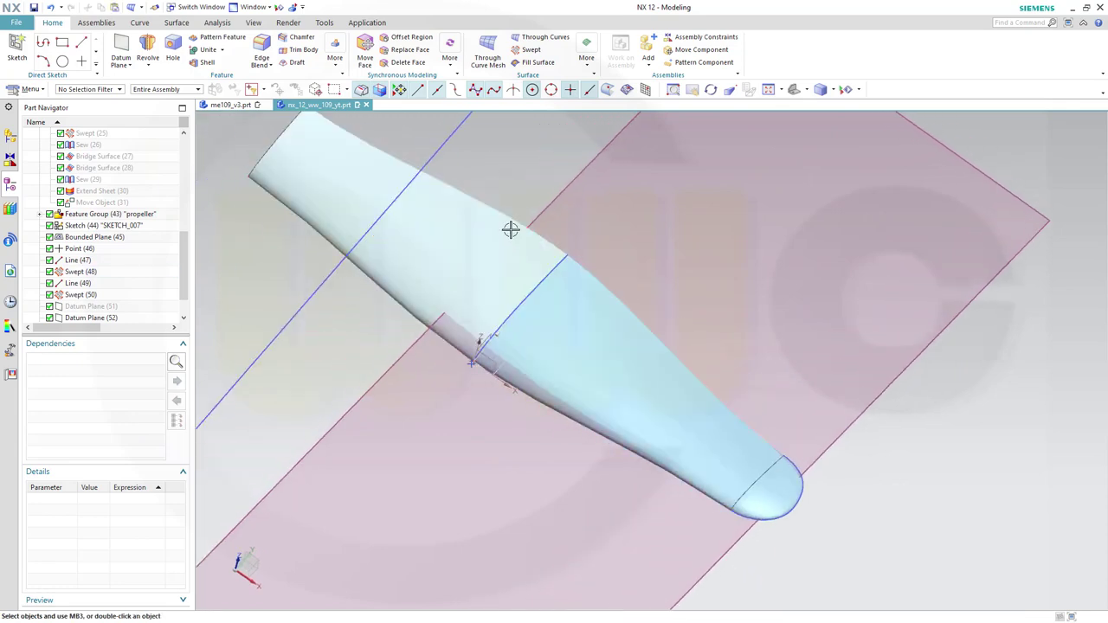
Sew the inner blade sheet to the outer swept sheet and the rounded tip sheet
click(180, 23)
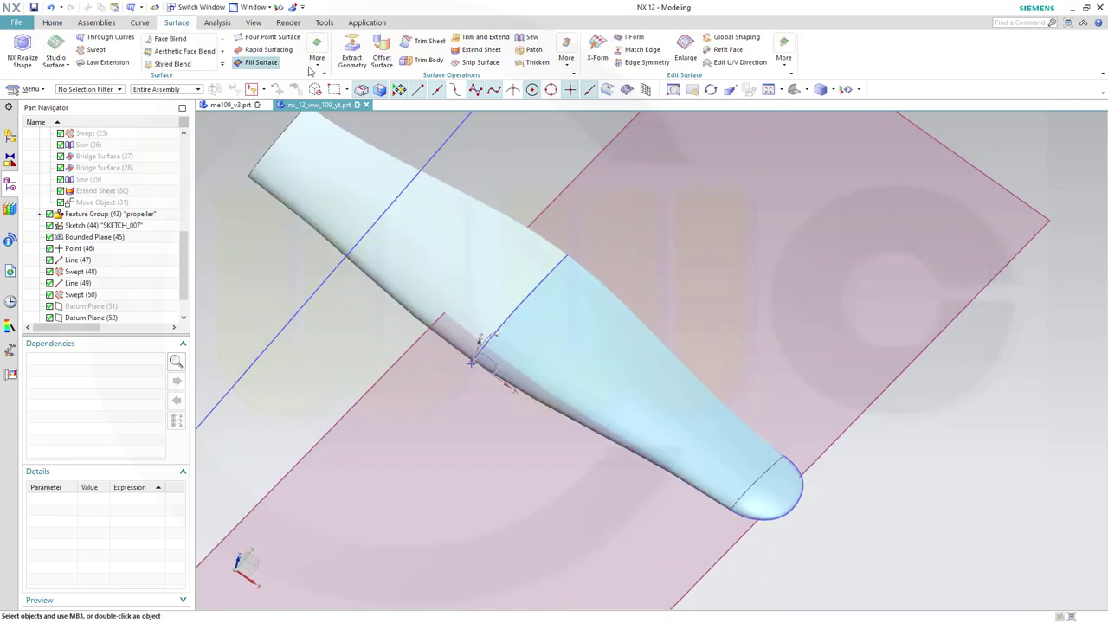
click(529, 37)
click(486, 238)
click(592, 315)
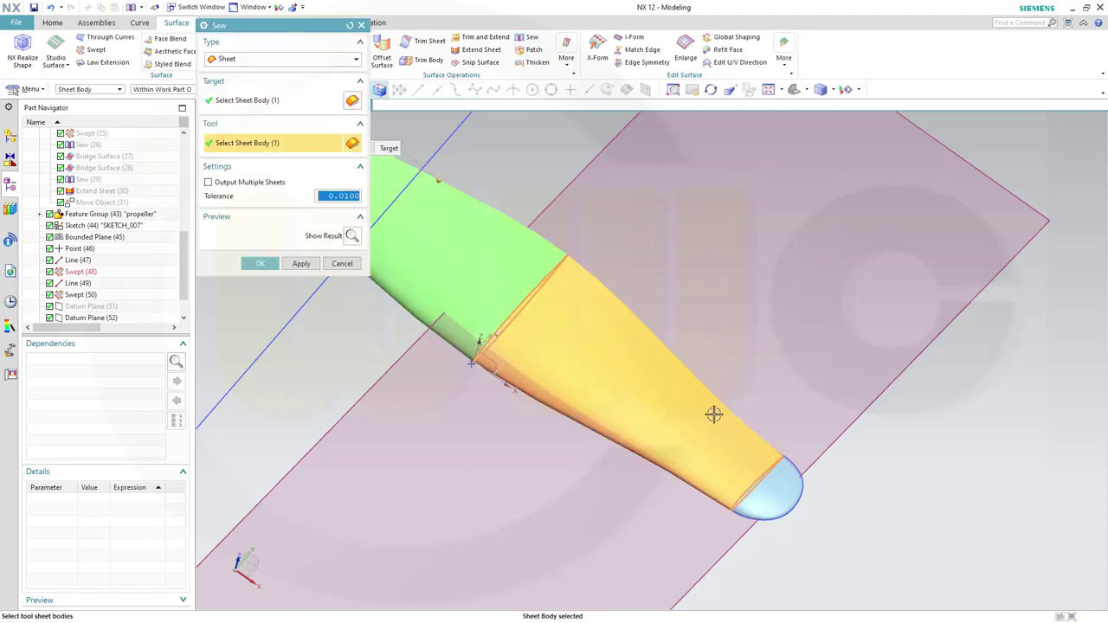
click(782, 488)
click(261, 263)
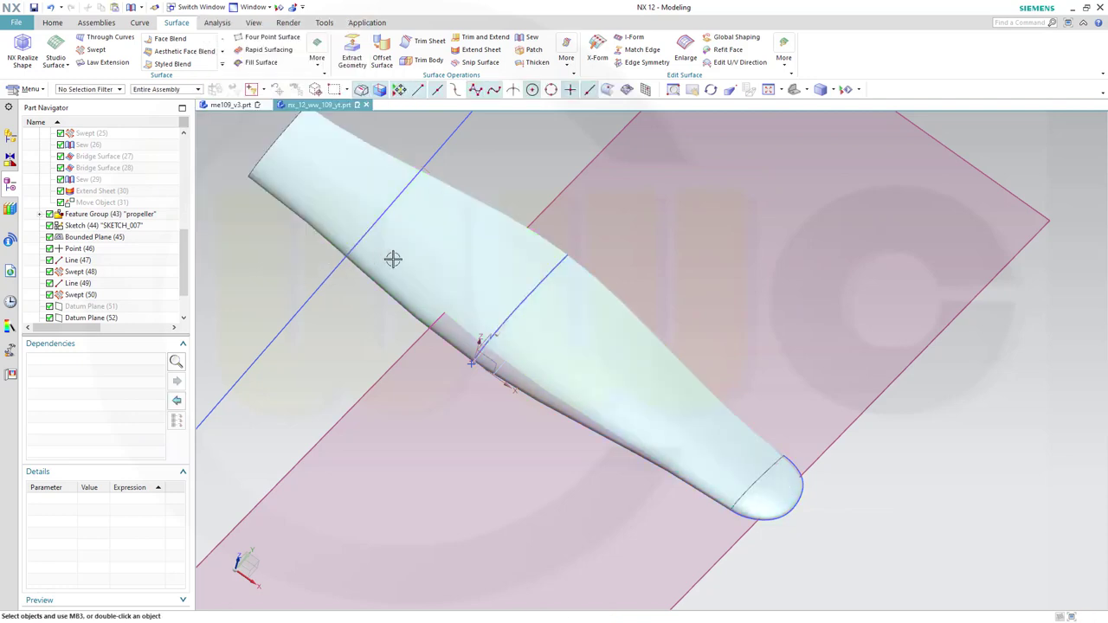
Save the part file with the sewn blade
scroll(385, 259, up, 1)
scroll(435, 257, down, 3)
middle_drag(428, 329, 504, 387)
scroll(435, 329, down, 4)
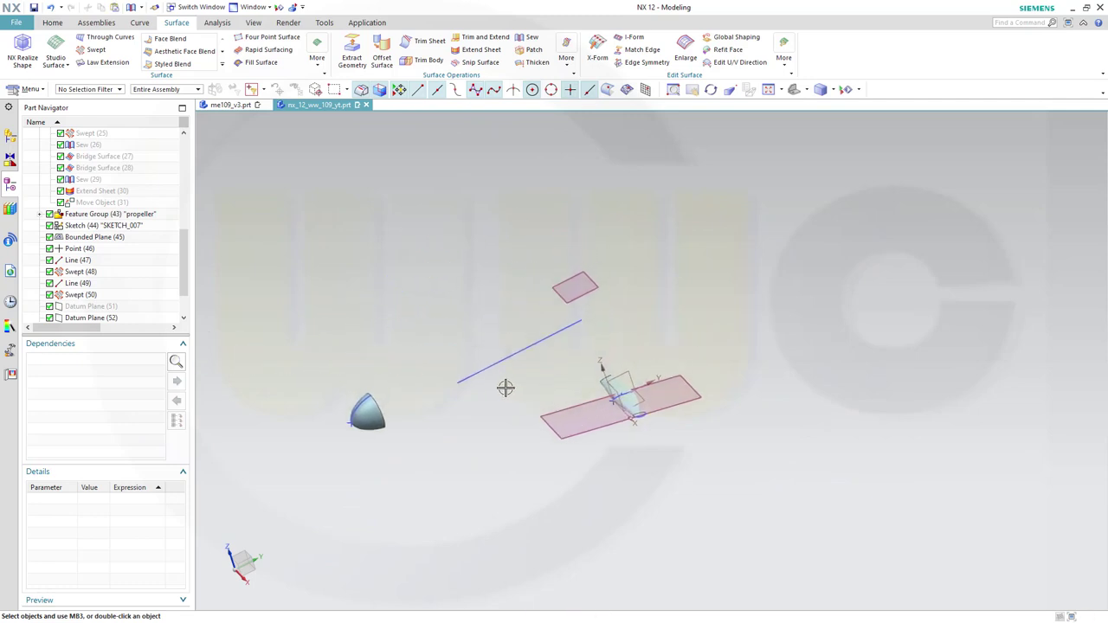
key(ctrl+s)
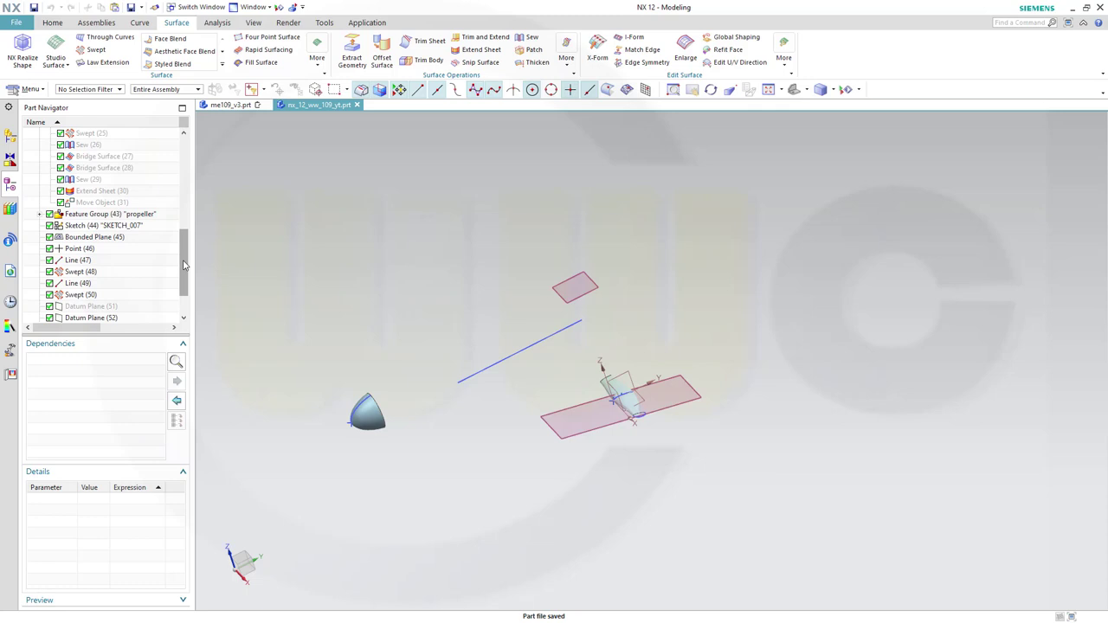
Move the features from SKETCH_007 through the blade's final Sew into the "propeller" feature group
scroll(184, 264, down, 2)
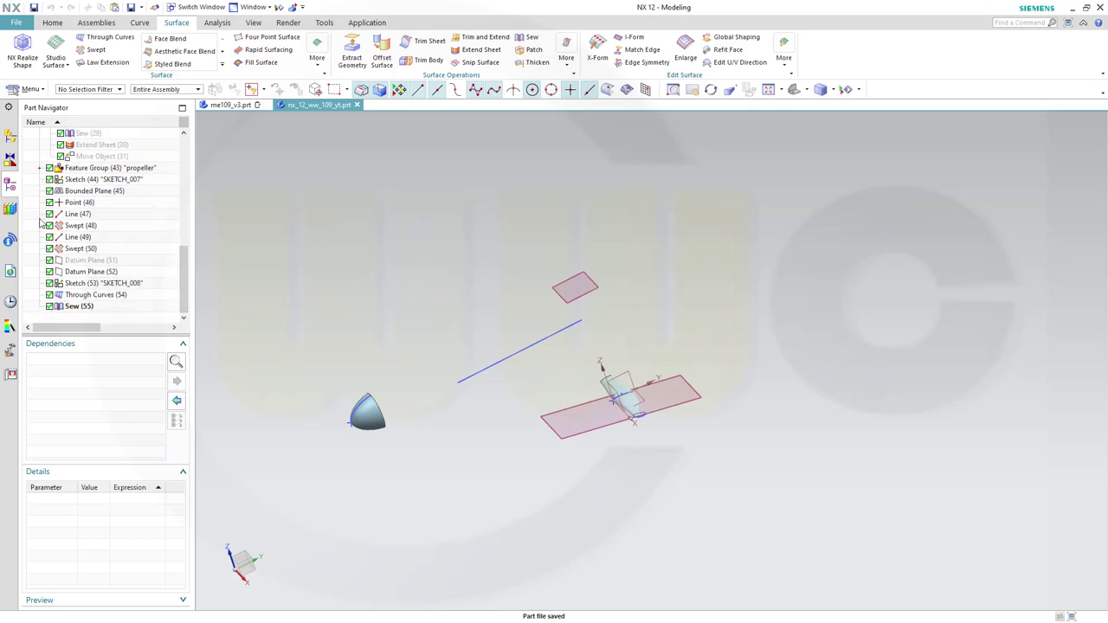
click(75, 180)
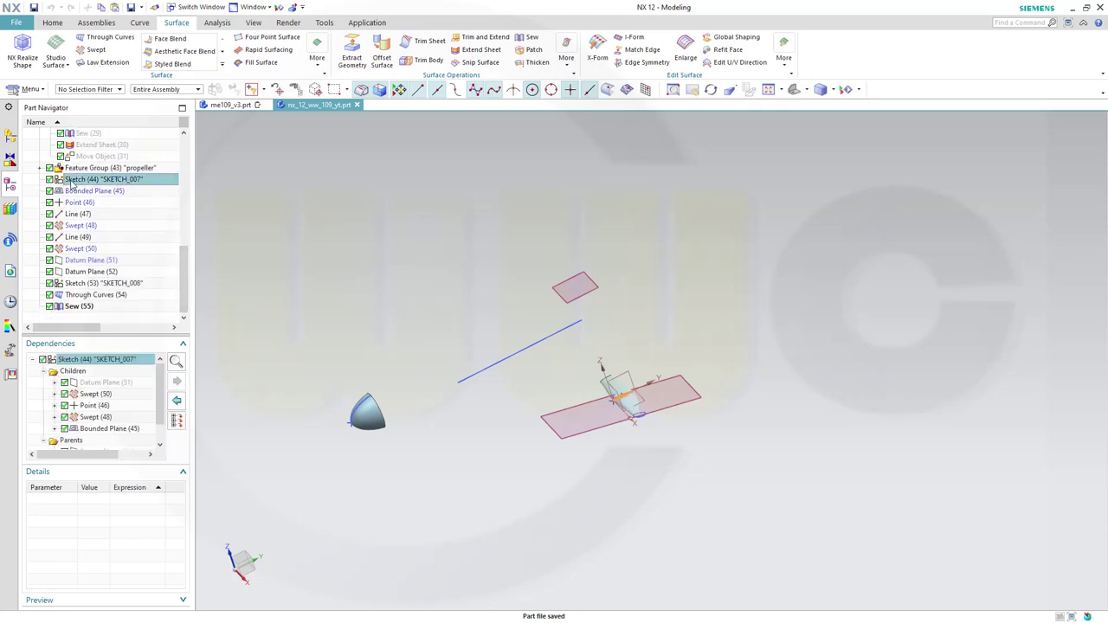
shift+click(78, 307)
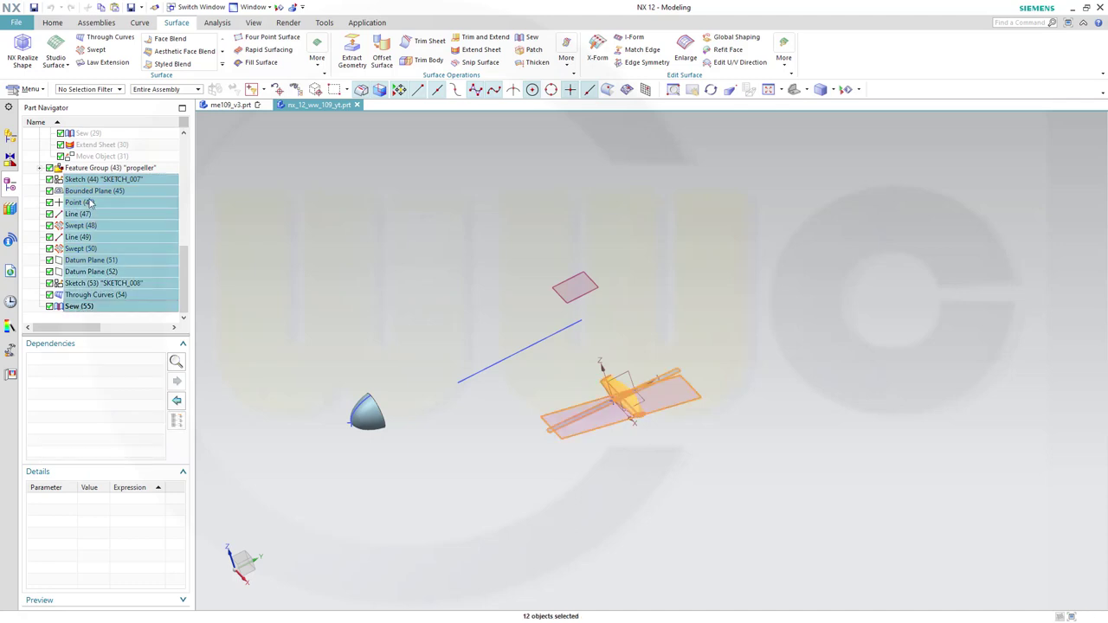
drag(87, 196, 91, 169)
scroll(122, 206, down, 1)
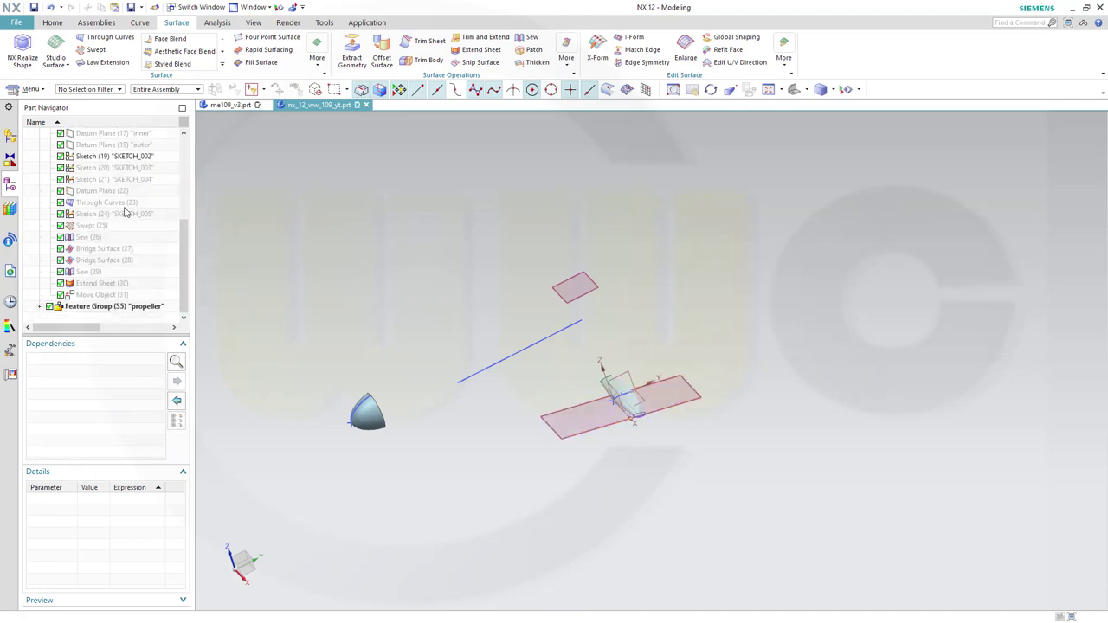
scroll(227, 215, up, 2)
scroll(275, 258, down, 4)
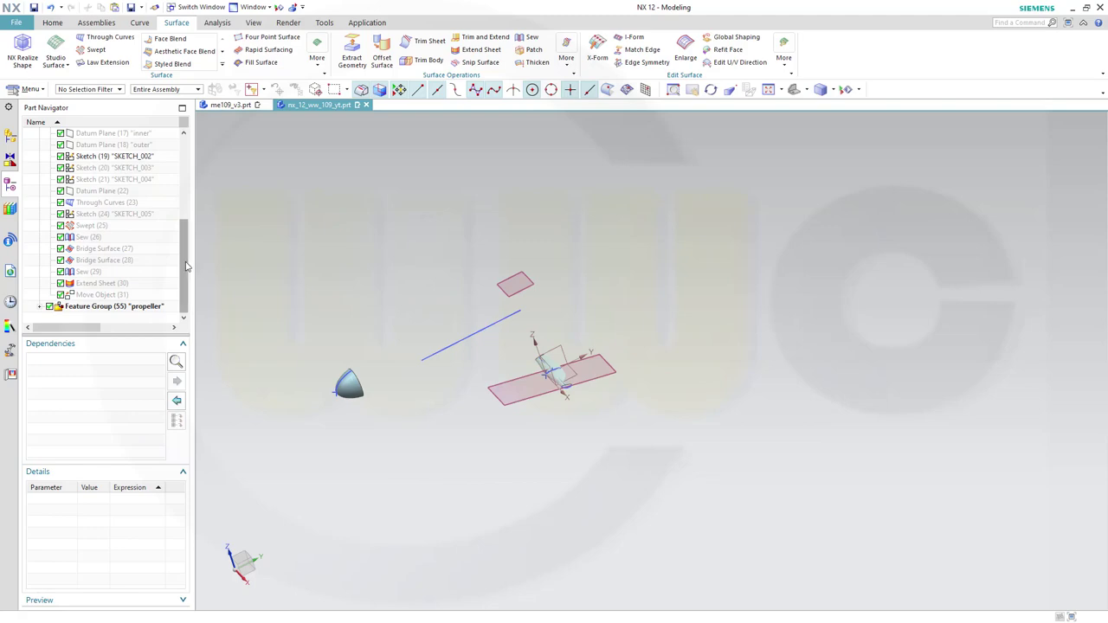
Show the raster images to bring back the blueprint behind the spinner and blade
click(278, 8)
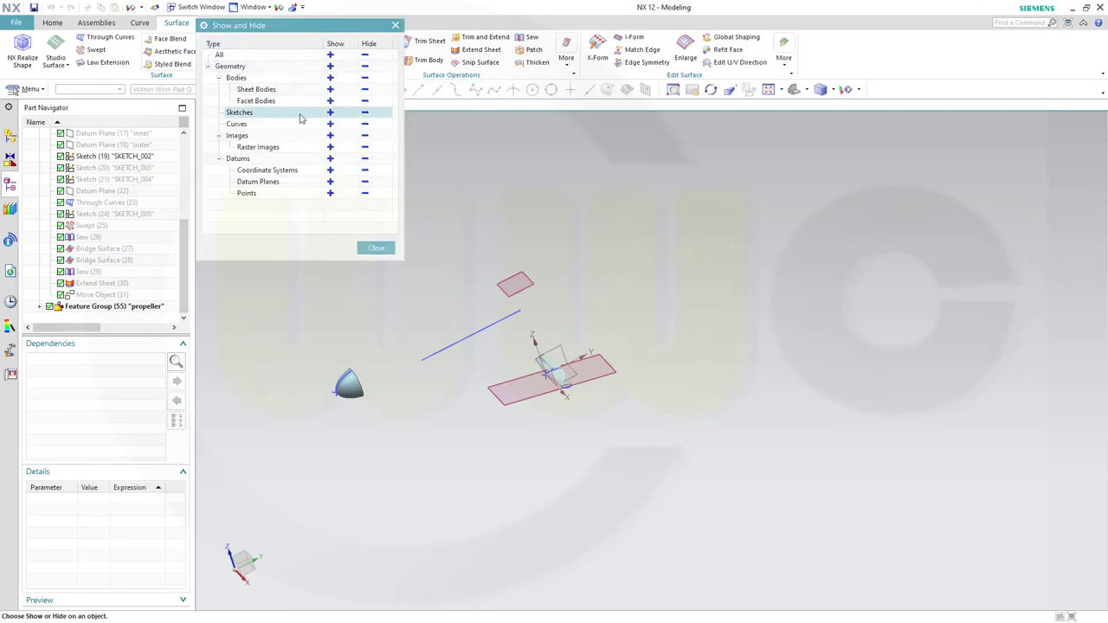
click(330, 147)
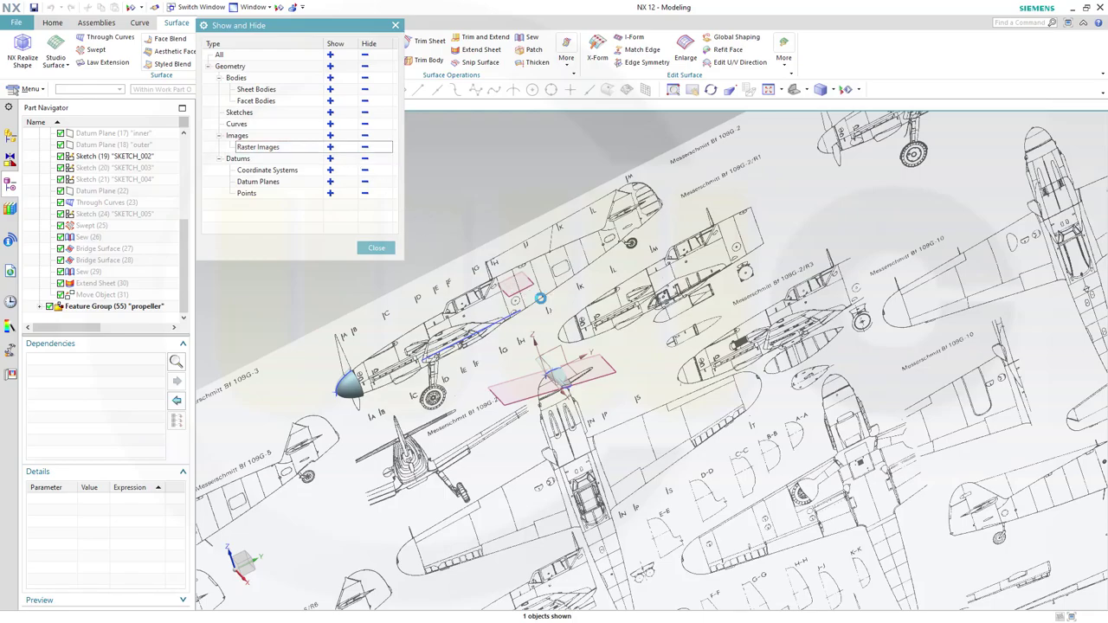
middle_click(545, 301)
middle_drag(420, 352, 714, 456)
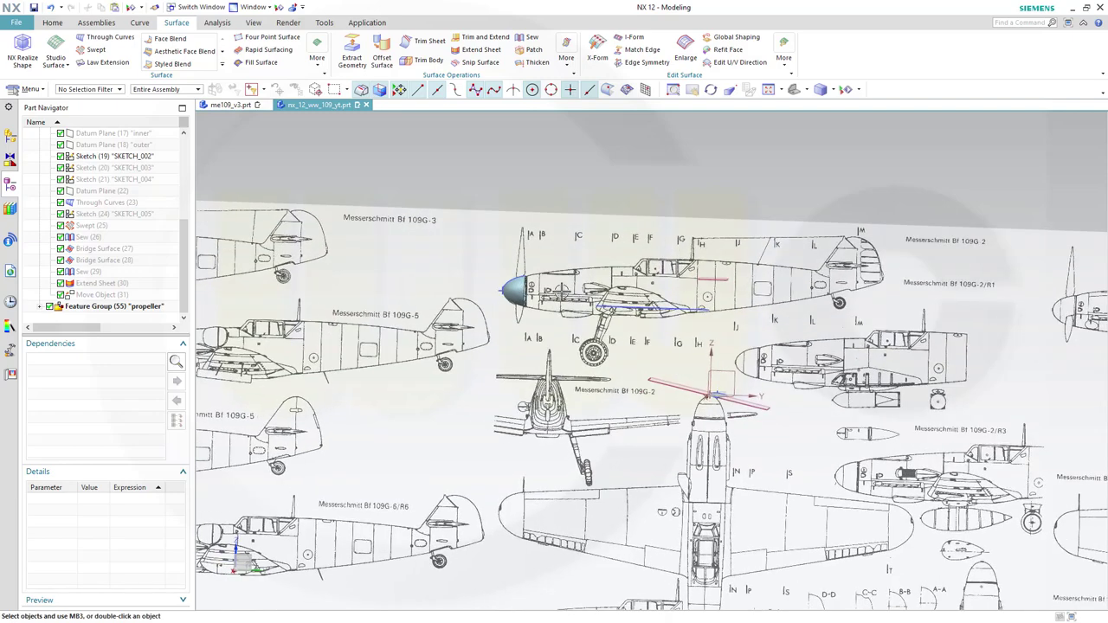
scroll(718, 439, up, 3)
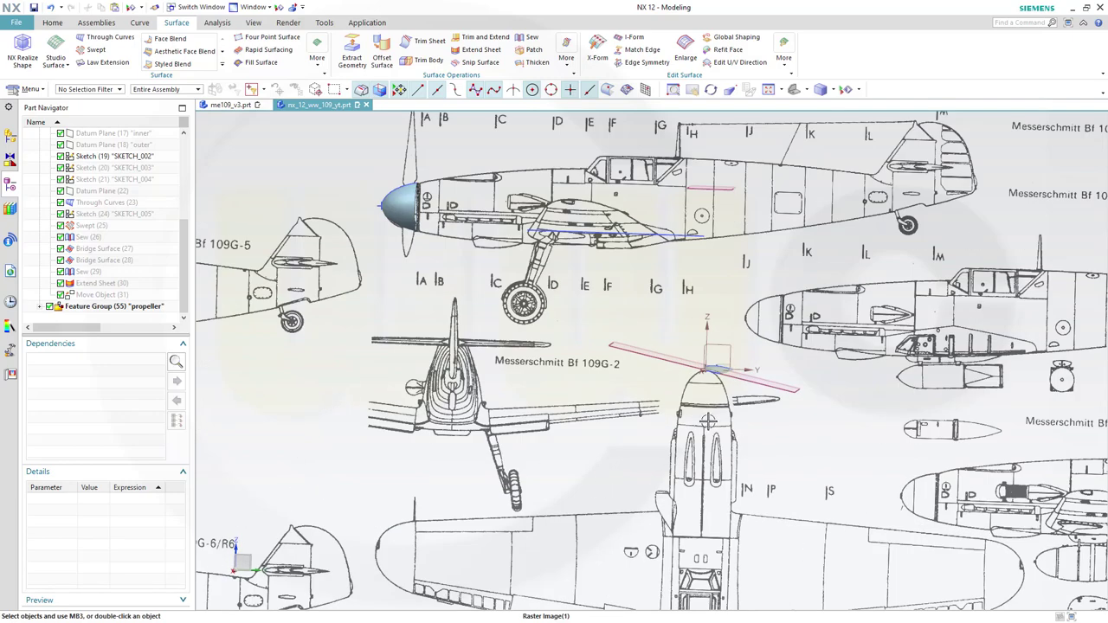
scroll(708, 421, up, 2)
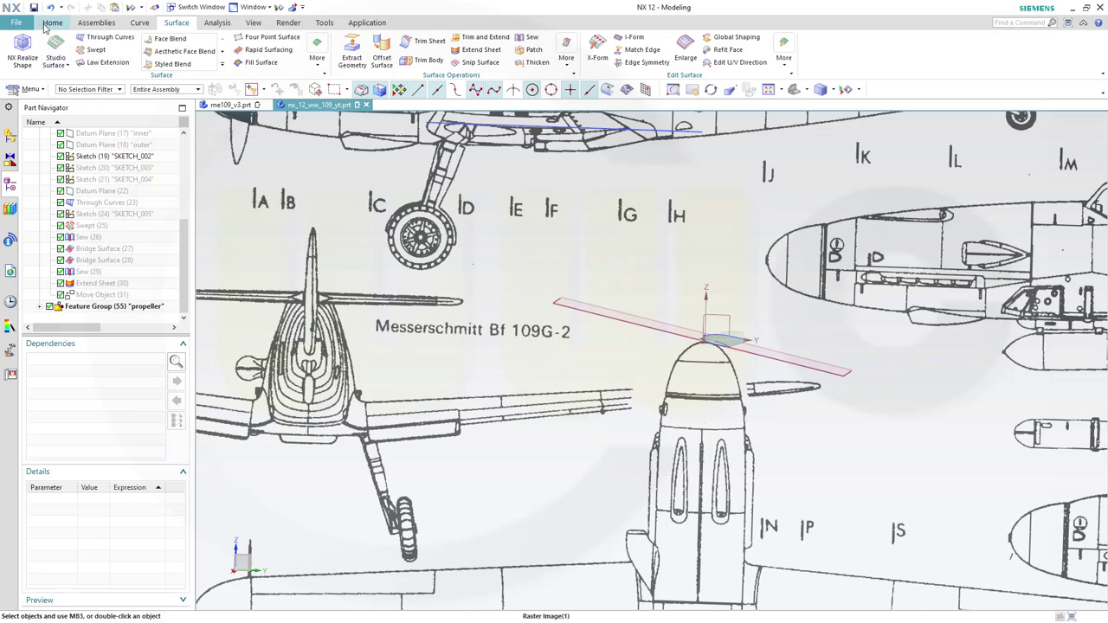
Set up a Move Object with Dynamic motion and shift its handle 50 along the YC axis
click(39, 90)
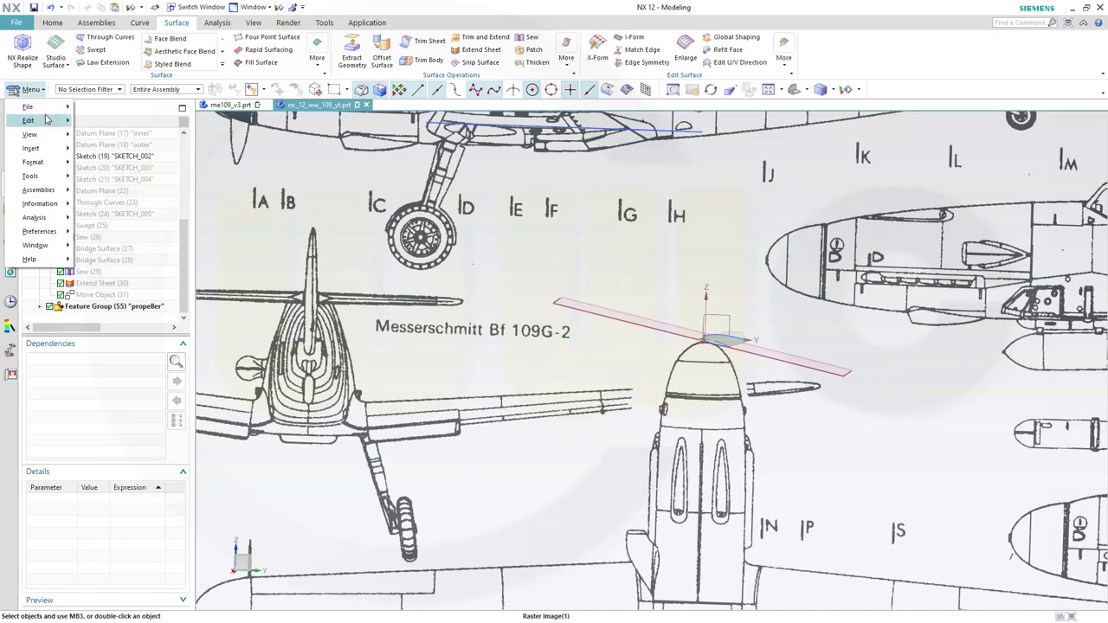
mouse_move(47, 119)
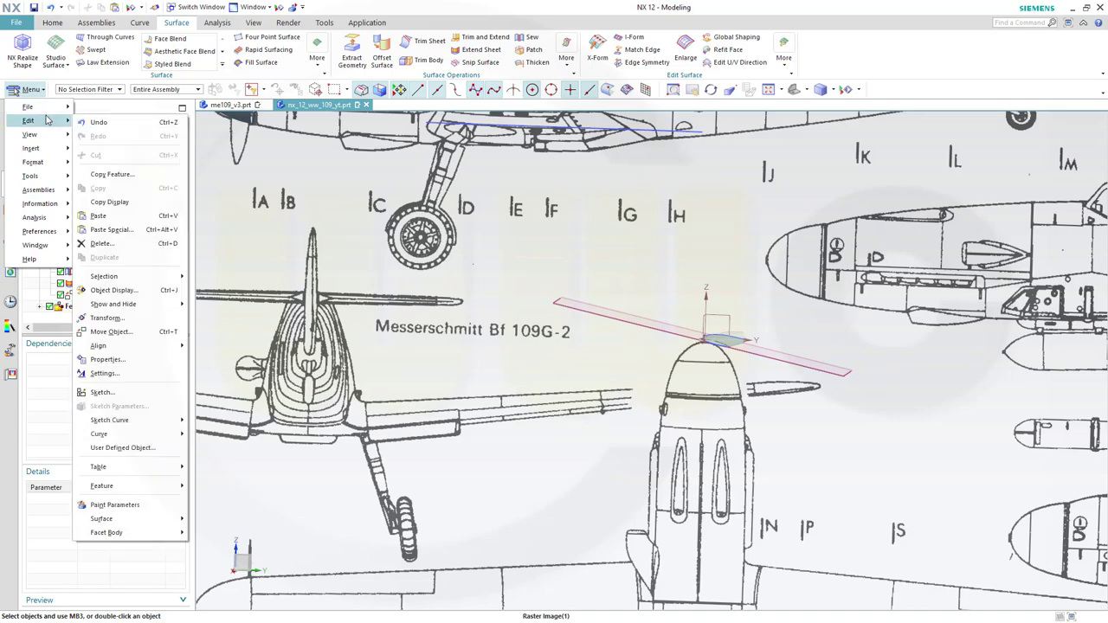
click(126, 336)
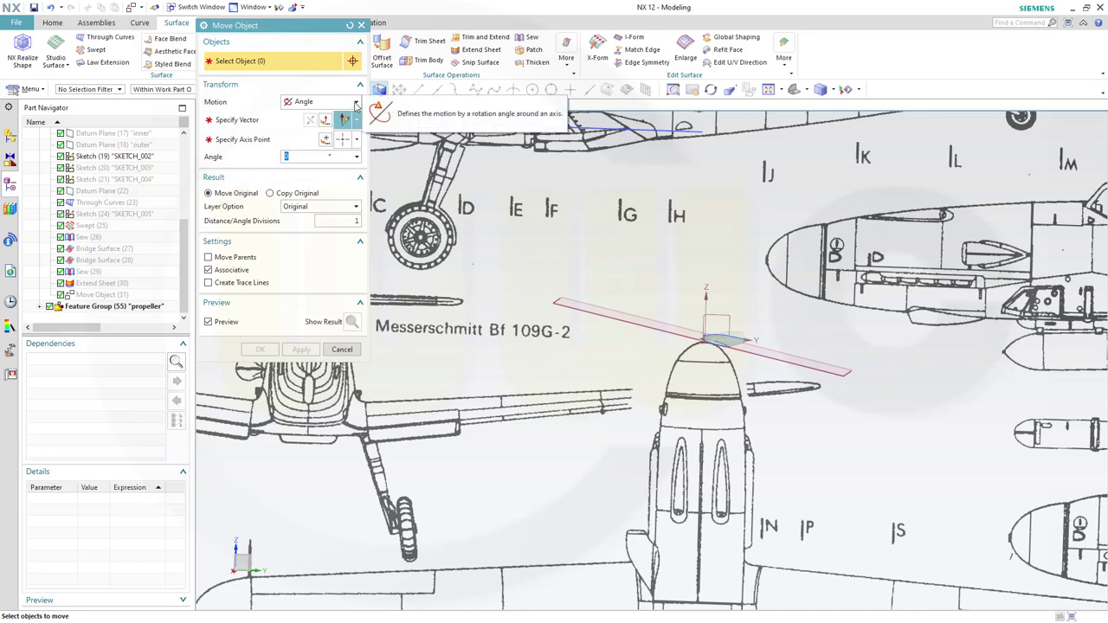
click(355, 103)
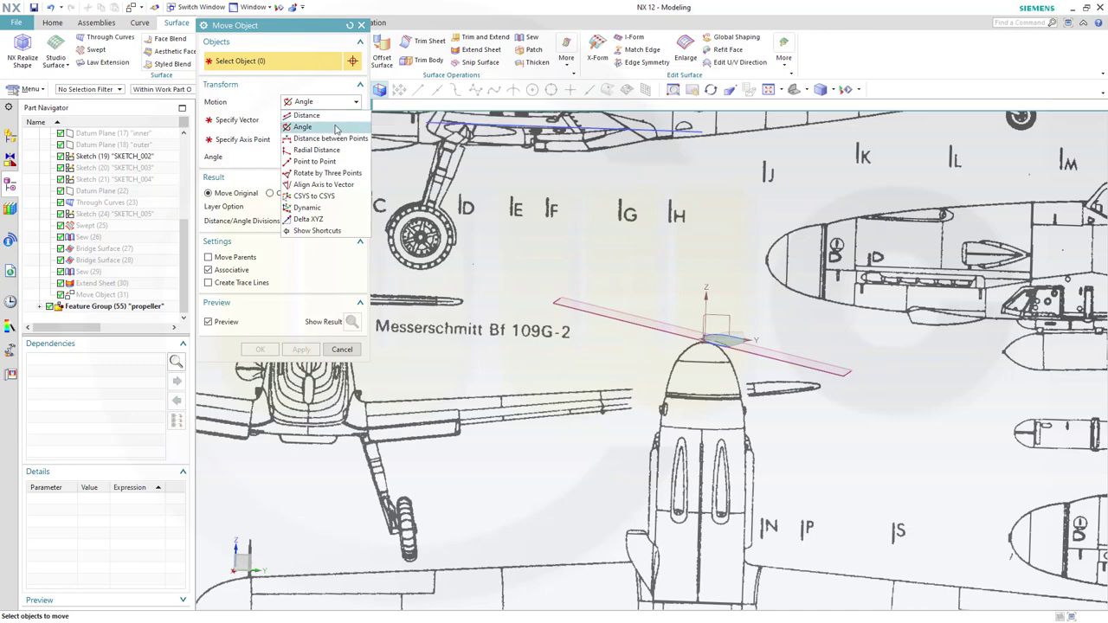
click(333, 207)
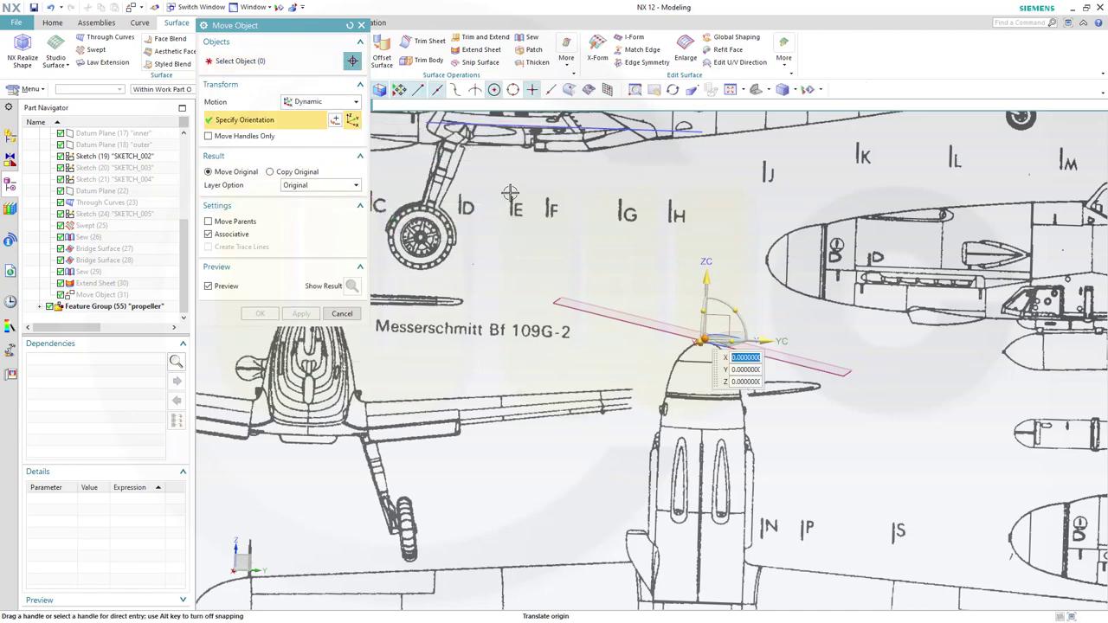
scroll(510, 192, down, 3)
shift+middle_drag(511, 192, 737, 406)
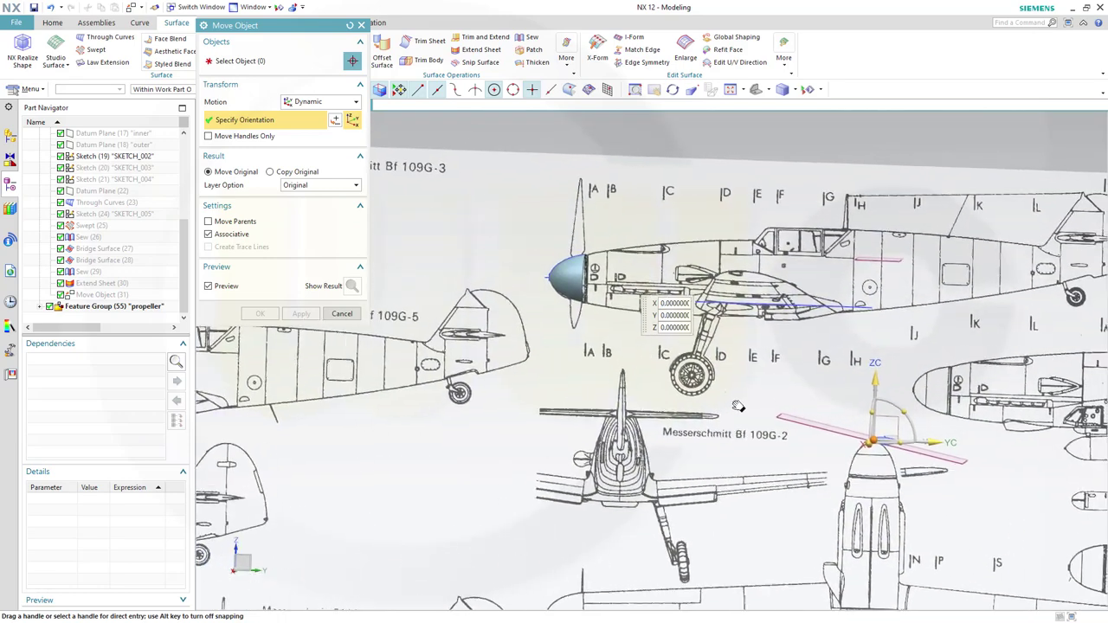
scroll(877, 381, up, 1)
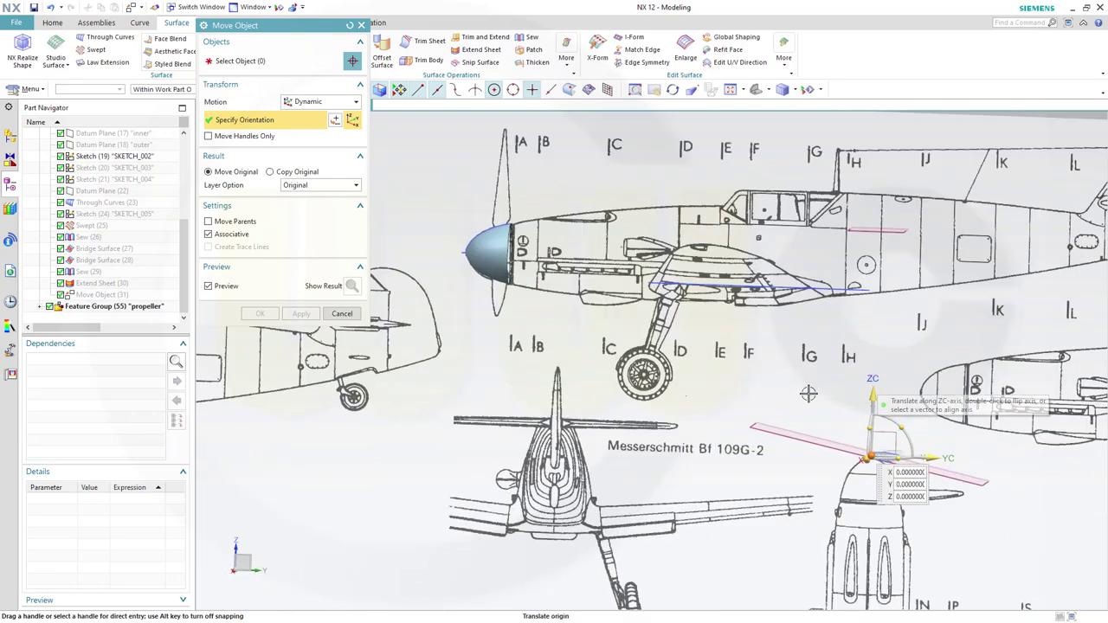
middle_drag(776, 432, 866, 363)
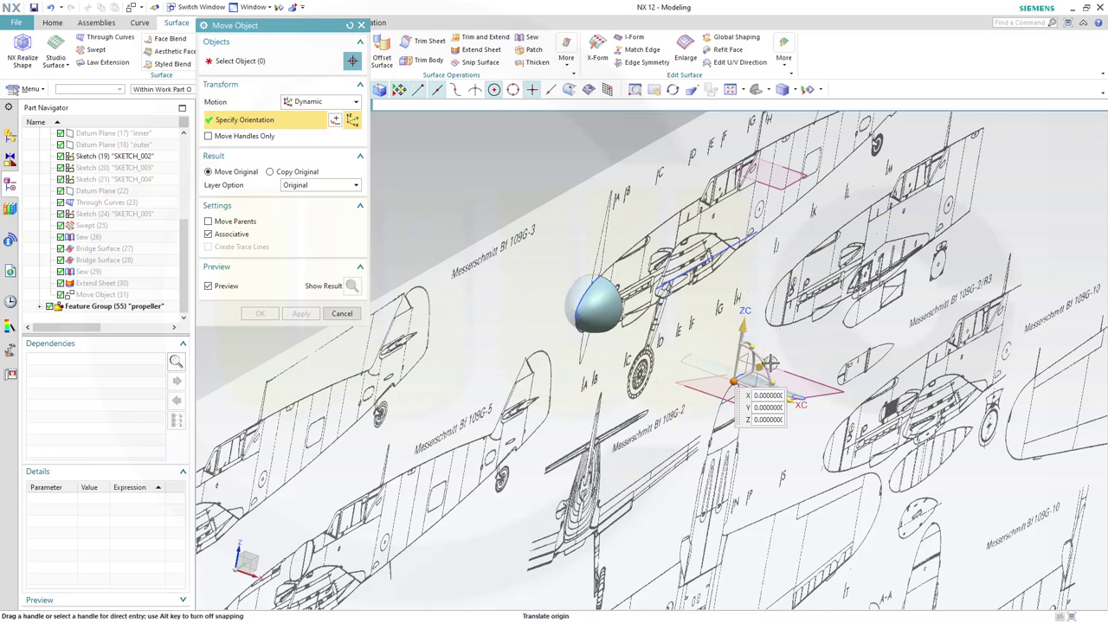
scroll(762, 358, up, 1)
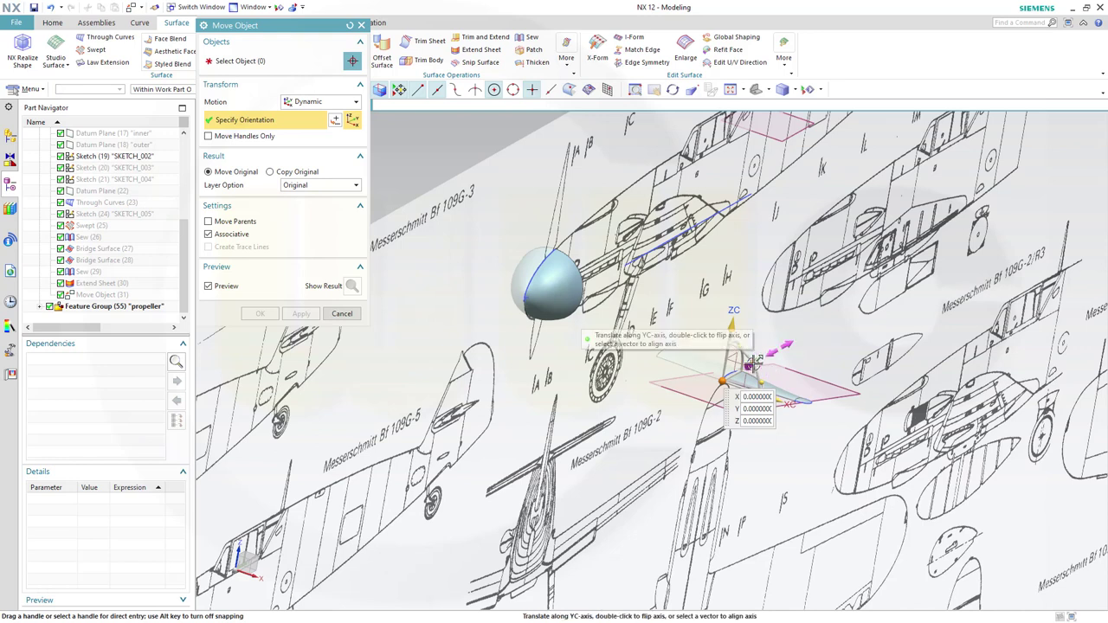
mouse_move(750, 363)
mouse_down()
mouse_move(734, 353)
mouse_move(752, 357)
mouse_up()
scroll(771, 372, up, 3)
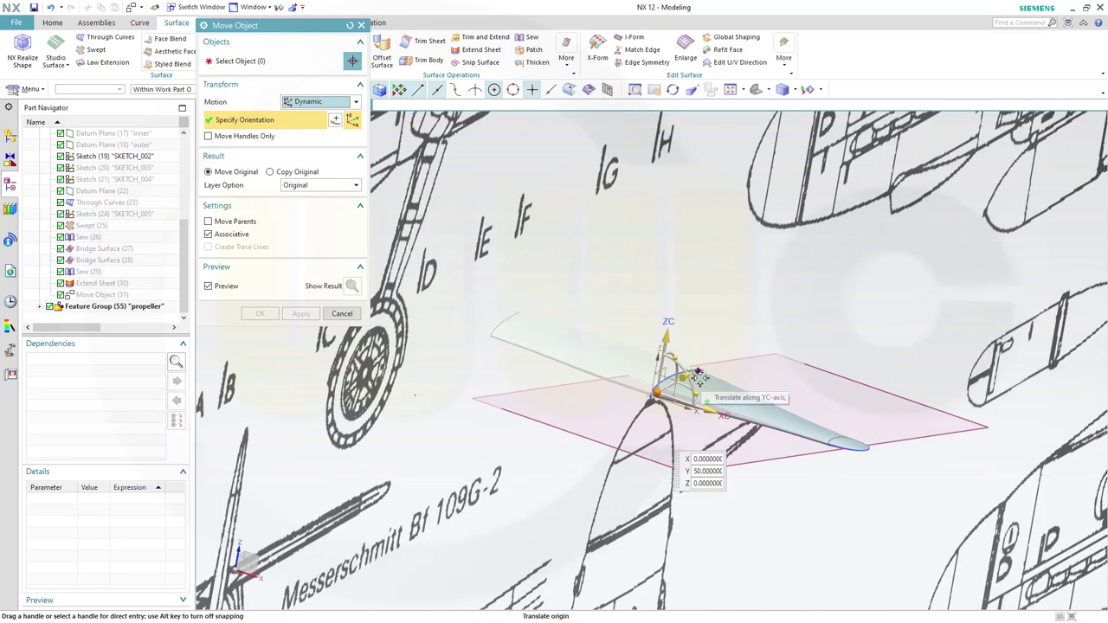
Rotate the handle about the YC axis to stand the propeller blade sheet upright, and apply the move to the blade
middle_drag(717, 382, 747, 374)
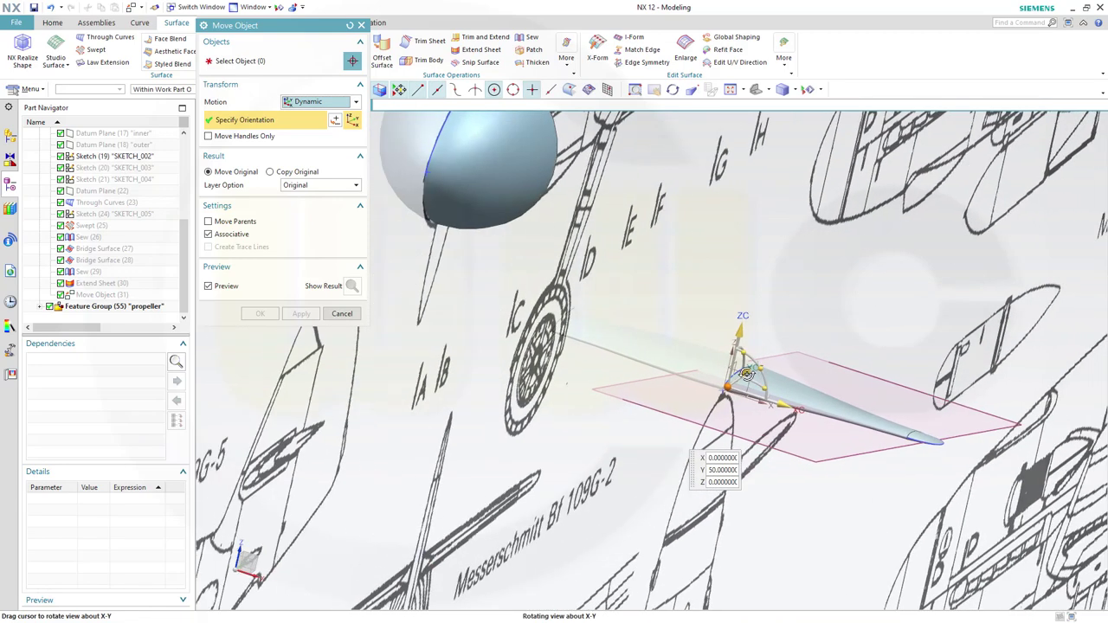
drag(750, 369, 697, 330)
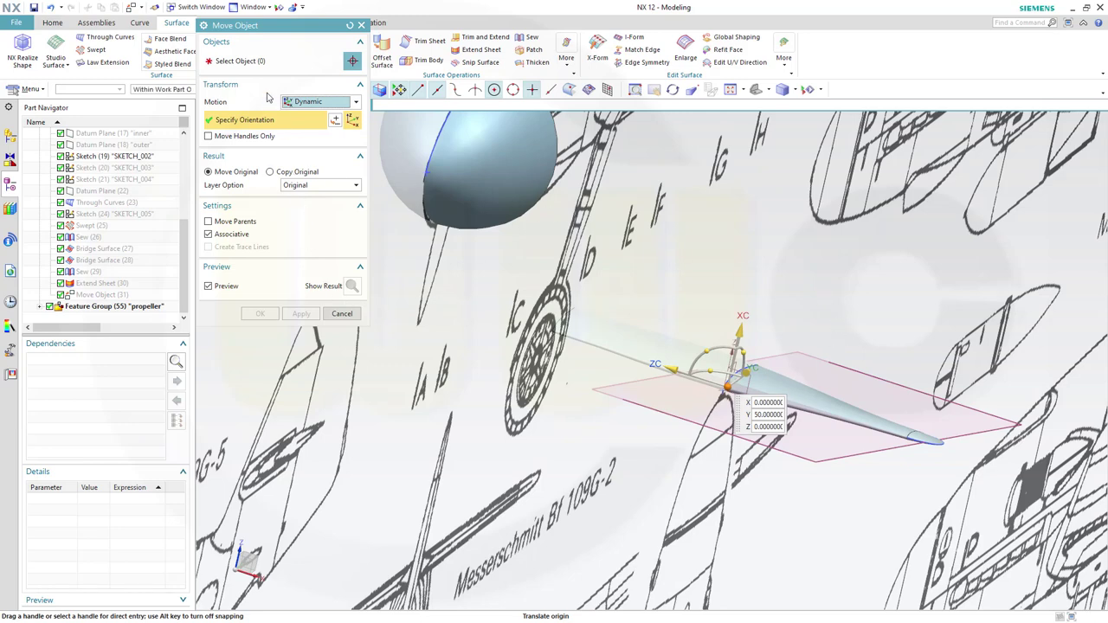
click(259, 64)
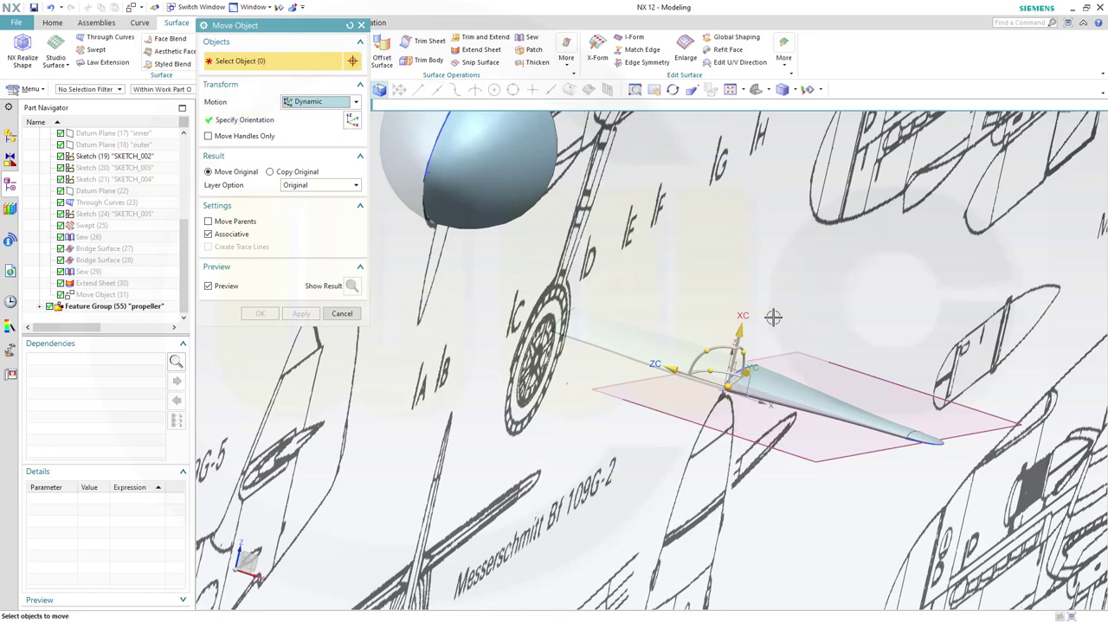
click(778, 384)
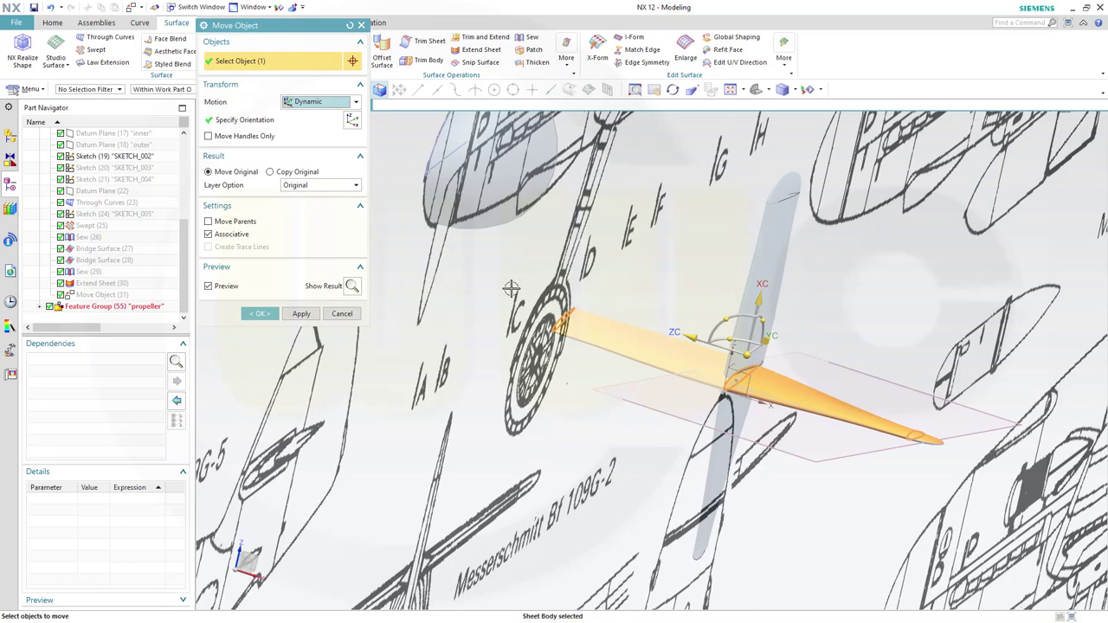
click(302, 316)
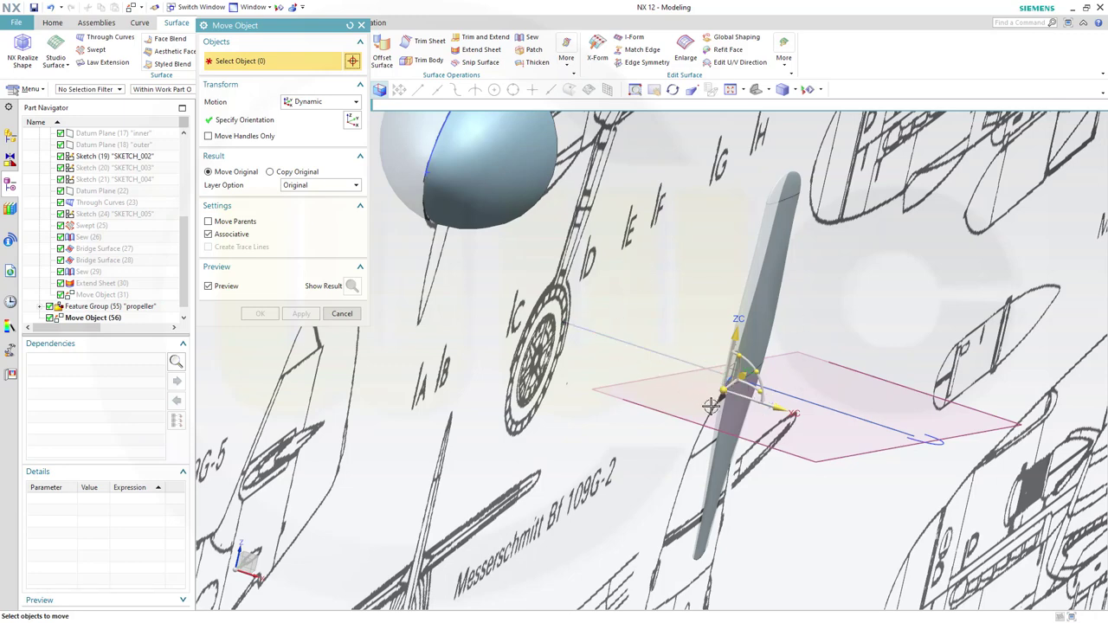
Rotate the upright blade sheet -90 degrees about the ZC axis and apply the move
scroll(744, 413, up, 2)
mouse_move(781, 444)
middle_down()
mouse_move(771, 455)
mouse_move(791, 461)
middle_up()
scroll(753, 442, down, 6)
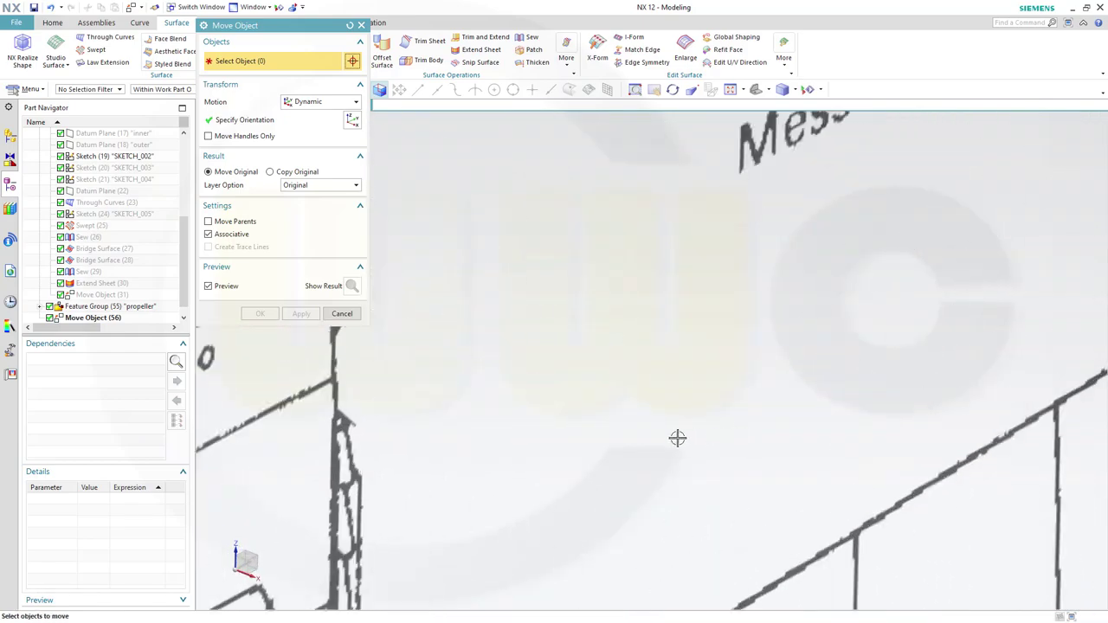
scroll(505, 442, up, 6)
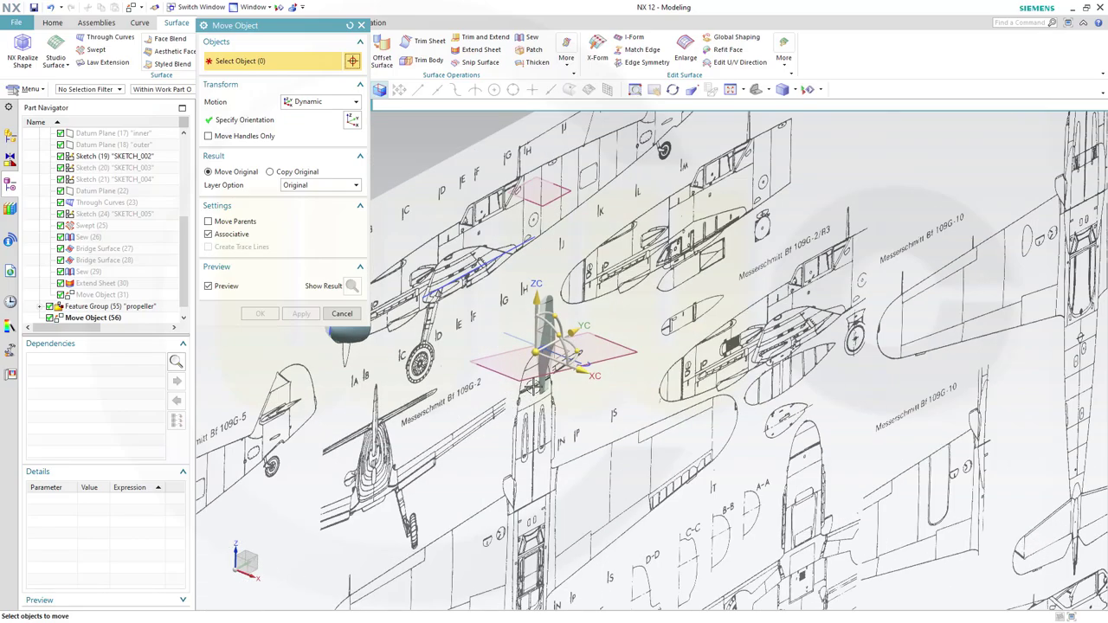
middle_drag(592, 418, 656, 322)
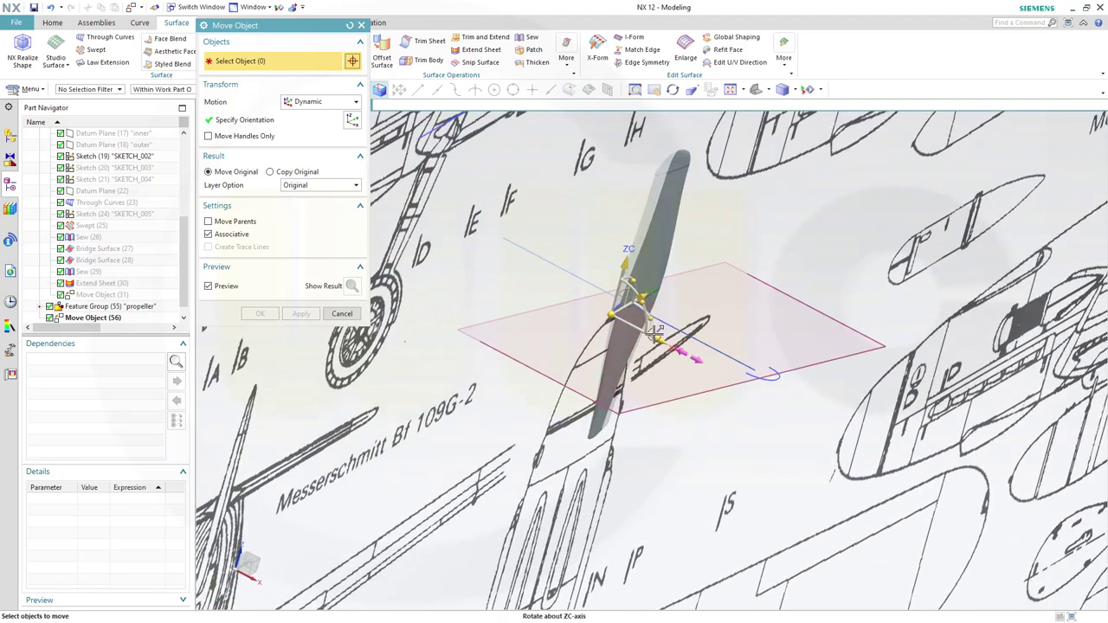
scroll(655, 320, up, 1)
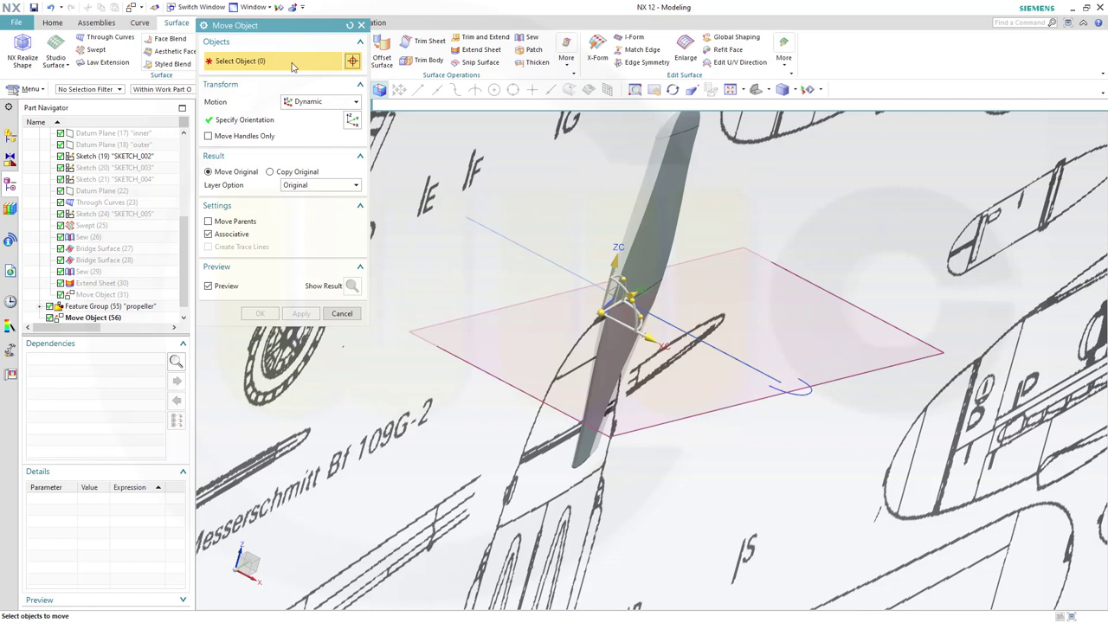
click(667, 216)
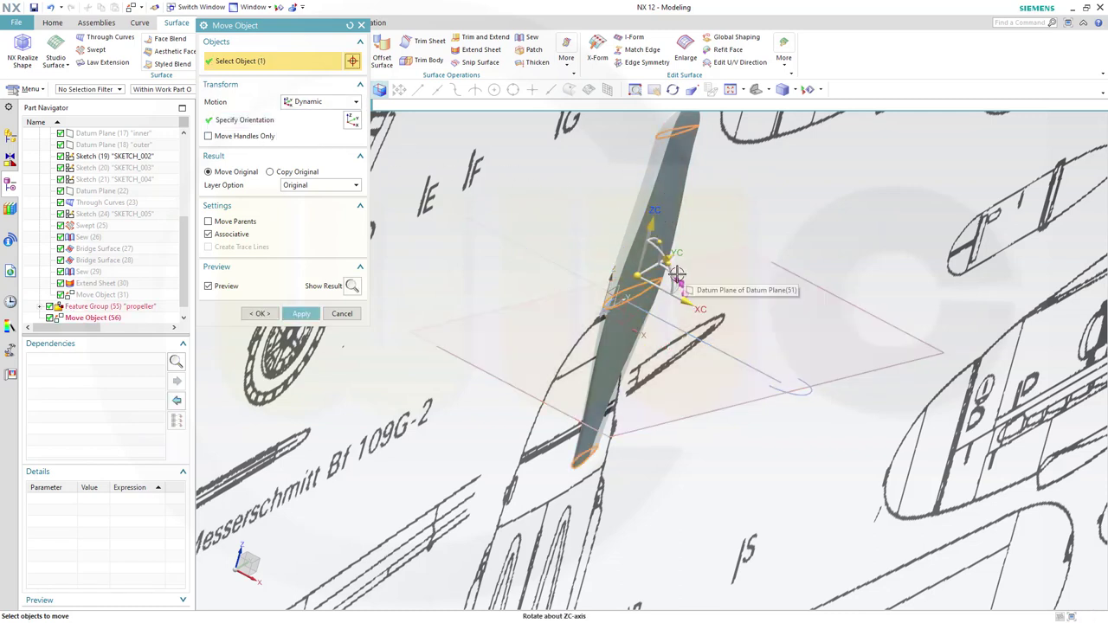
drag(675, 272, 637, 308)
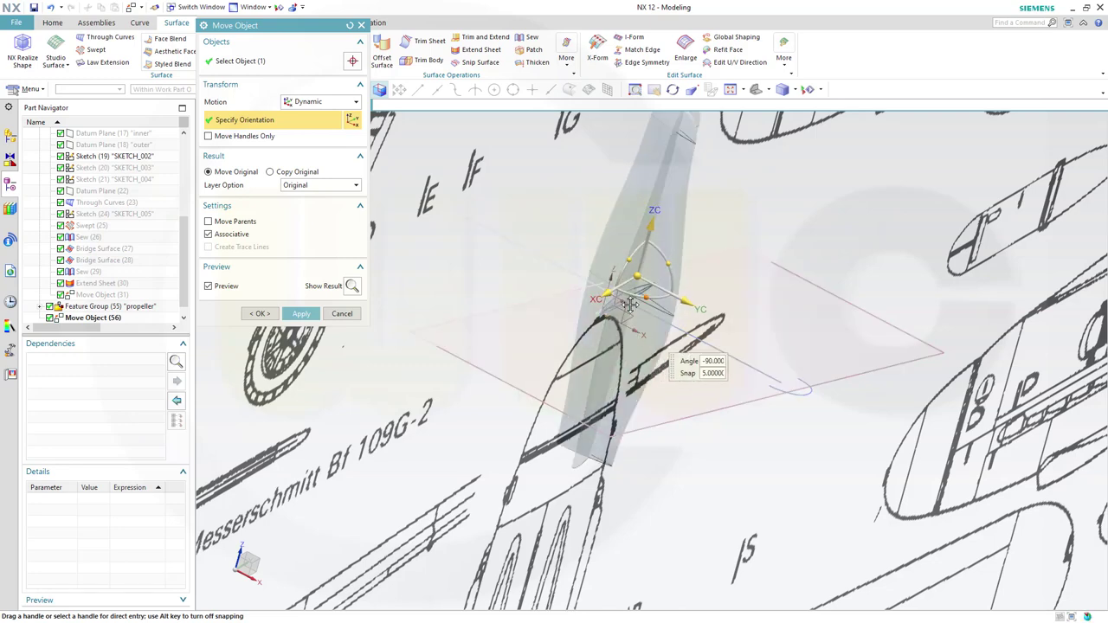
click(635, 304)
scroll(745, 421, up, 2)
scroll(745, 420, down, 2)
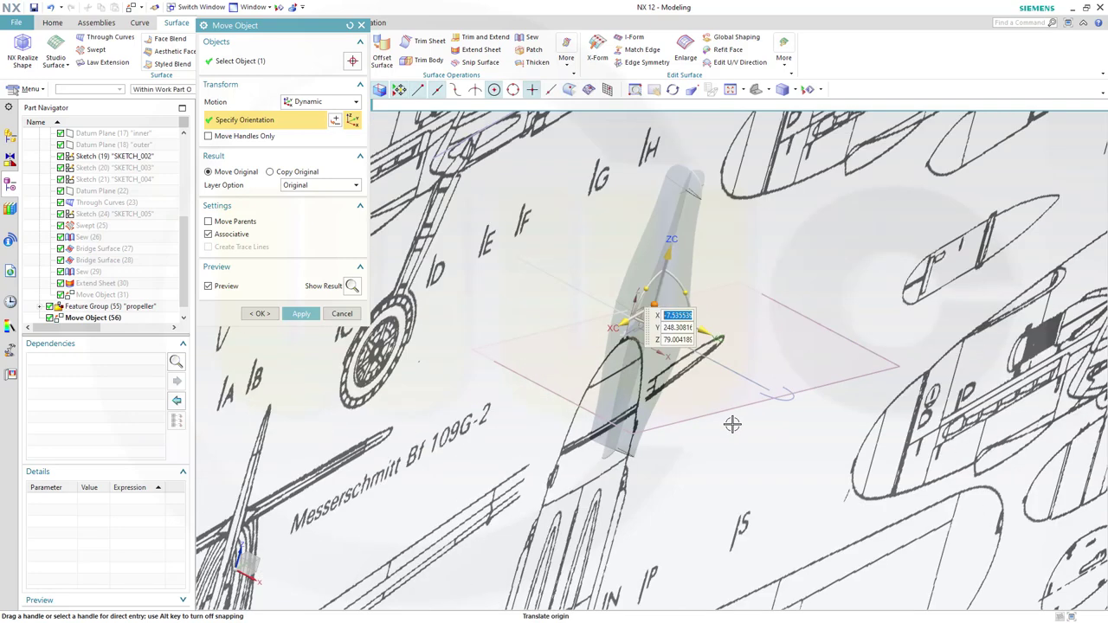
click(299, 315)
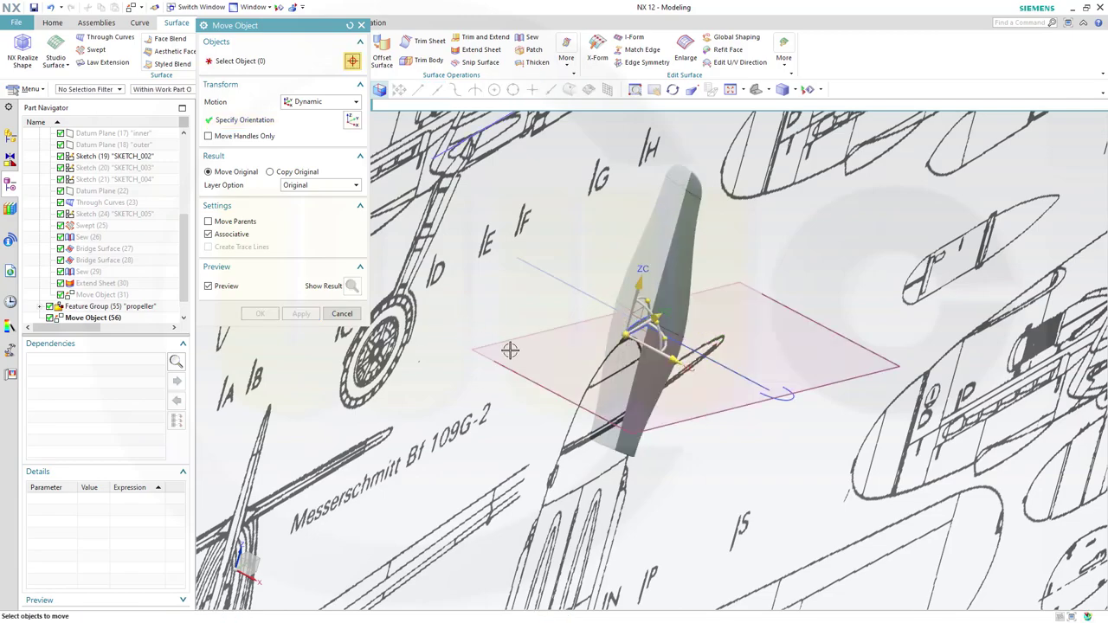
Move the blade sheet 2550 along the ZC axis, up to the level of the side-view fuselage
scroll(532, 354, down, 4)
key(F8)
scroll(600, 398, up, 5)
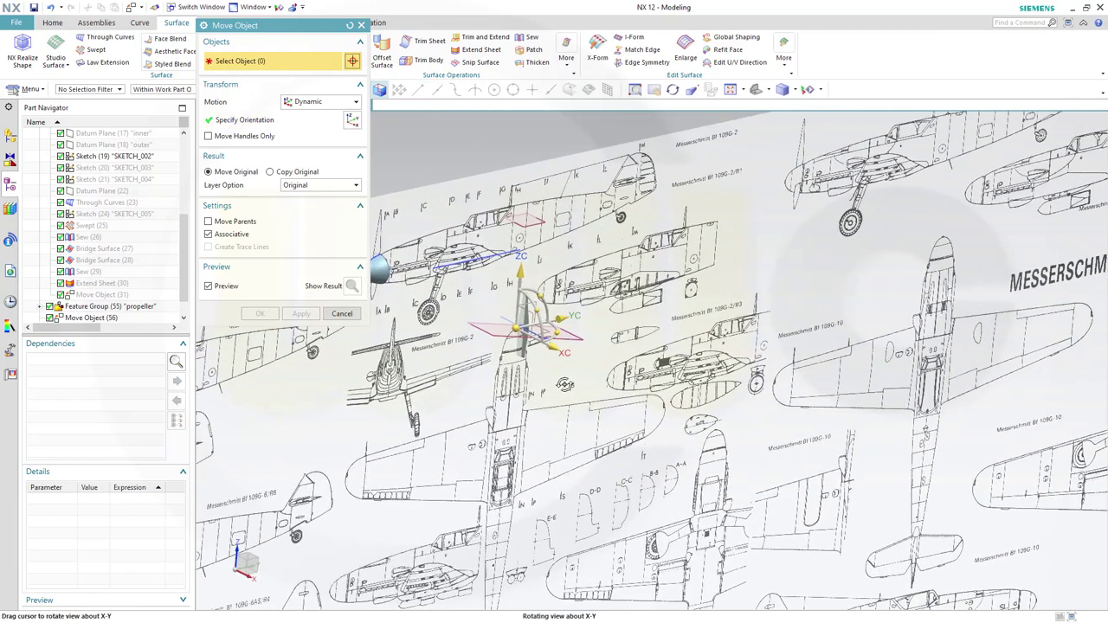
middle_drag(745, 433, 729, 424)
scroll(781, 403, up, 2)
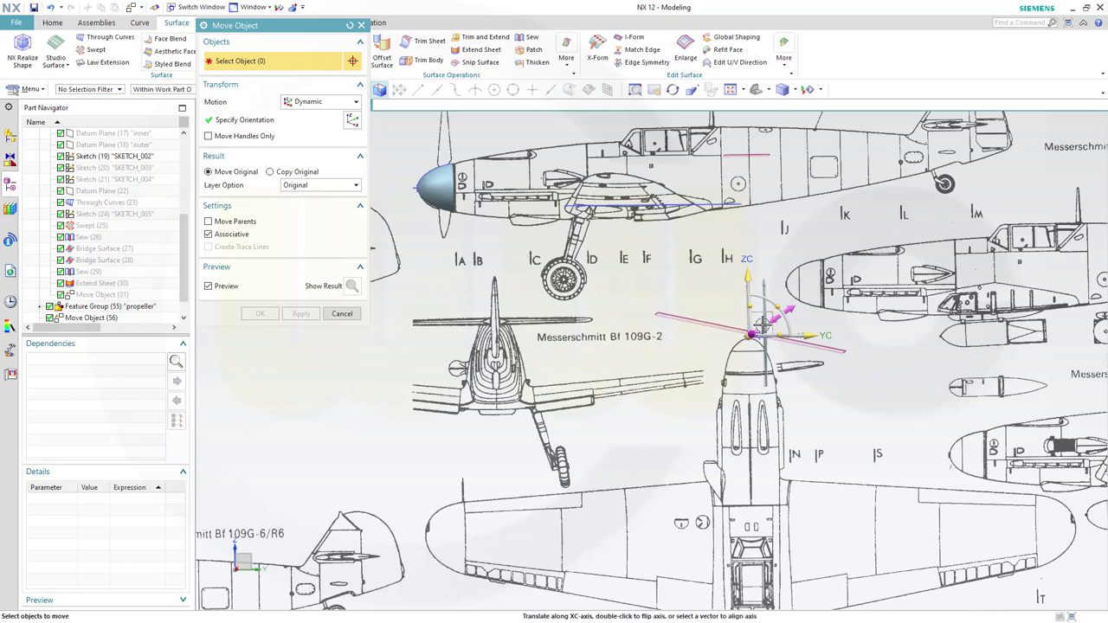
scroll(753, 336, up, 1)
scroll(755, 342, down, 1)
scroll(745, 316, down, 2)
drag(736, 257, 732, 126)
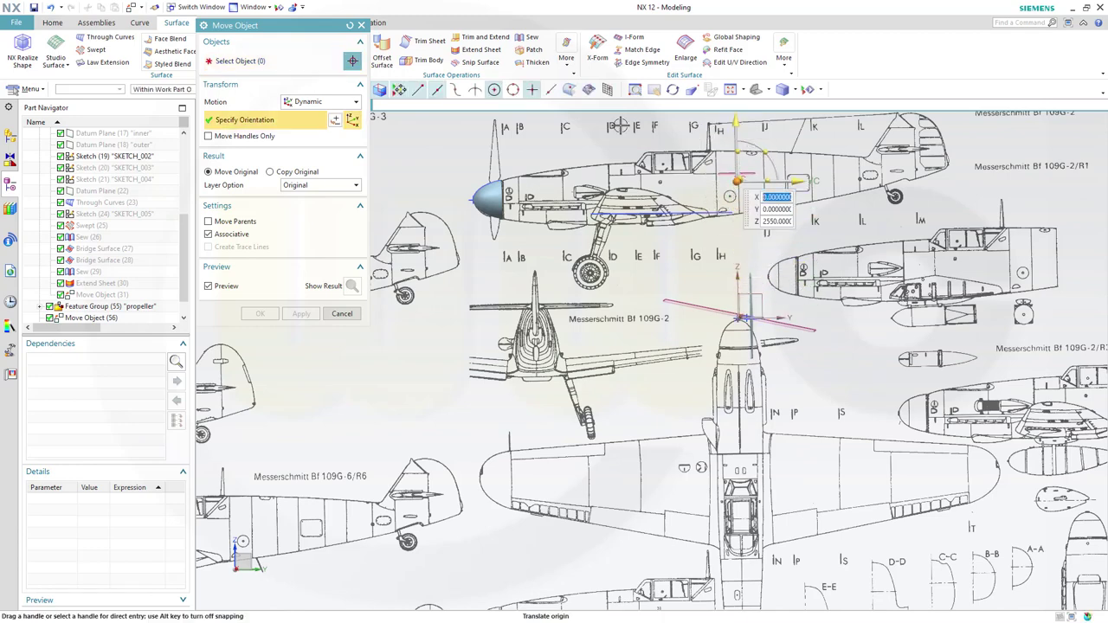
click(254, 71)
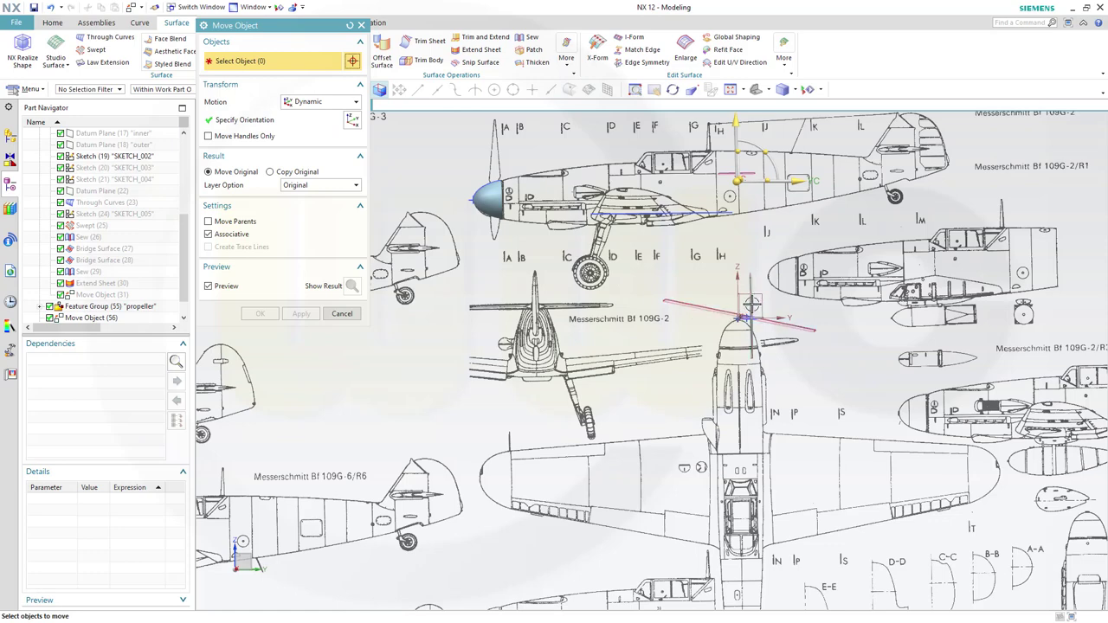
click(750, 306)
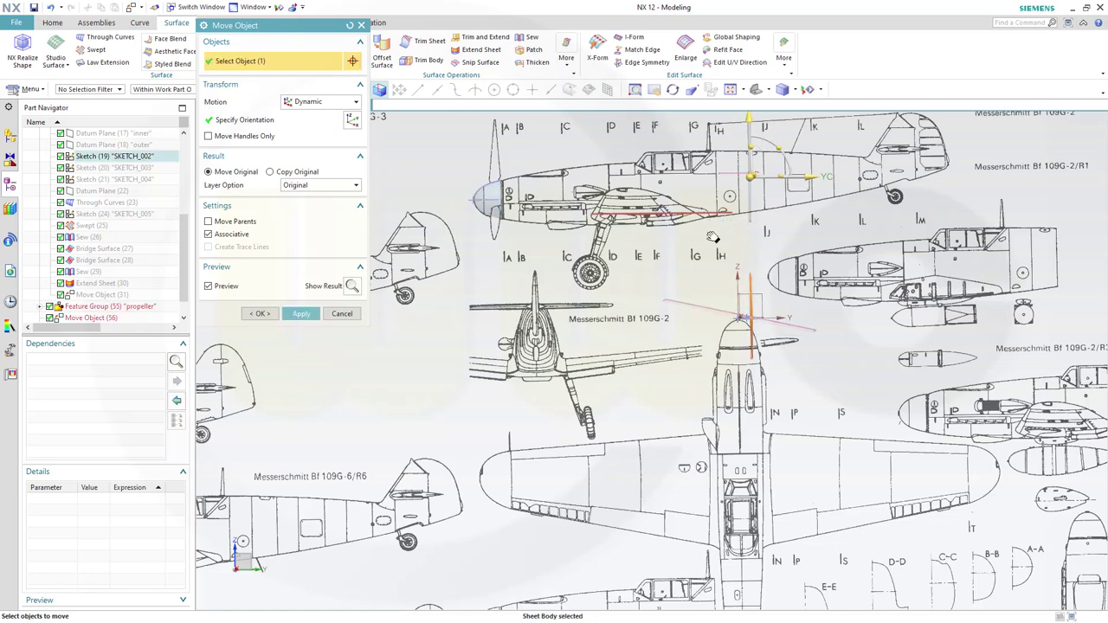
Slide the blade along the YC axis to about Y -4501.69, over the side-view propeller at the spinner
shift+middle_drag(692, 224, 693, 346)
drag(814, 299, 547, 287)
click(494, 301)
scroll(498, 303, up, 4)
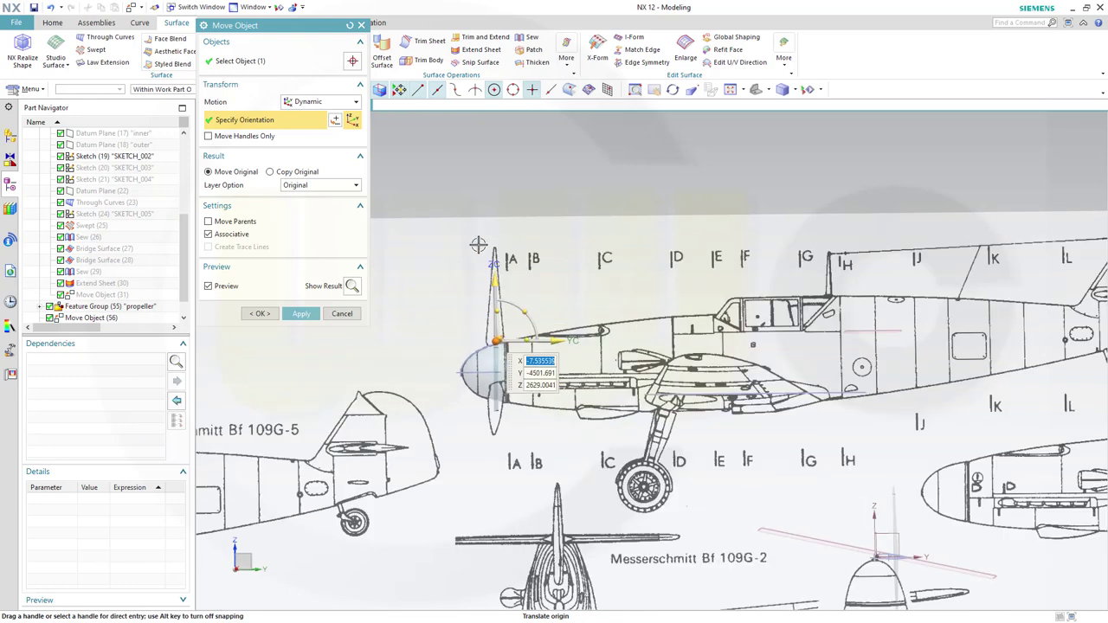
Raise the blade 370 along the ZC axis to match the upper blueprint blade and complete the move
scroll(529, 318, up, 1)
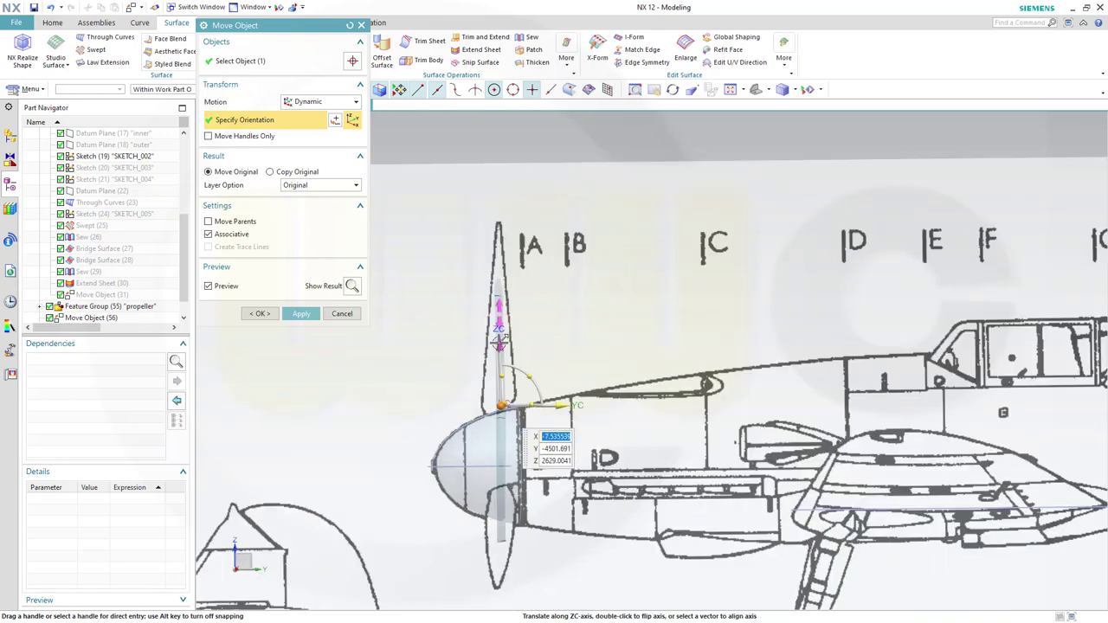
click(500, 317)
drag(497, 313, 491, 285)
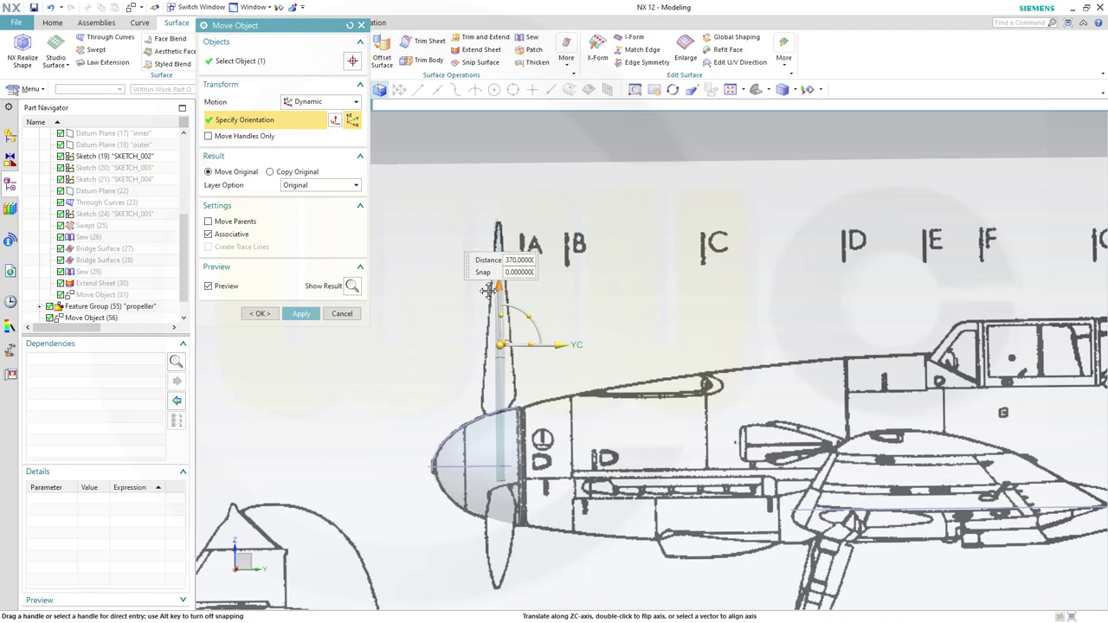
click(500, 341)
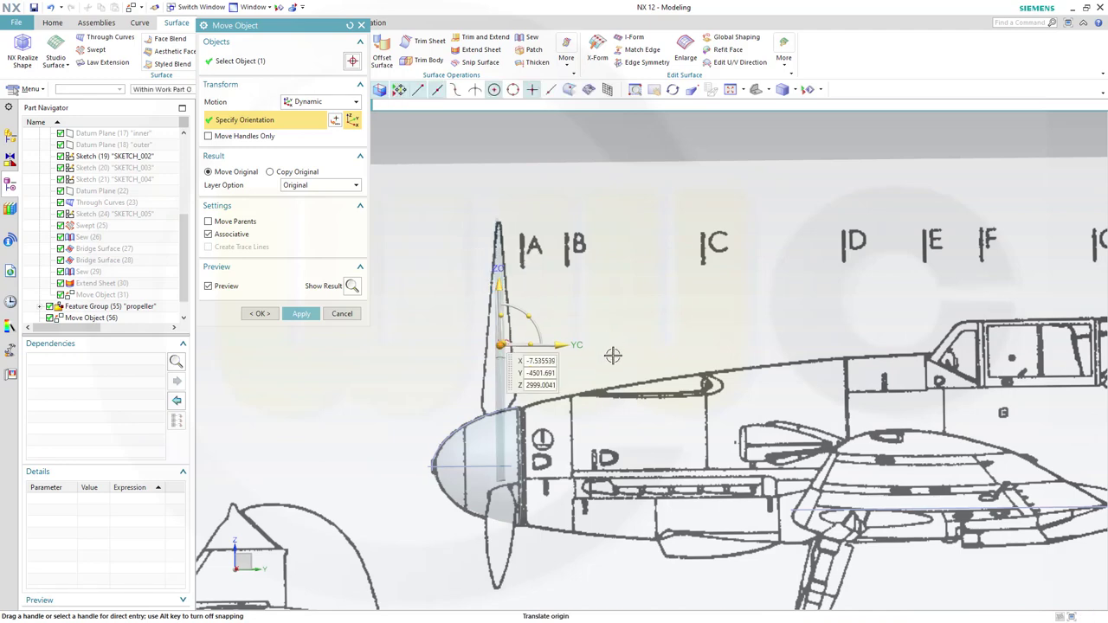
click(269, 316)
Rotate the blade sheet 10 degrees about the ZC axis with a dynamic Move Object and complete the move
mouse_move(598, 388)
middle_down()
mouse_move(767, 394)
mouse_move(633, 382)
mouse_move(560, 405)
mouse_move(598, 429)
mouse_move(609, 420)
middle_up()
middle_drag(617, 398, 617, 398)
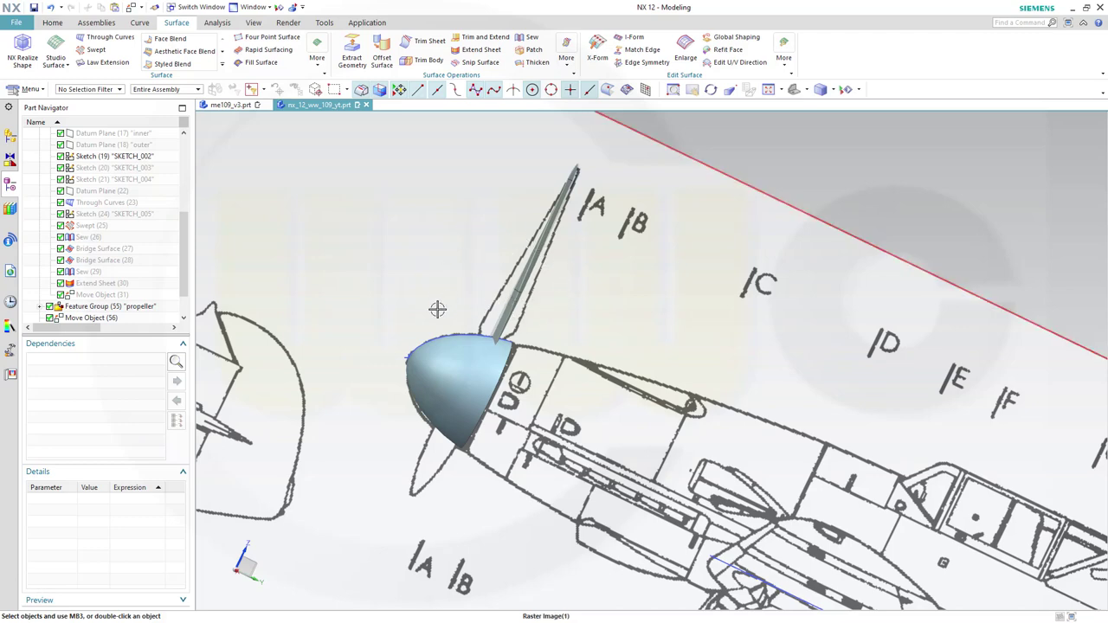
middle_drag(430, 319, 382, 303)
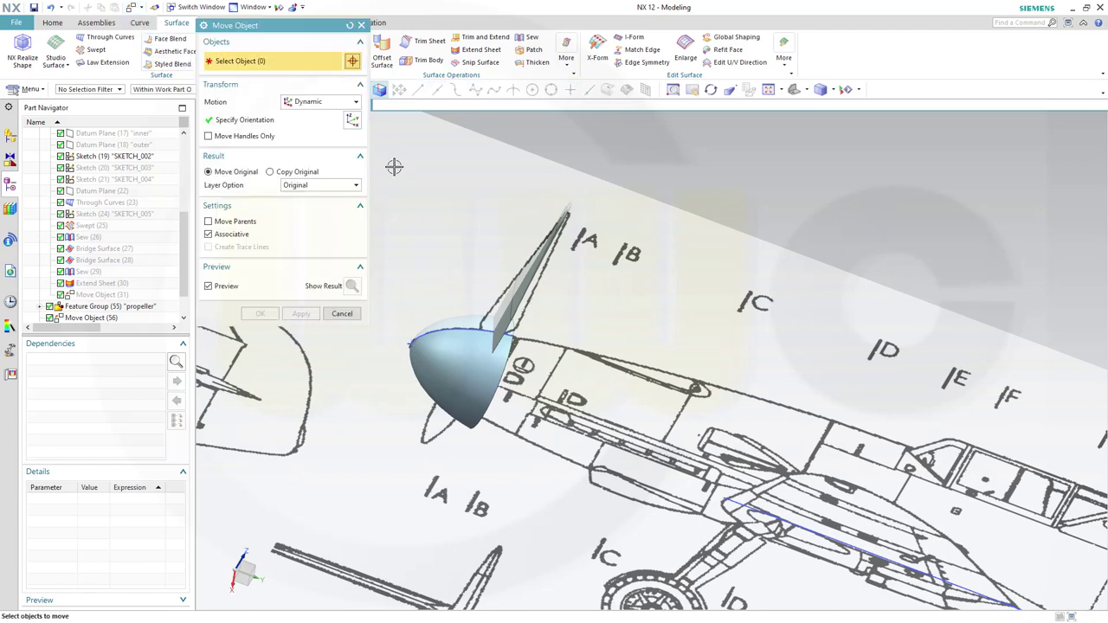
click(515, 289)
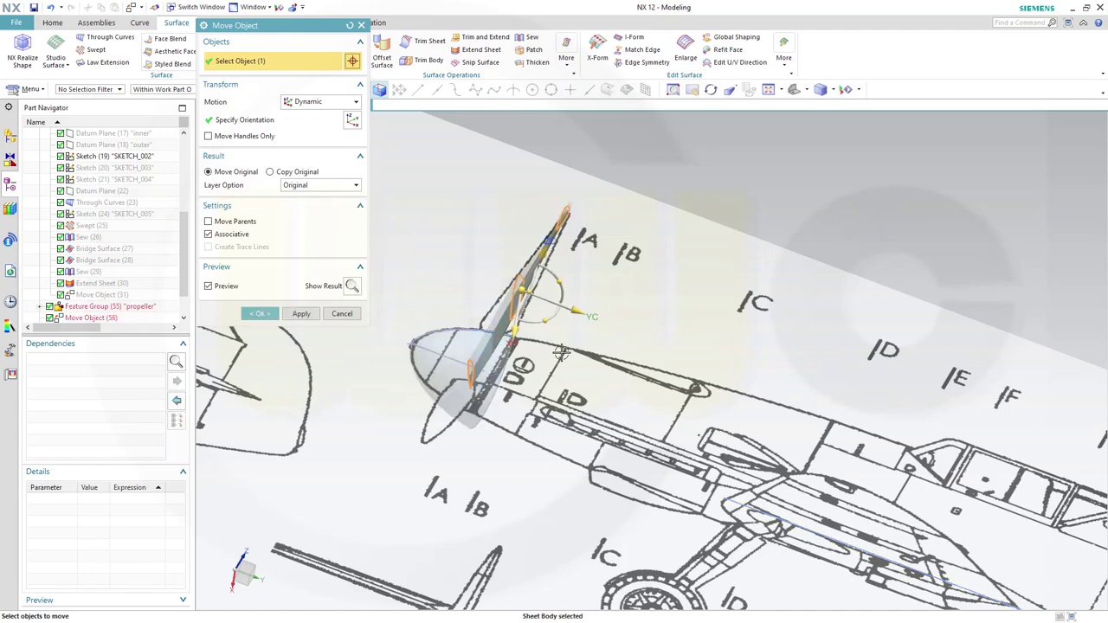
middle_drag(448, 294, 429, 278)
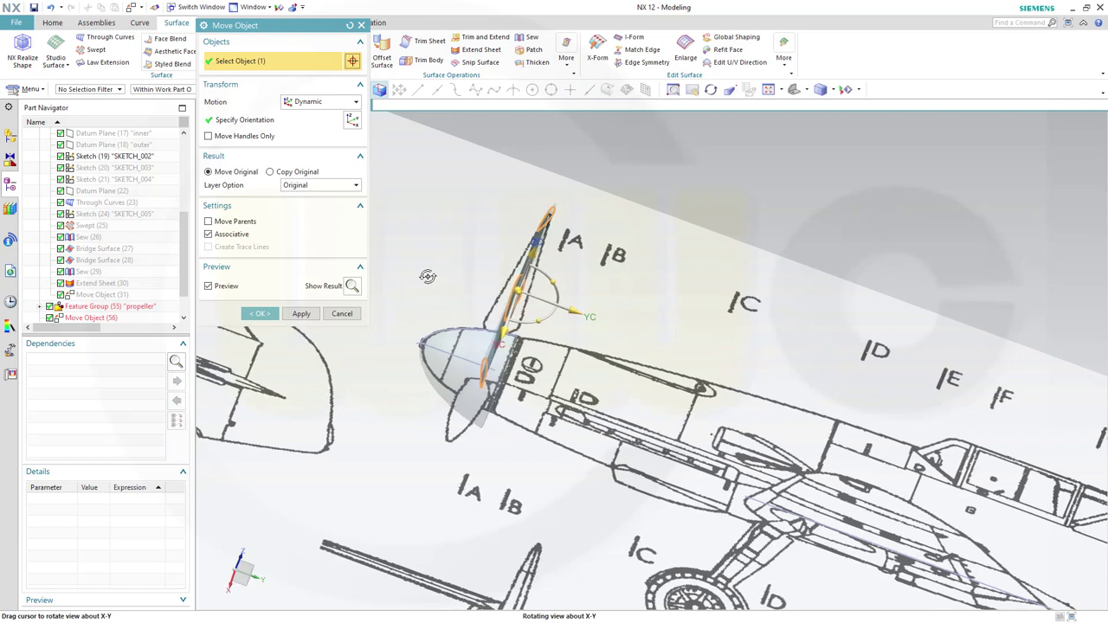
drag(539, 322, 541, 320)
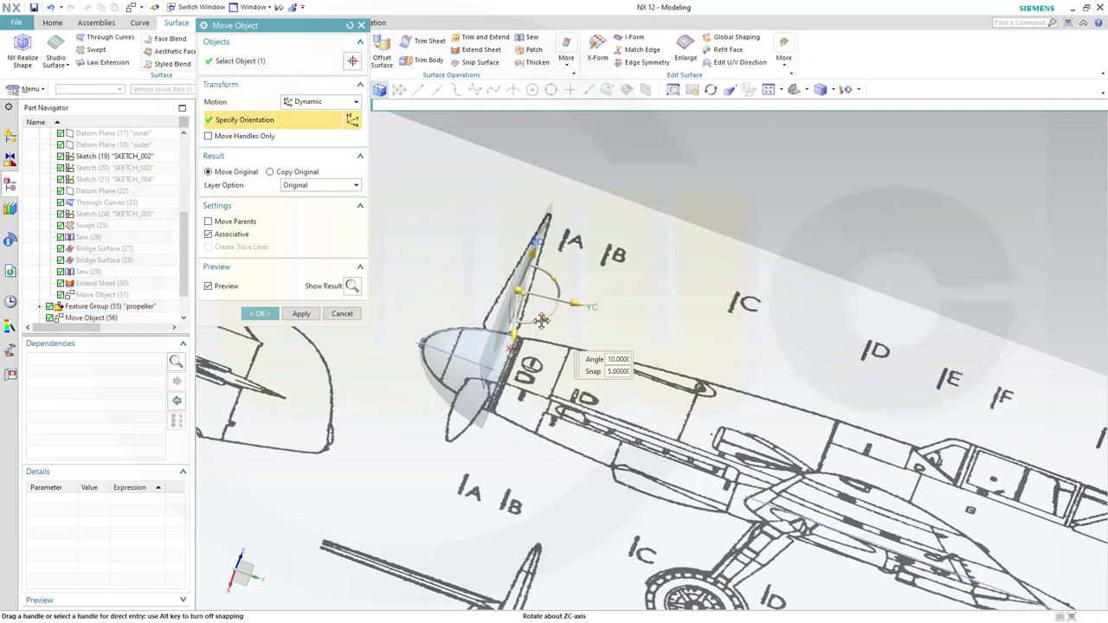
click(514, 343)
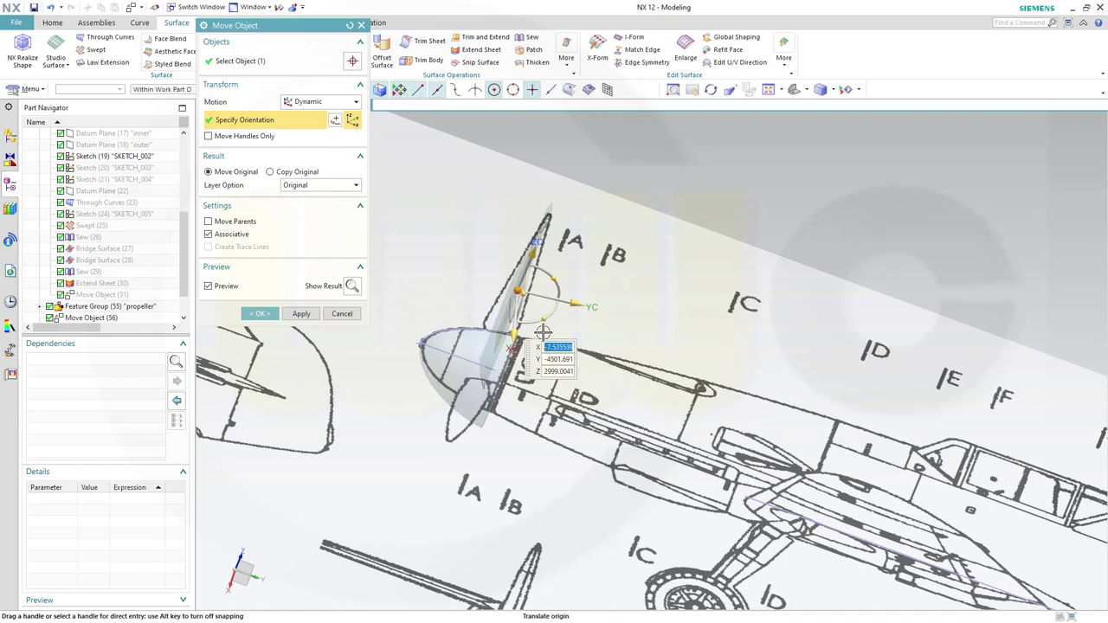
click(261, 315)
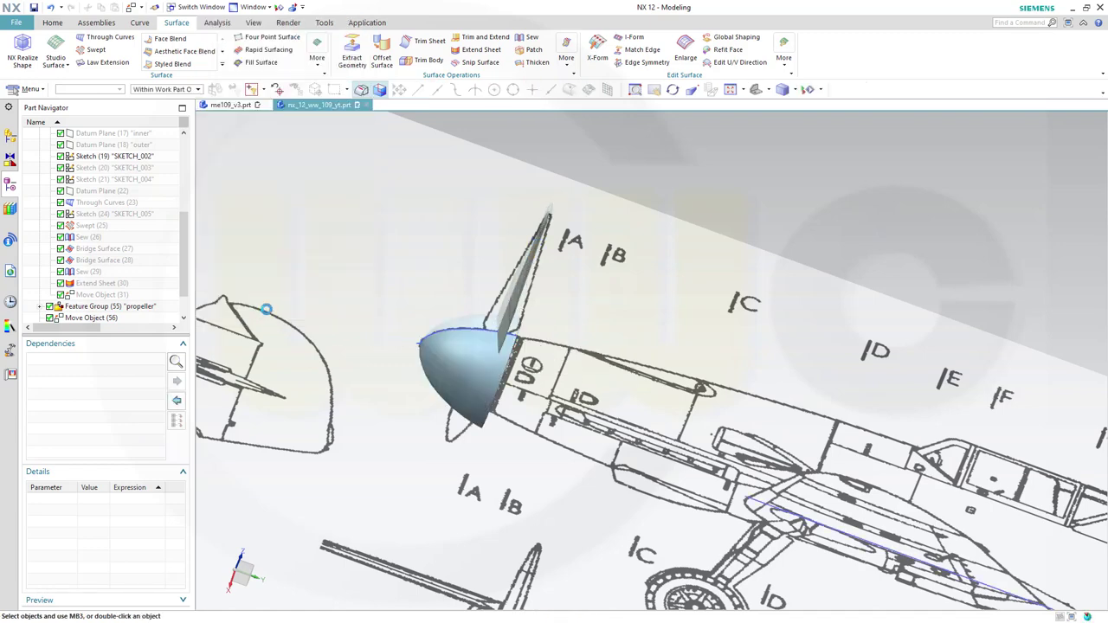
scroll(569, 360, down, 3)
mouse_move(569, 359)
middle_down()
mouse_move(635, 341)
mouse_move(582, 310)
mouse_move(468, 312)
mouse_move(520, 355)
mouse_move(645, 374)
mouse_move(569, 372)
middle_up()
scroll(450, 314, down, 4)
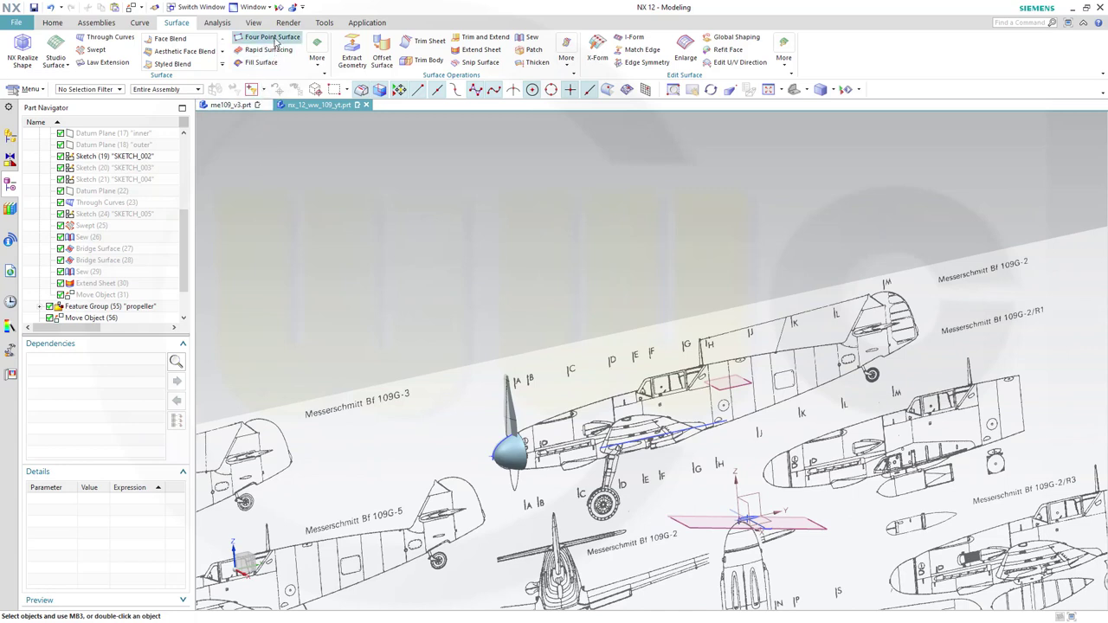
click(53, 24)
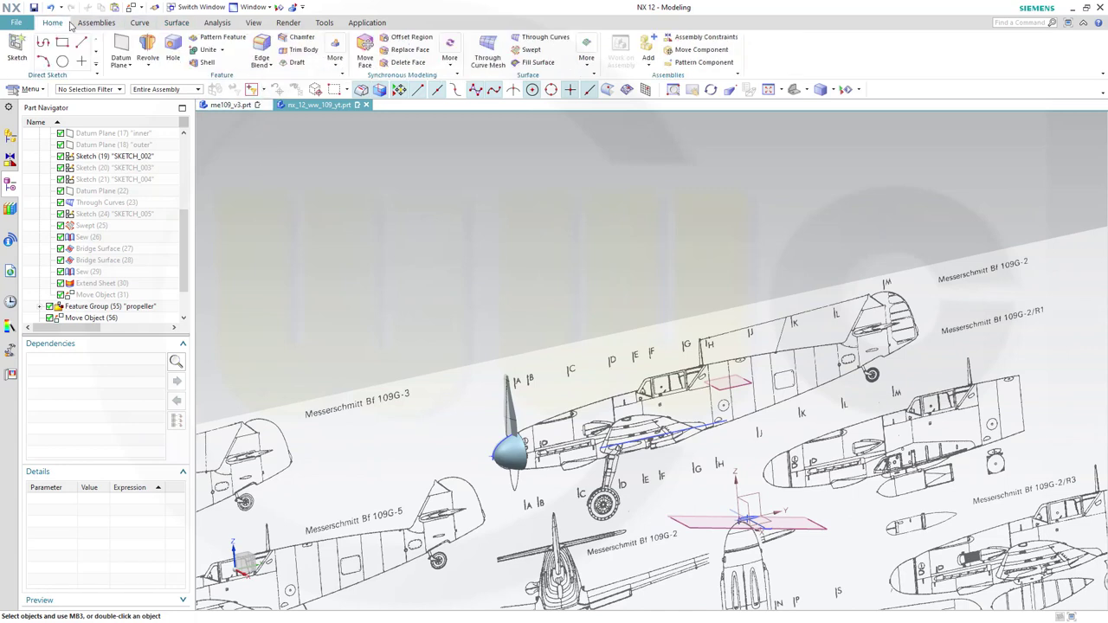
click(336, 61)
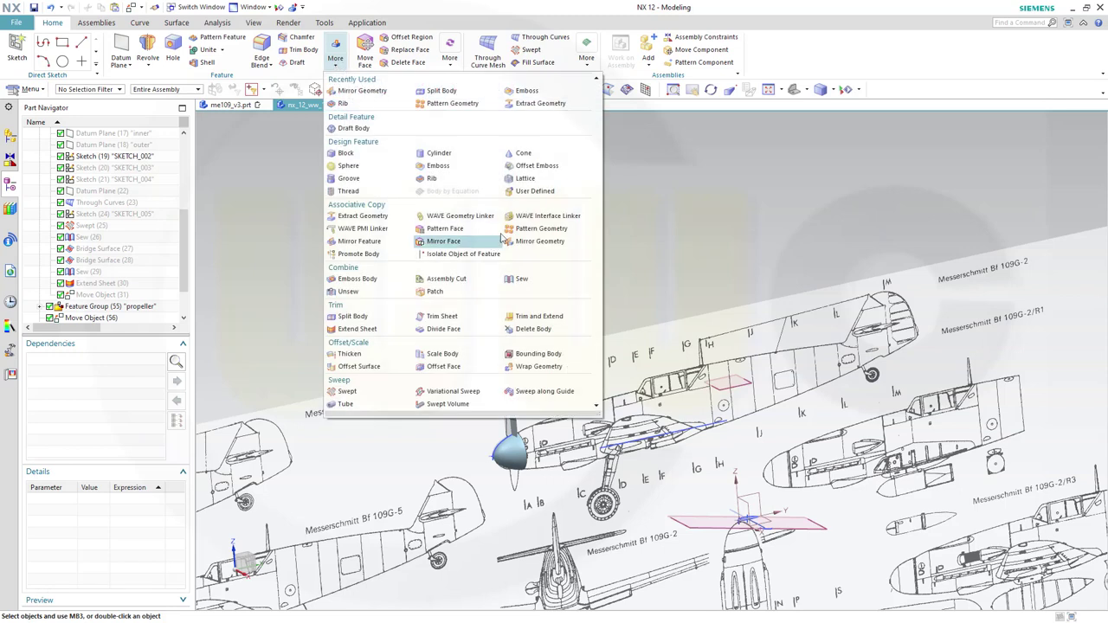
click(642, 236)
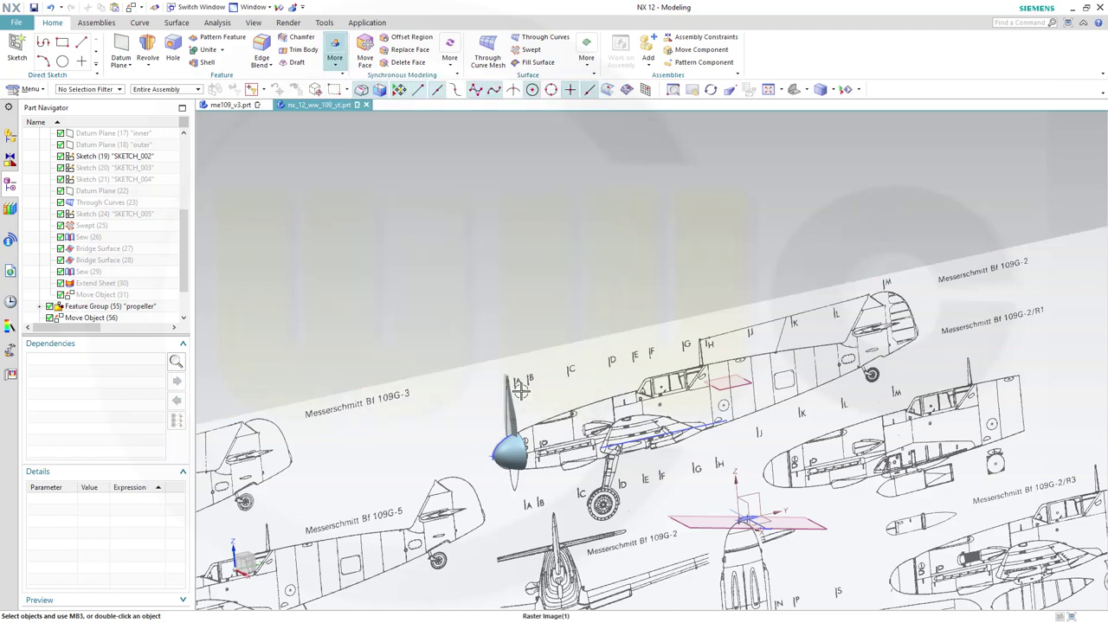
click(514, 315)
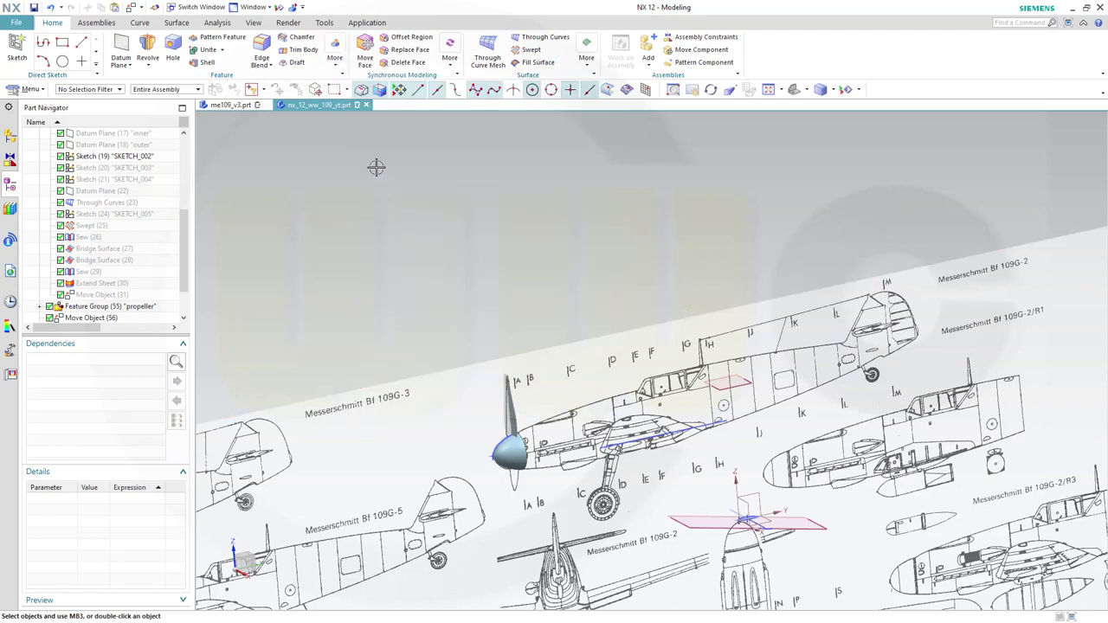
Trim the blade sheet with the spinner face as boundary, keeping the blade region outside the spinner
click(177, 22)
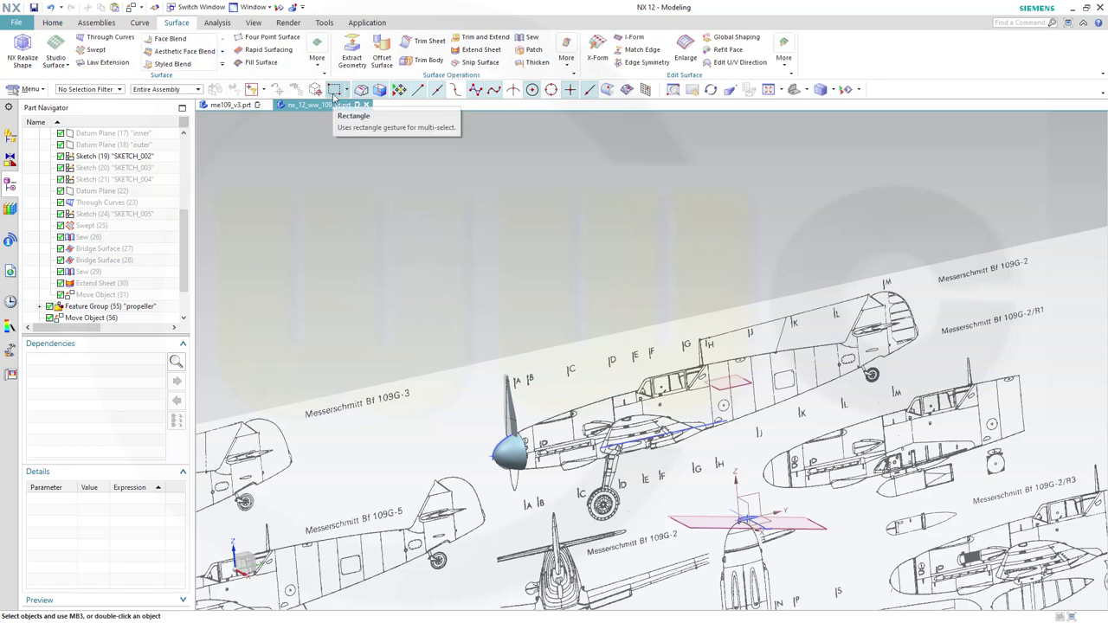
click(425, 43)
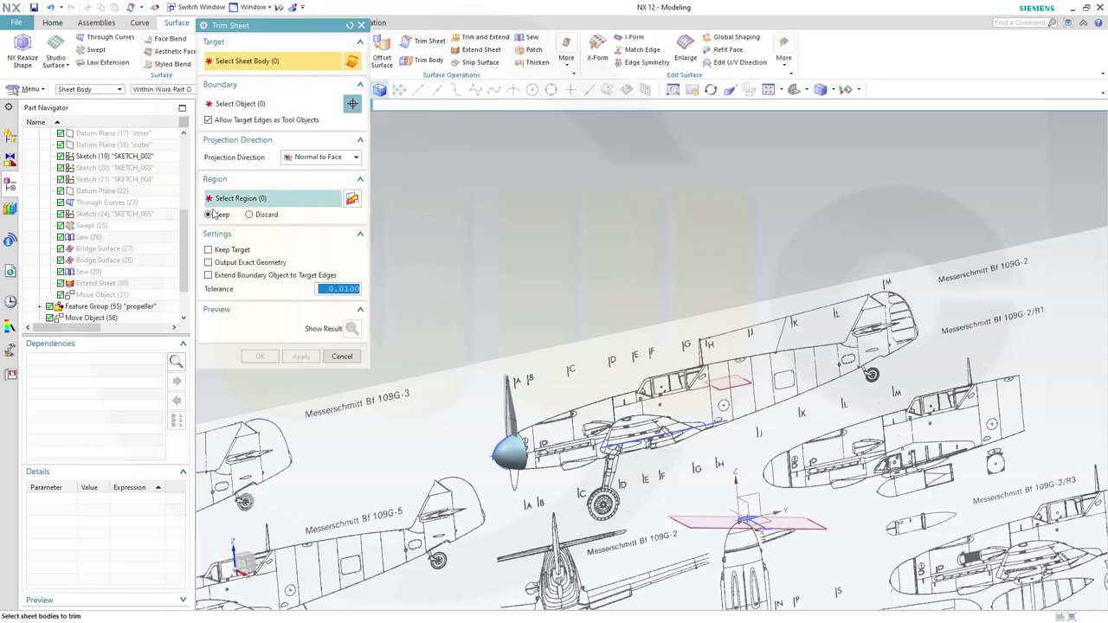
scroll(512, 338, up, 5)
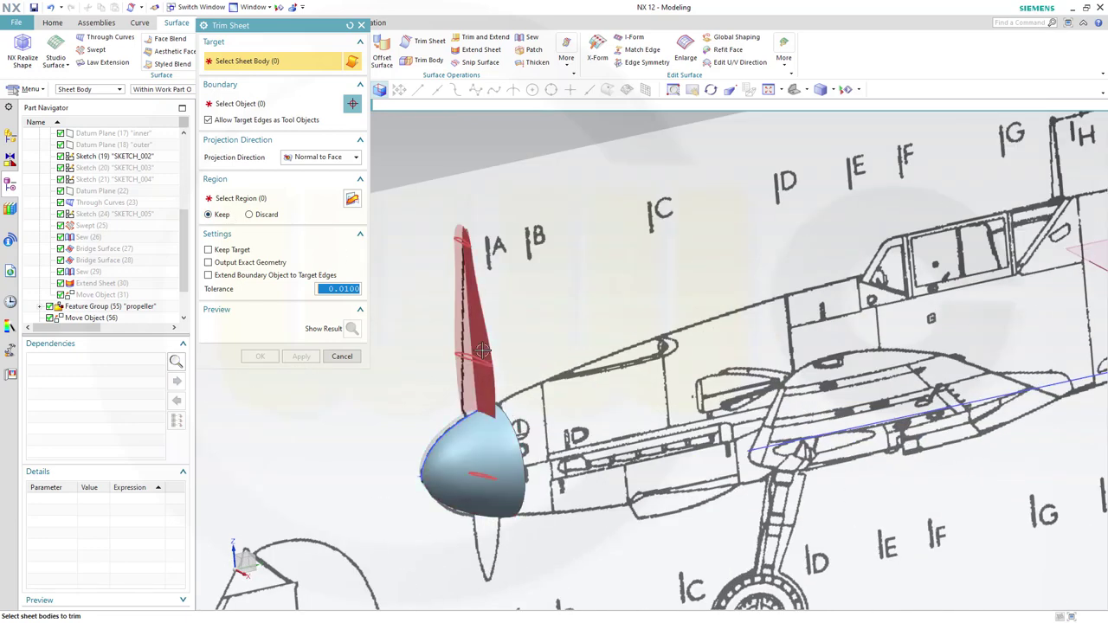
click(481, 347)
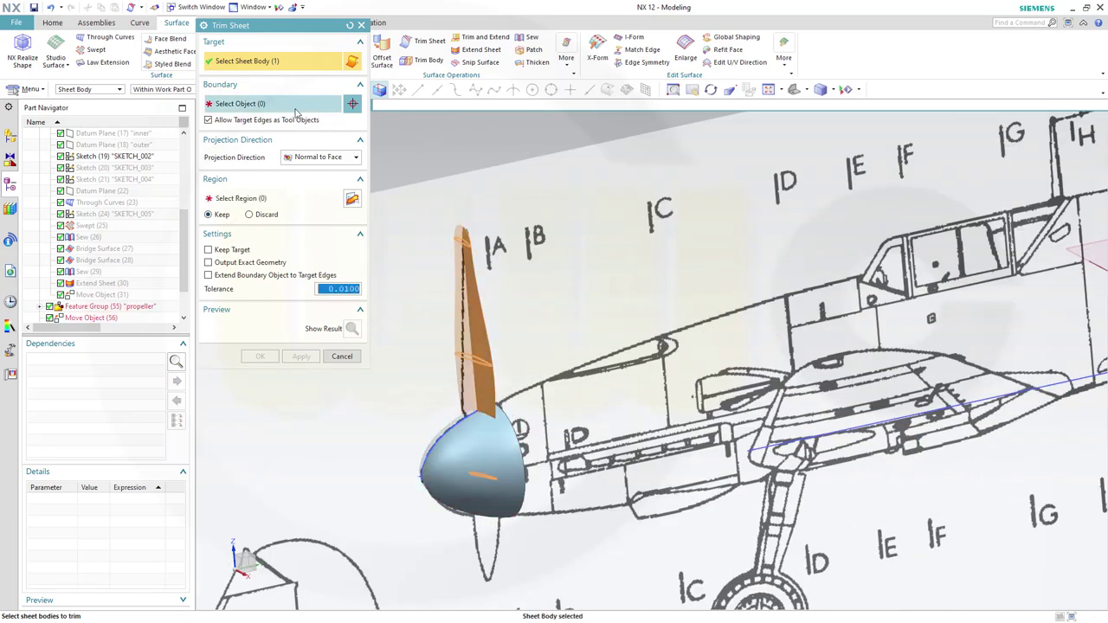
click(247, 108)
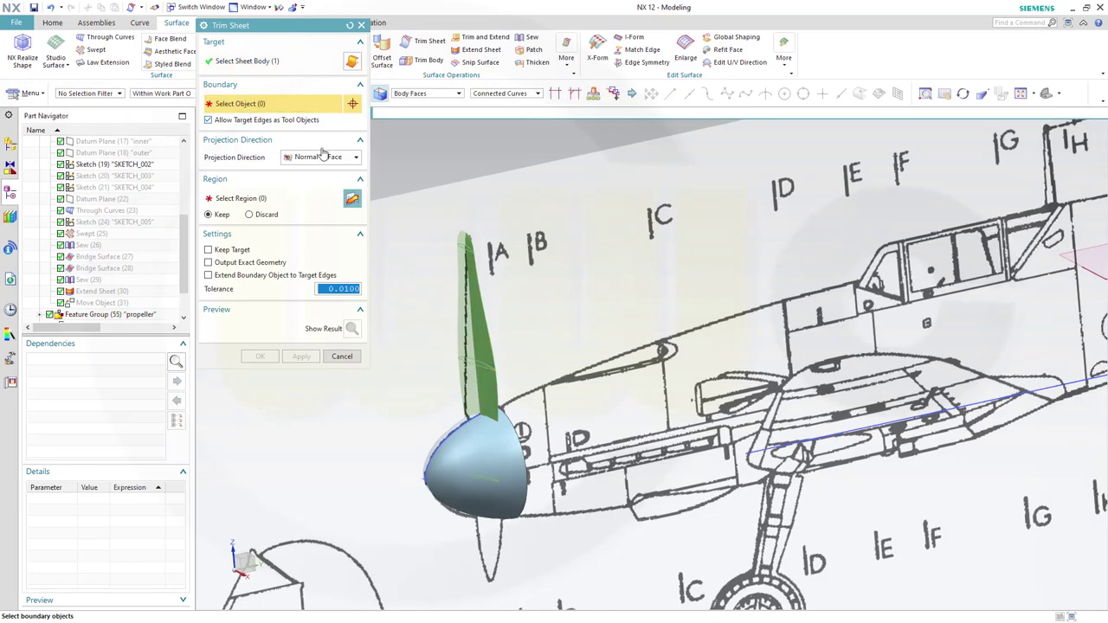
click(471, 459)
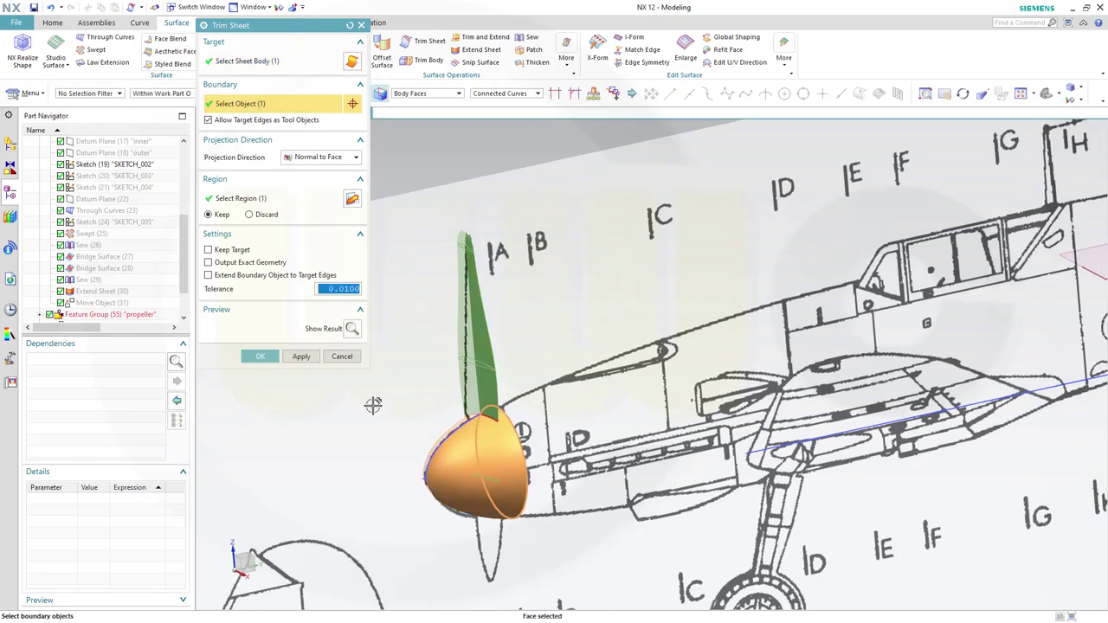
click(272, 358)
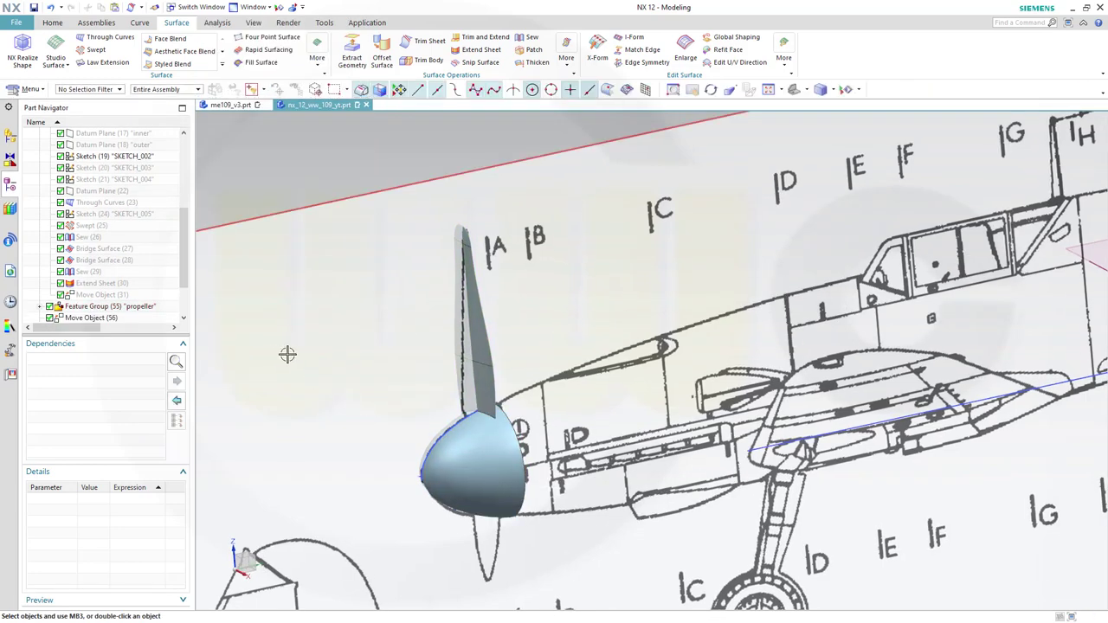
Pattern the trimmed blade in a circular layout around the spinner's centre line, with count 3 over a 360° span
middle_drag(370, 344, 367, 302)
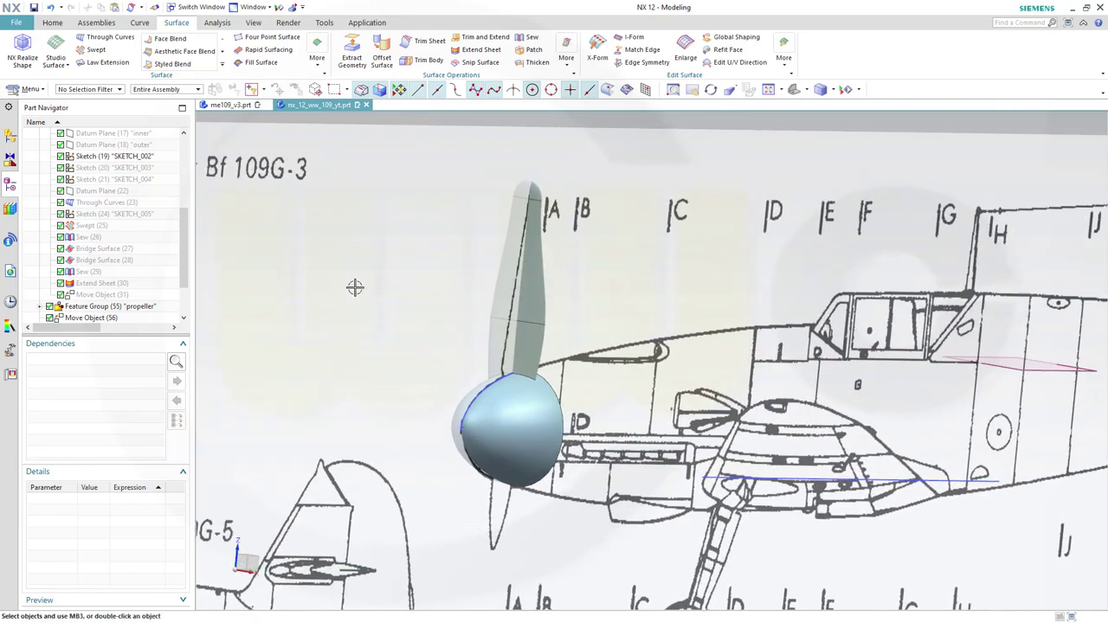
click(53, 24)
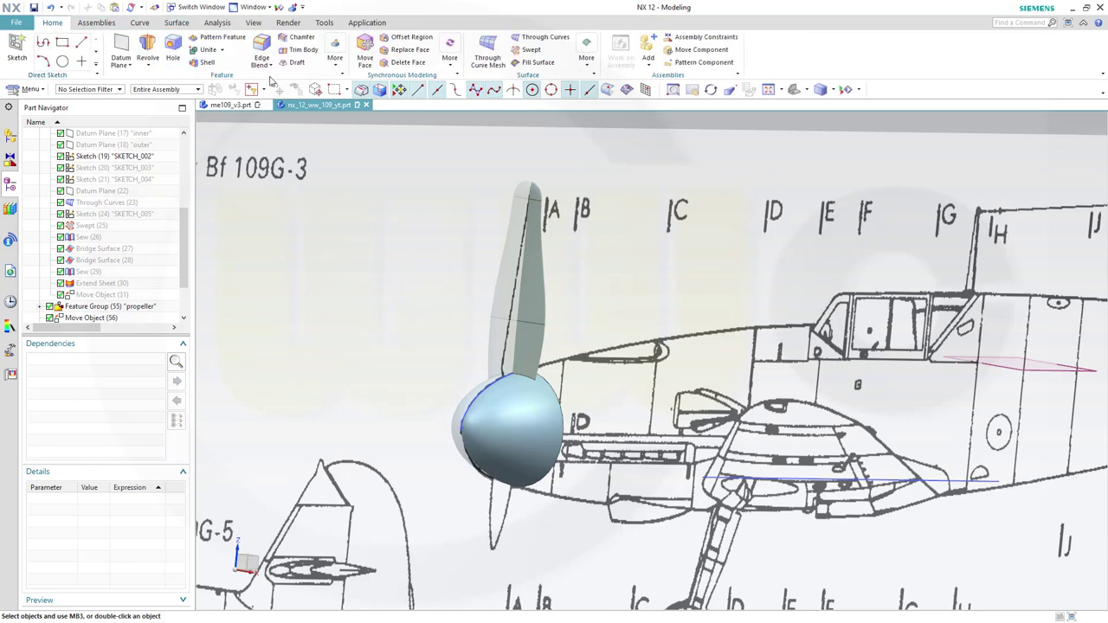
click(336, 66)
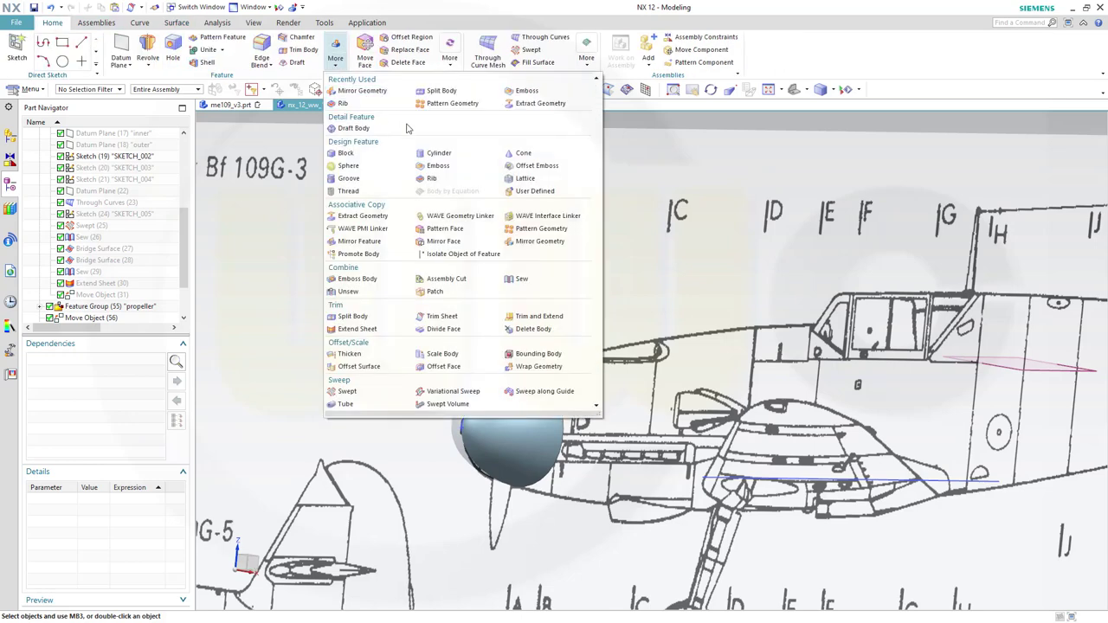
click(519, 228)
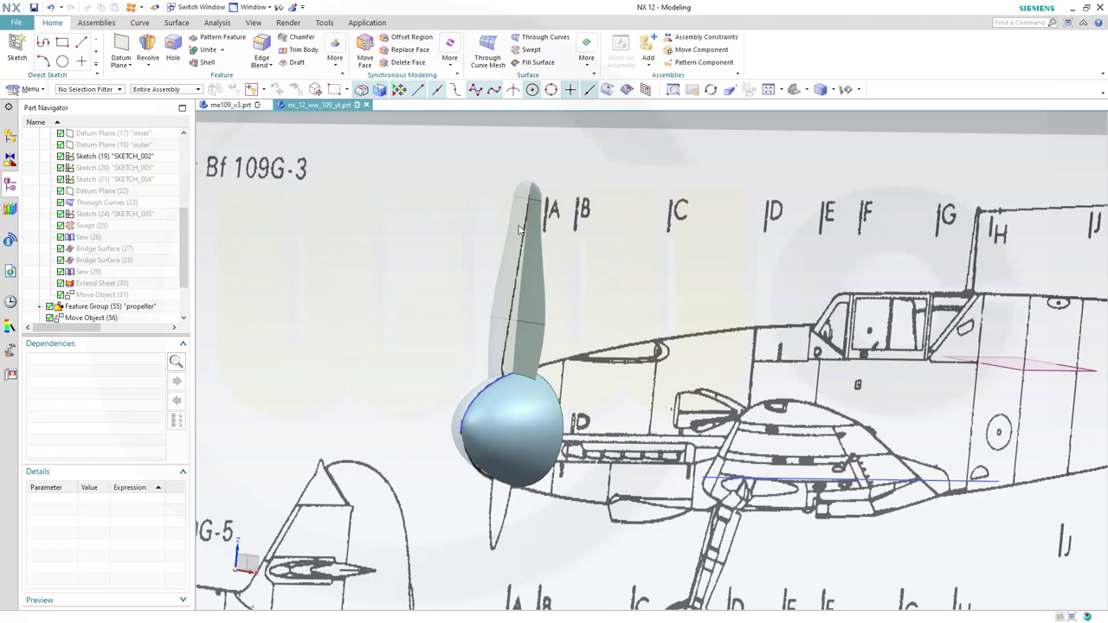
click(350, 120)
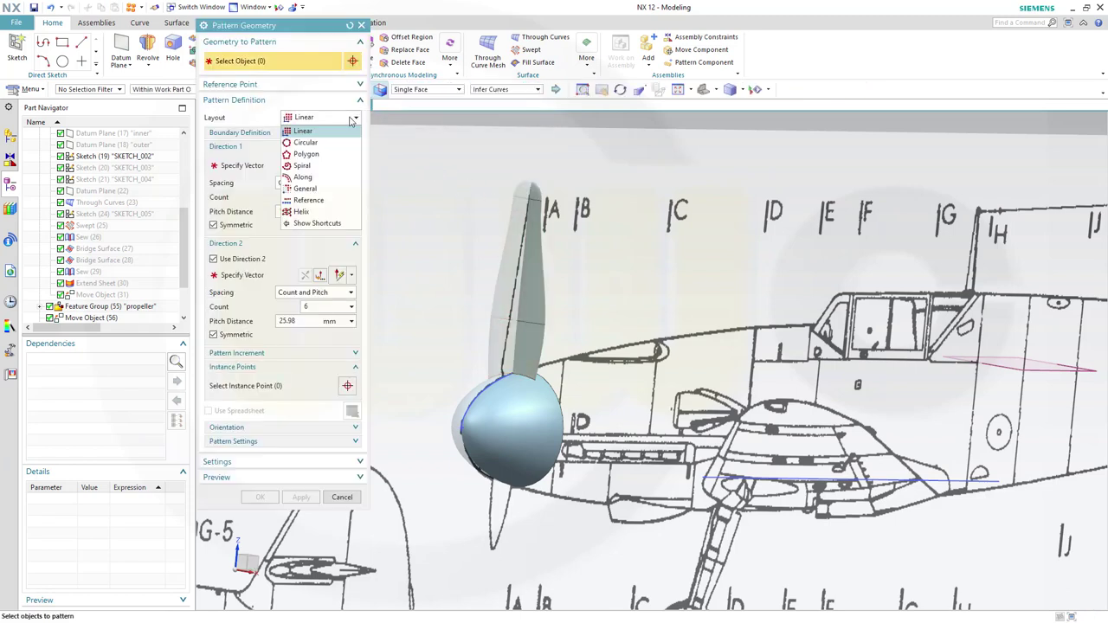
click(343, 130)
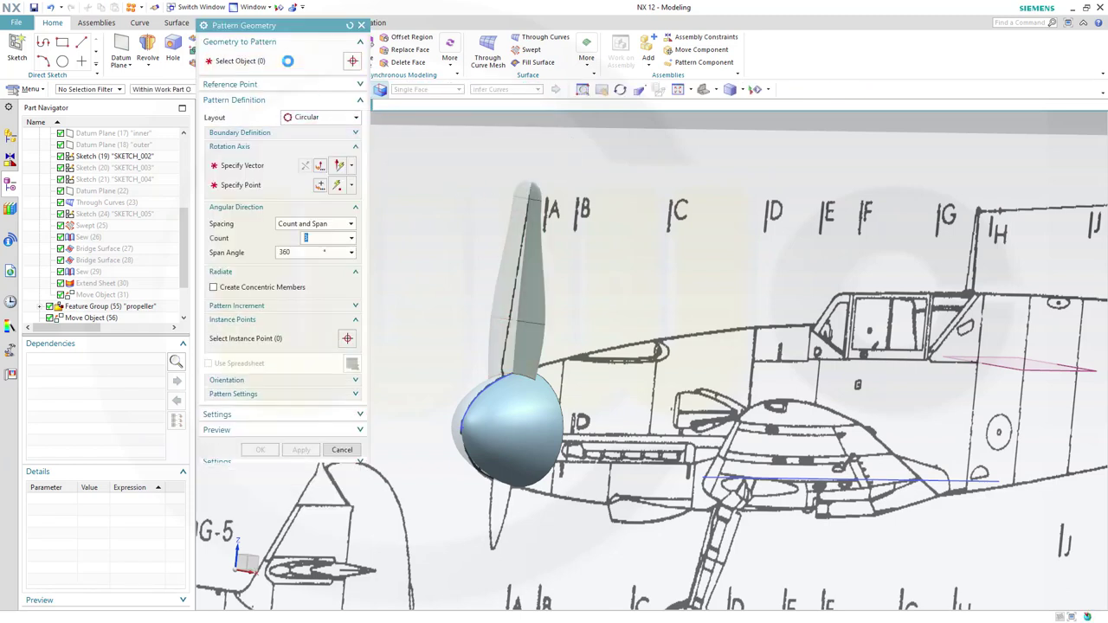
click(528, 262)
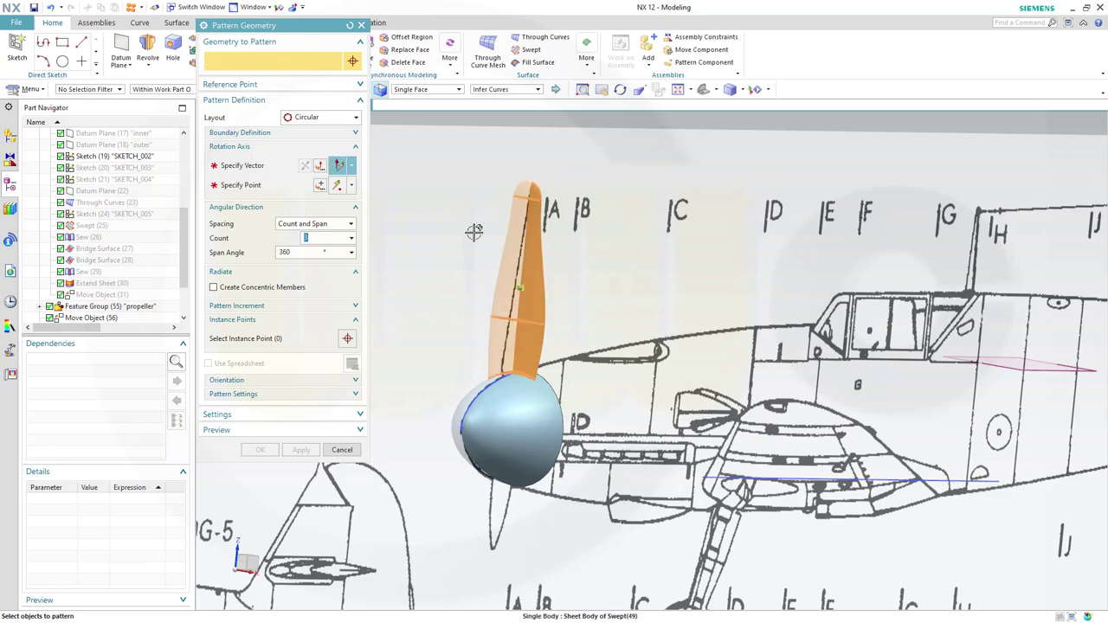
click(251, 168)
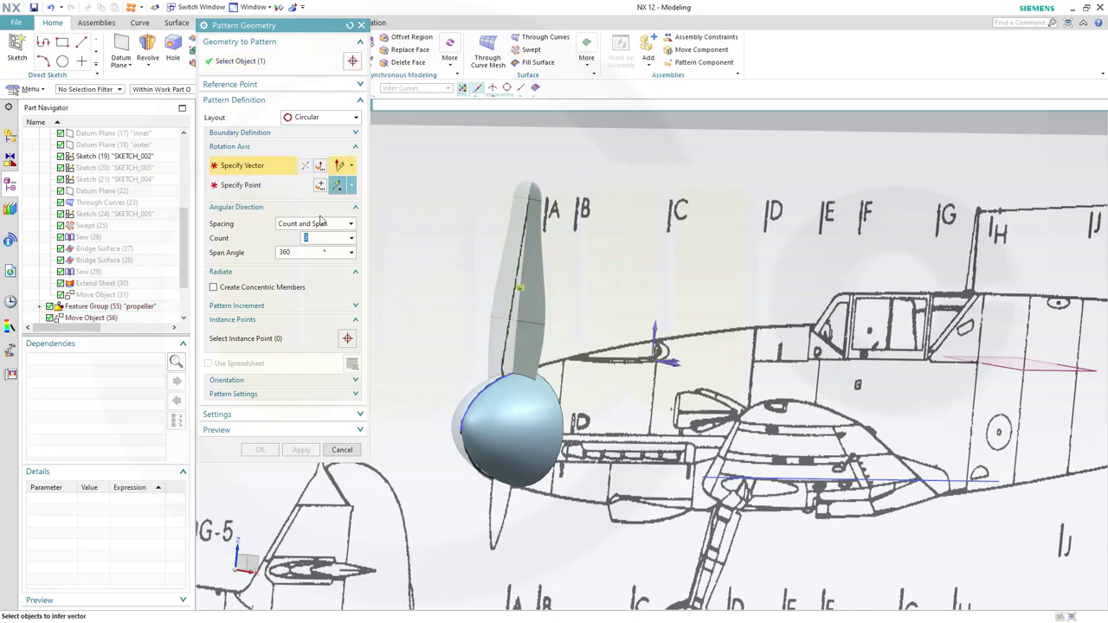
middle_drag(378, 309, 473, 442)
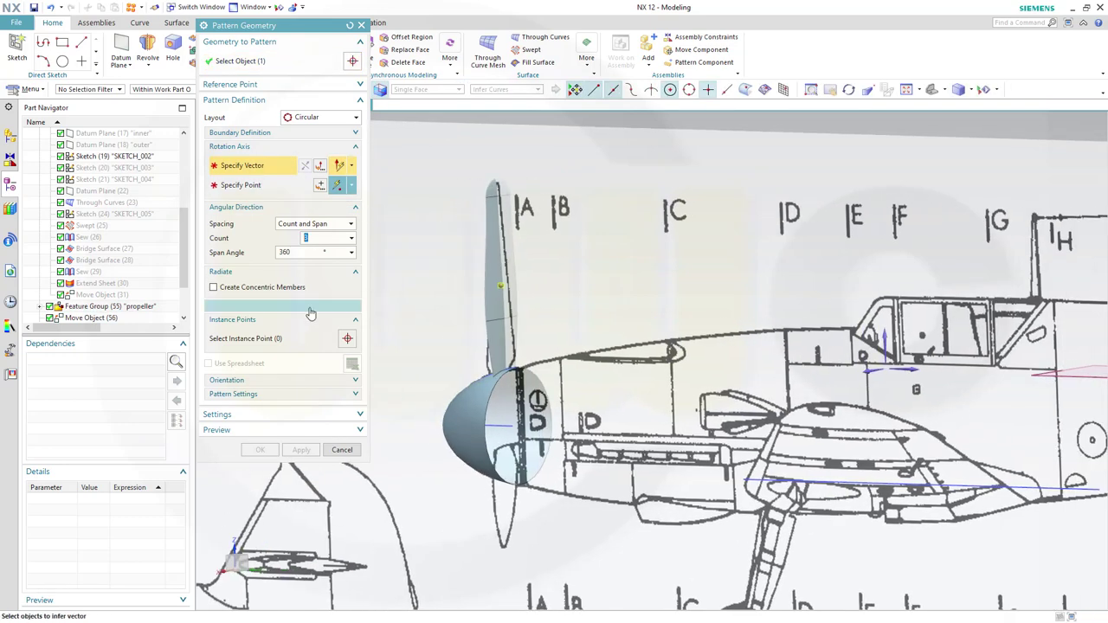
click(503, 424)
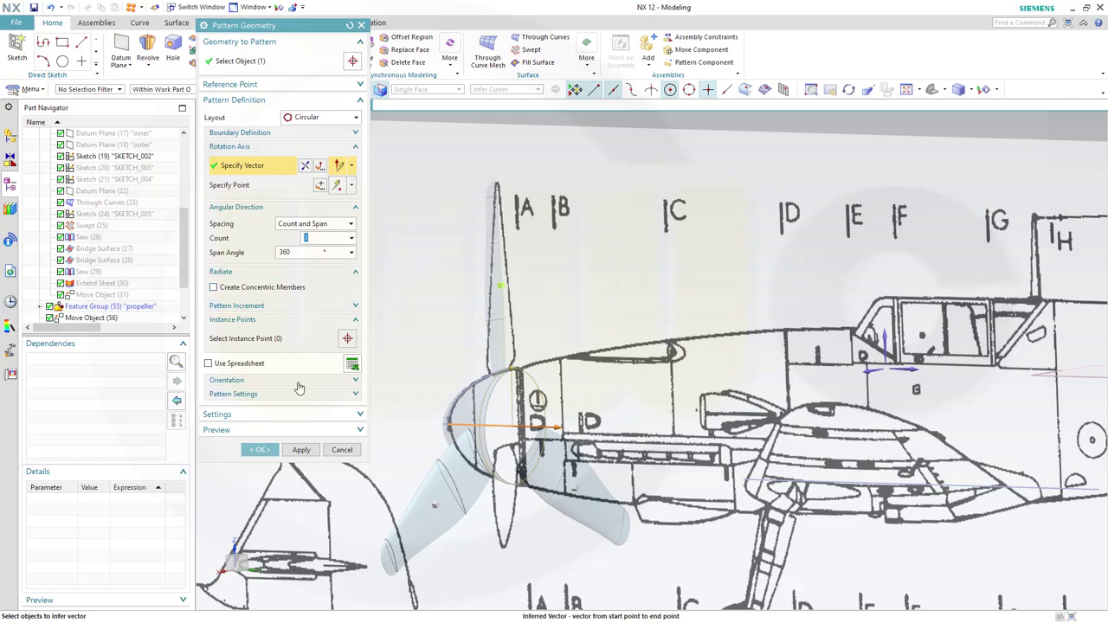
click(262, 451)
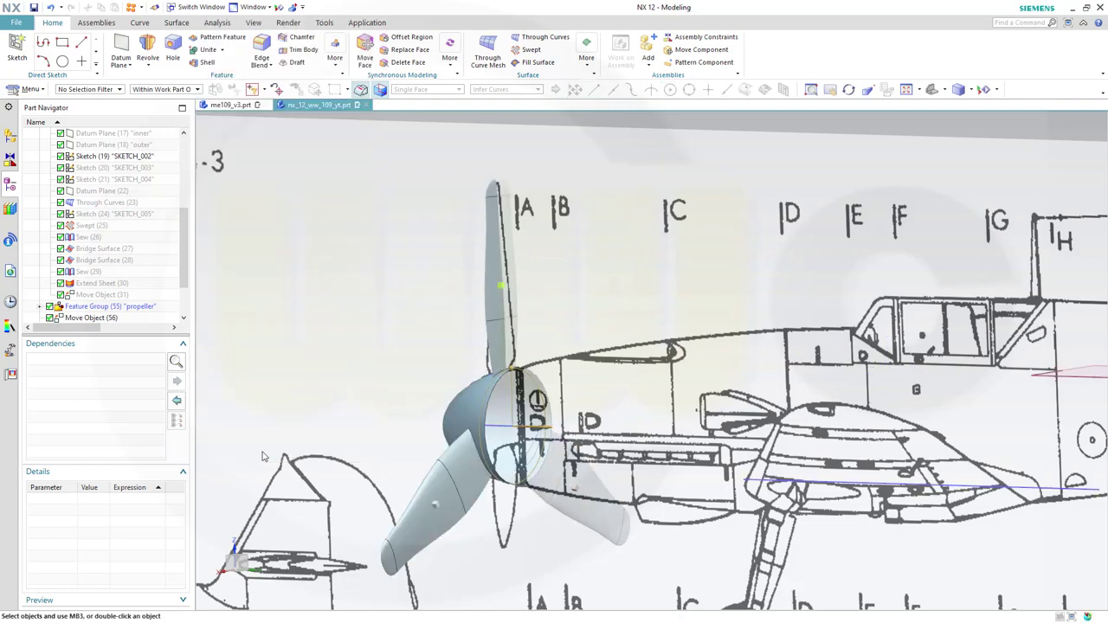
Trim the spinner sheet with Trim Sheet, using the upper blade's body faces as the boundary
middle_drag(332, 416, 444, 369)
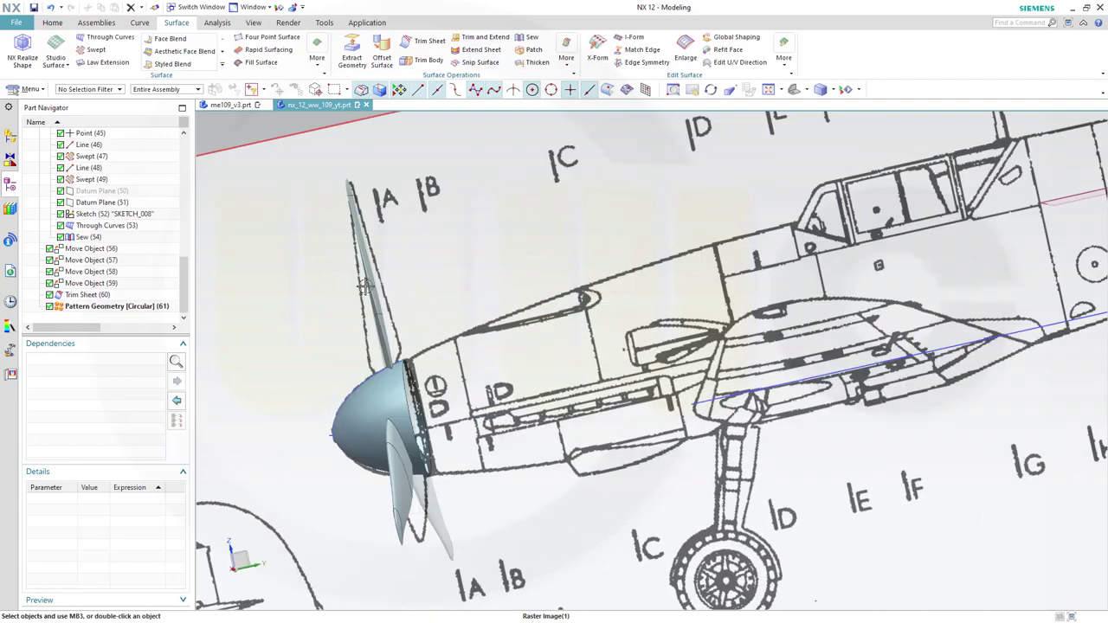
middle_drag(454, 322, 460, 295)
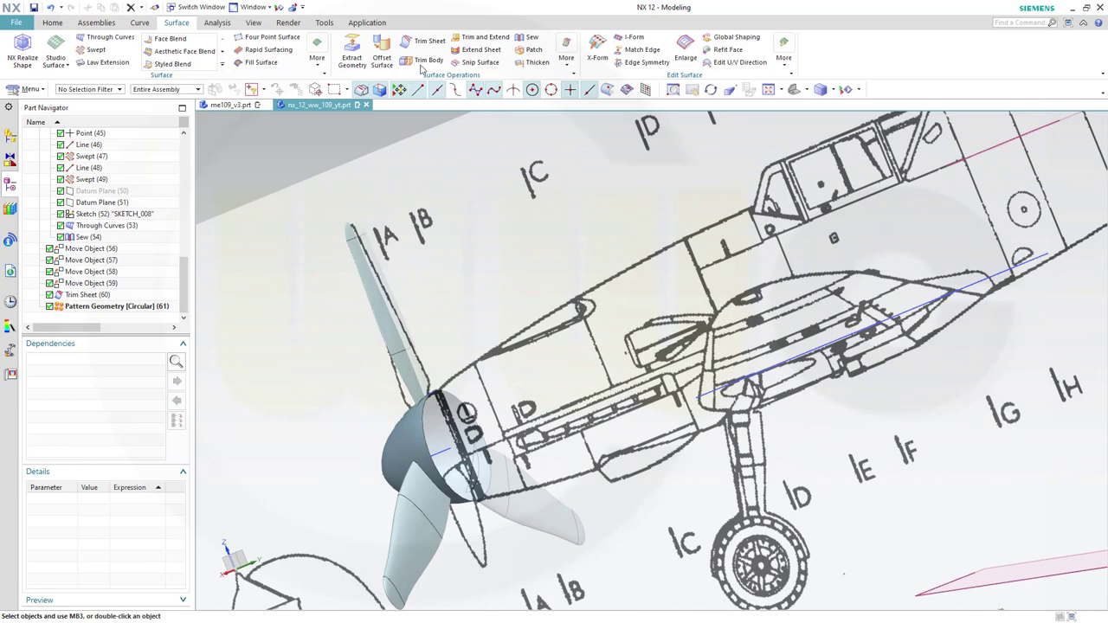
click(424, 49)
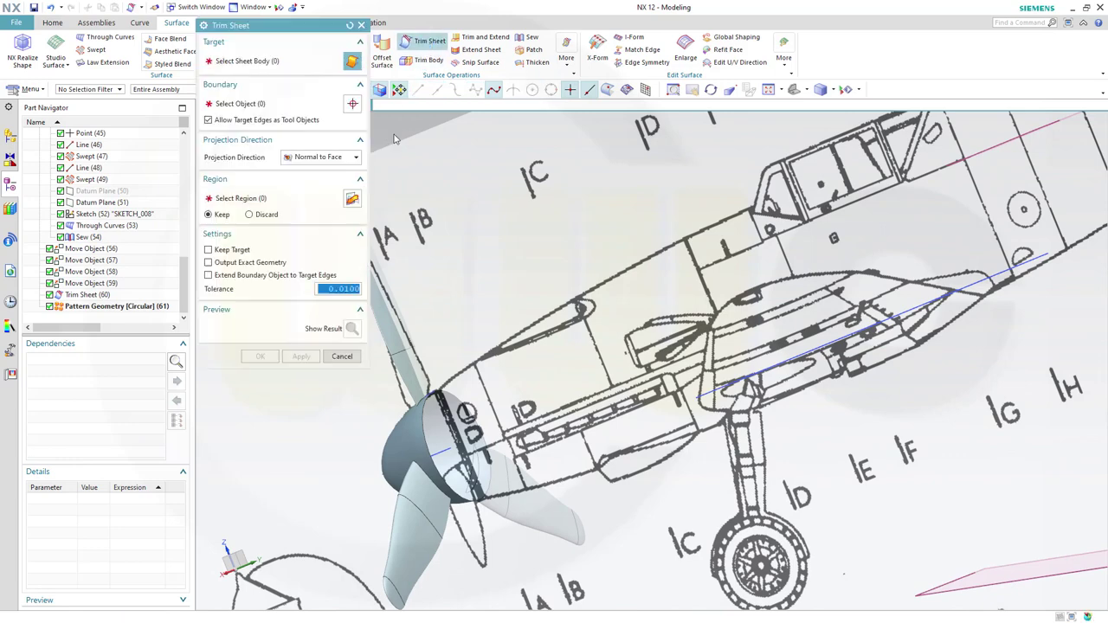
click(381, 435)
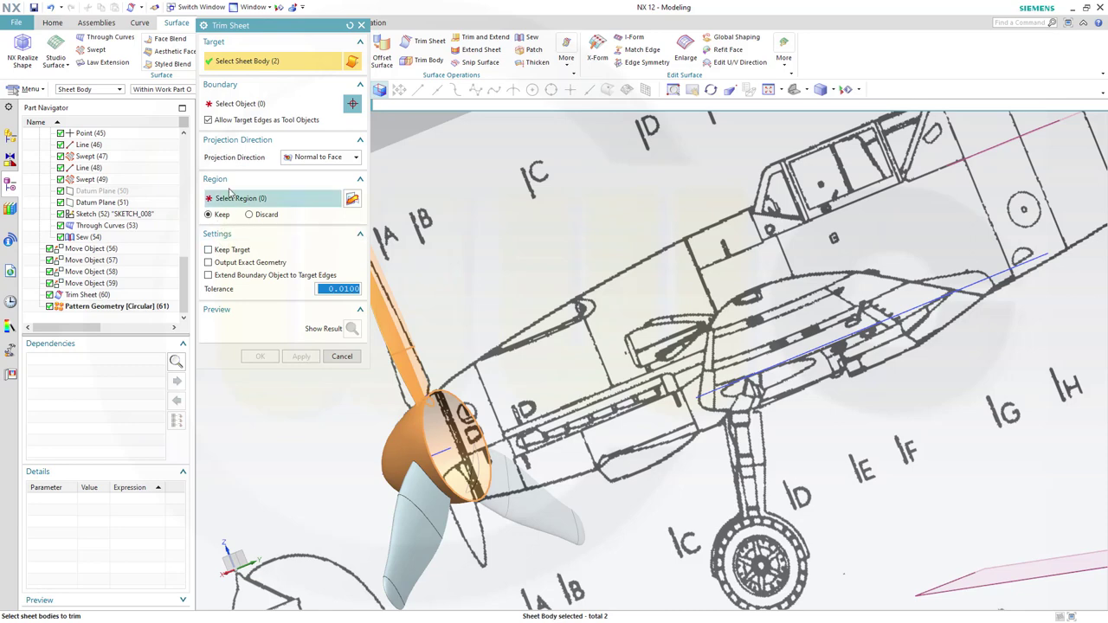
shift+click(401, 338)
middle_click(385, 325)
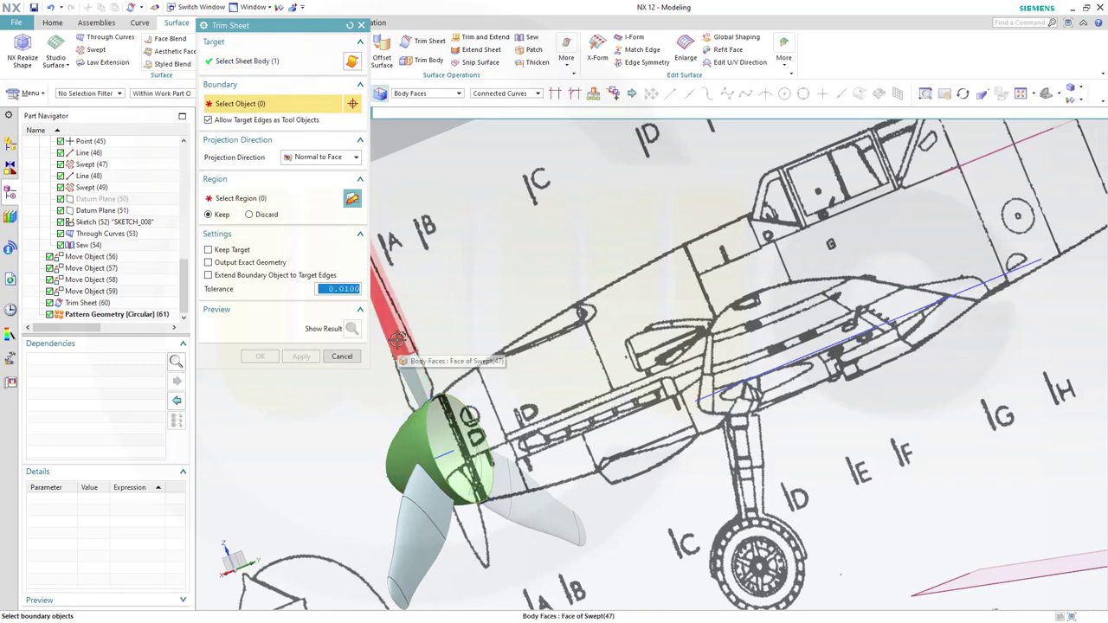
click(407, 364)
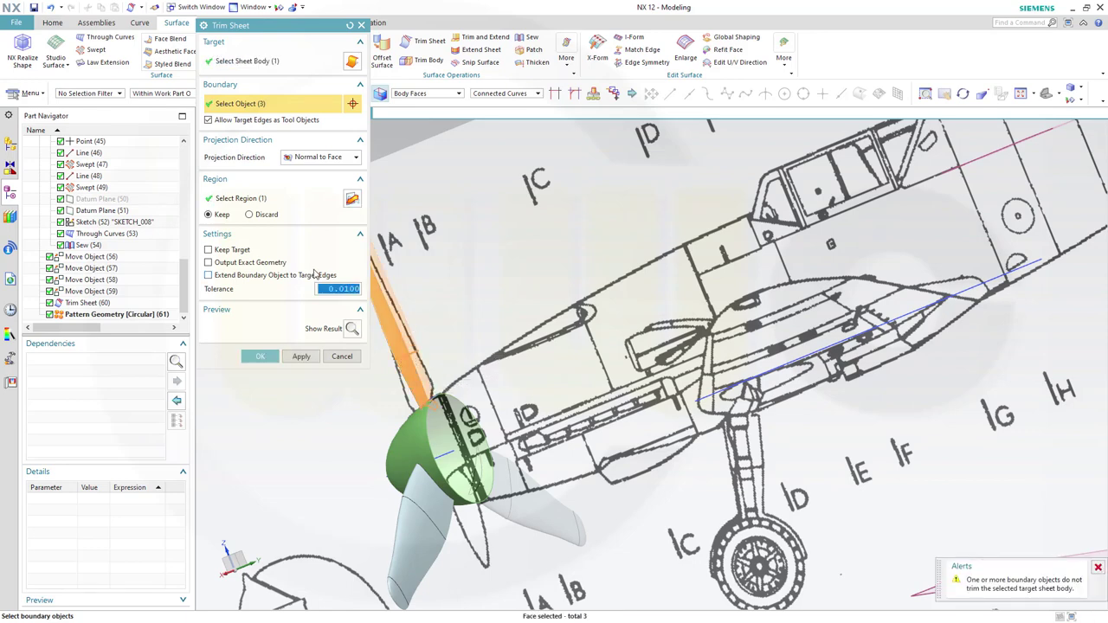
click(303, 357)
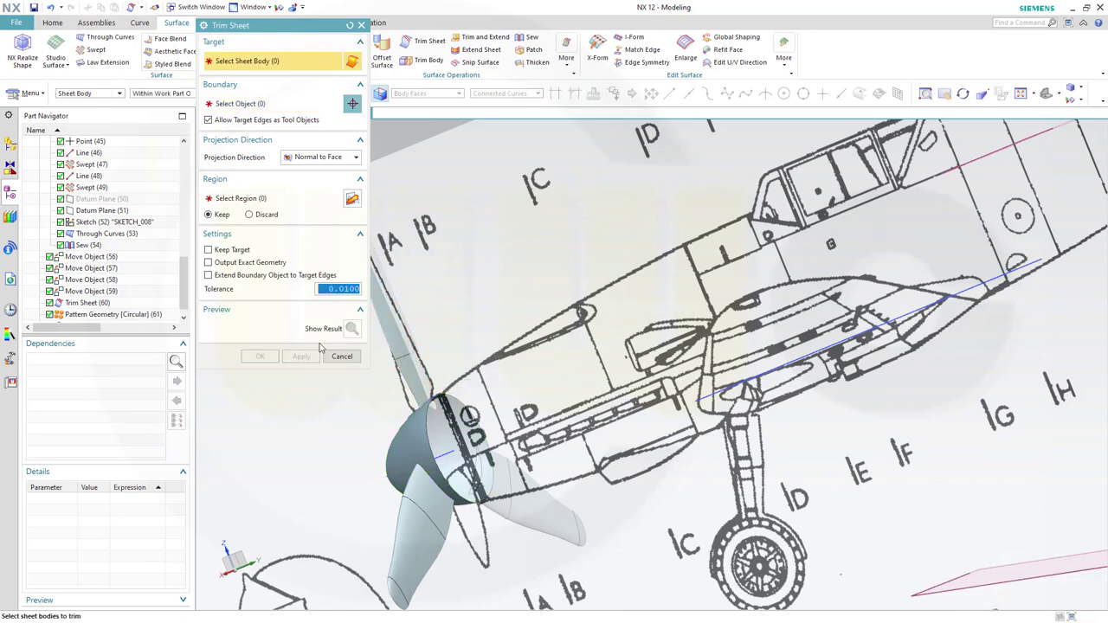
Trim the spinner sheet again, using the body faces of the near-side patterned blade as the boundary
middle_drag(476, 355, 496, 306)
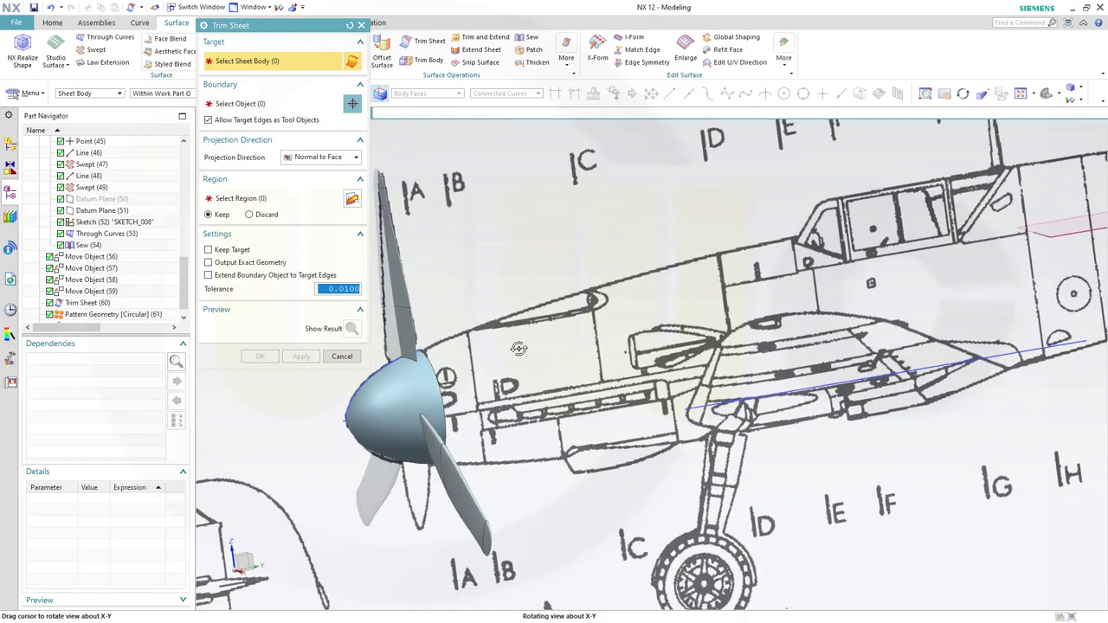
click(390, 400)
middle_drag(533, 458, 550, 403)
click(500, 362)
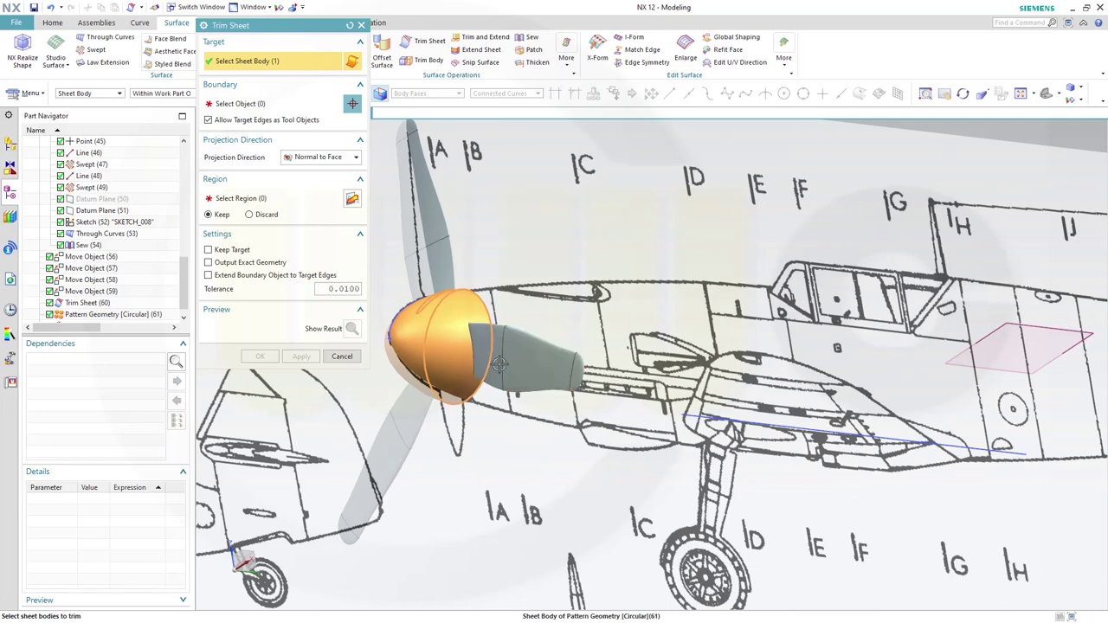
shift+click(474, 322)
click(251, 106)
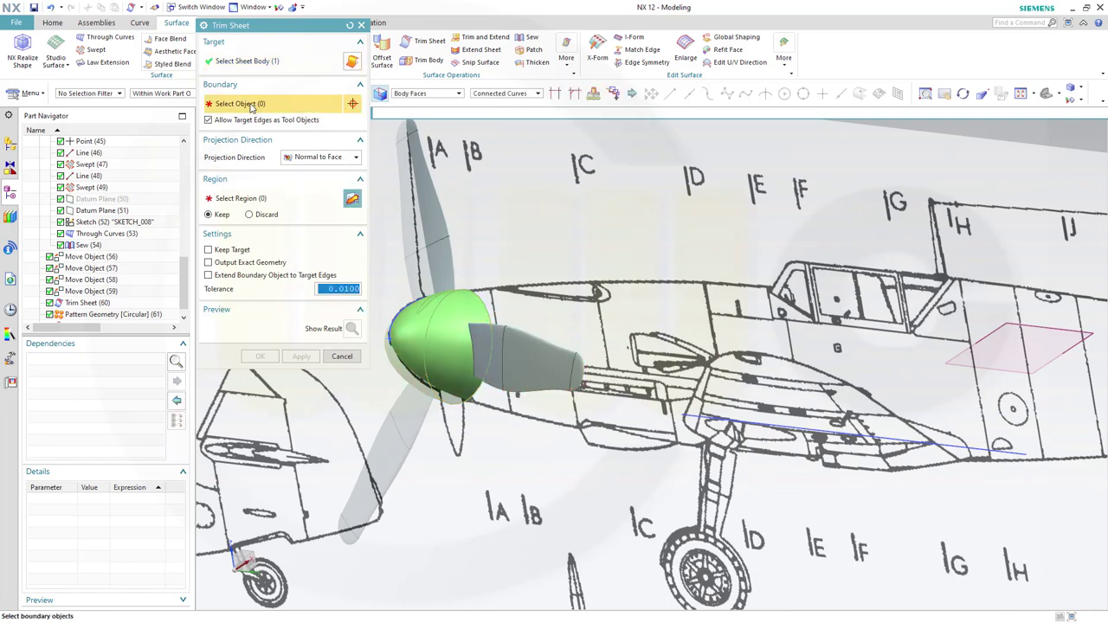
click(476, 350)
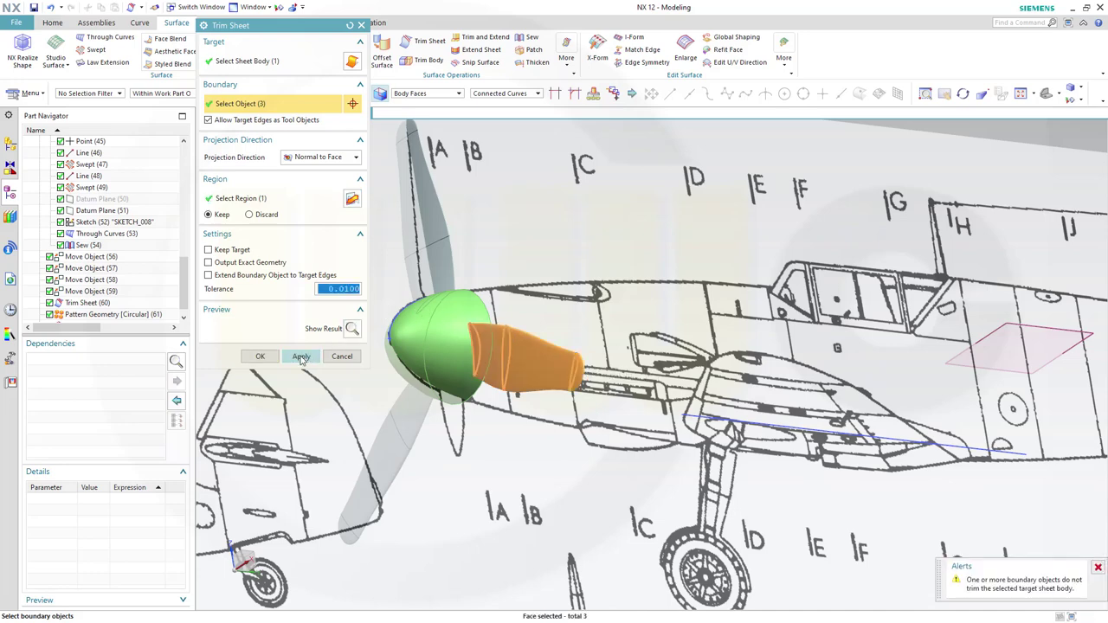
click(302, 358)
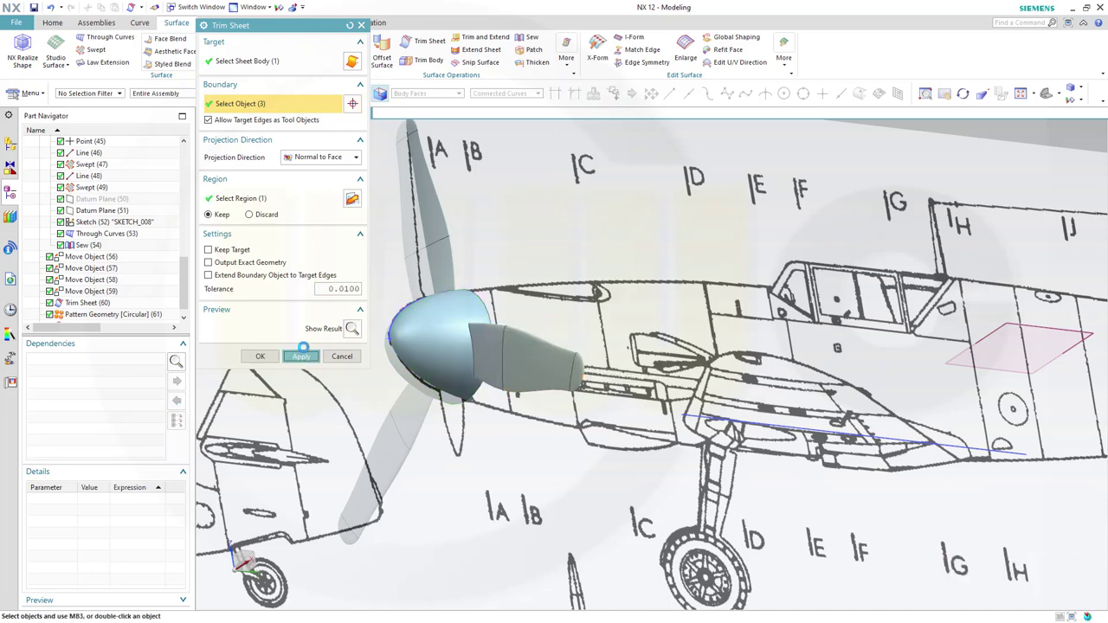
Trim the spinner sheet with the remaining far-side blade's body faces as boundary and finish trimming
click(440, 324)
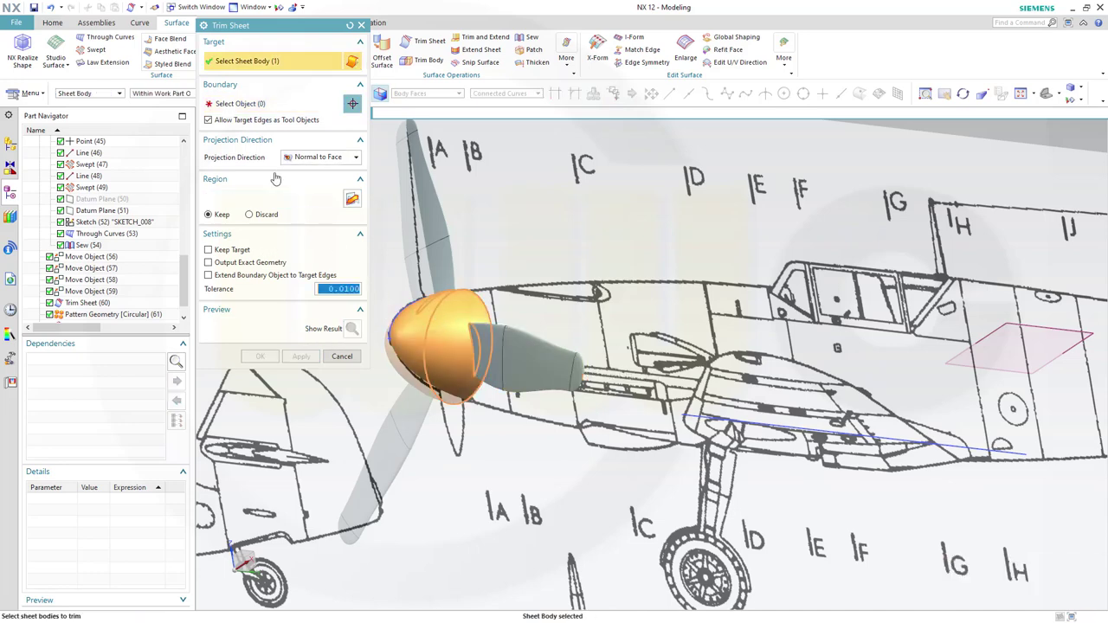
click(411, 411)
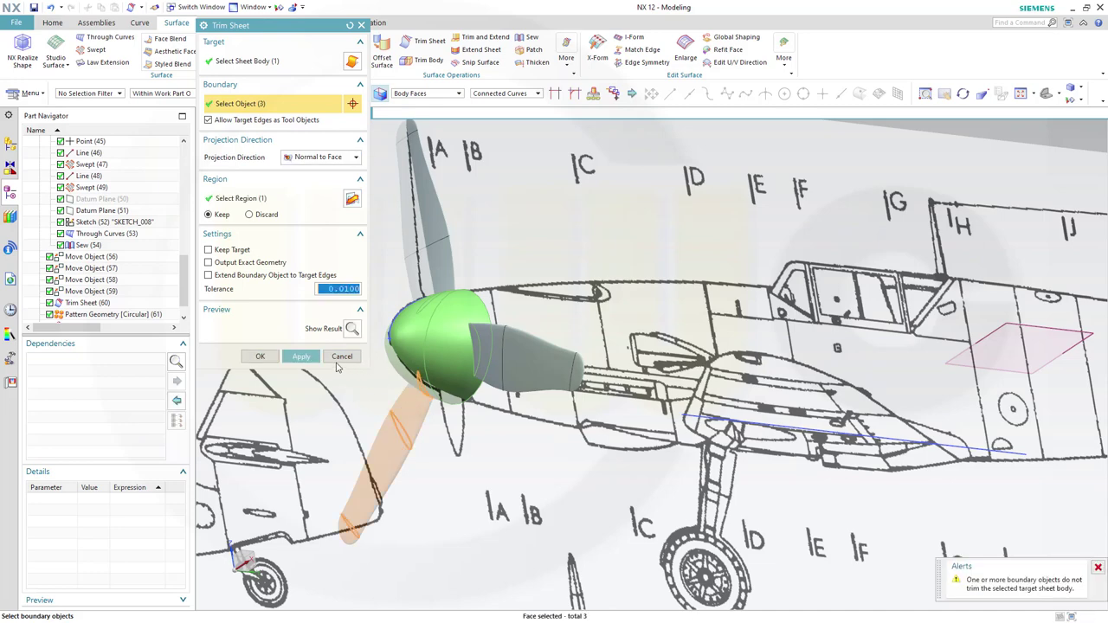
click(260, 357)
Sew the sheets together with the spinner as target and the three blades as tools
mouse_move(339, 331)
middle_down()
mouse_move(452, 334)
mouse_move(470, 286)
middle_up()
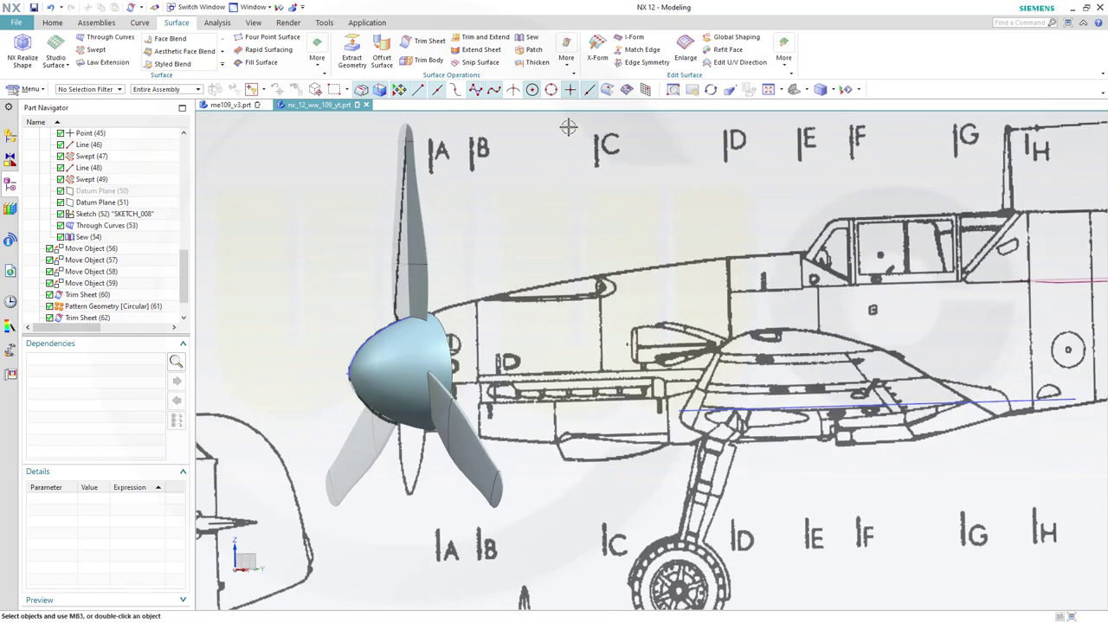
click(532, 39)
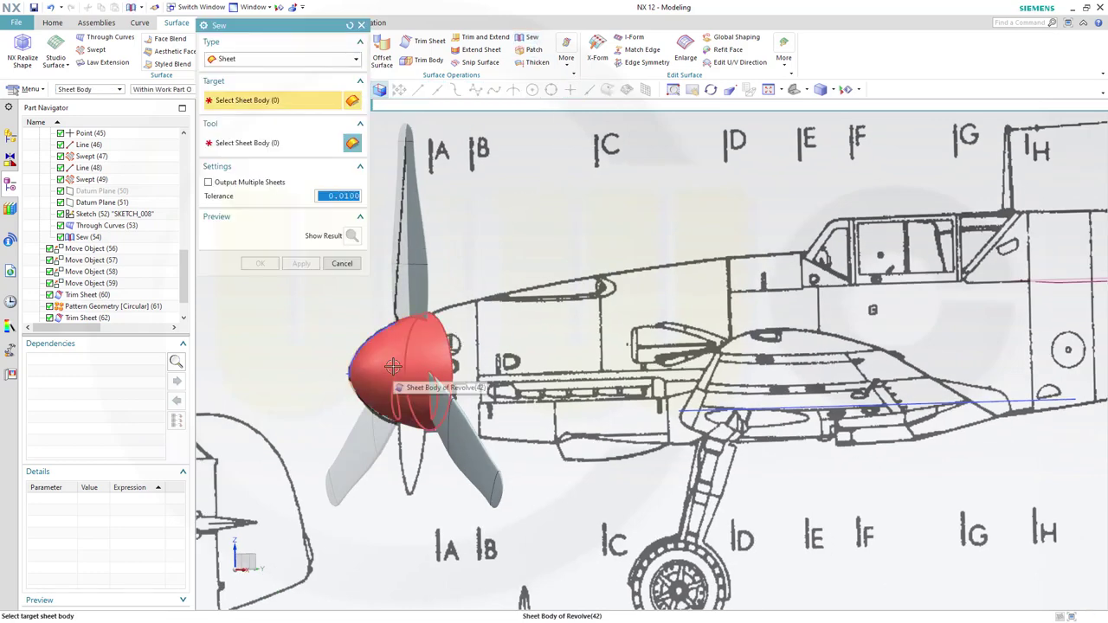
click(397, 380)
click(419, 270)
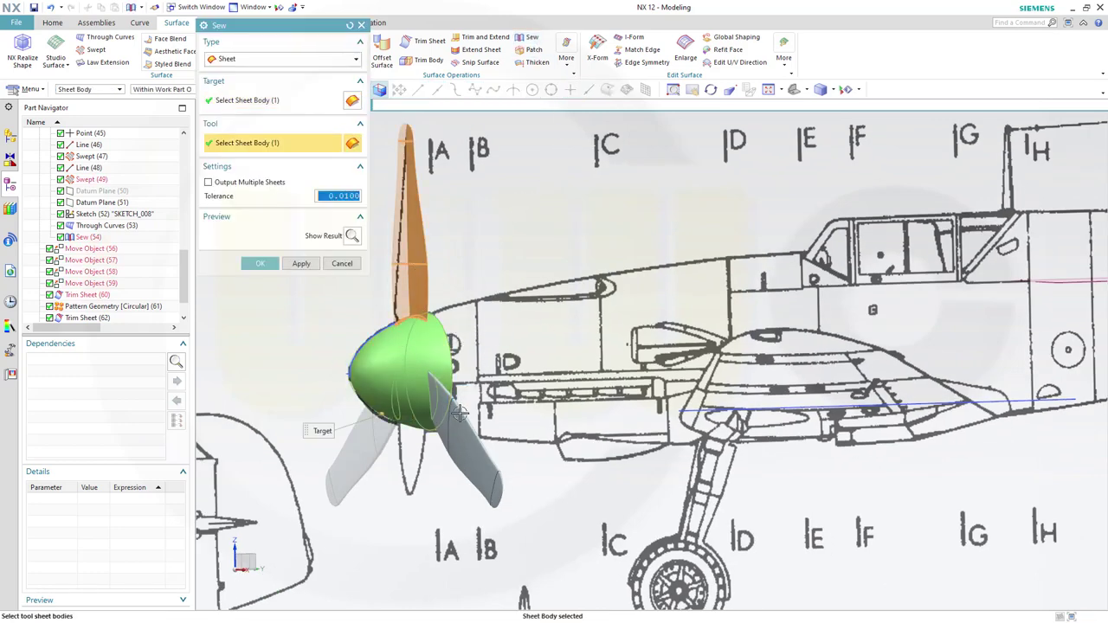
click(465, 405)
click(366, 449)
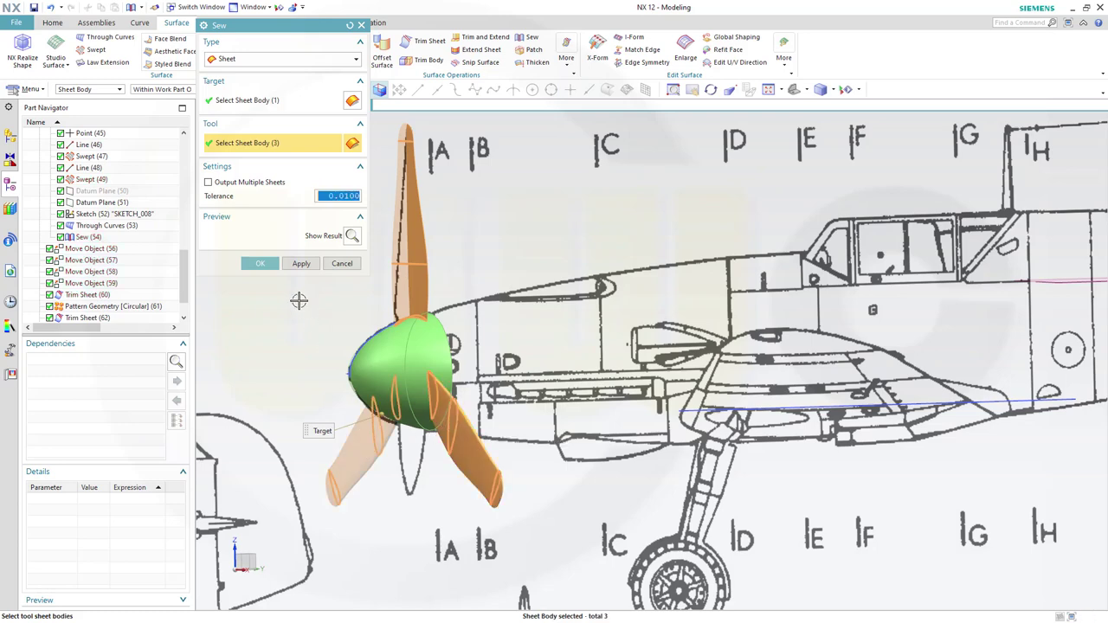
click(261, 264)
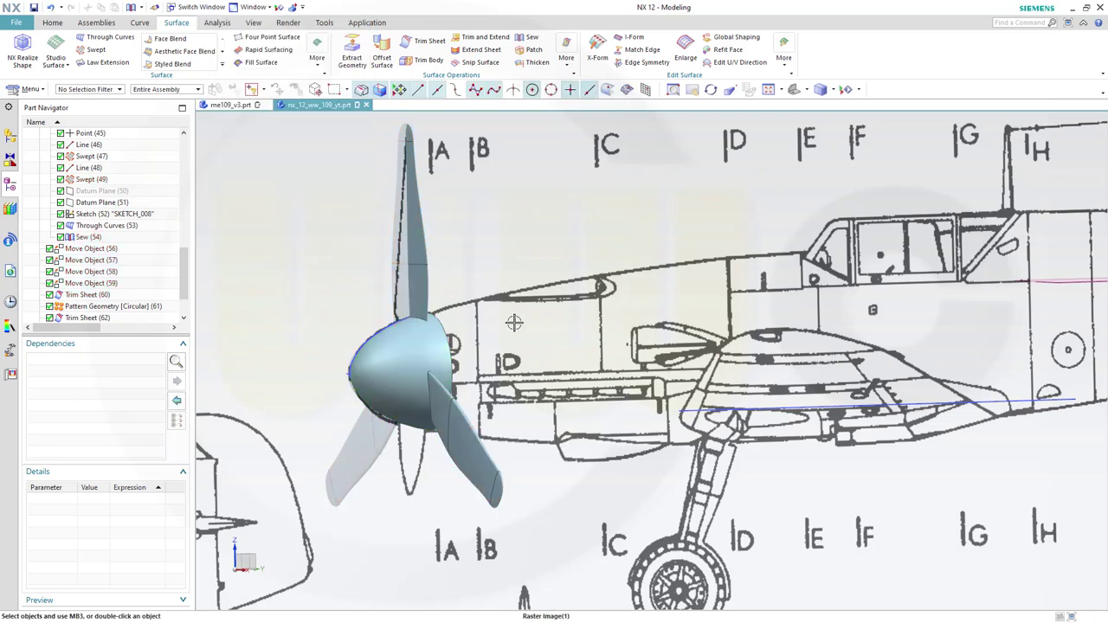
scroll(516, 344, down, 2)
middle_drag(516, 344, 476, 377)
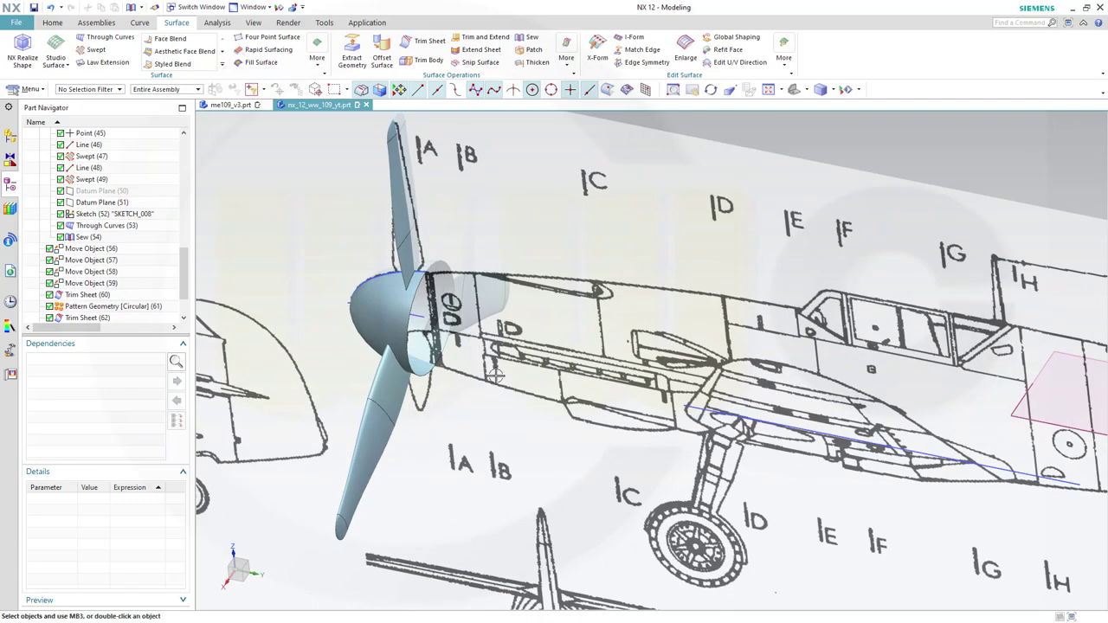
scroll(559, 381, down, 3)
scroll(558, 381, down, 3)
middle_drag(588, 381, 655, 367)
key(F8)
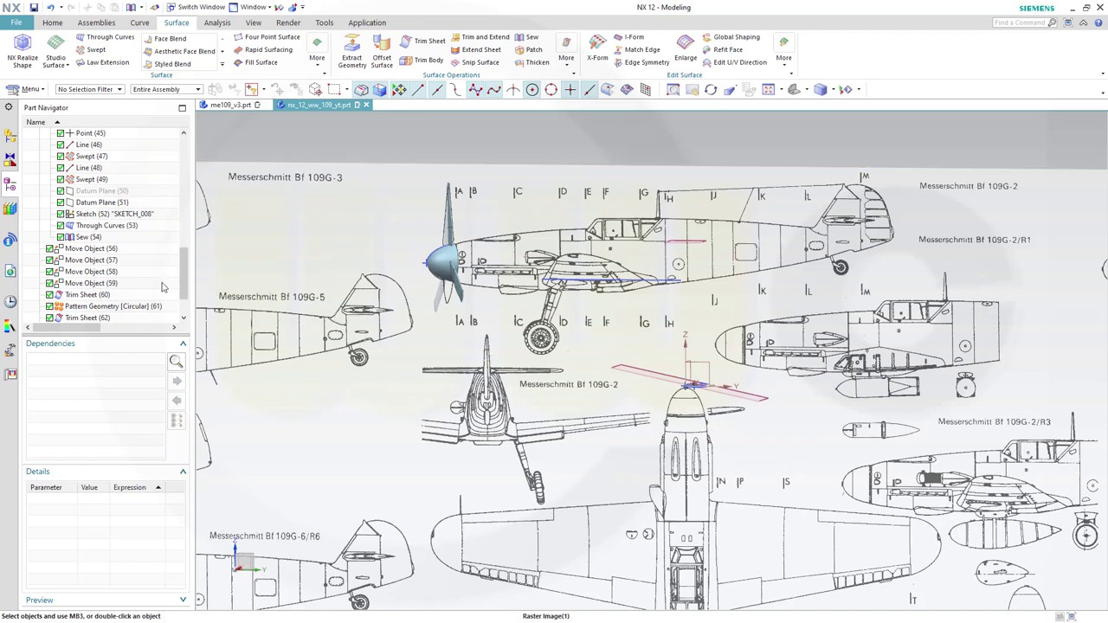
Move the features from Move Object (56) through Sew (65) into the "propeller" feature group
scroll(126, 296, down, 2)
click(80, 307)
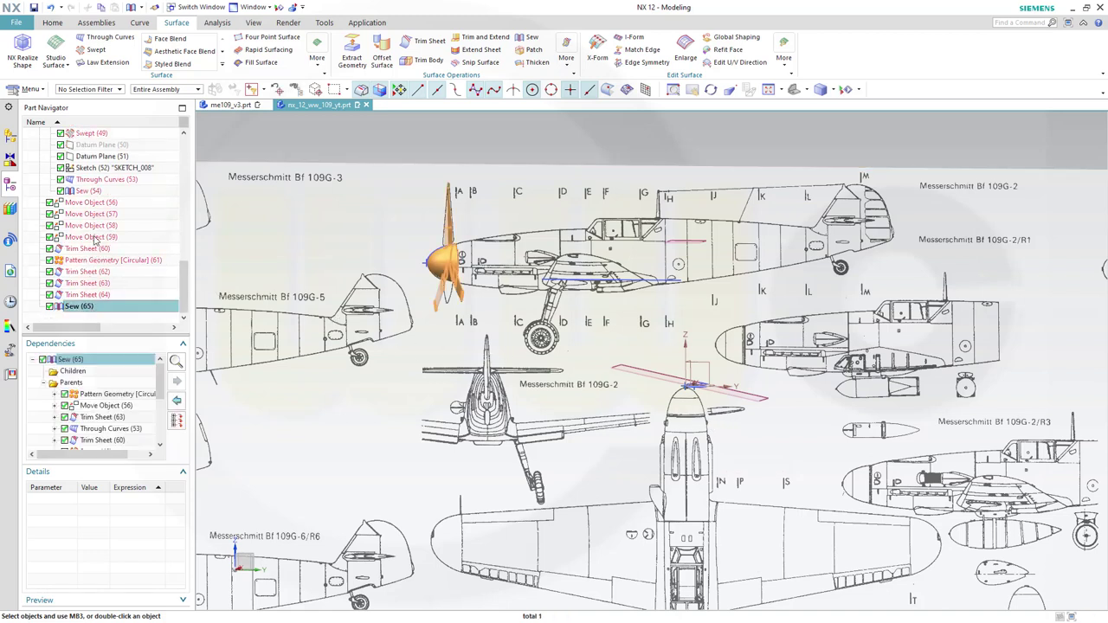
shift+click(91, 204)
scroll(113, 217, up, 4)
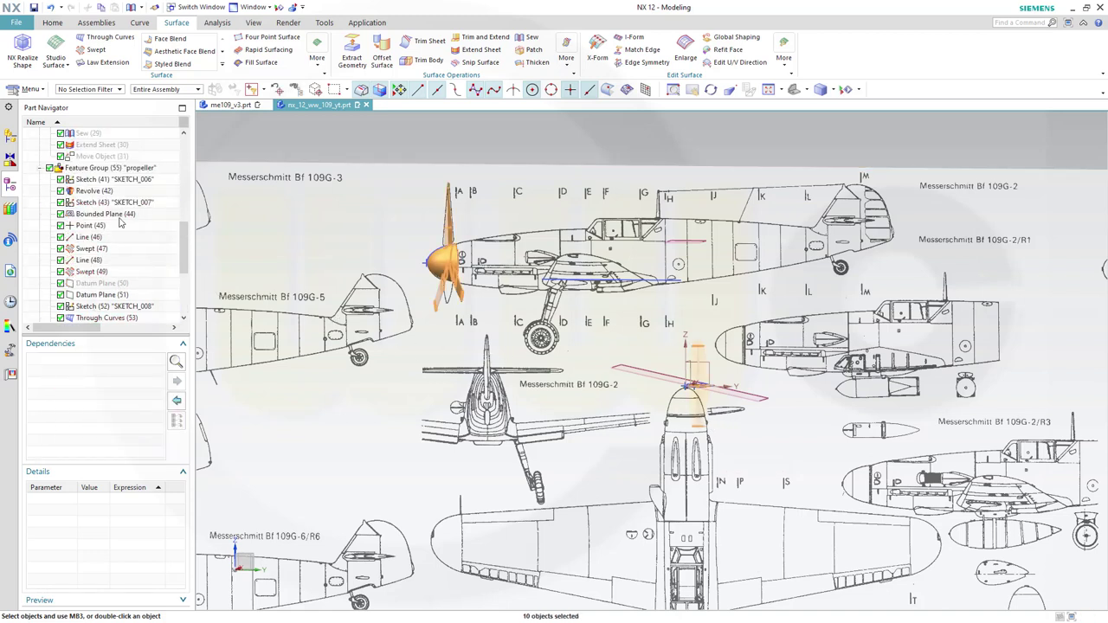
scroll(121, 223, down, 1)
mouse_move(111, 318)
mouse_down()
mouse_move(123, 140)
mouse_move(119, 308)
mouse_up()
drag(122, 271, 136, 138)
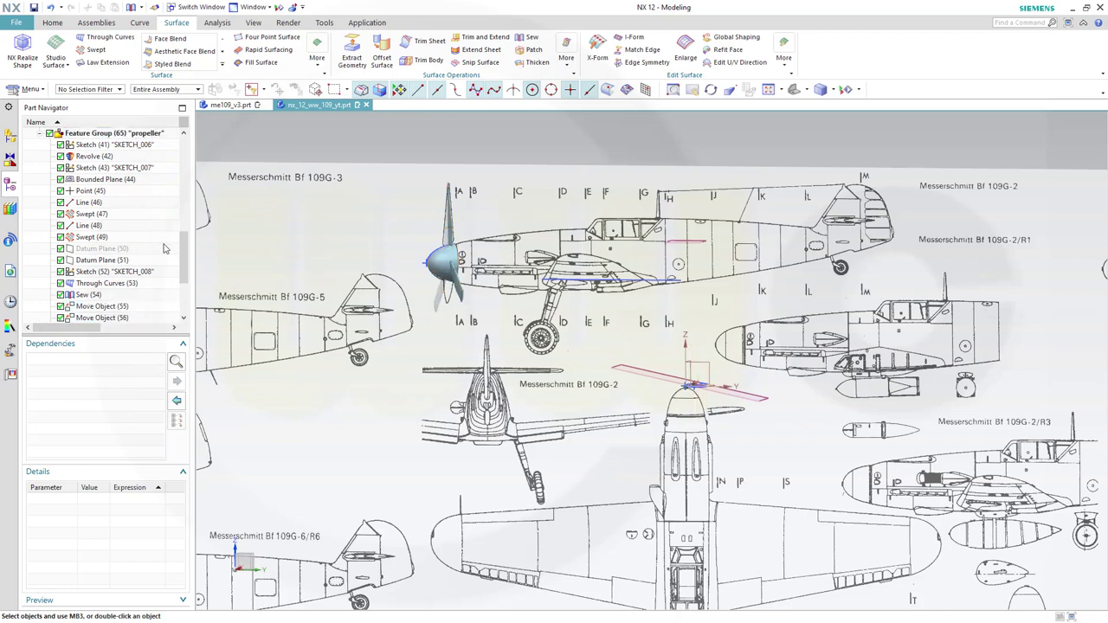
Collapse the "propeller" and "wing_planes" feature groups in the model history
click(40, 135)
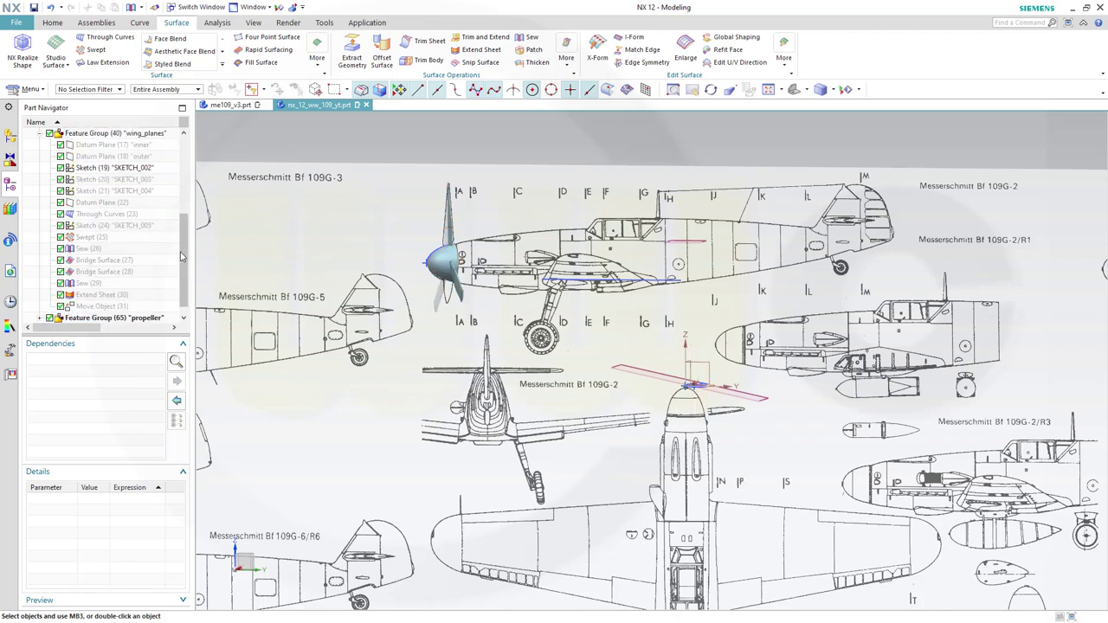
scroll(180, 255, down, 1)
scroll(49, 203, up, 2)
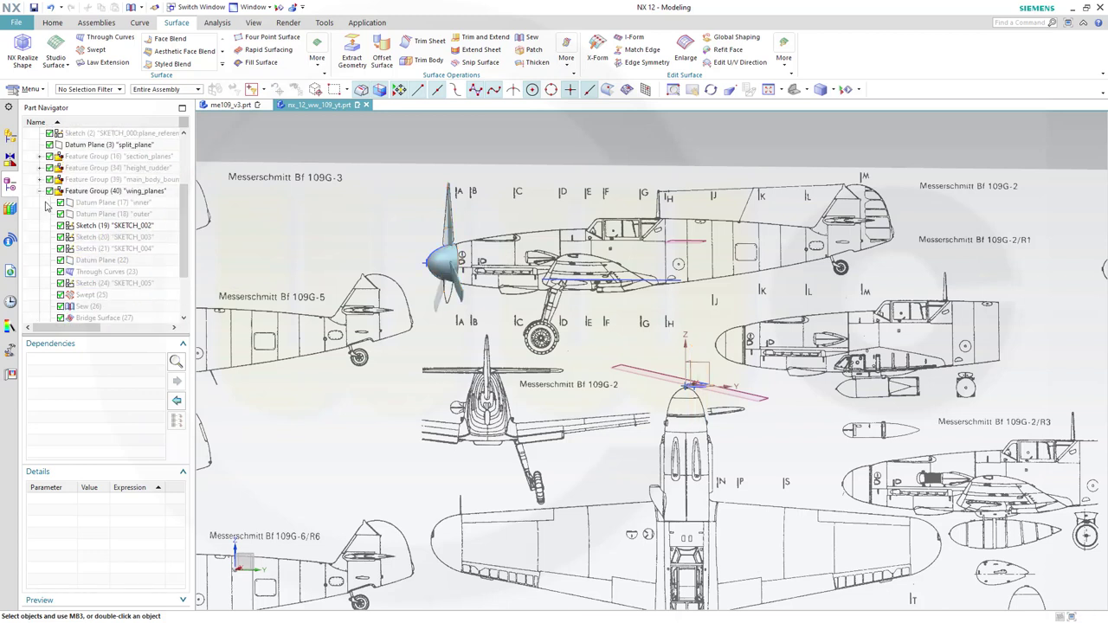
click(40, 191)
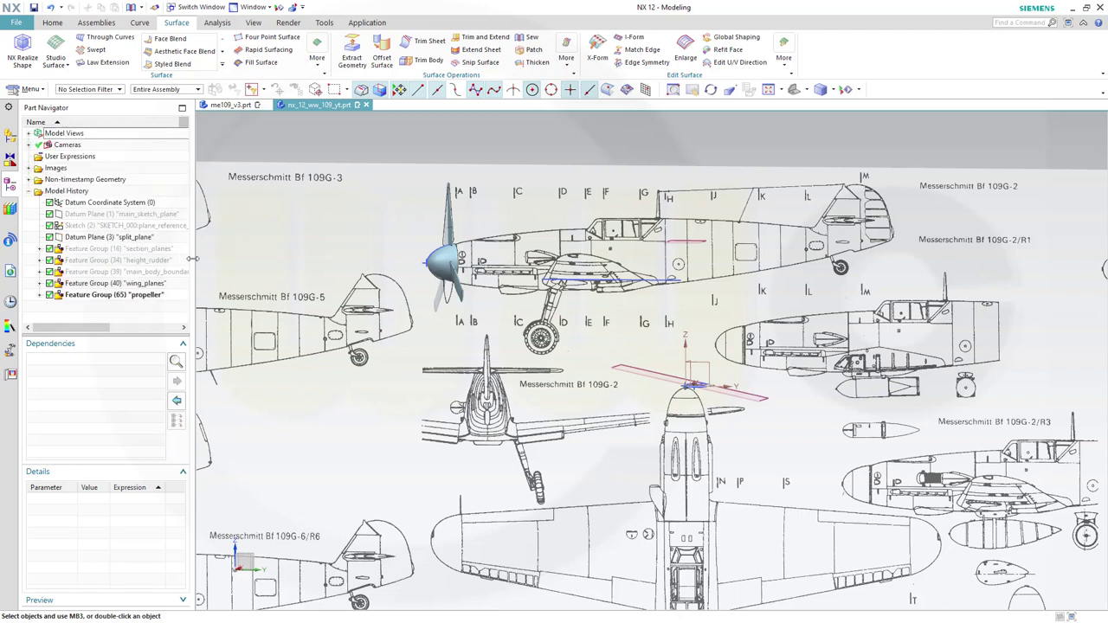